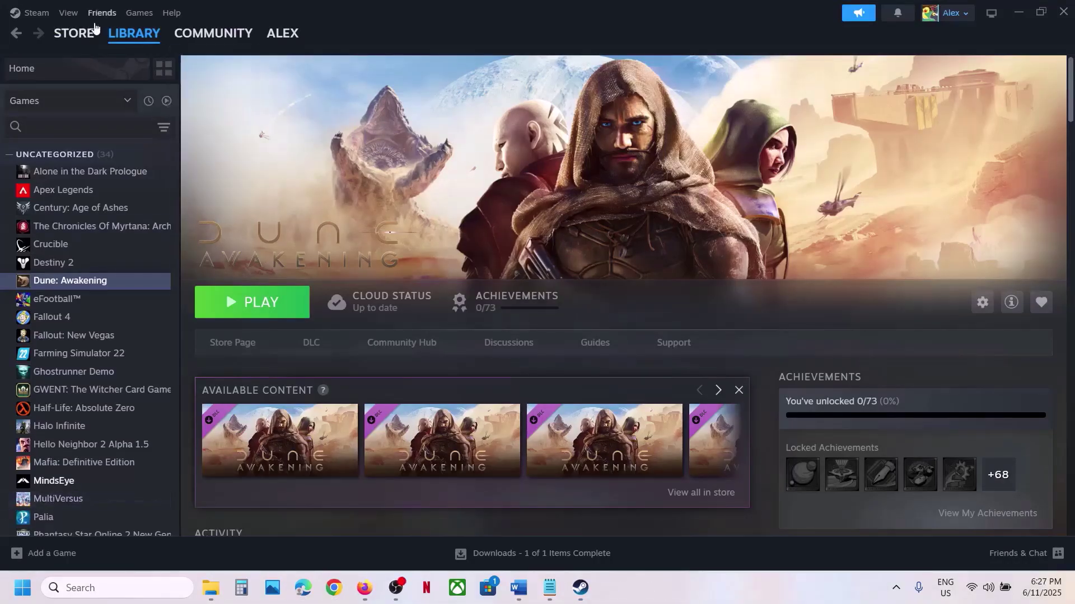
Search Windows for Steam and open the app.
{"action": "left_click", "coordinate": [34, 12]}
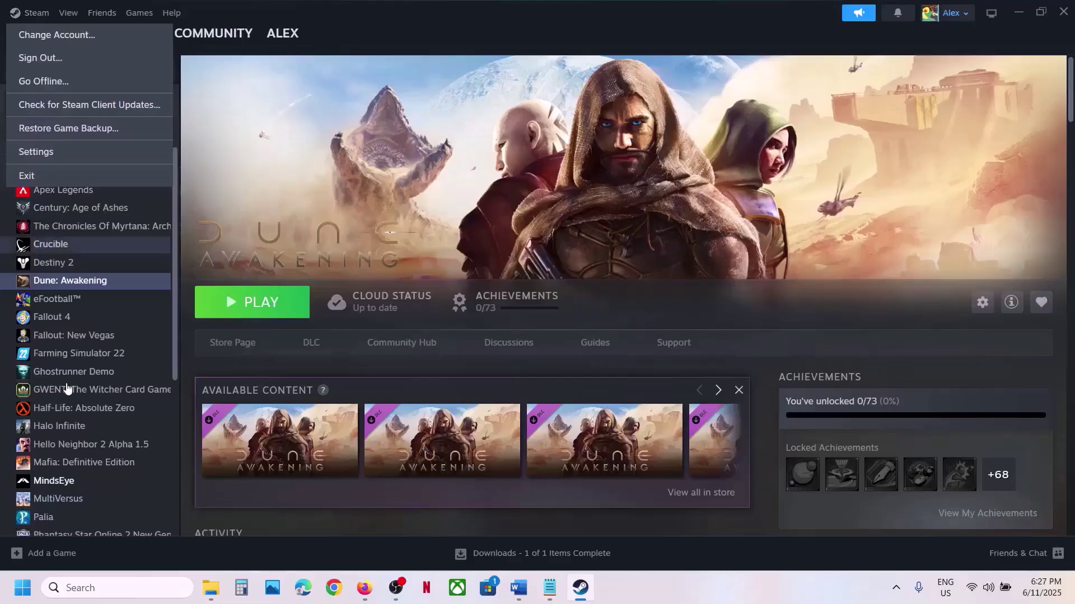
{"action": "left_click", "coordinate": [87, 592]}
{"action": "left_click", "coordinate": [88, 592]}
{"action": "type", "text": "stea"}
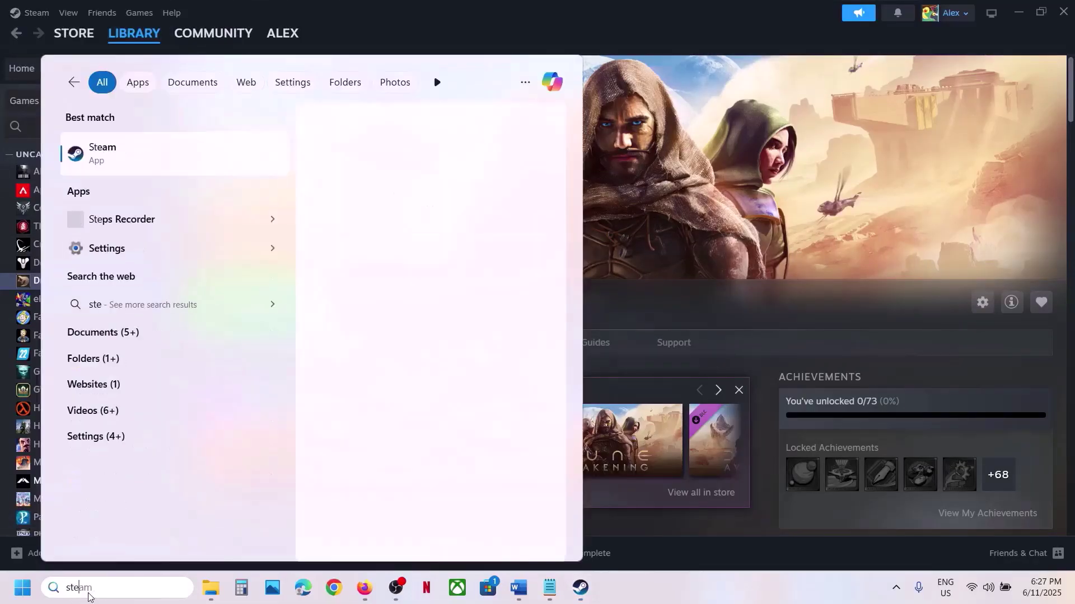
{"action": "left_click", "coordinate": [154, 156]}
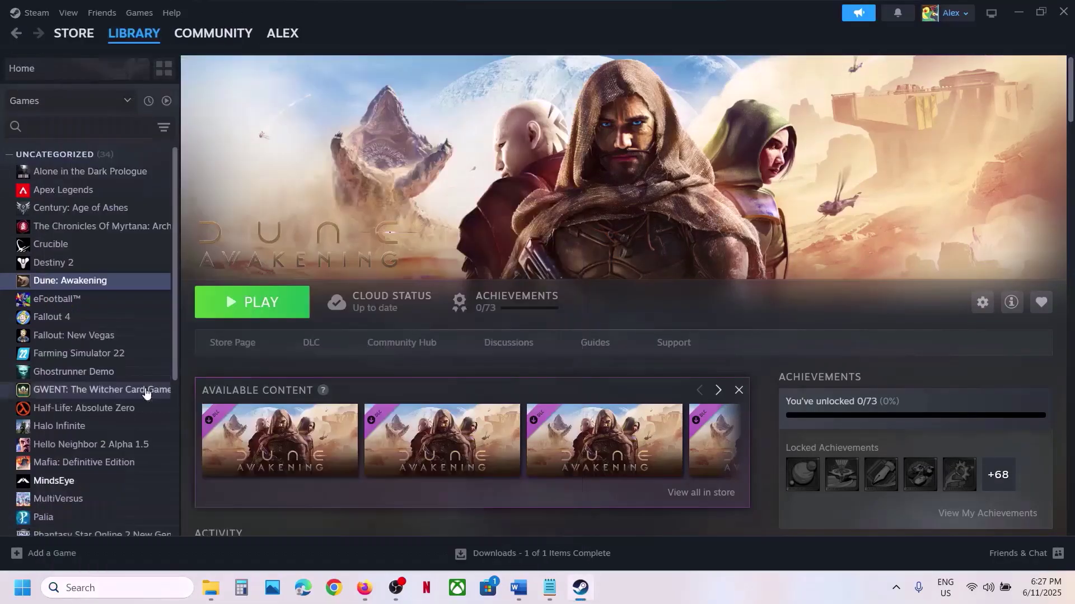
Bring up the Windows power options containing Restart and dismiss them without choosing one.
{"action": "left_click", "coordinate": [24, 589]}
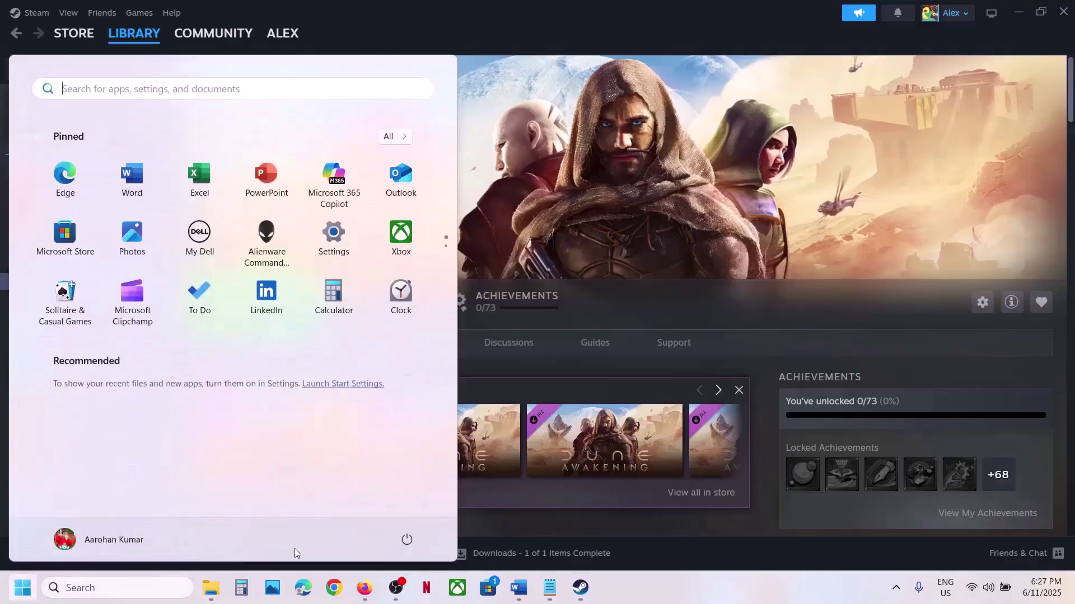
{"action": "left_click", "coordinate": [414, 539]}
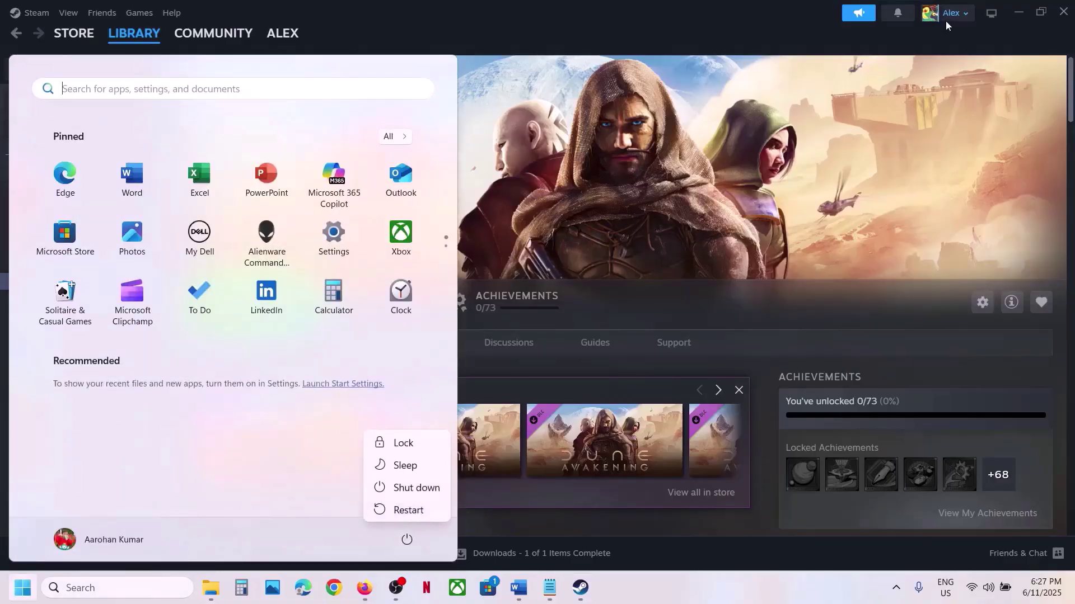
{"action": "key", "text": "Escape"}
{"action": "key", "text": "Escape"}
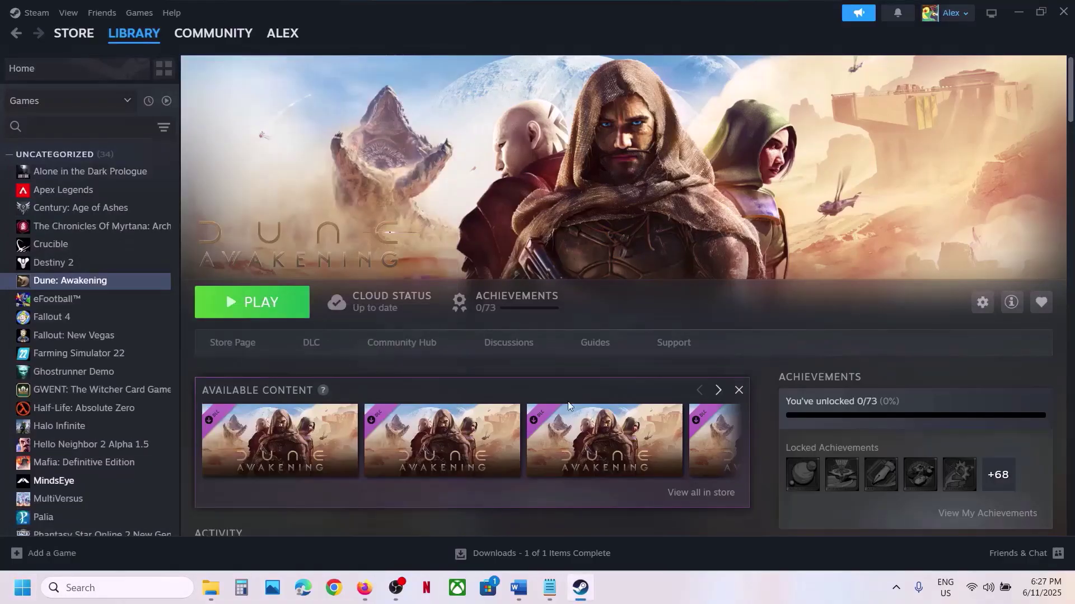
Switch to the Word document, highlight the Step 2 text "Uninstall & Reinstall BattlEye", and return to Steam.
{"action": "left_click", "coordinate": [518, 588]}
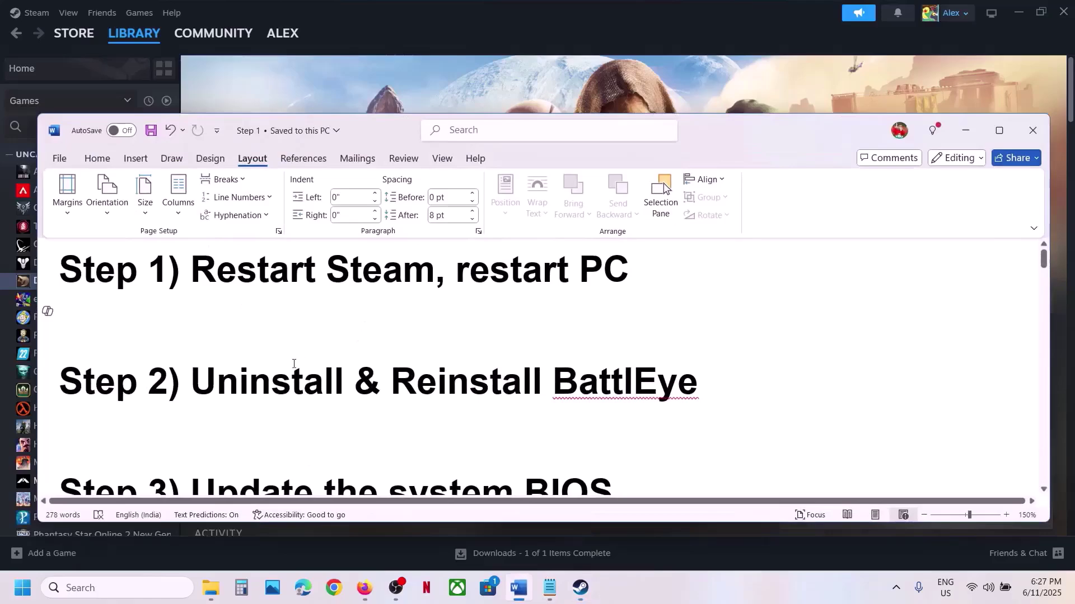
{"action": "left_click_drag", "start_coordinate": [191, 334], "coordinate": [698, 336]}
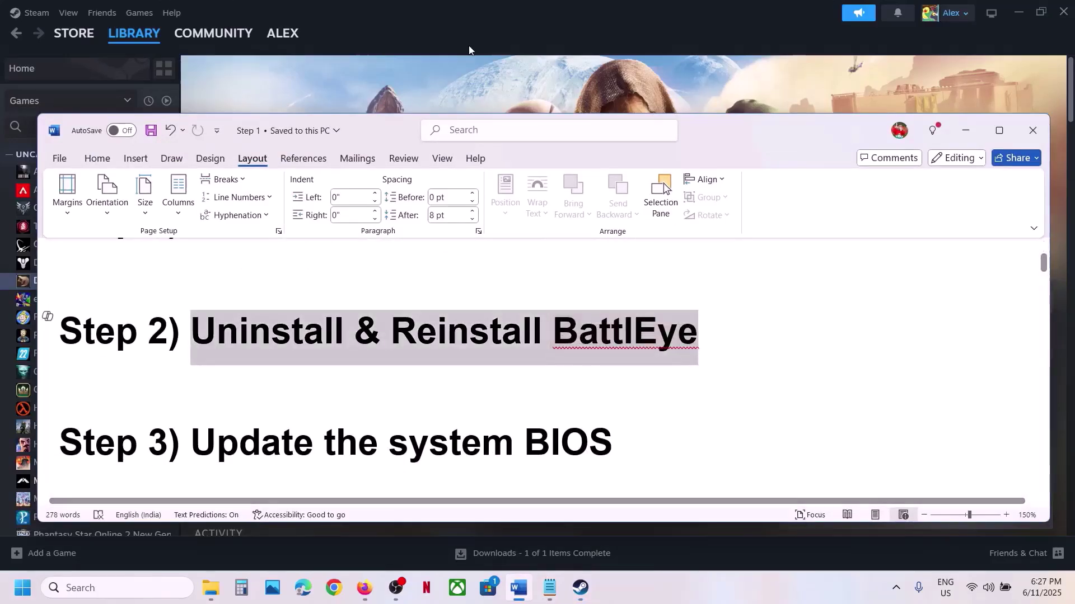
{"action": "left_click", "coordinate": [435, 80]}
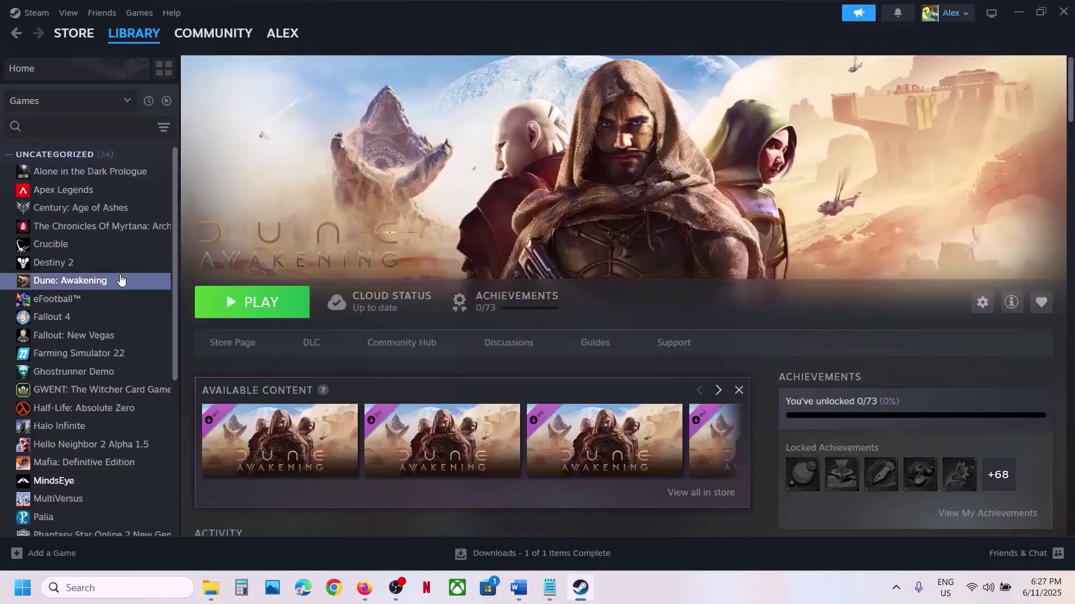
Browse the local files of Dune: Awakening from the Steam library.
{"action": "right_click", "coordinate": [85, 287]}
{"action": "mouse_move", "coordinate": [138, 367]}
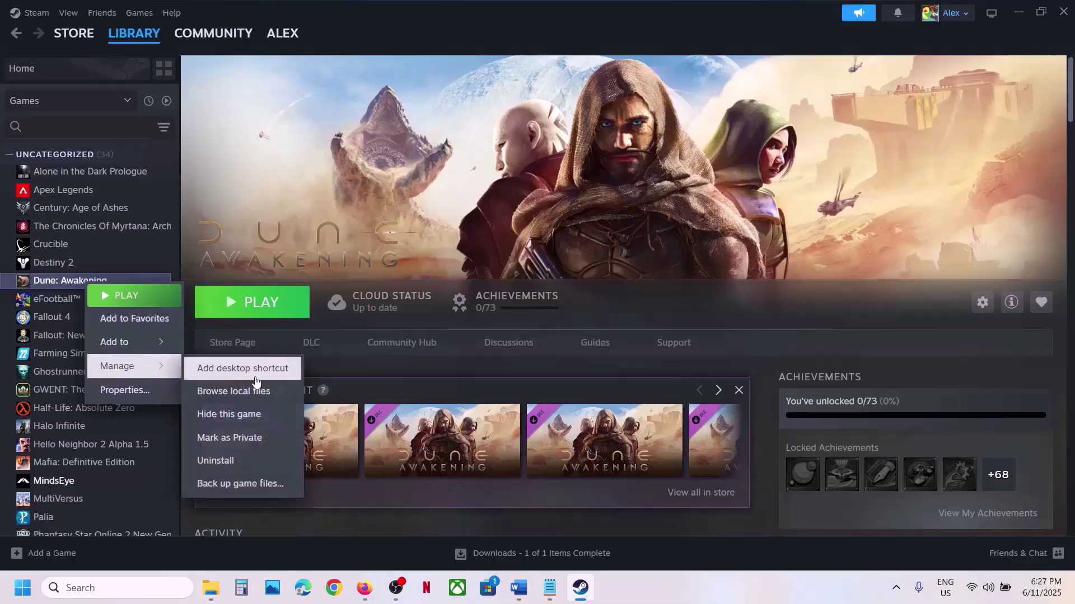
{"action": "left_click", "coordinate": [271, 394]}
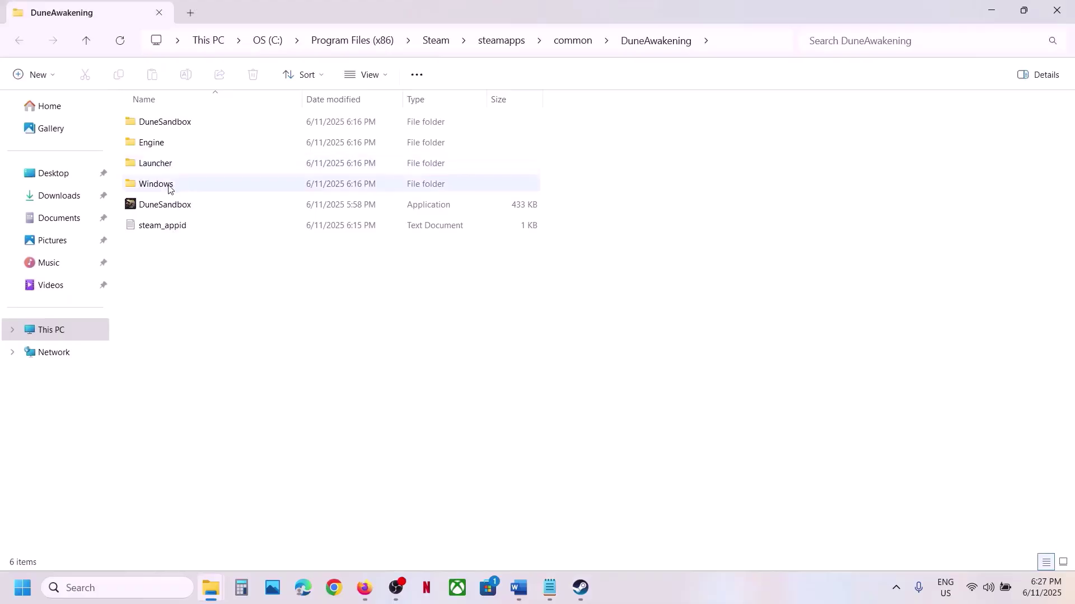
Open the BattlEye folder inside DuneSandbox > Binaries > Win64 of the game's installation folder.
{"action": "left_click", "coordinate": [168, 127]}
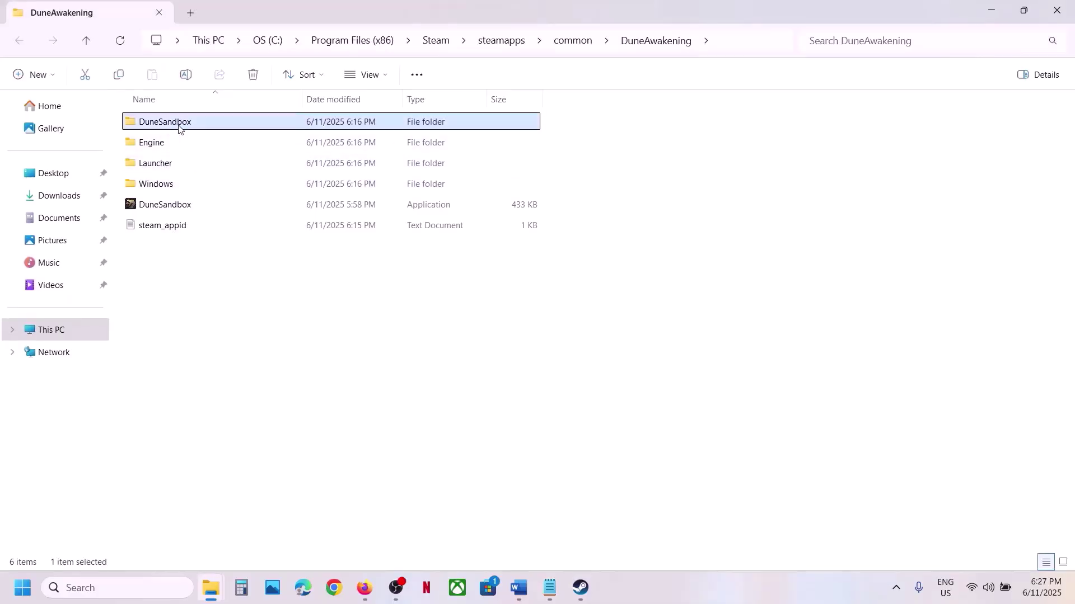
{"action": "double_click", "coordinate": [179, 128]}
{"action": "double_click", "coordinate": [185, 127]}
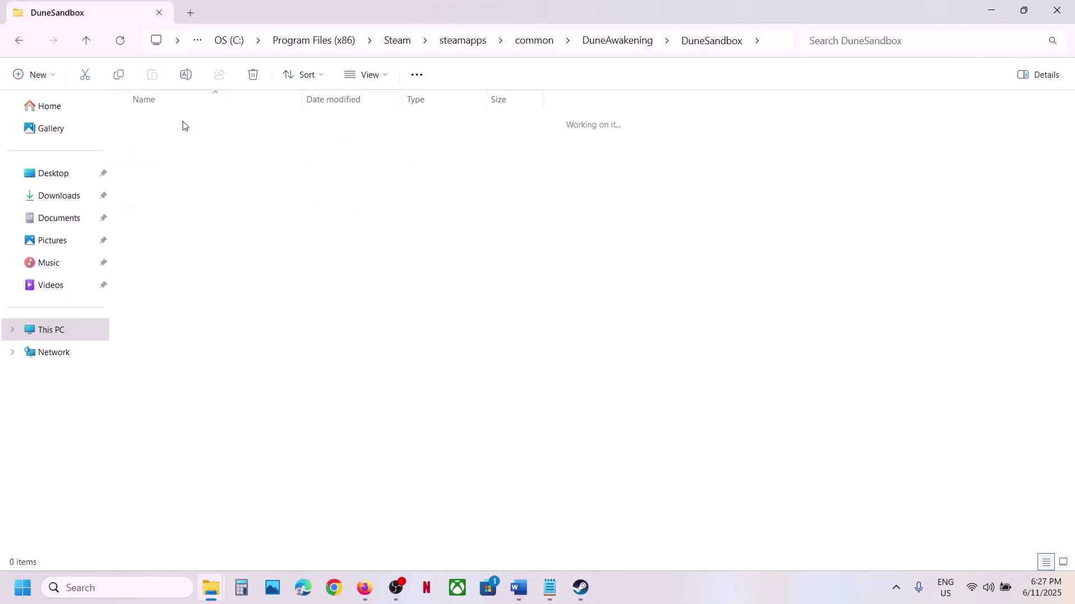
{"action": "double_click", "coordinate": [182, 124]}
{"action": "left_click", "coordinate": [187, 132]}
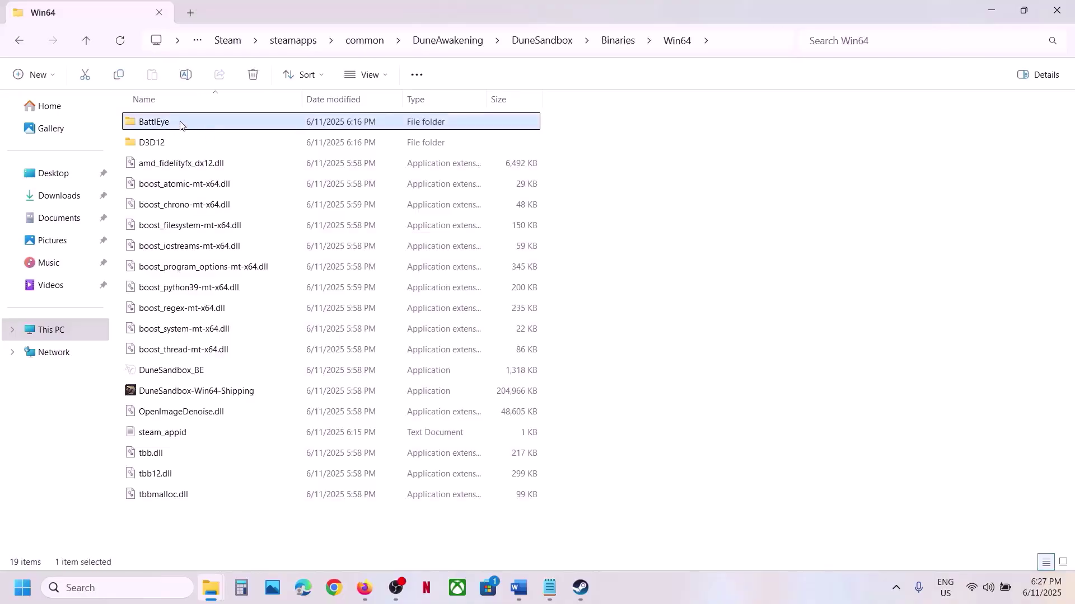
{"action": "double_click", "coordinate": [179, 124]}
Run Uninstall_BattlEye as administrator and confirm removing the BattlEye Service from the system.
{"action": "left_click", "coordinate": [168, 288]}
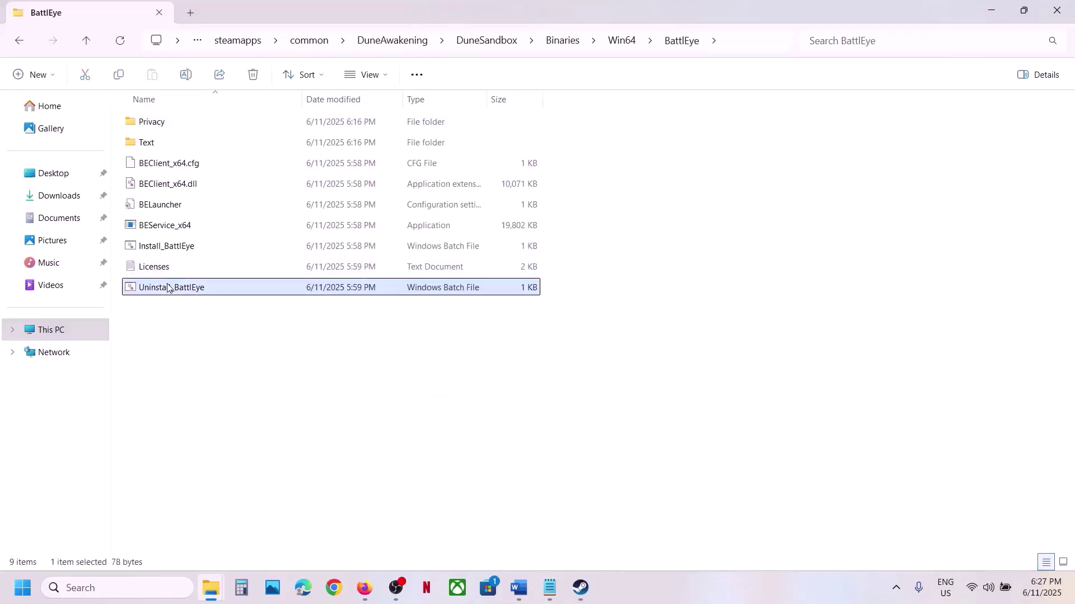
{"action": "right_click", "coordinate": [204, 296]}
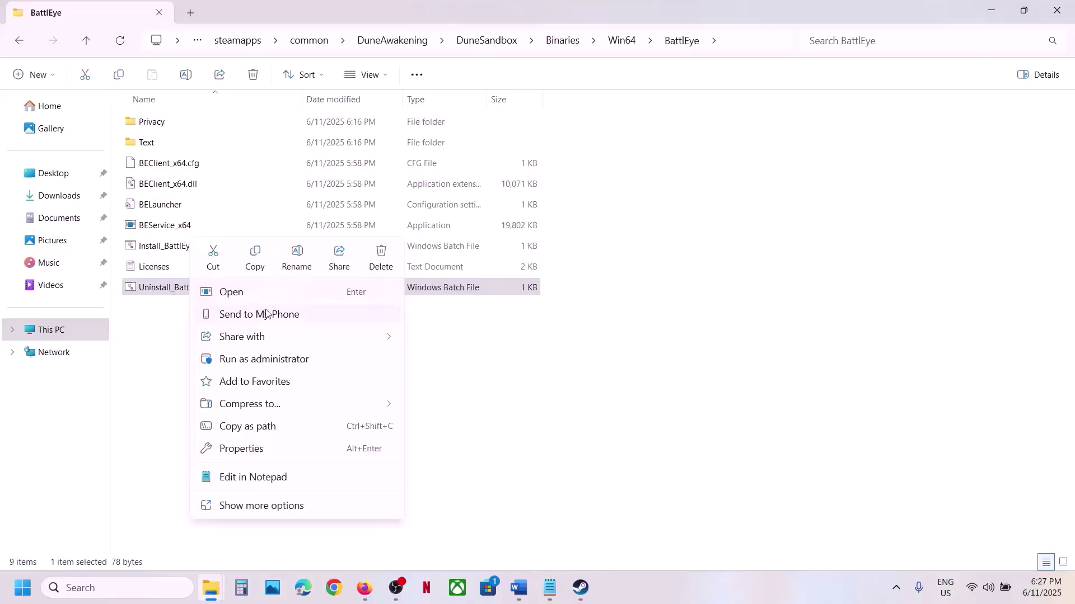
{"action": "left_click", "coordinate": [275, 360]}
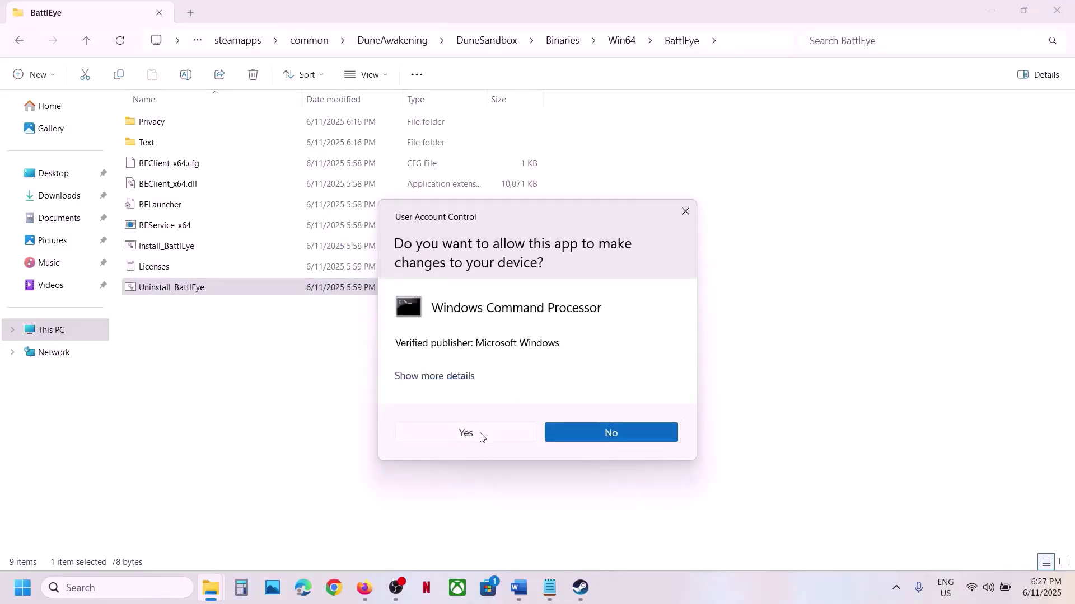
{"action": "left_click", "coordinate": [480, 436]}
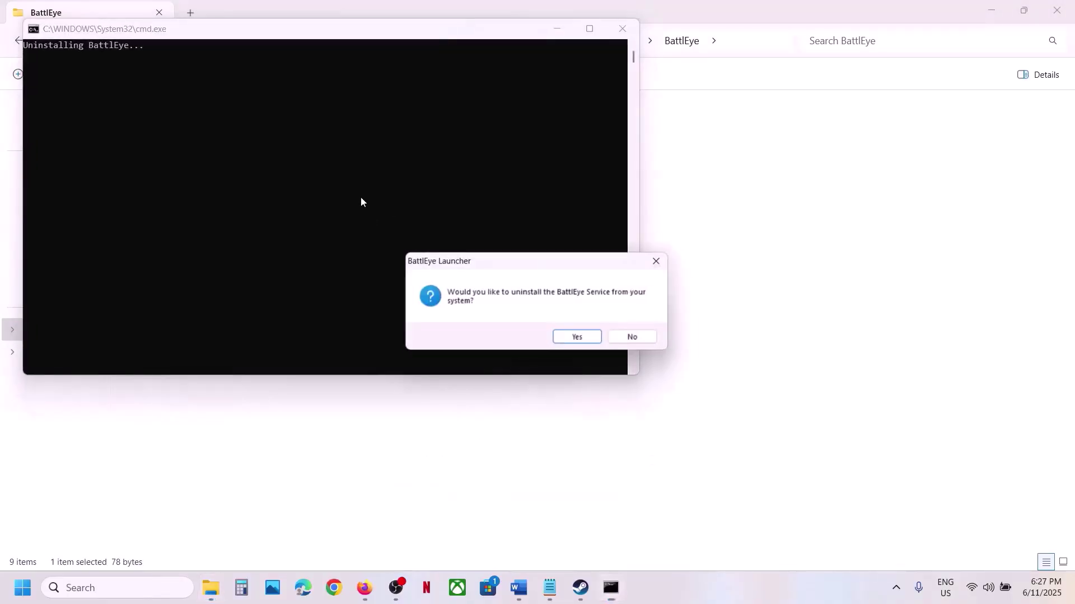
{"action": "left_click", "coordinate": [579, 339]}
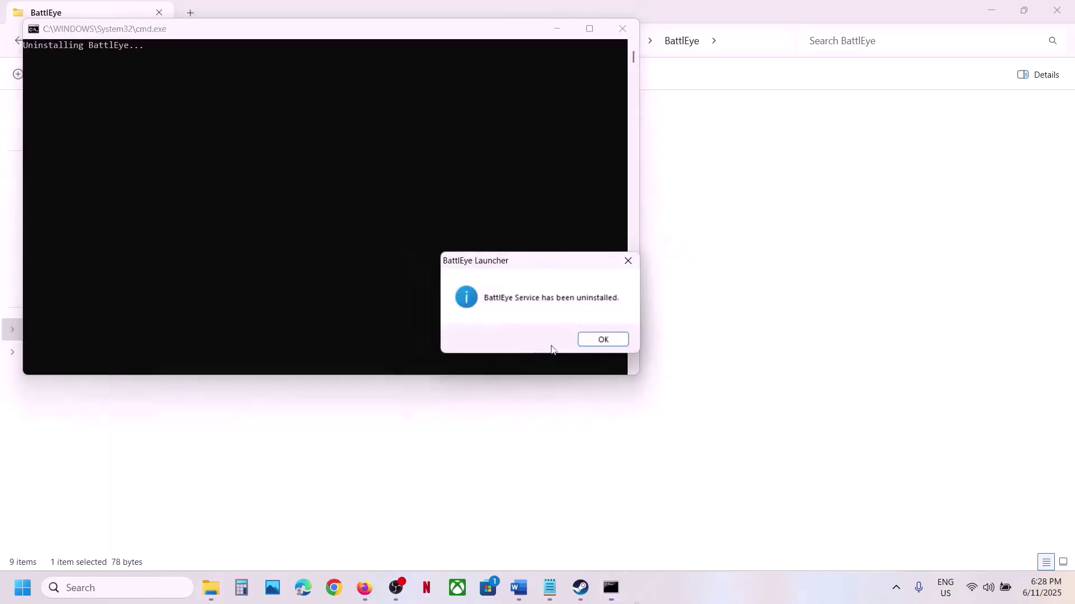
{"action": "left_click", "coordinate": [602, 339]}
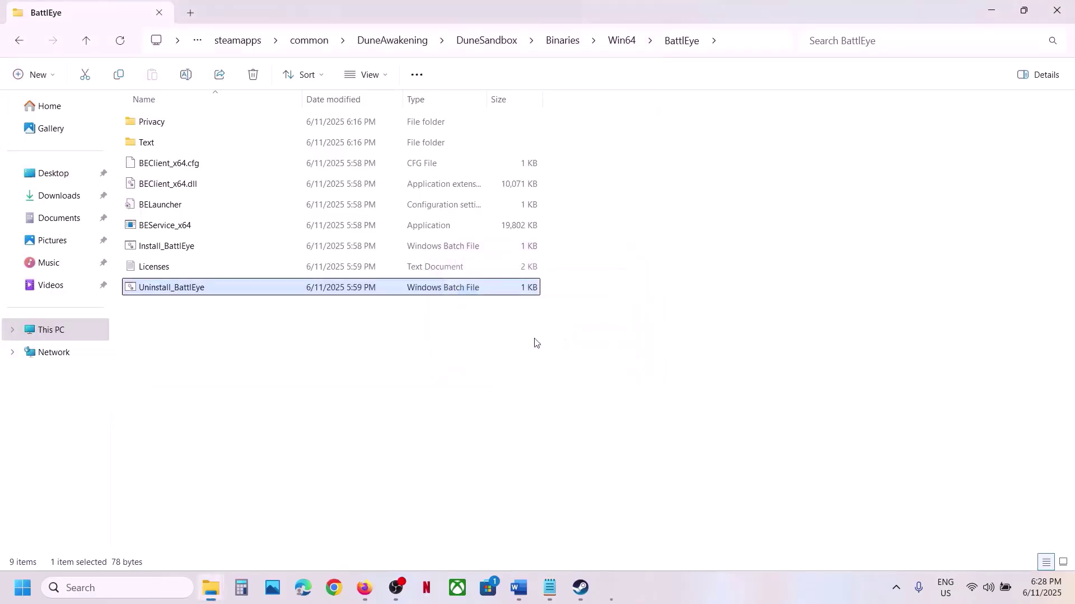
Run Install_BattlEye as administrator and allow it to make changes to the device.
{"action": "left_click", "coordinate": [164, 249]}
{"action": "right_click", "coordinate": [166, 250]}
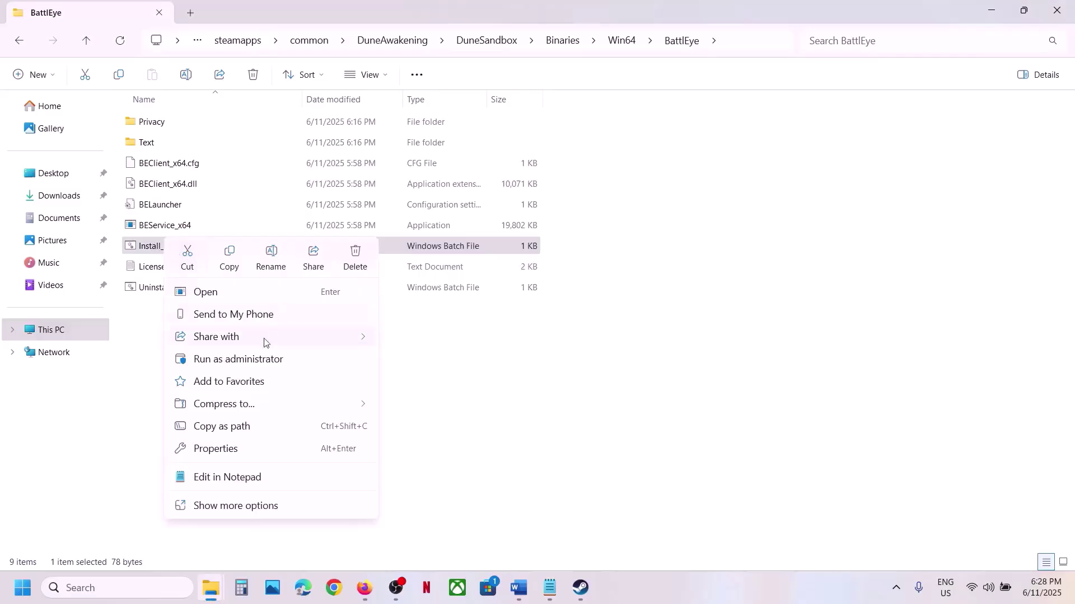
{"action": "left_click", "coordinate": [248, 361]}
{"action": "left_click", "coordinate": [472, 435]}
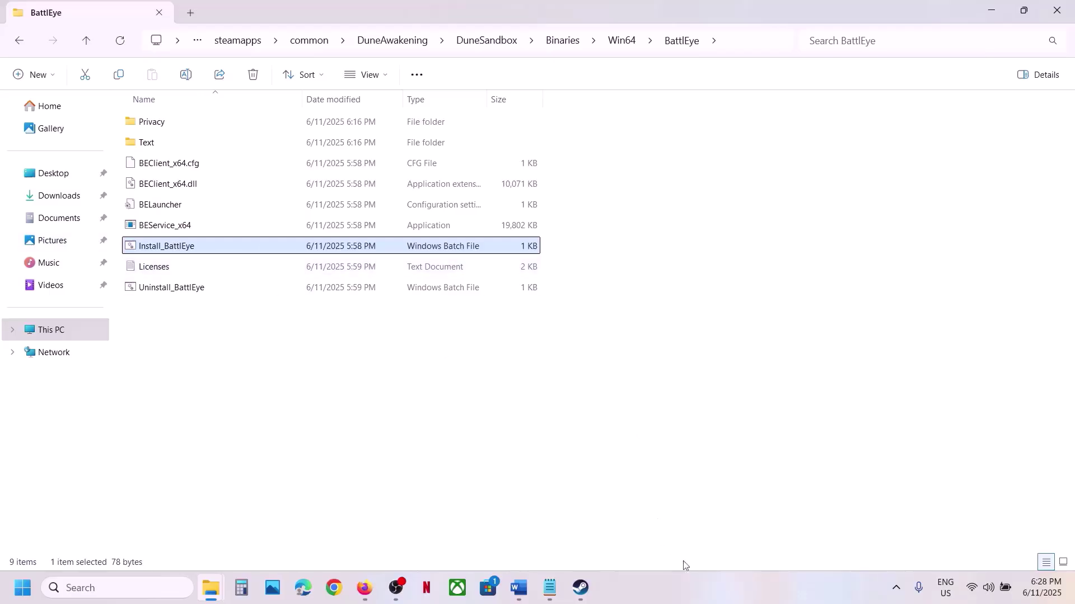
Run Uninstall_BattlEye as administrator again from the BattlEye folder and confirm uninstalling the service.
{"action": "left_click", "coordinate": [580, 588]}
{"action": "left_click", "coordinate": [580, 588]}
{"action": "left_click", "coordinate": [171, 289]}
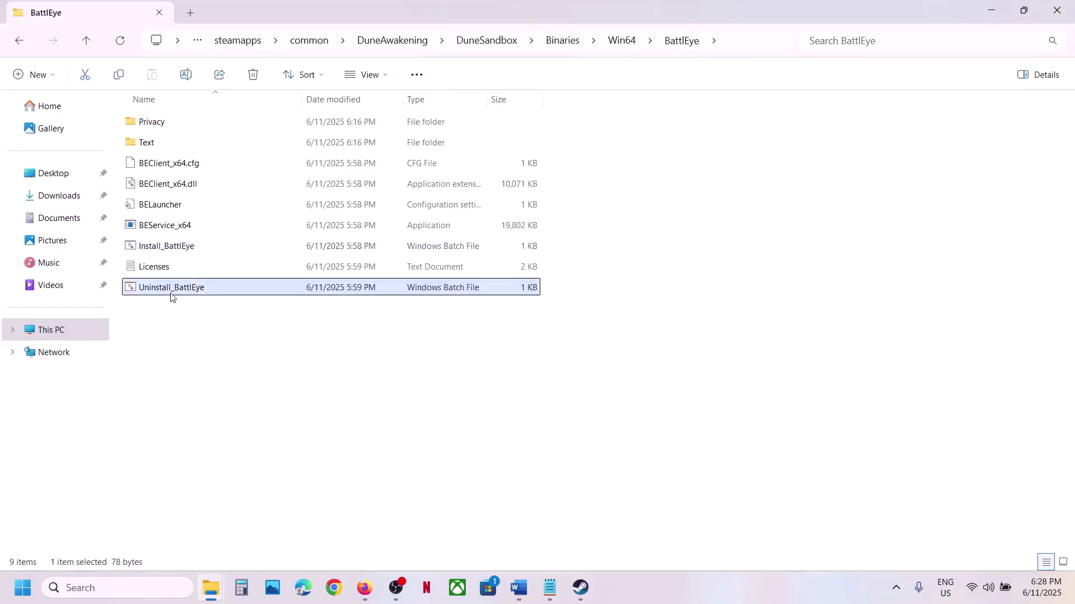
{"action": "right_click", "coordinate": [183, 294]}
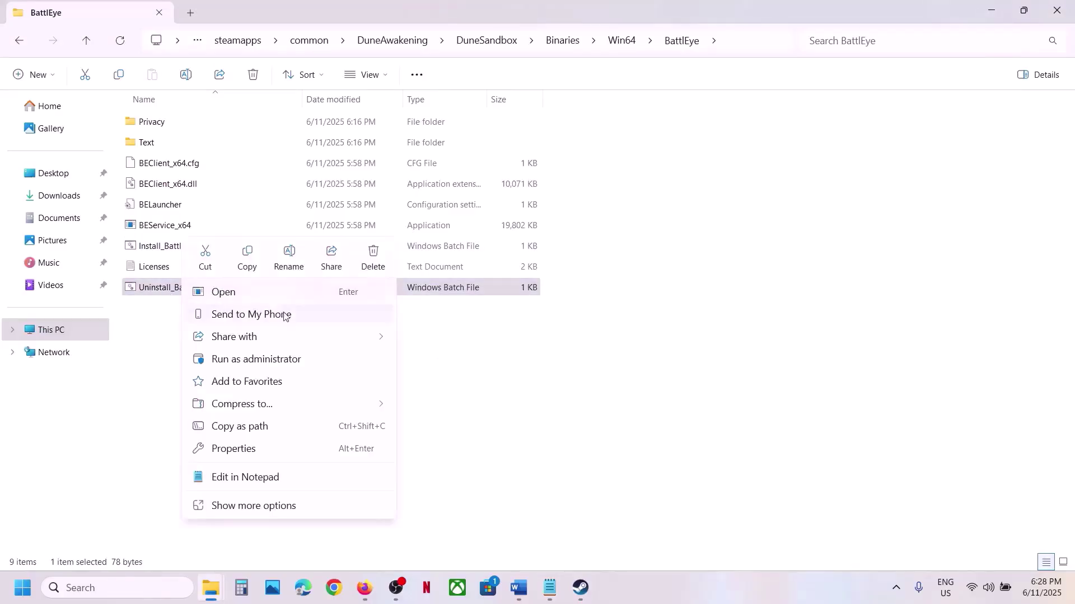
{"action": "left_click", "coordinate": [246, 360]}
{"action": "left_click", "coordinate": [472, 435]}
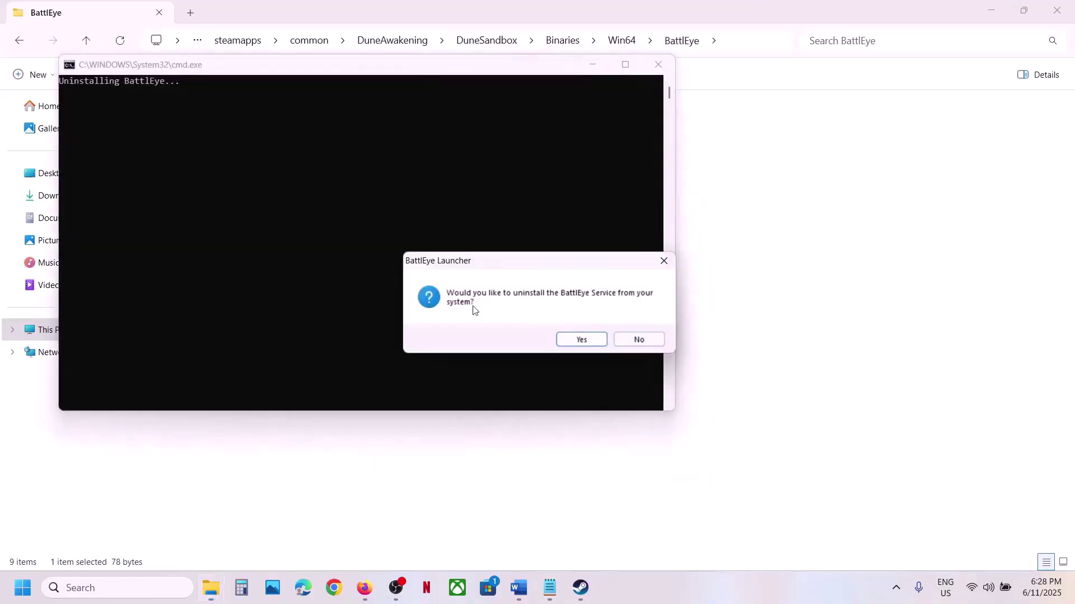
{"action": "left_click", "coordinate": [580, 340]}
{"action": "left_click", "coordinate": [599, 337]}
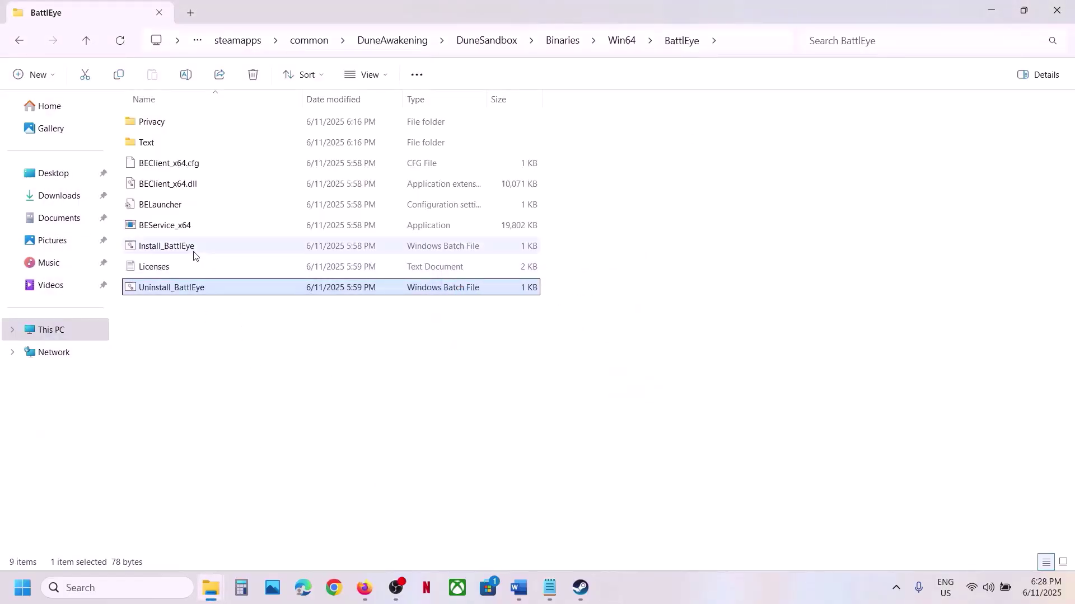
Launch Dune: Awakening from Steam through the Funcom Launcher, accepting the BattlEye data notice and allowing BattlEye Launcher to make changes.
{"action": "left_click", "coordinate": [585, 602]}
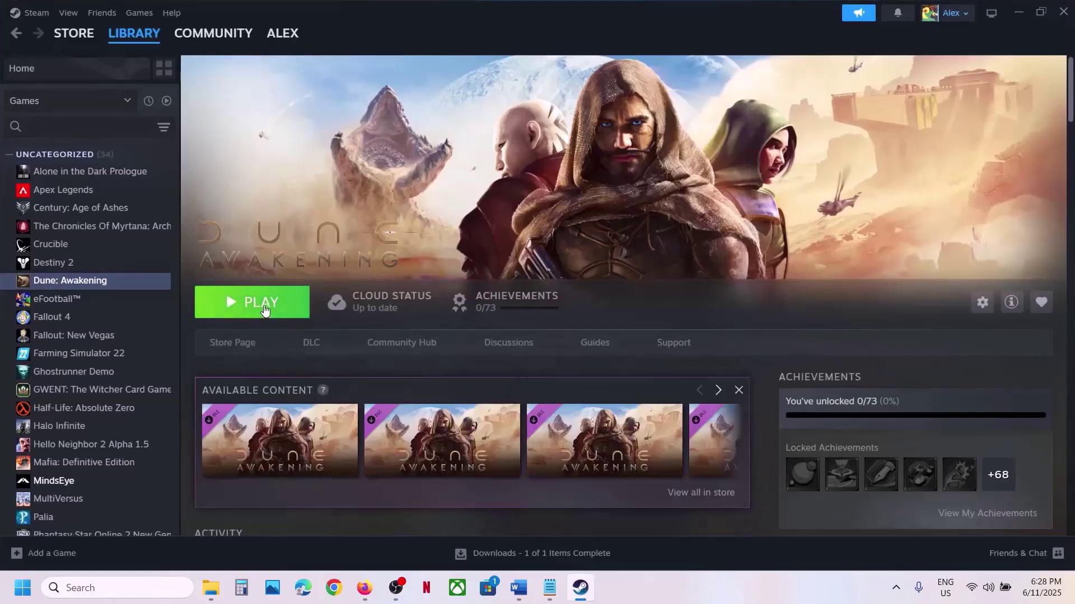
{"action": "left_click", "coordinate": [235, 307]}
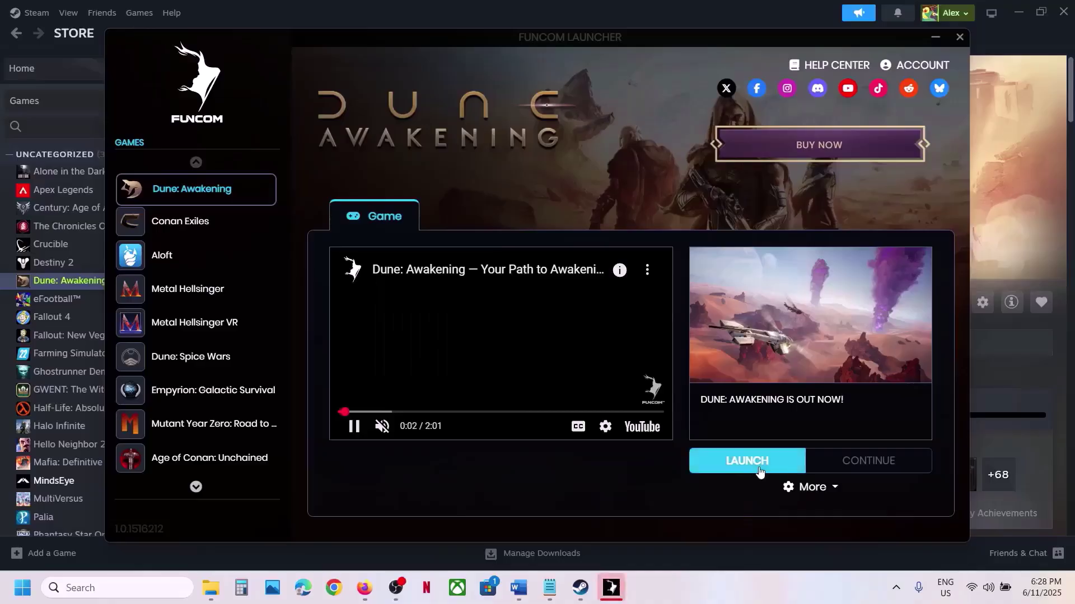
{"action": "left_click", "coordinate": [749, 465]}
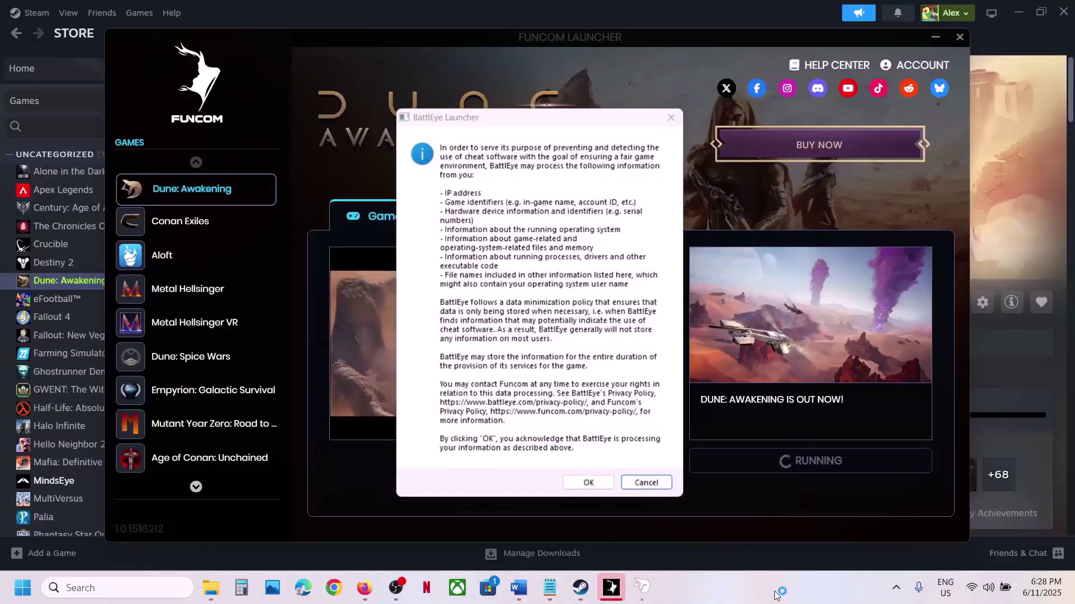
{"action": "left_click", "coordinate": [587, 483]}
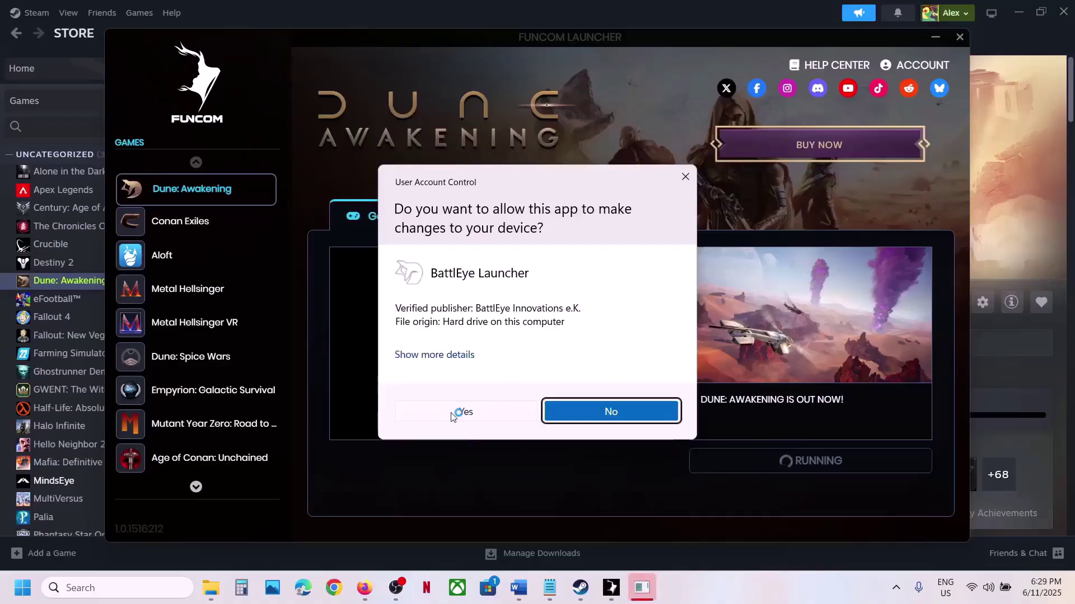
{"action": "left_click", "coordinate": [456, 413]}
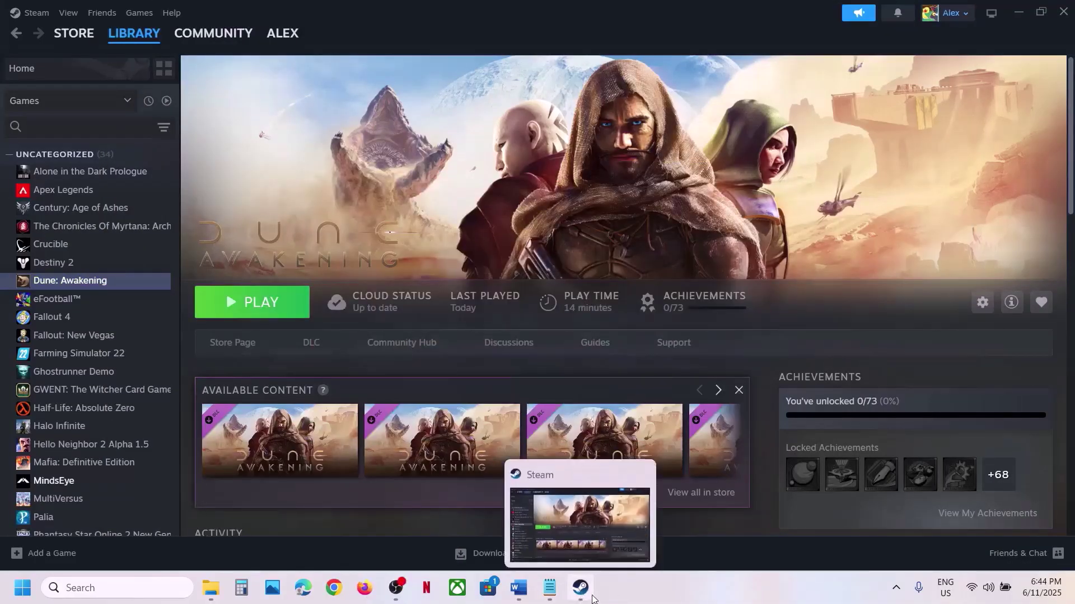
Switch to the Word document, highlight the Step 3 text "Update the system BIOS", and return to Steam.
{"action": "left_click", "coordinate": [524, 599]}
{"action": "scroll", "coordinate": [379, 412], "scroll_direction": "down", "scroll_amount": 2}
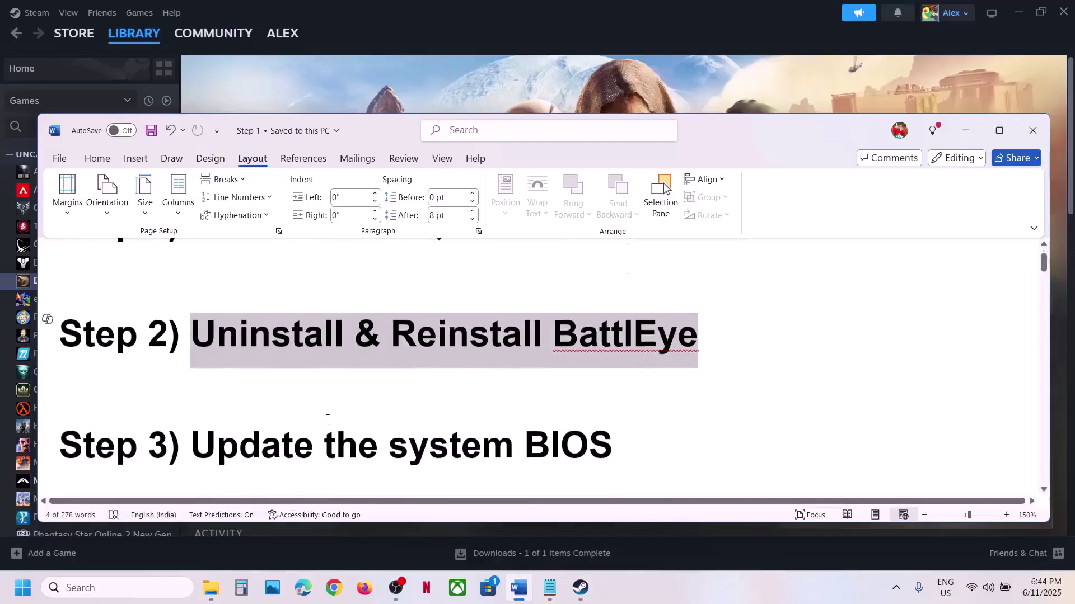
{"action": "left_click_drag", "start_coordinate": [233, 447], "coordinate": [571, 460]}
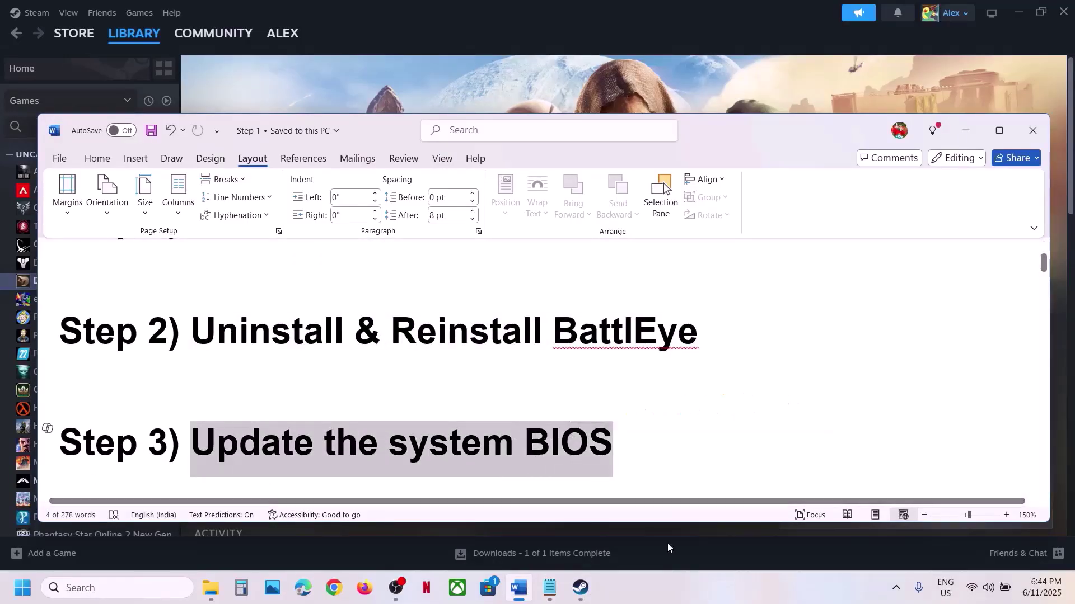
{"action": "left_click", "coordinate": [693, 598]}
{"action": "key", "text": "alt+Tab"}
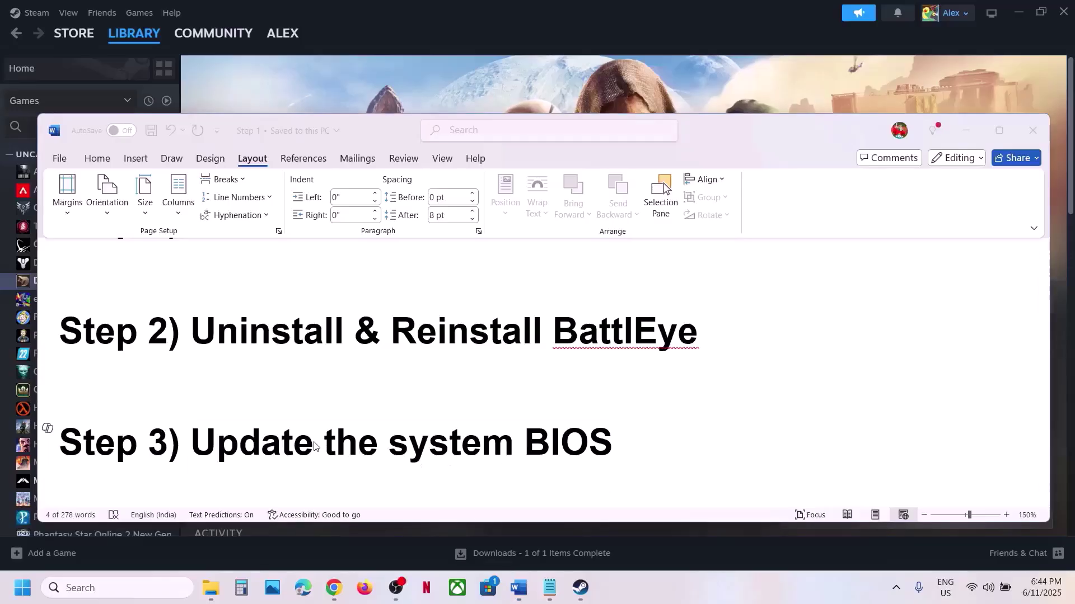
{"action": "left_click", "coordinate": [607, 82]}
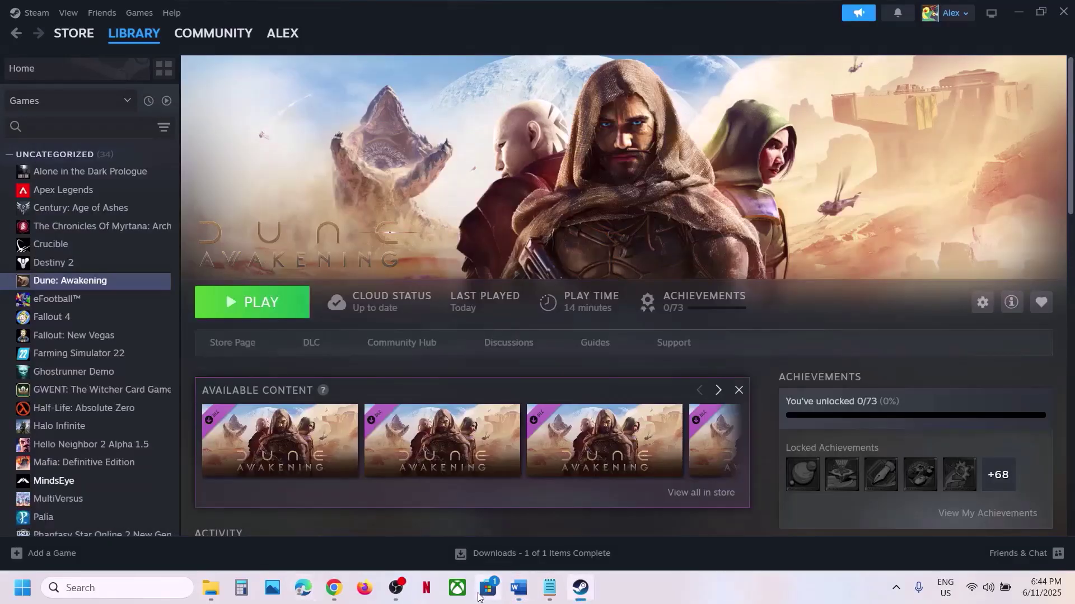
Bring up the Word document and highlight the Step 3 heading "Update the system BIOS".
{"action": "left_click", "coordinate": [519, 587]}
{"action": "left_click", "coordinate": [248, 442]}
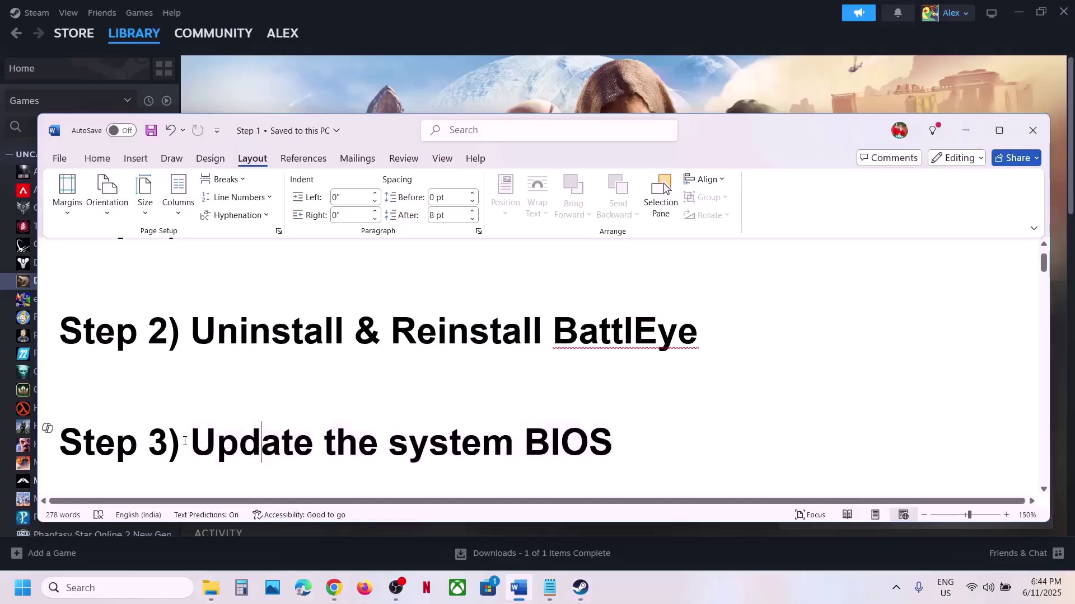
{"action": "left_click_drag", "start_coordinate": [170, 443], "coordinate": [613, 445]}
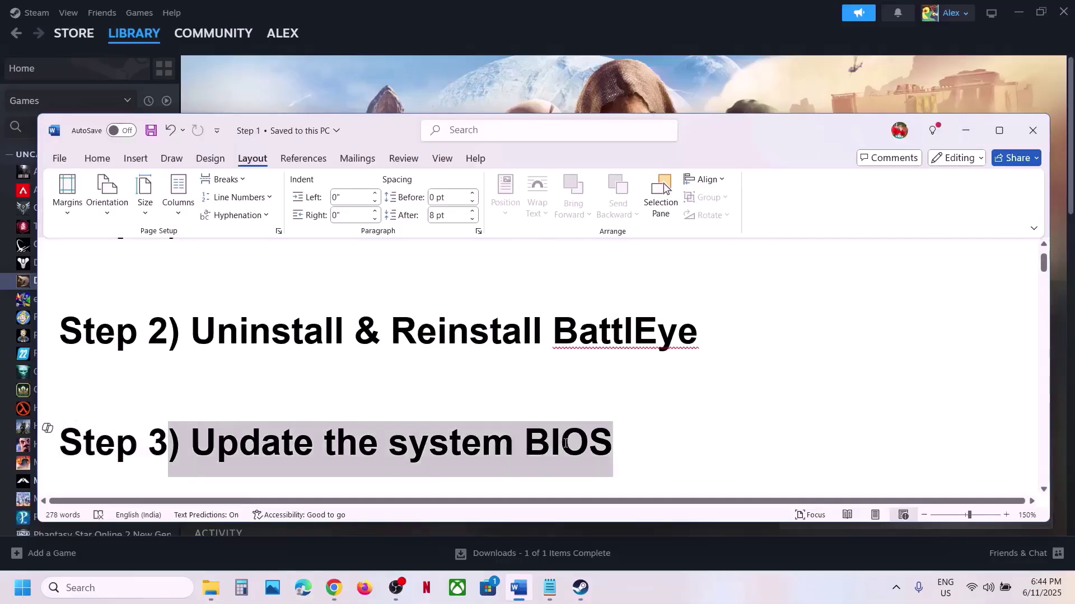
In Chrome, browse Dell Support's products through Computers, Laptops and G Series, and open the Dell G15 5510 support page.
{"action": "left_click", "coordinate": [334, 587]}
{"action": "scroll", "coordinate": [481, 364], "scroll_direction": "down", "scroll_amount": 5}
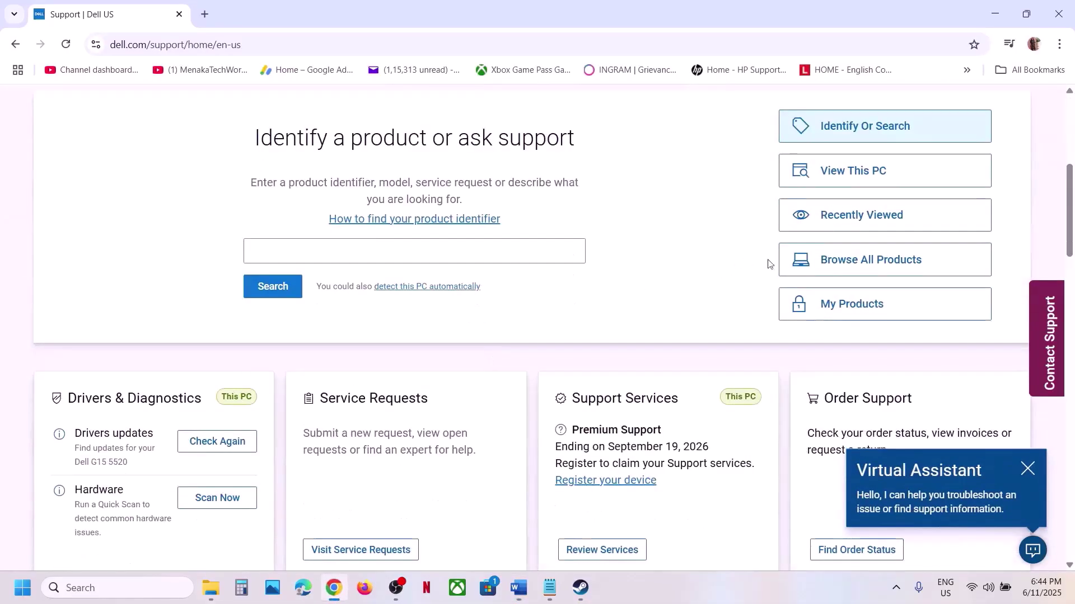
{"action": "left_click", "coordinate": [856, 262]}
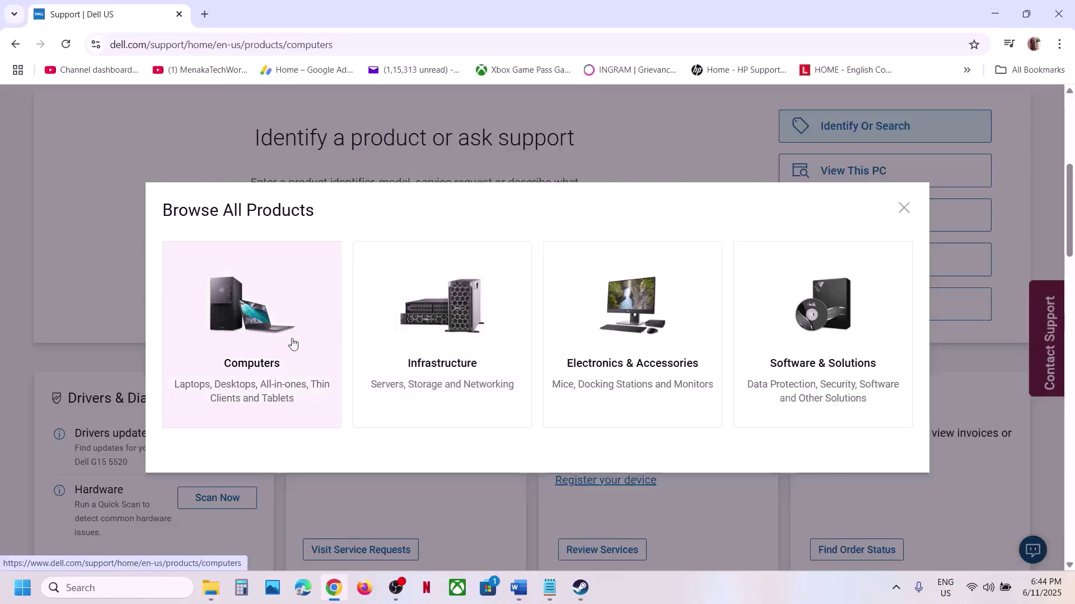
{"action": "left_click", "coordinate": [290, 343]}
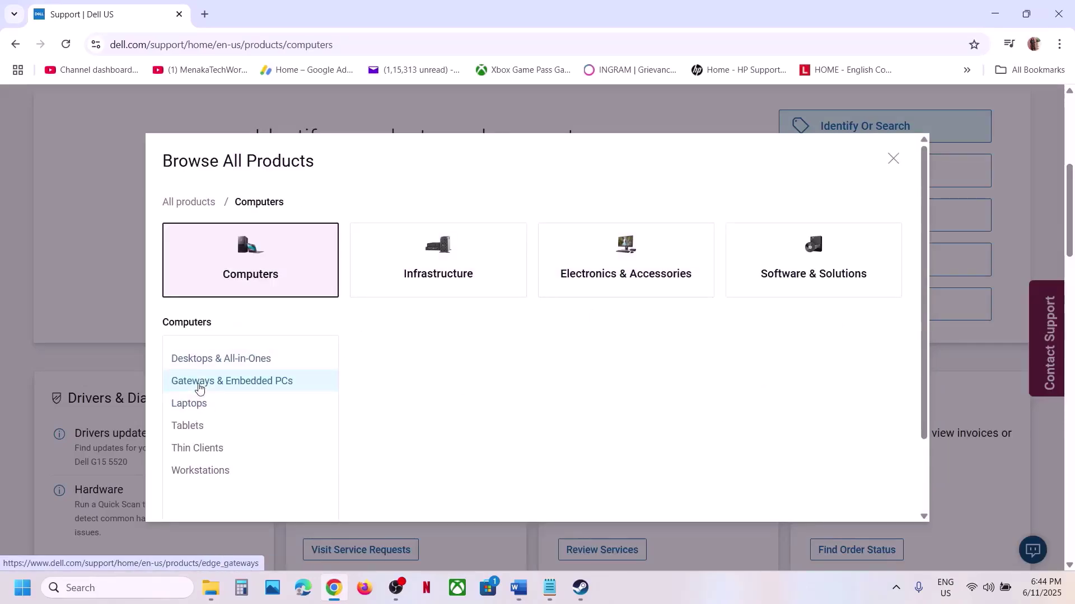
{"action": "left_click", "coordinate": [205, 405]}
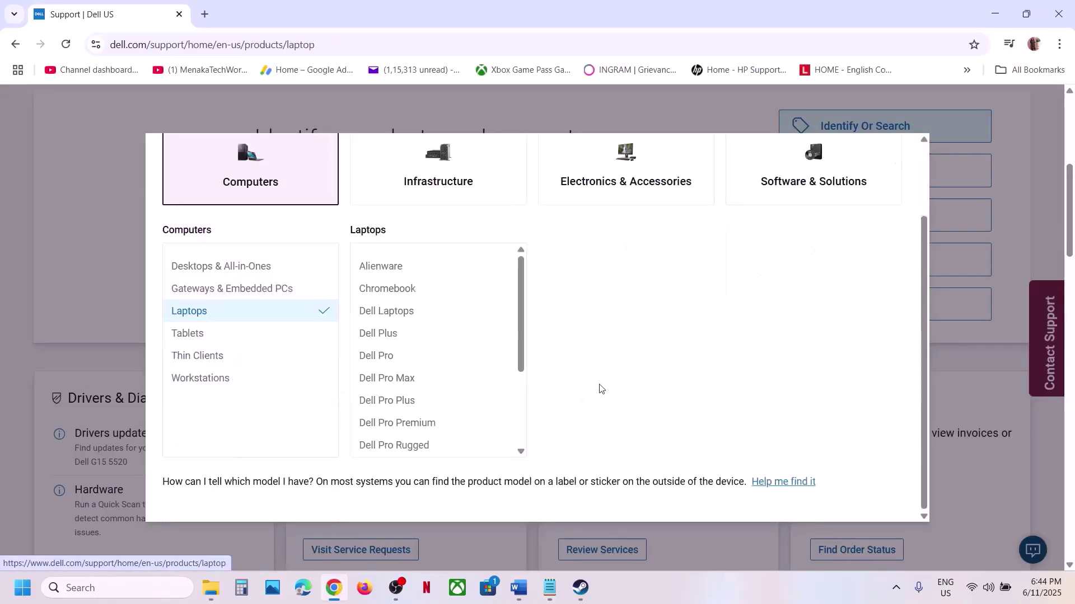
{"action": "scroll", "coordinate": [452, 355], "scroll_direction": "down", "scroll_amount": 3}
{"action": "left_click", "coordinate": [381, 336]}
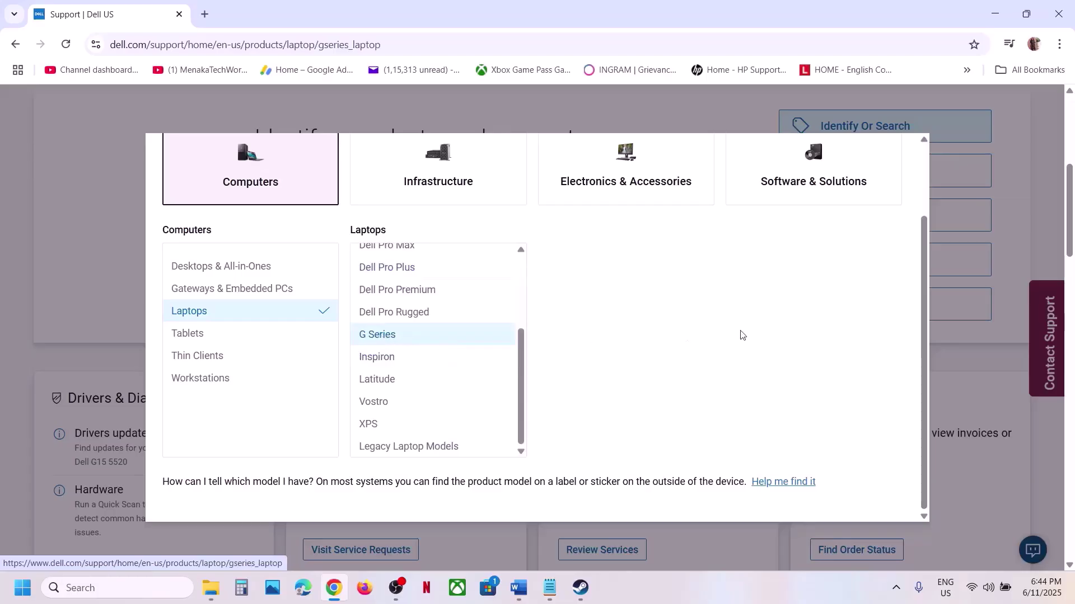
{"action": "left_click", "coordinate": [832, 388]}
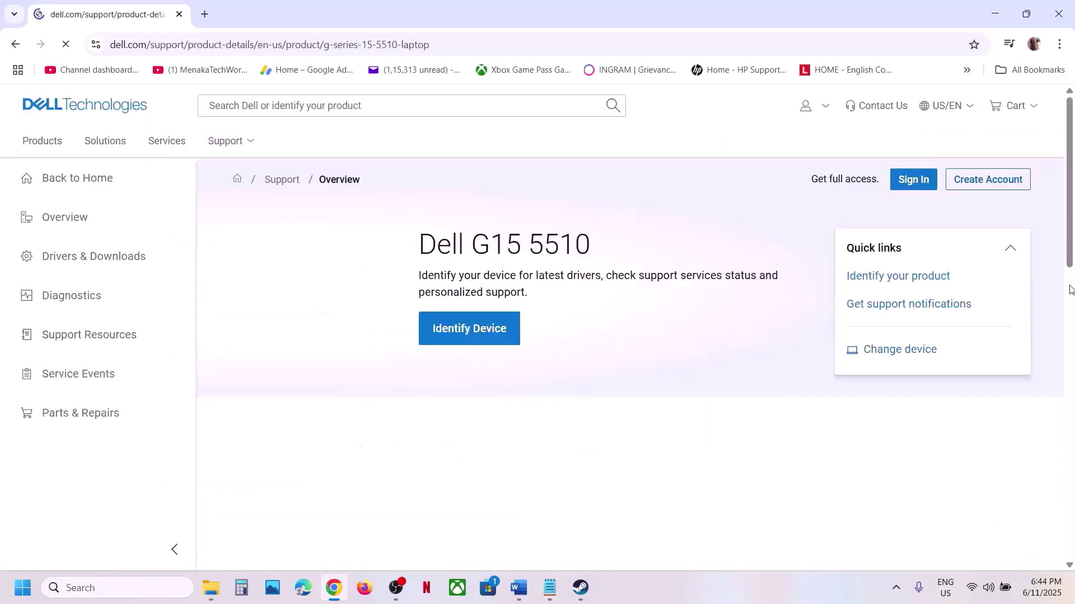
Find specific drivers for the Dell G15 5510 with Windows 11 as the operating system and download the Dell G15 5510 System BIOS.
{"action": "left_click", "coordinate": [114, 262]}
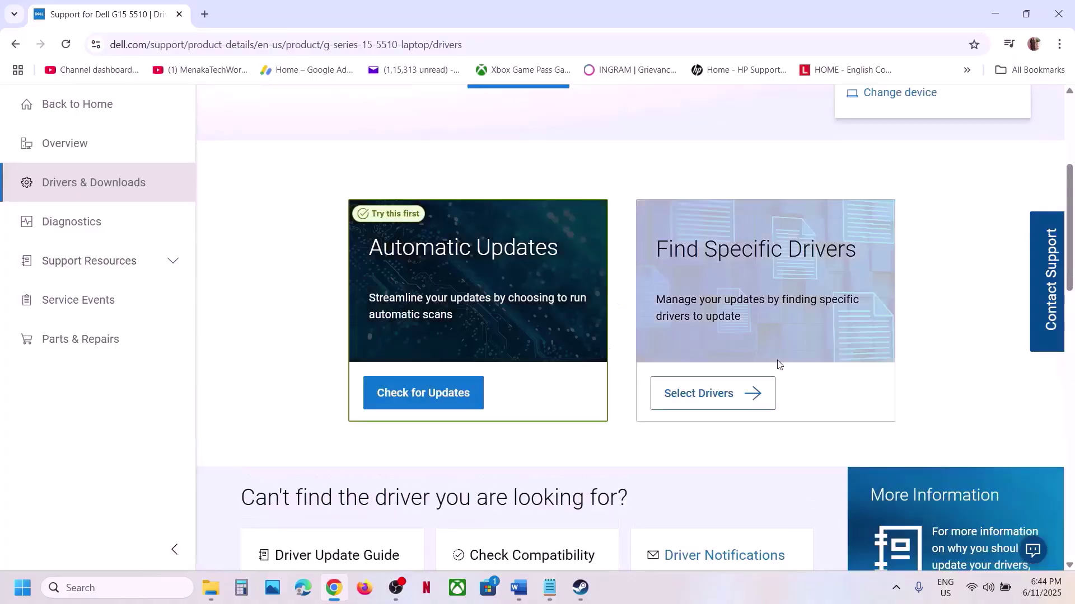
{"action": "left_click", "coordinate": [715, 424]}
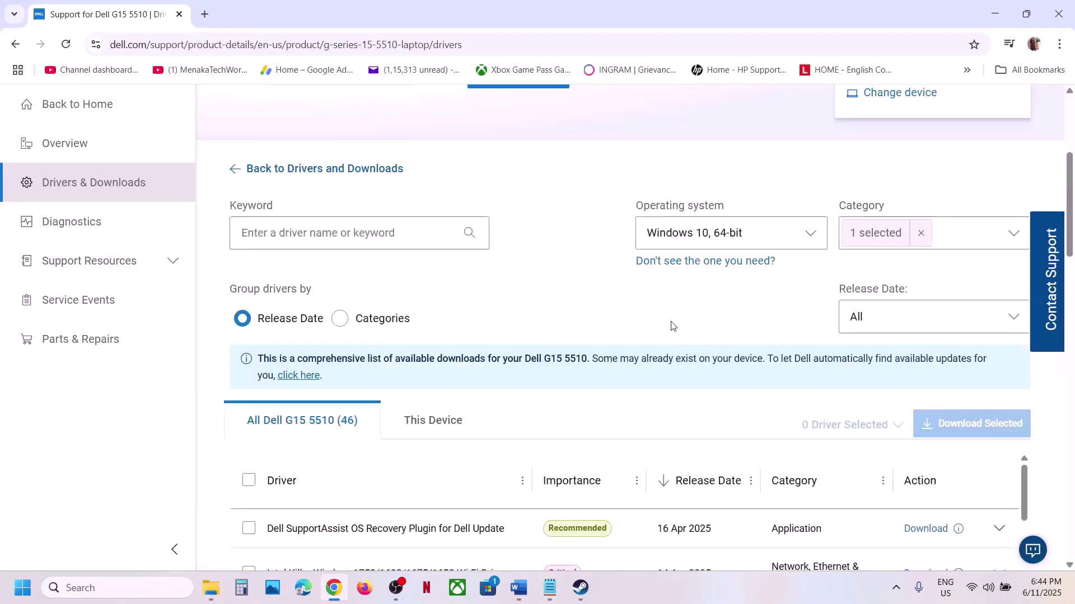
{"action": "scroll", "coordinate": [672, 323], "scroll_direction": "down", "scroll_amount": 1}
{"action": "left_click", "coordinate": [699, 178]}
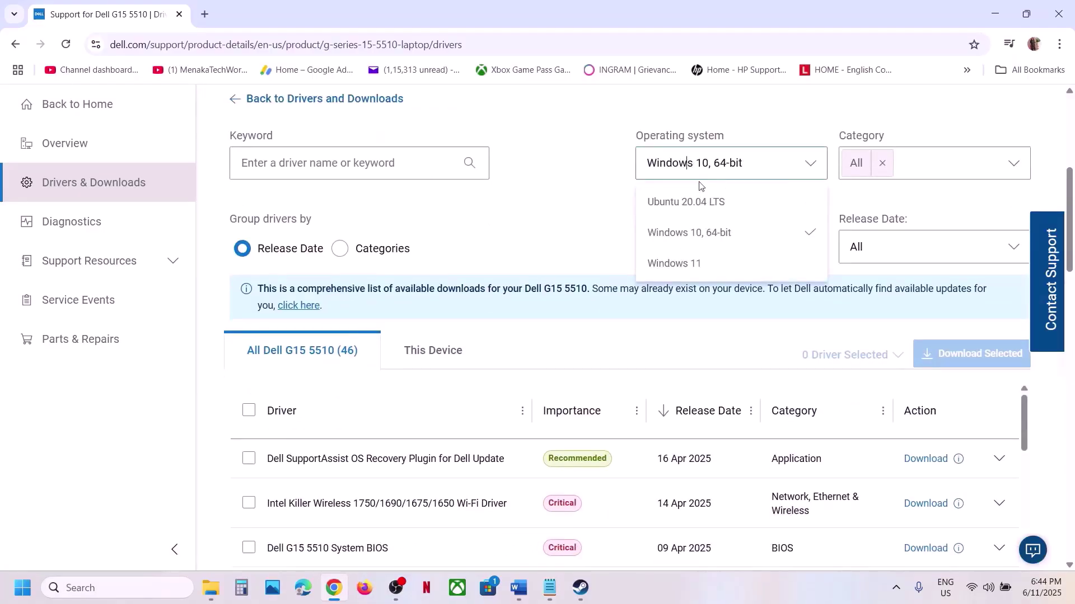
{"action": "left_click", "coordinate": [689, 263]}
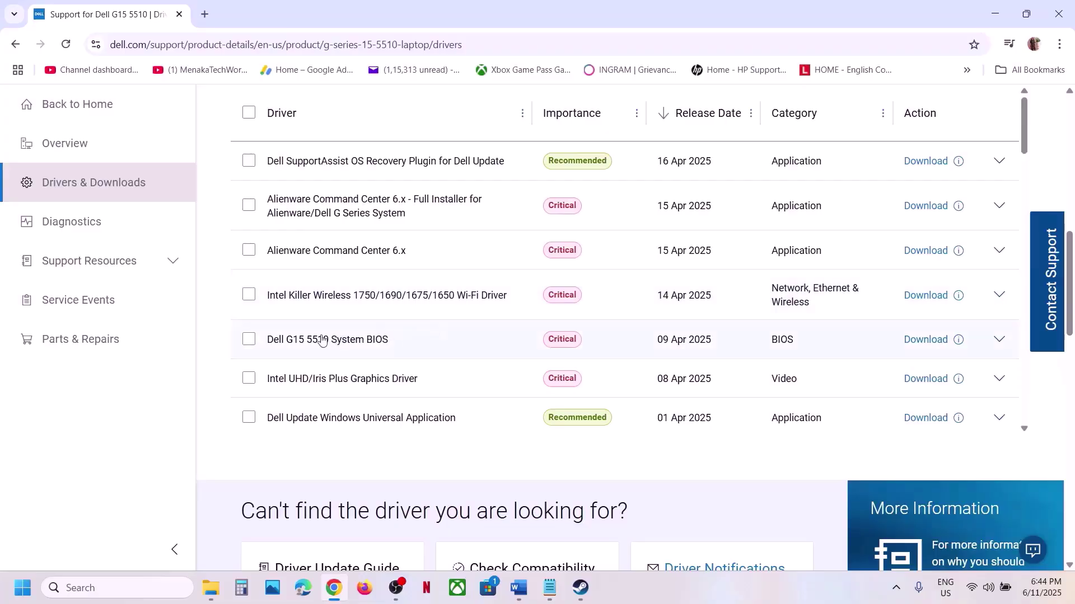
{"action": "left_click", "coordinate": [941, 342]}
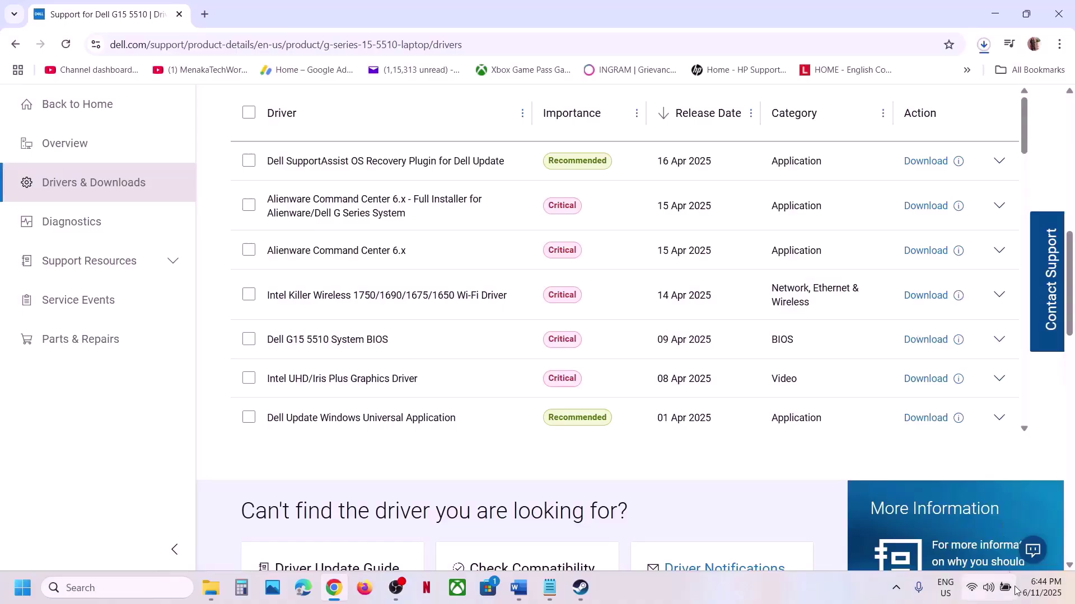
Check the laptop's battery charge status in the Windows quick settings.
{"action": "mouse_move", "coordinate": [1006, 593]}
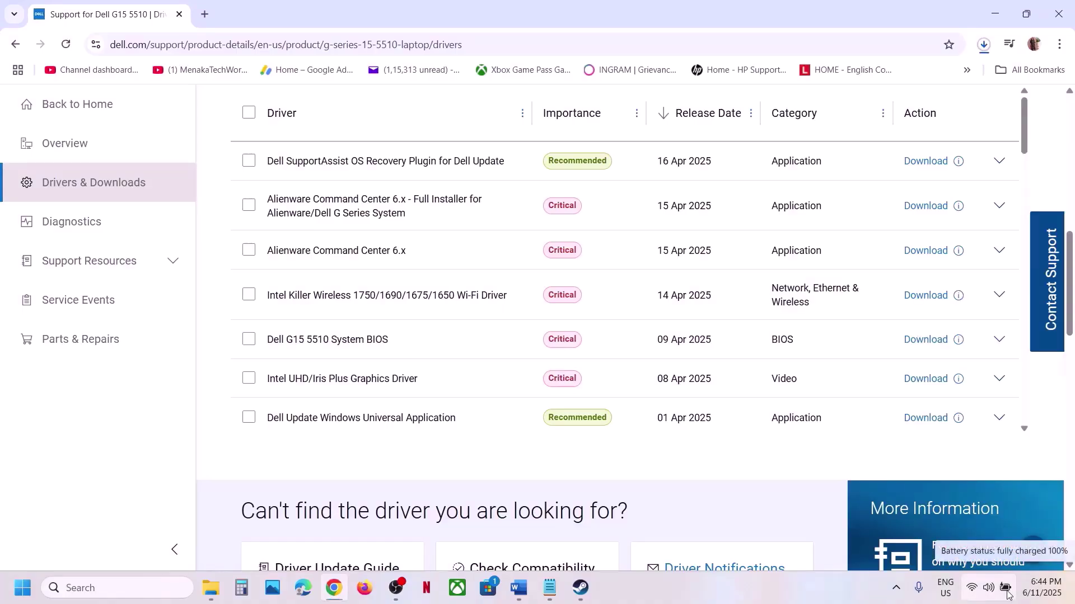
{"action": "left_click", "coordinate": [1005, 596]}
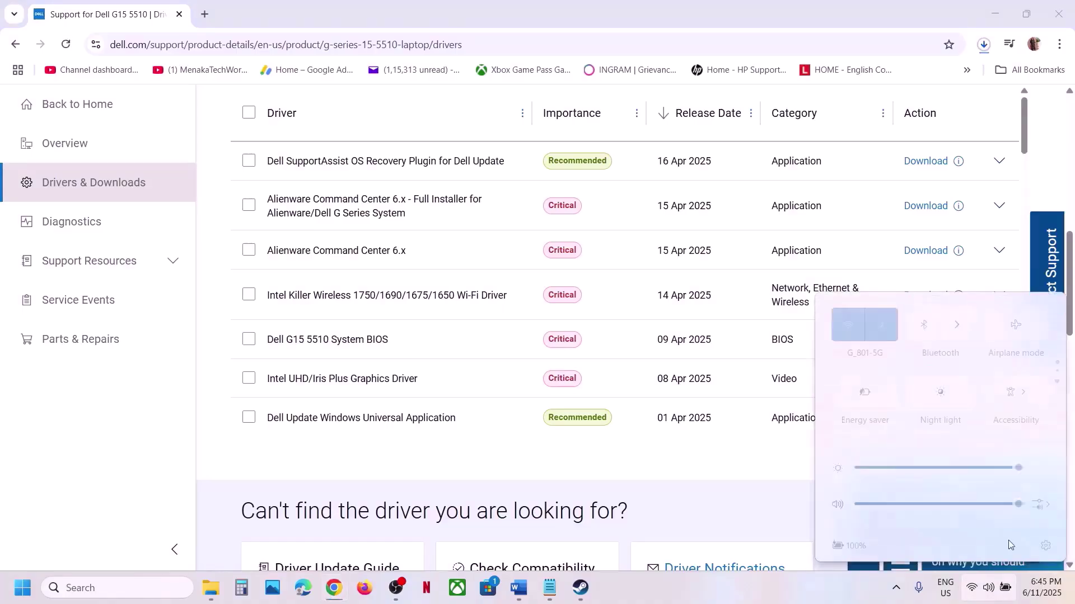
{"action": "mouse_move", "coordinate": [846, 551]}
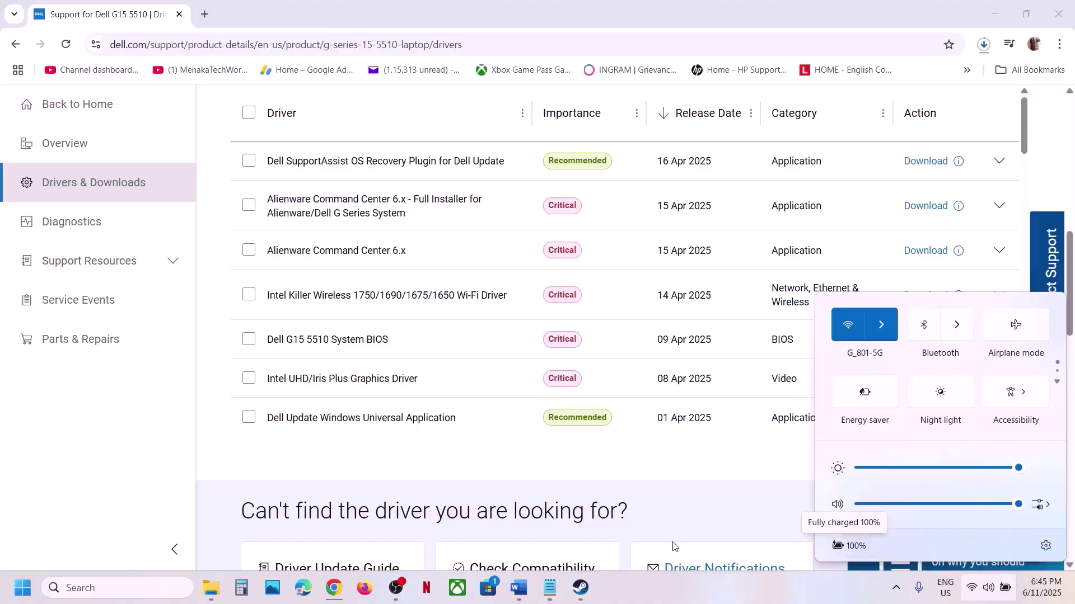
In the Word document's Step 4, put the AMD support link on its own line and highlight the NVIDIA and AMD links in turn.
{"action": "left_click", "coordinate": [580, 588]}
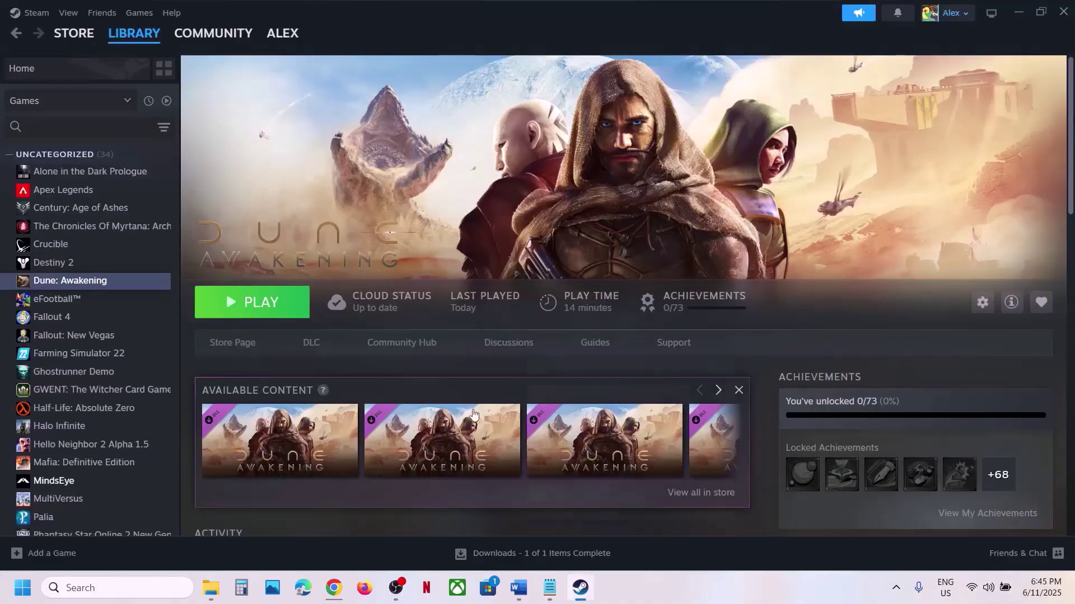
{"action": "left_click", "coordinate": [518, 587]}
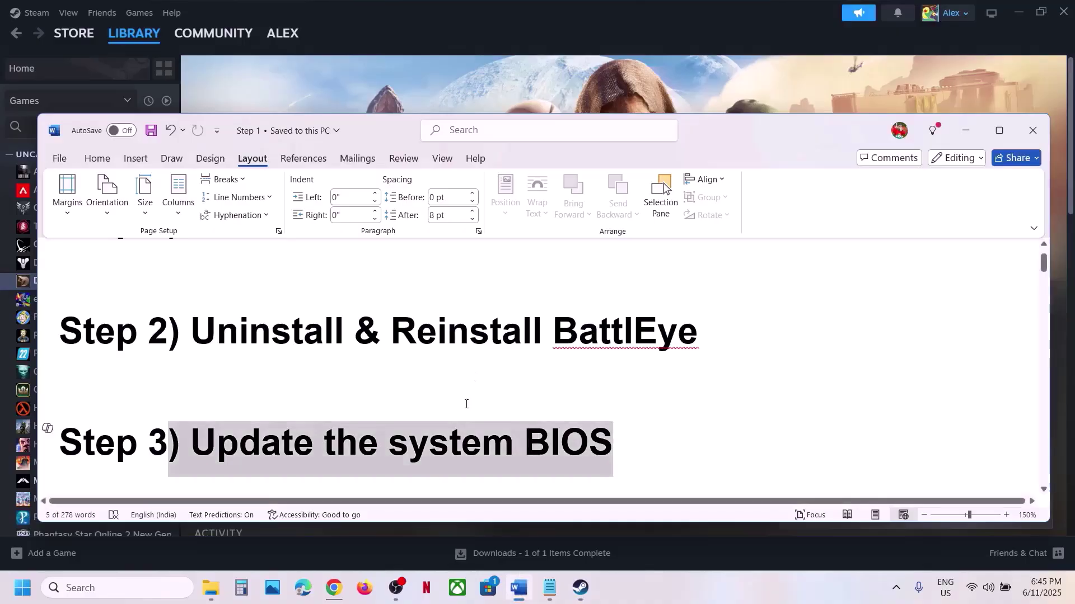
{"action": "scroll", "coordinate": [466, 404], "scroll_direction": "down", "scroll_amount": 8}
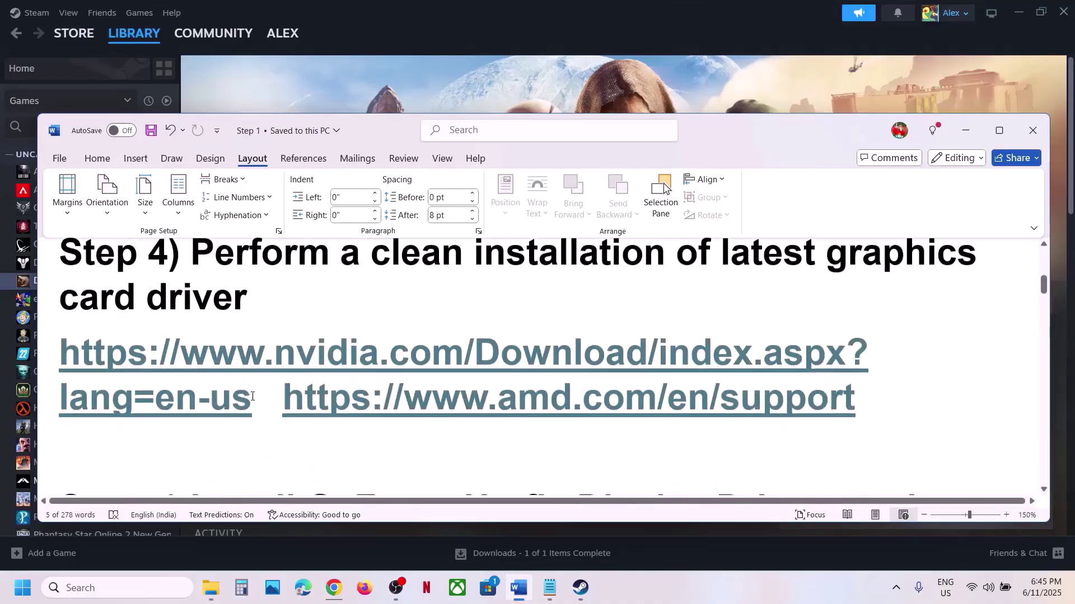
{"action": "scroll", "coordinate": [251, 381], "scroll_direction": "up", "scroll_amount": 1}
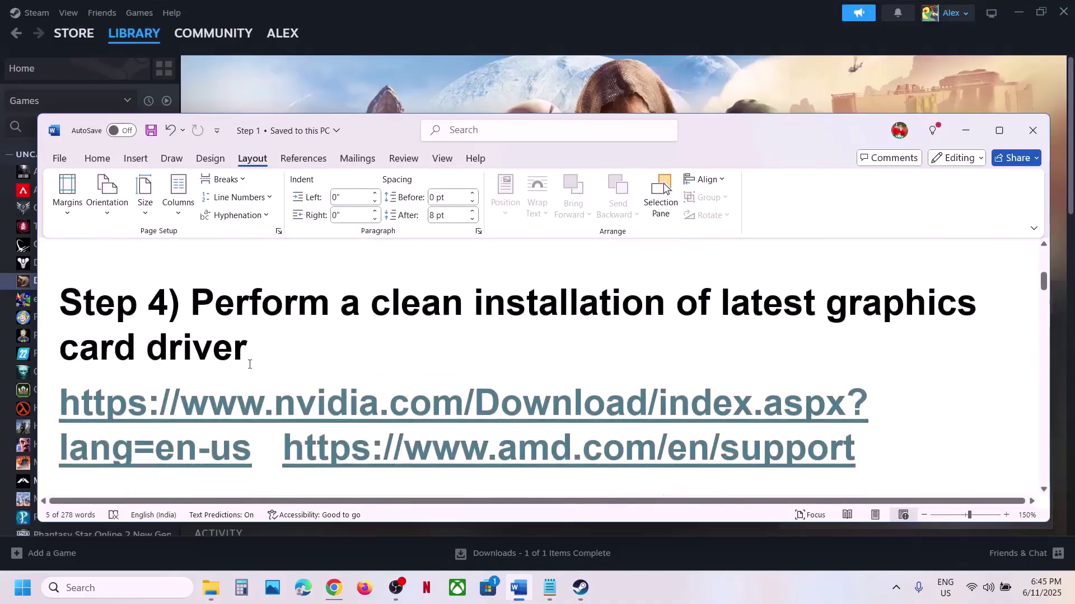
{"action": "left_click", "coordinate": [280, 448]}
{"action": "key", "text": "Return"}
{"action": "left_click_drag", "start_coordinate": [287, 393], "coordinate": [136, 351]}
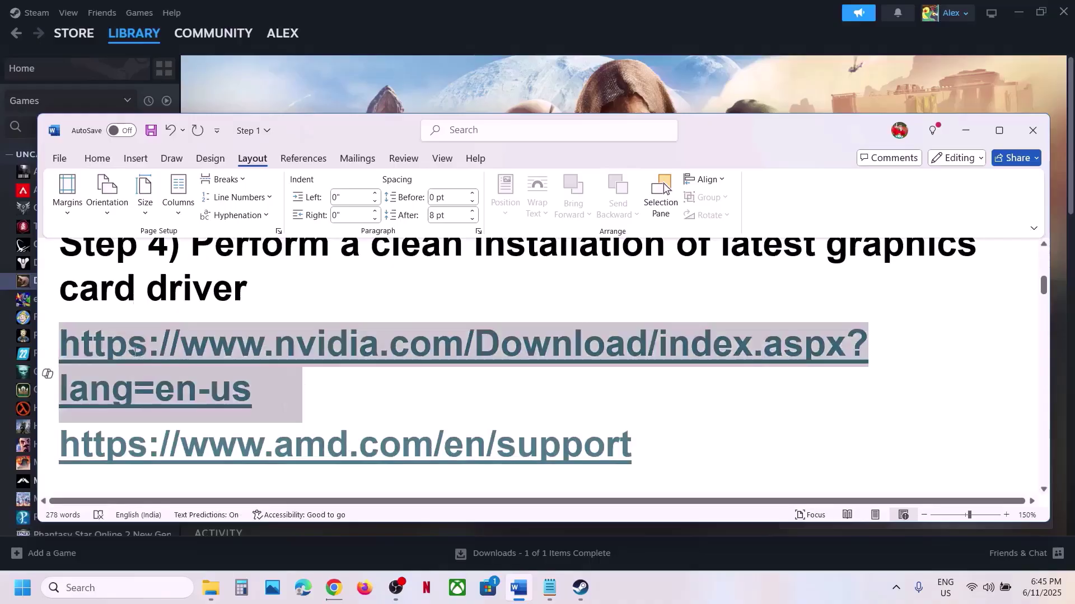
{"action": "triple_click", "coordinate": [642, 457]}
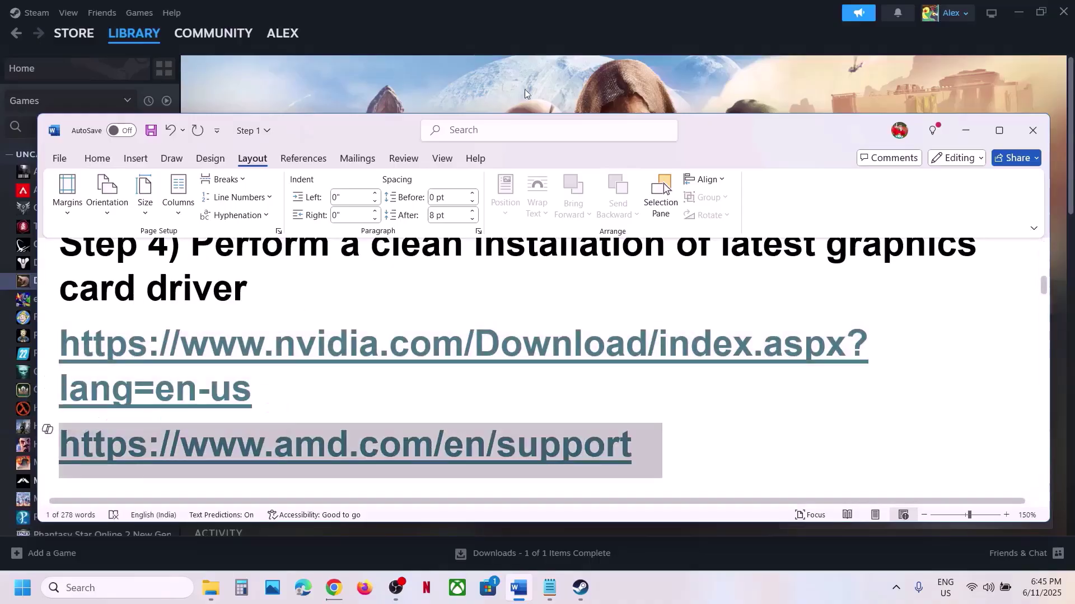
{"action": "left_click", "coordinate": [539, 63]}
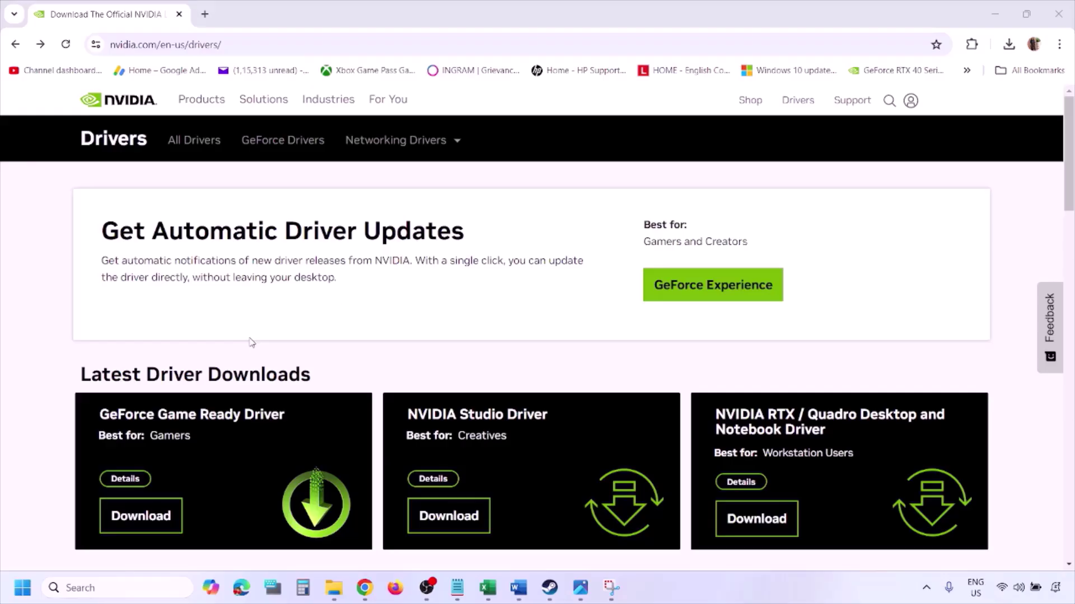
Search NVIDIA's manual driver lookup for the GeForce RTX 3050 Laptop GPU with Windows 11 as the operating system.
{"action": "scroll", "coordinate": [252, 343], "scroll_direction": "down", "scroll_amount": 8}
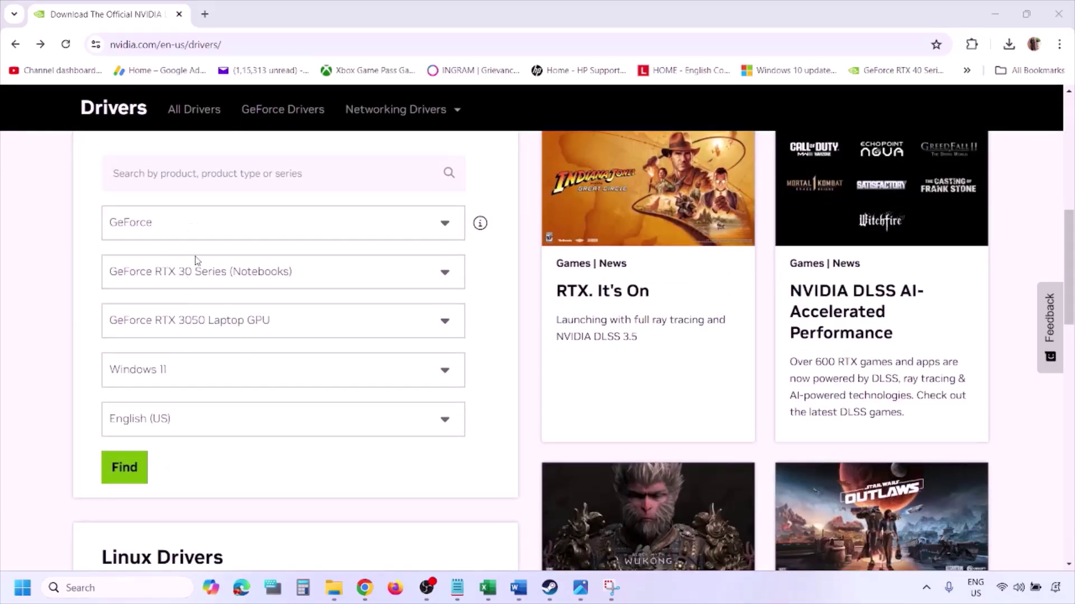
{"action": "left_click", "coordinate": [177, 372]}
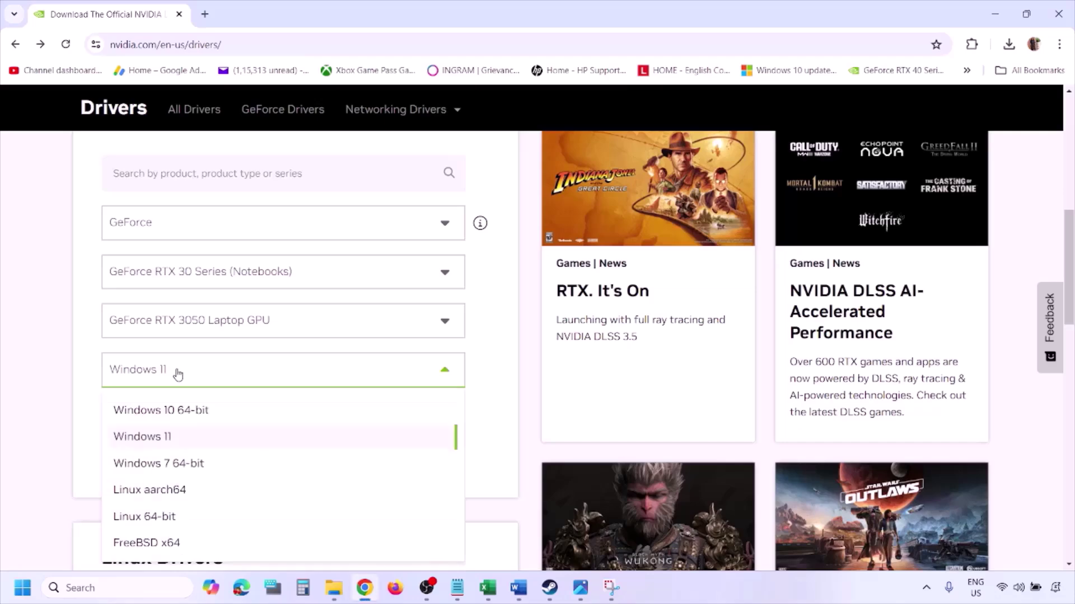
{"action": "left_click", "coordinate": [156, 438]}
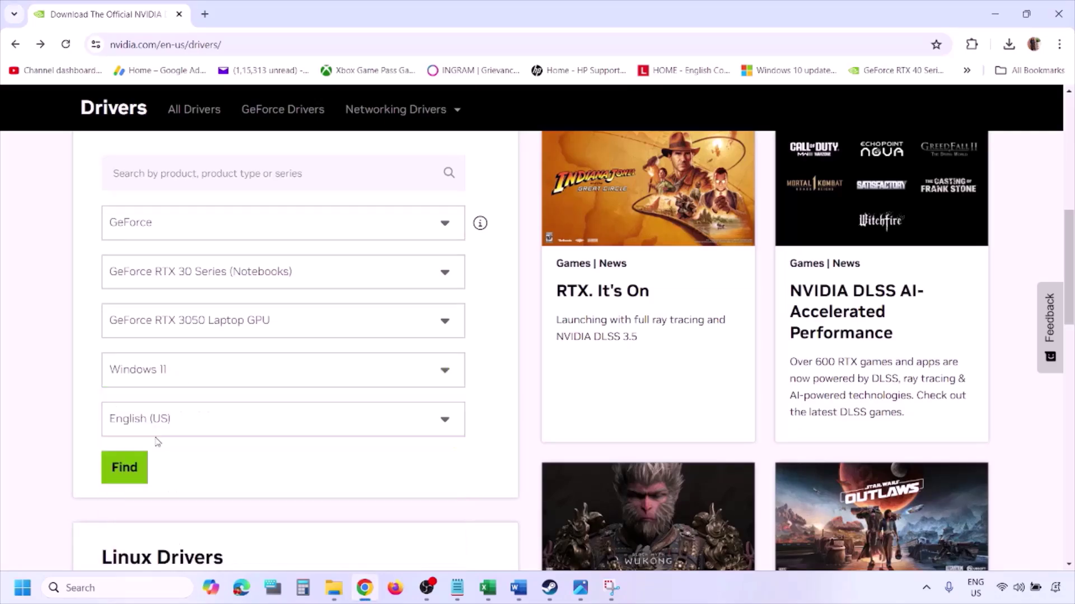
{"action": "left_click", "coordinate": [123, 468]}
View screenshots 1.png to 5.png in Photos, covering the Game Ready Driver download and the NVIDIA installer's custom clean installation options.
{"action": "left_click", "coordinate": [581, 588]}
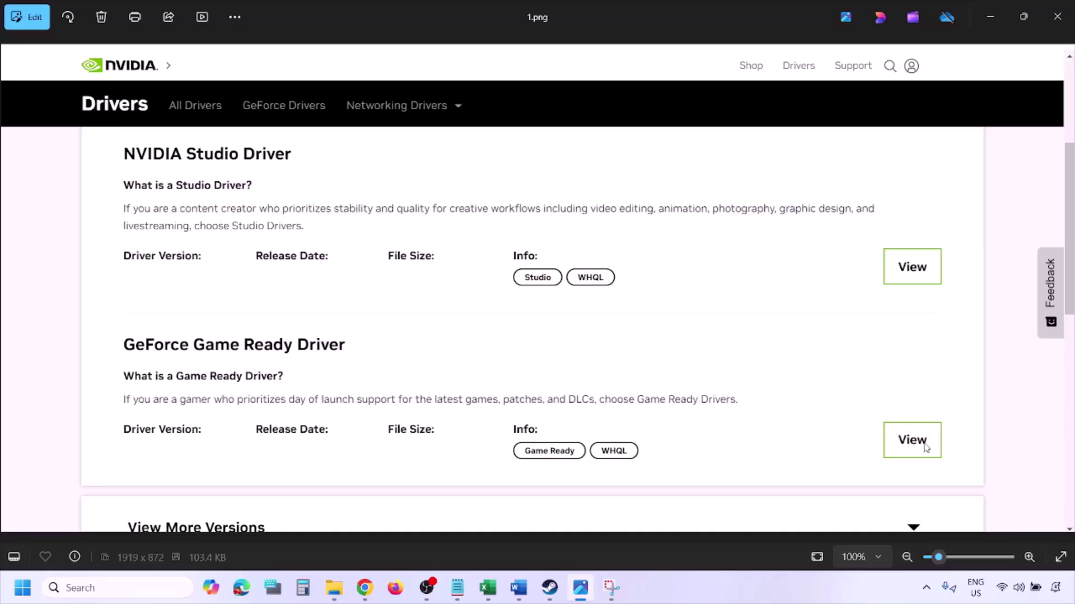
{"action": "key", "text": "Right"}
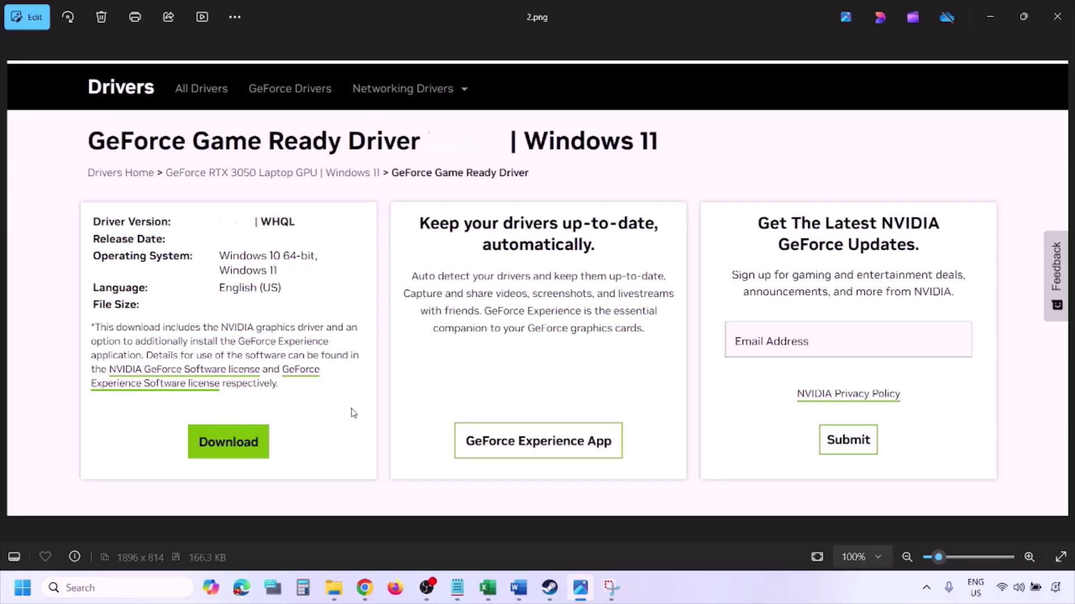
{"action": "key", "text": "Right"}
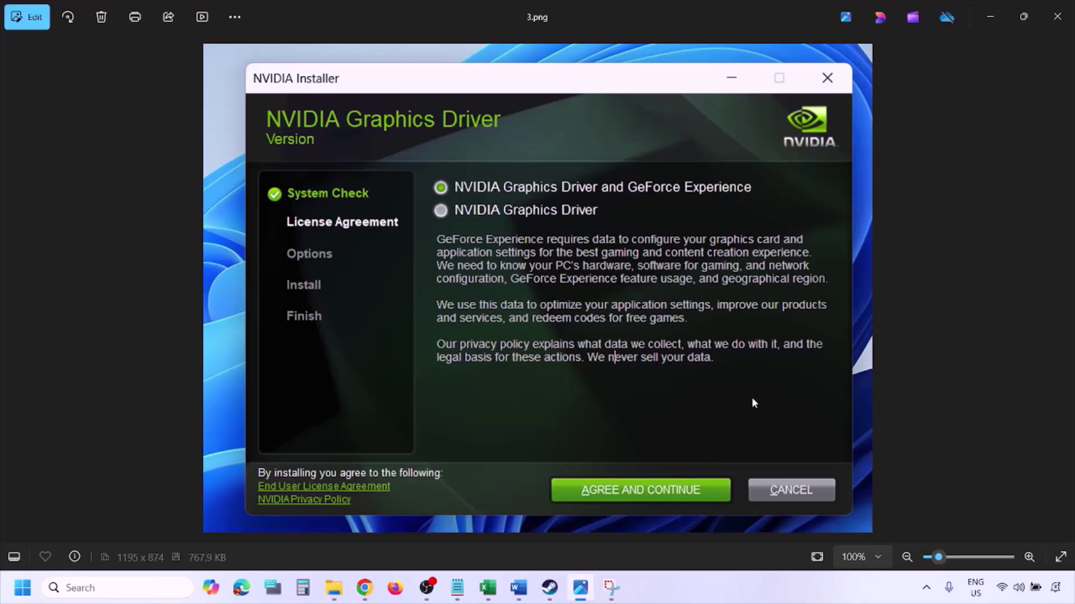
{"action": "key", "text": "Right"}
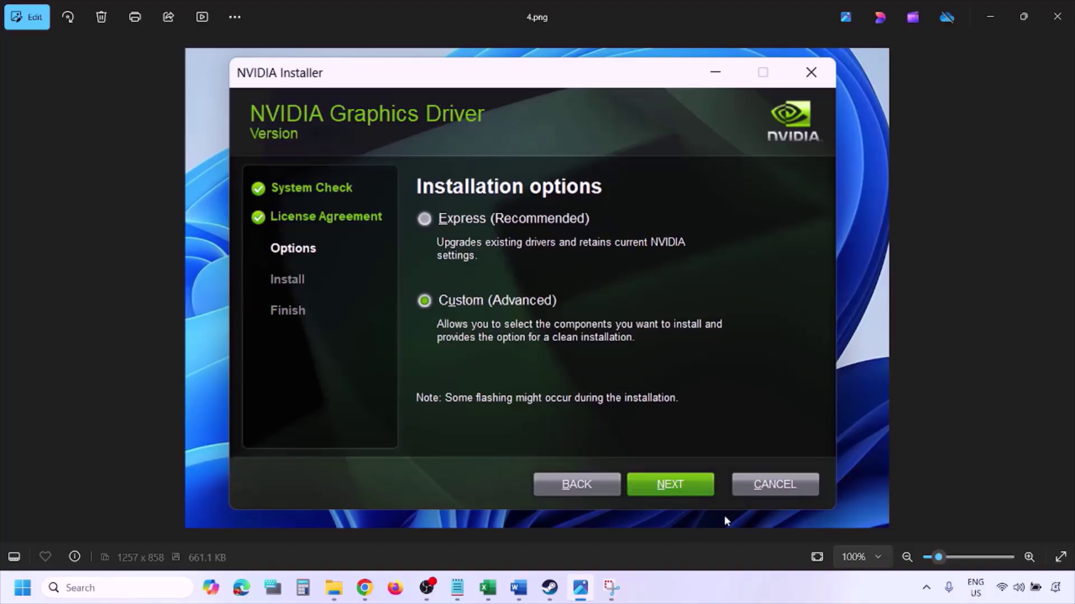
{"action": "key", "text": "Right"}
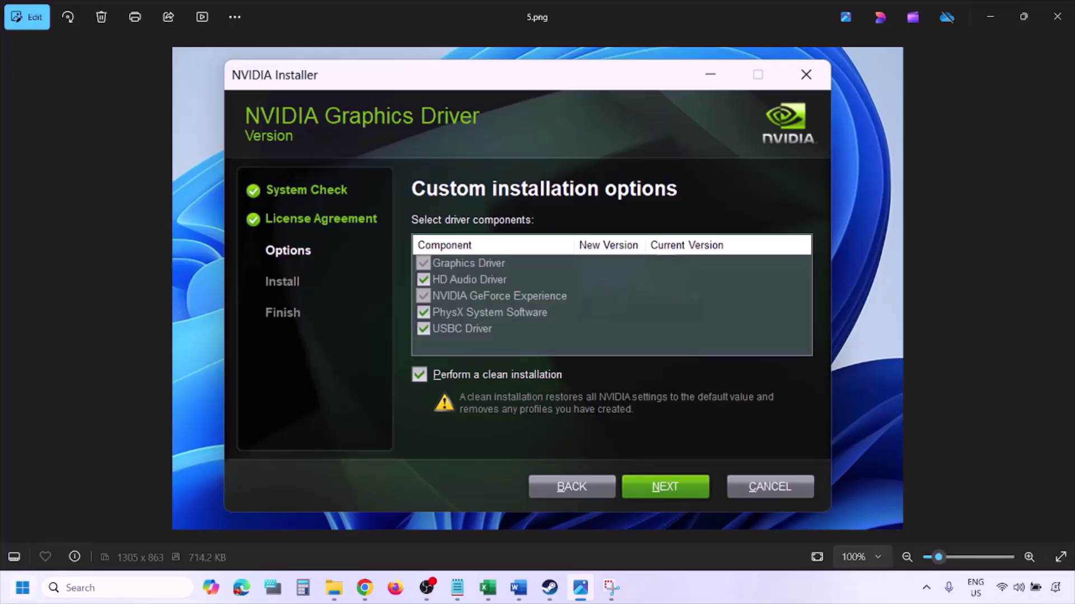
Restart the computer.
{"action": "left_click", "coordinate": [23, 588]}
{"action": "left_click", "coordinate": [408, 540]}
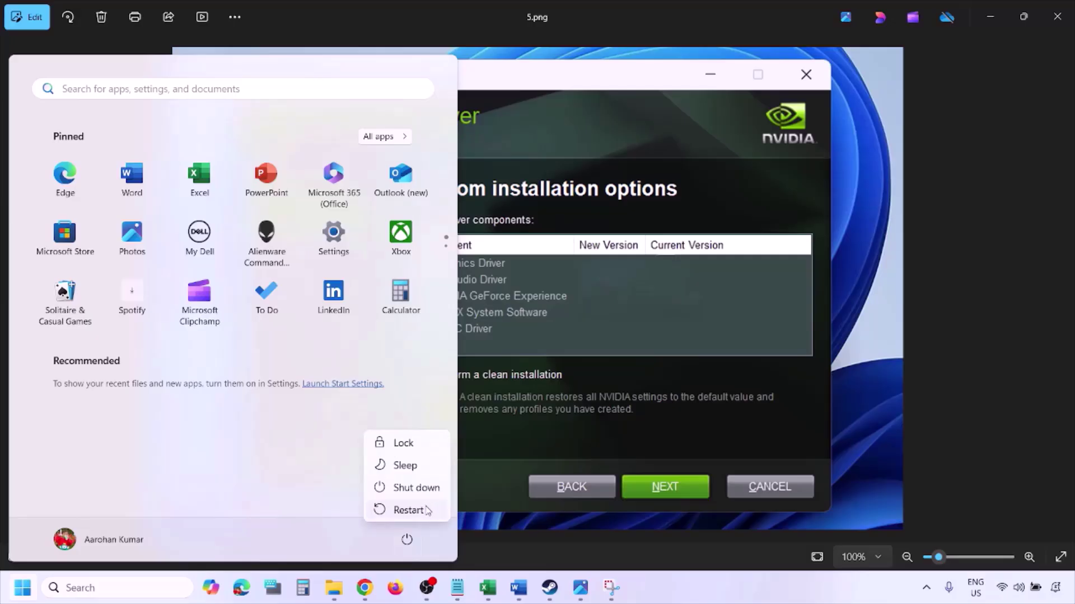
{"action": "left_click", "coordinate": [430, 511]}
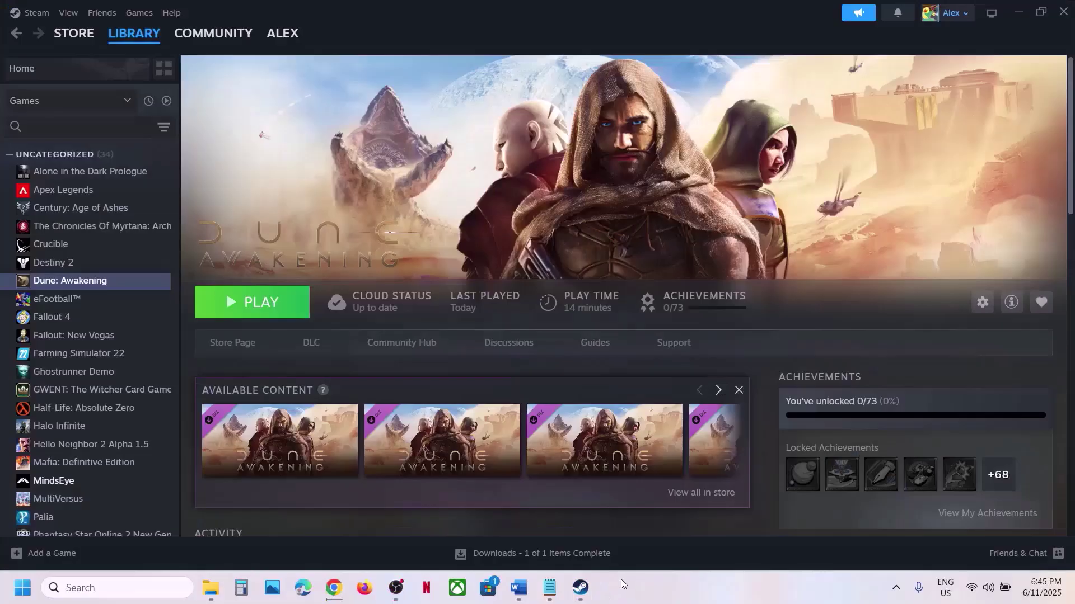
Return to the Word document and highlight the AMD support link under Step 4.
{"action": "left_click", "coordinate": [519, 588]}
{"action": "scroll", "coordinate": [439, 417], "scroll_direction": "down", "scroll_amount": 2}
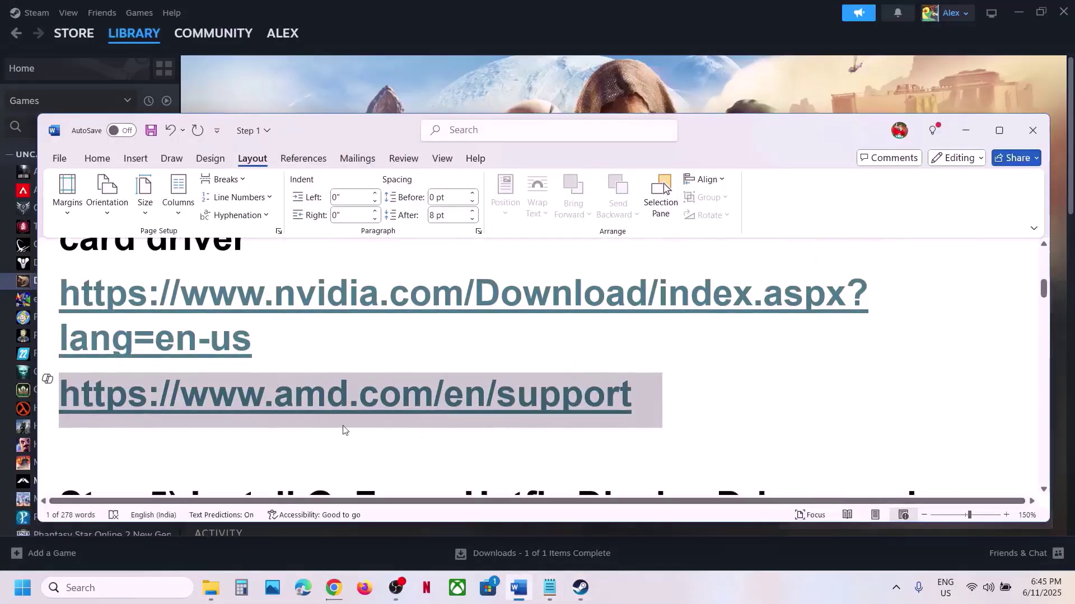
{"action": "left_click", "coordinate": [640, 396]}
{"action": "triple_click", "coordinate": [240, 416]}
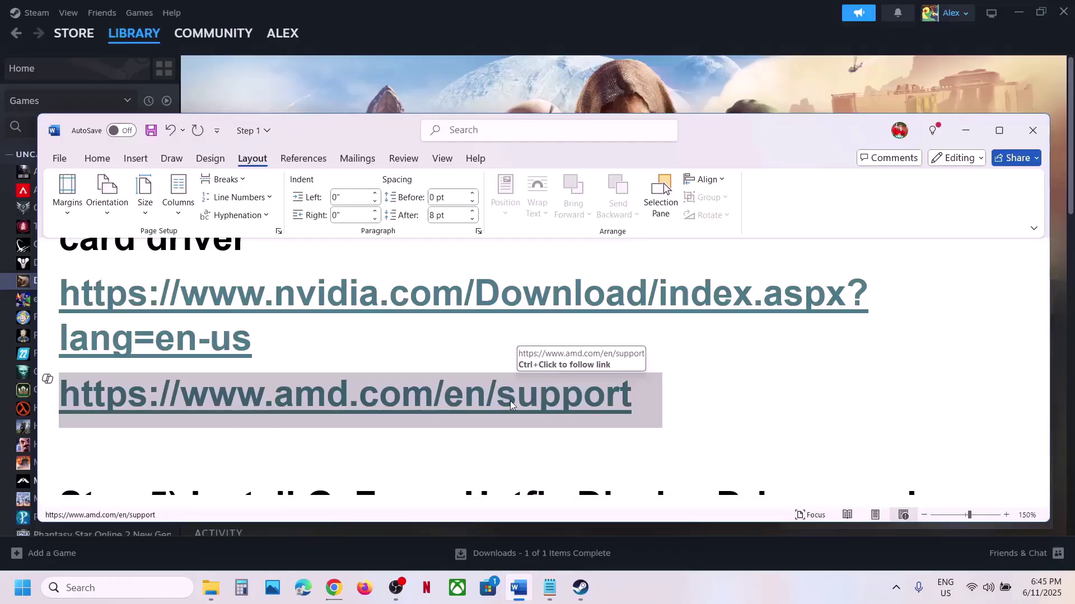
Copy the Step 5 text "Install GeForce Hotfix Display Driver version 576.66" from the Word document.
{"action": "scroll", "coordinate": [510, 398], "scroll_direction": "down", "scroll_amount": 2}
{"action": "scroll", "coordinate": [482, 391], "scroll_direction": "down", "scroll_amount": 1}
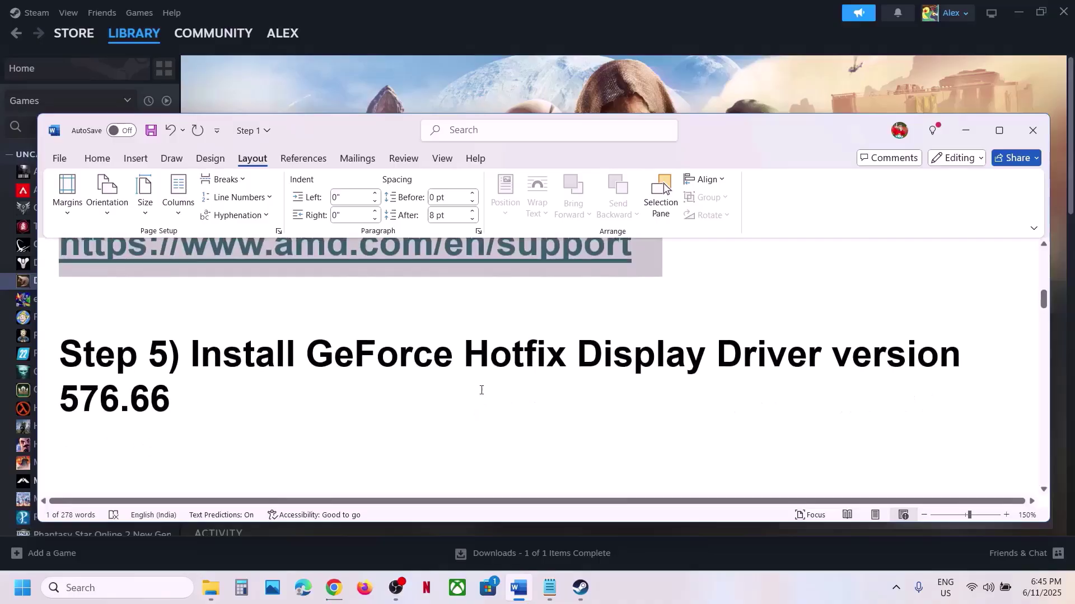
{"action": "left_click_drag", "start_coordinate": [190, 357], "coordinate": [180, 408]}
{"action": "key", "text": "ctrl+c"}
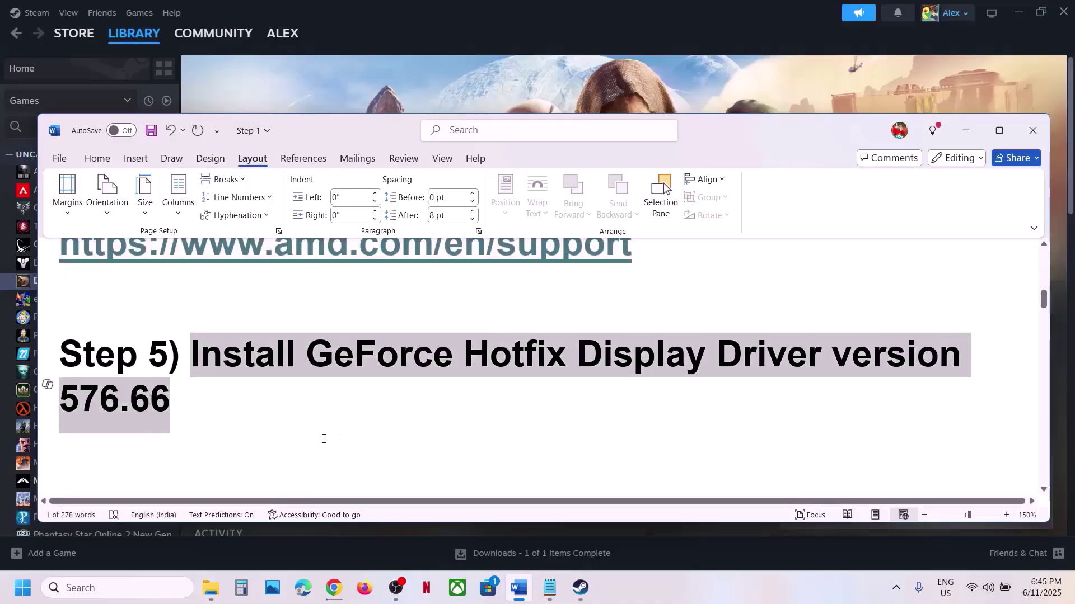
Switch to Chrome, search the copied text in a new tab, and open the NVIDIA support result for hotfix driver 576.66.
{"action": "right_click", "coordinate": [336, 592]}
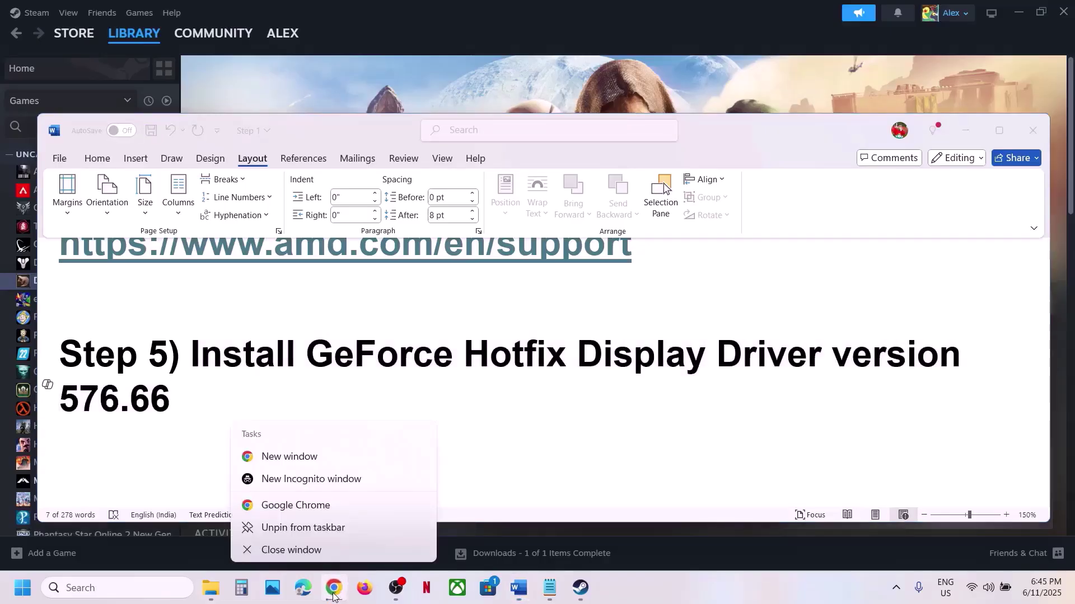
{"action": "left_click", "coordinate": [333, 594]}
{"action": "key", "text": "ctrl+t"}
{"action": "key", "text": "ctrl+v"}
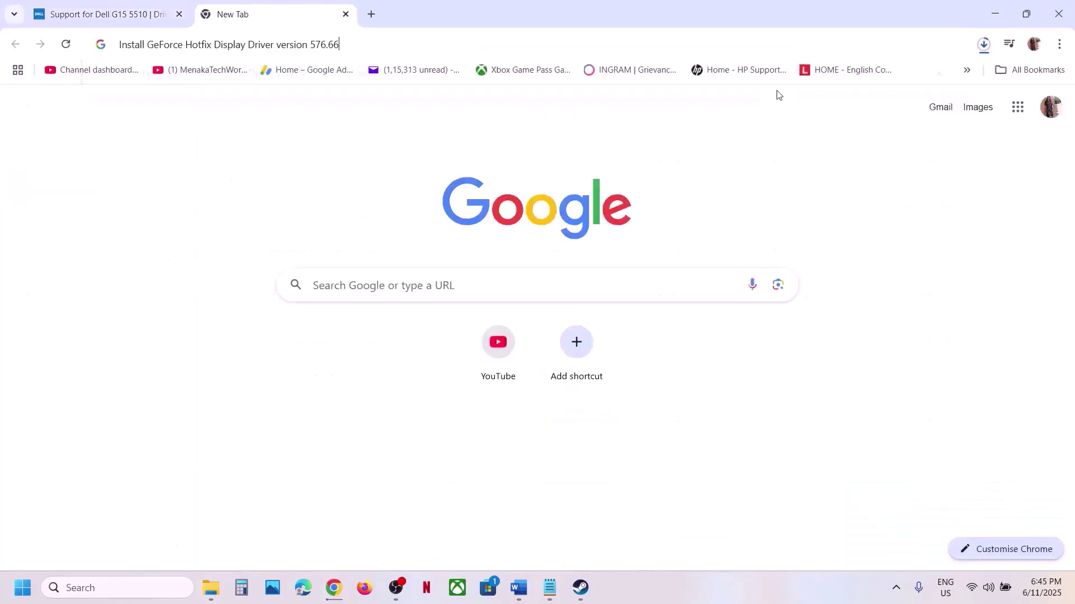
{"action": "key", "text": "Return"}
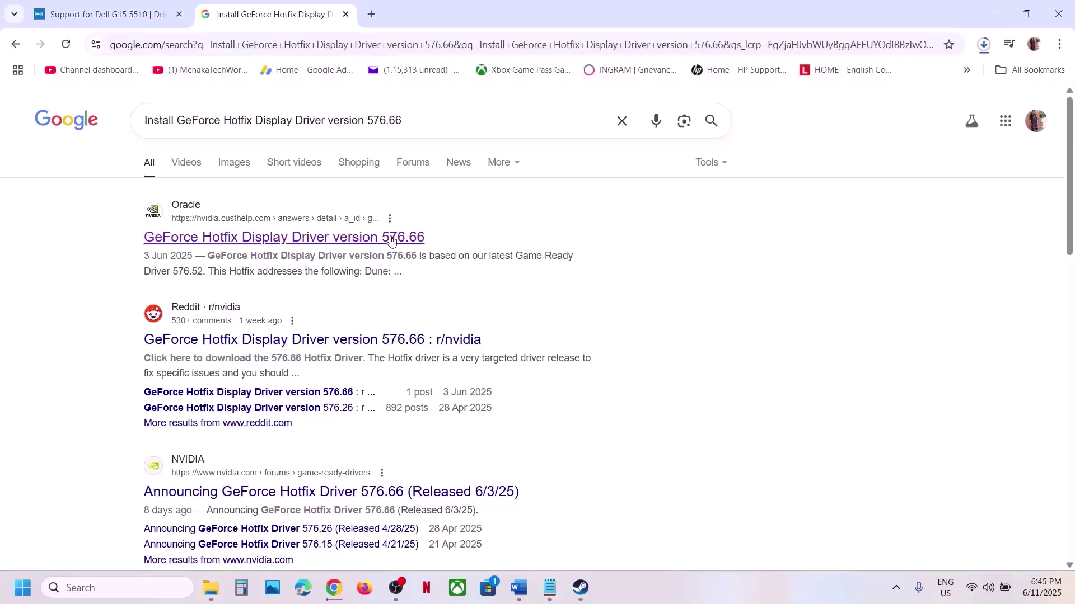
{"action": "left_click", "coordinate": [263, 239]}
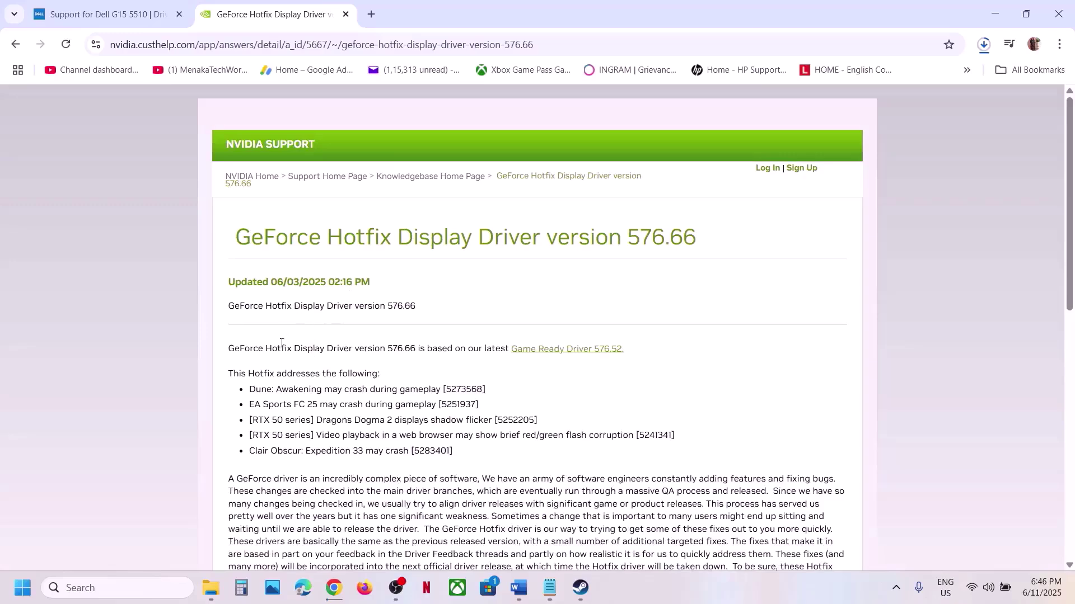
Highlight the Dune: Awakening crash entry among the hotfix's fixes and download the 576.66 driver for Windows 10/11 x64.
{"action": "left_click_drag", "start_coordinate": [231, 373], "coordinate": [368, 373]}
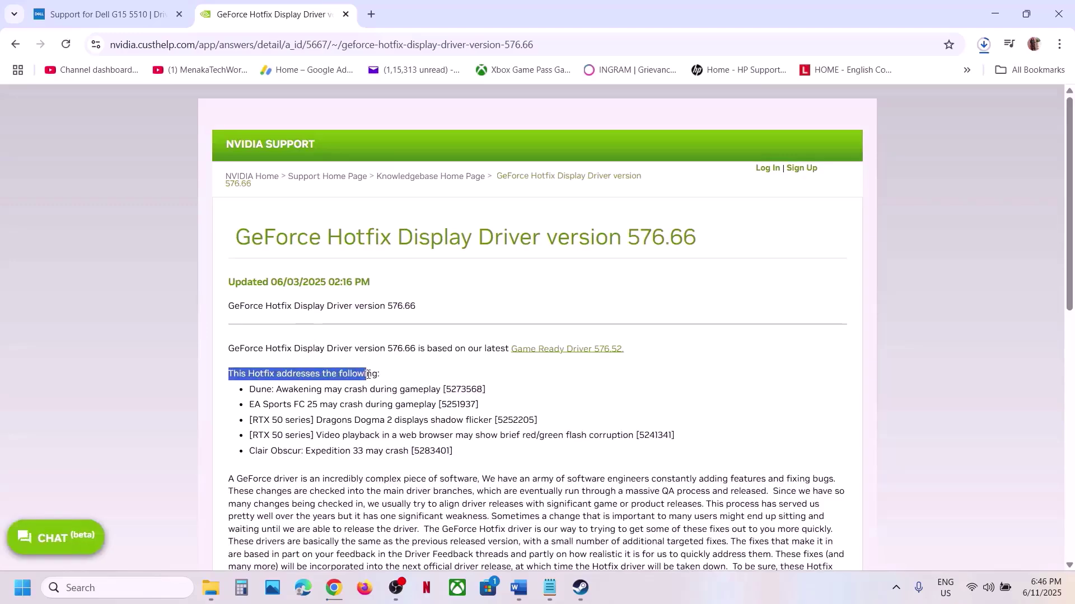
{"action": "left_click_drag", "start_coordinate": [261, 390], "coordinate": [425, 388]}
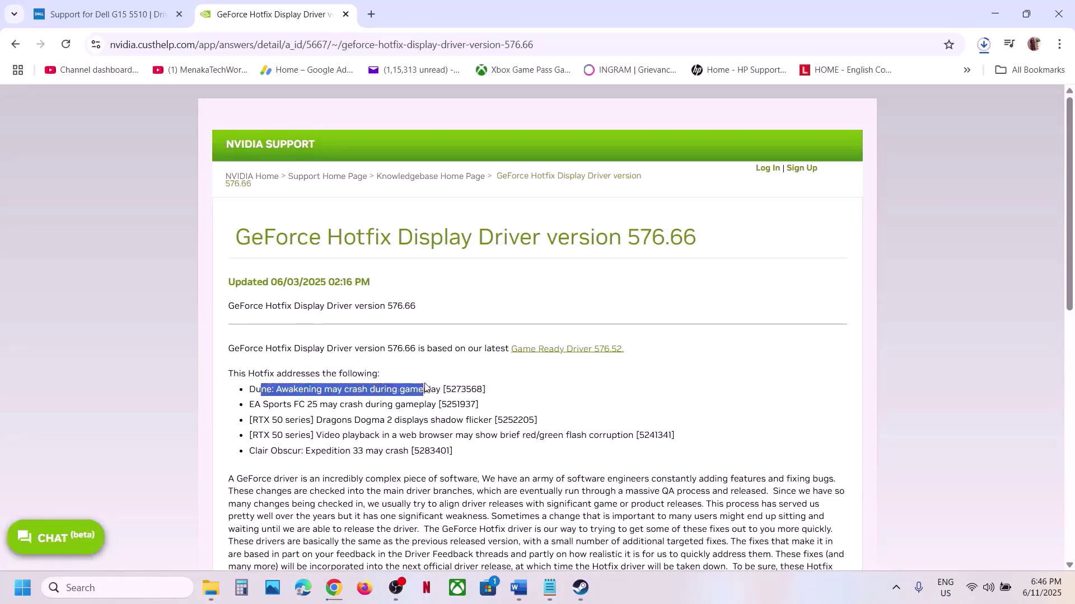
{"action": "scroll", "coordinate": [355, 341], "scroll_direction": "down", "scroll_amount": 6}
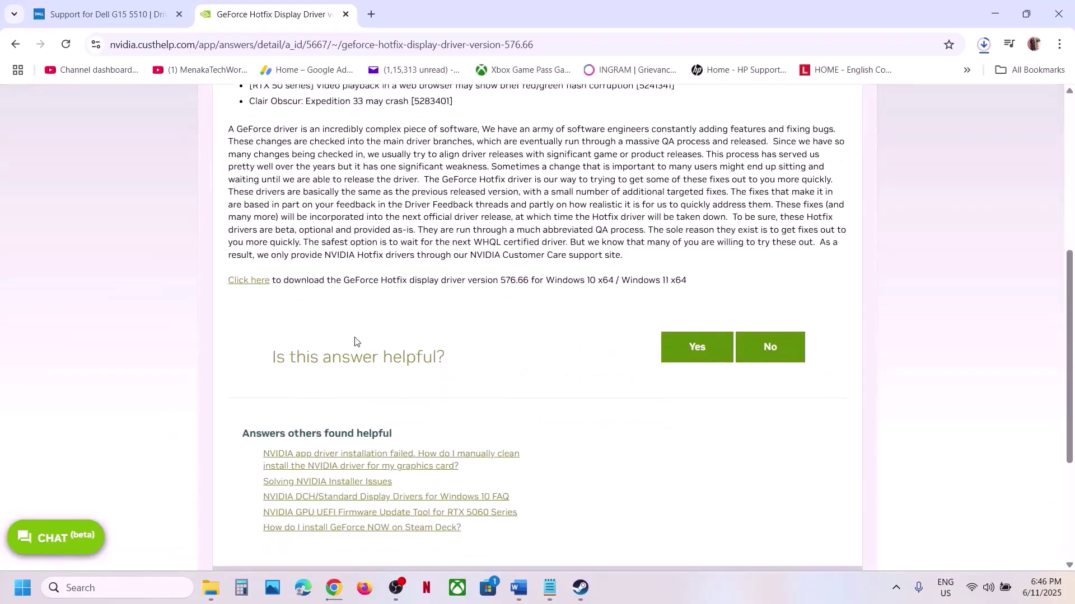
{"action": "left_click", "coordinate": [250, 286]}
{"action": "left_click", "coordinate": [815, 603]}
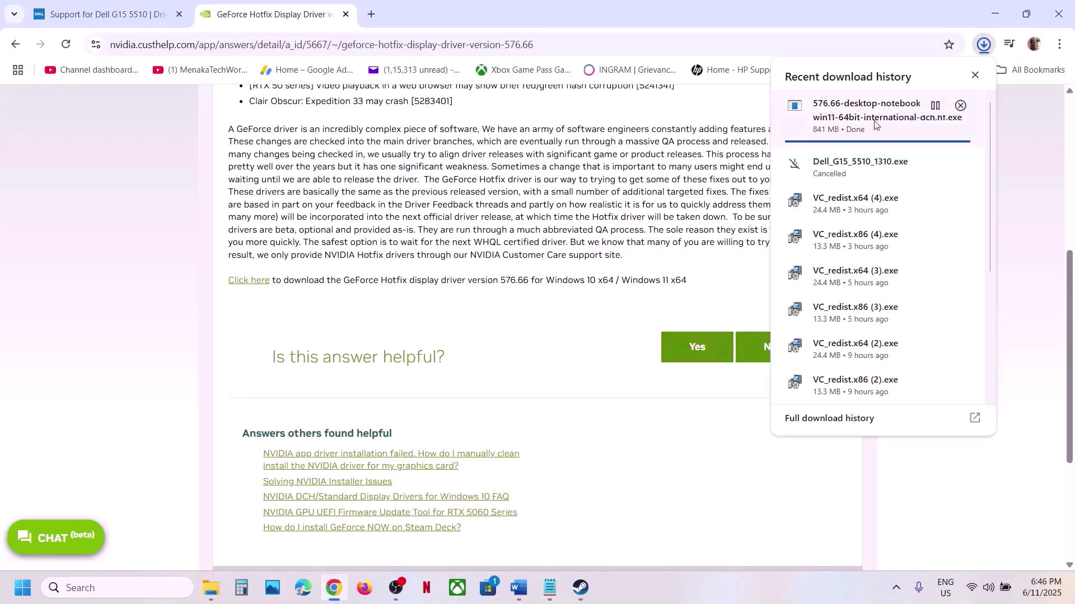
Run the downloaded 576.66 driver installer, accept the license, and choose a Custom (Advanced) setup with a clean installation.
{"action": "left_click", "coordinate": [865, 124]}
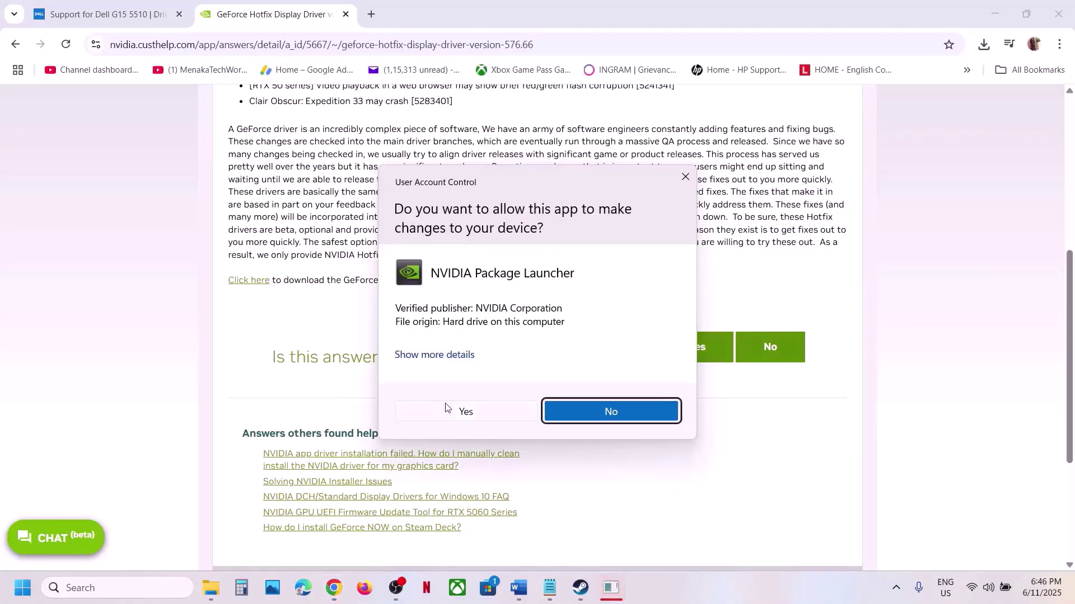
{"action": "left_click", "coordinate": [460, 409]}
{"action": "left_click", "coordinate": [488, 317]}
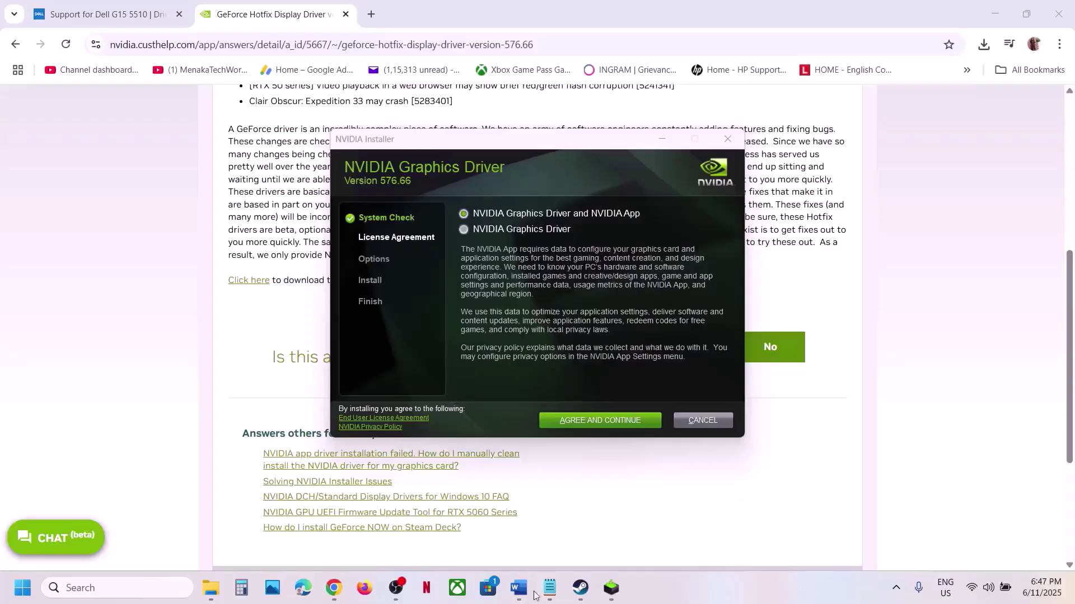
{"action": "left_click", "coordinate": [596, 423]}
{"action": "left_click", "coordinate": [468, 297]}
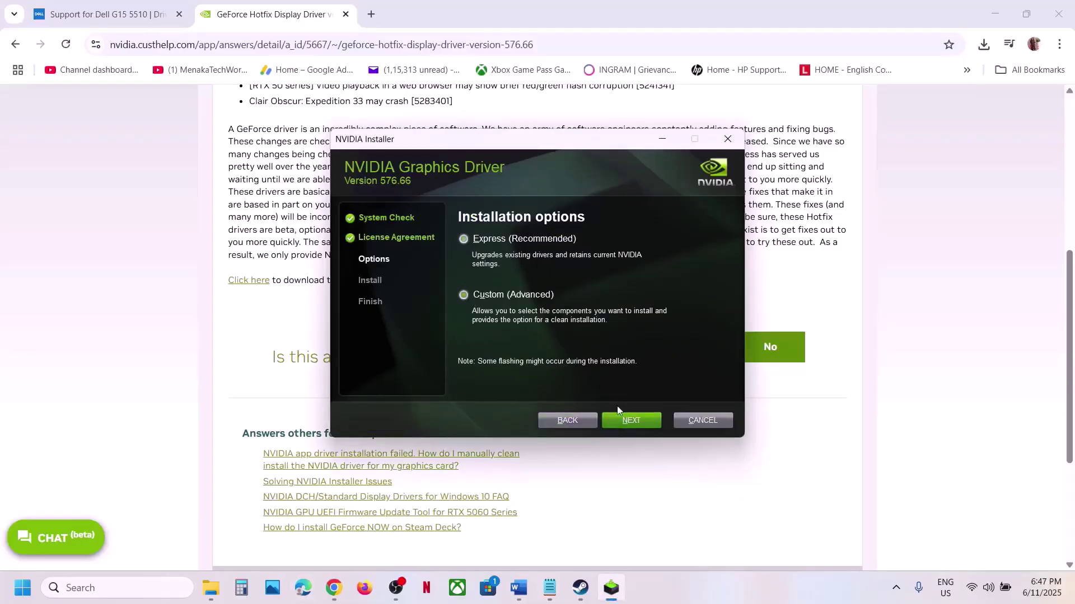
{"action": "left_click", "coordinate": [631, 425]}
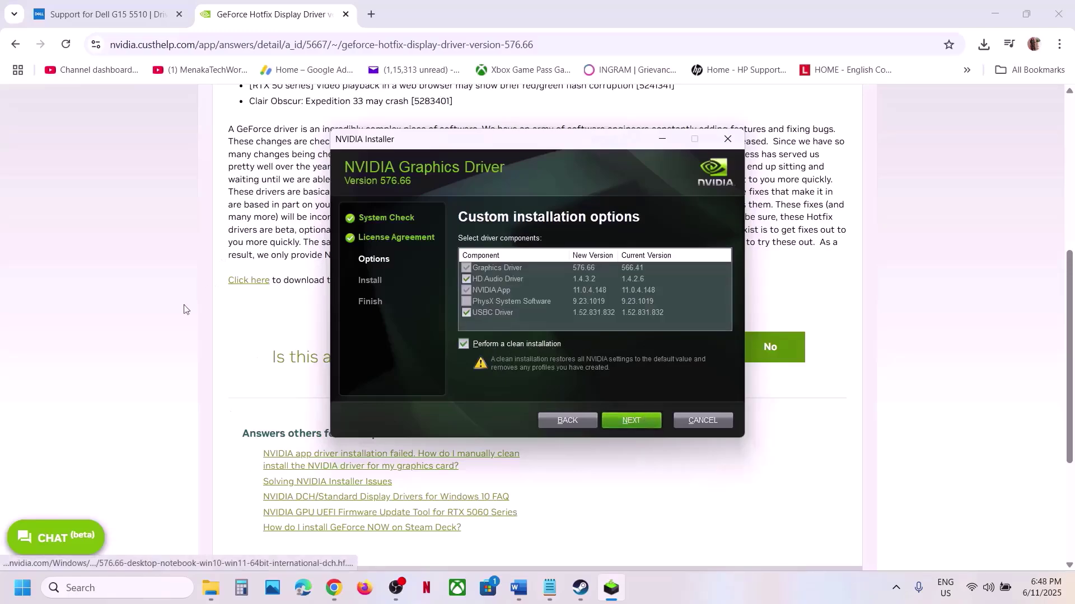
{"action": "left_click", "coordinate": [220, 382]}
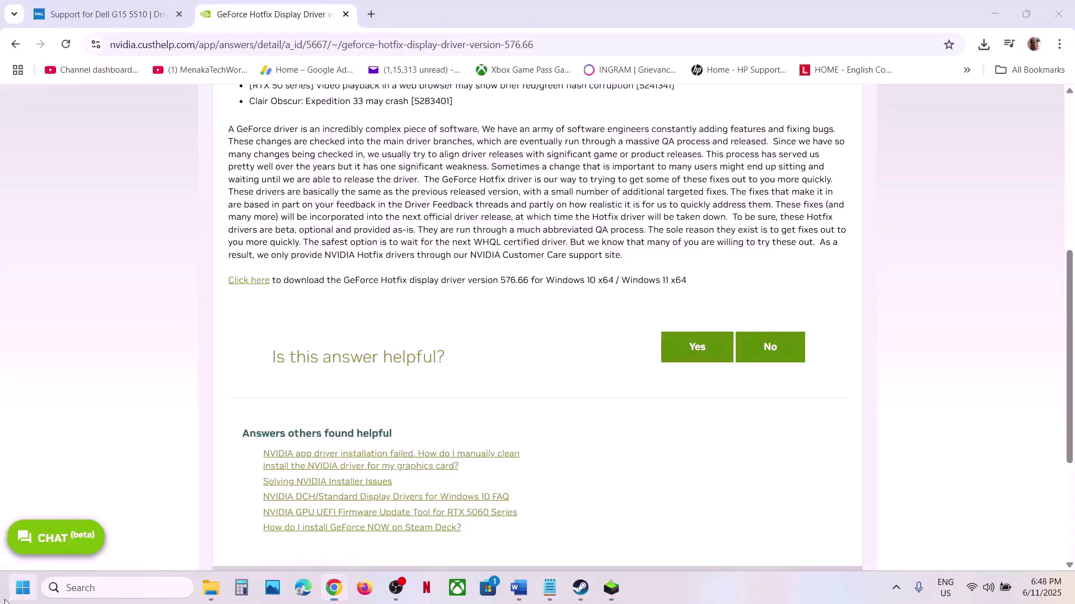
{"action": "left_click", "coordinate": [22, 588]}
{"action": "left_click", "coordinate": [407, 539]}
{"action": "left_click", "coordinate": [801, 444]}
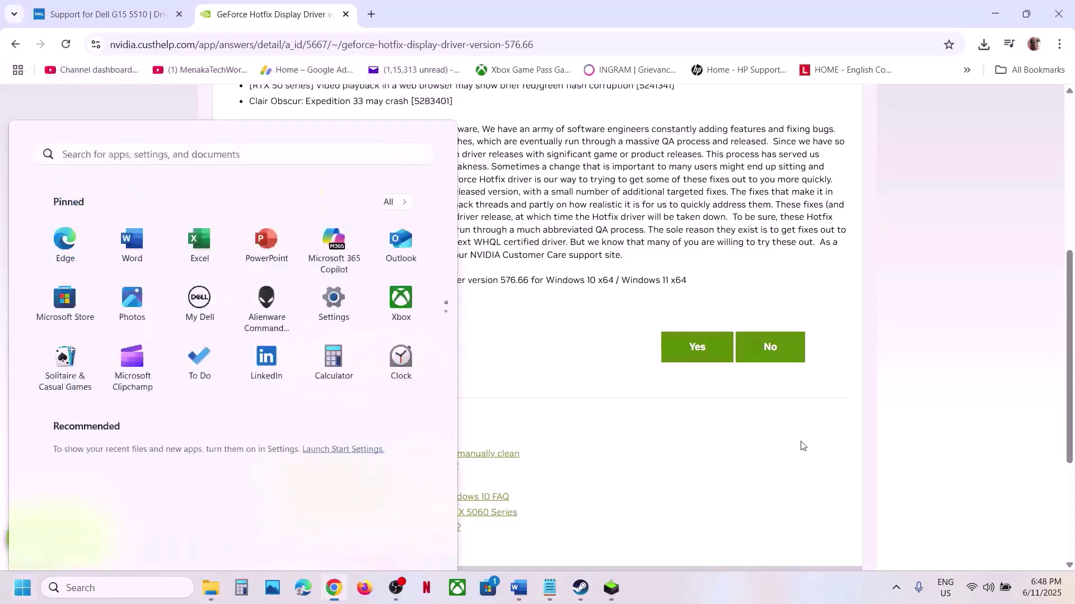
Return to the Word document and highlight the word "graphics" in Step 6 about running the game on the dedicated card.
{"action": "left_click", "coordinate": [583, 589]}
{"action": "left_click", "coordinate": [519, 588]}
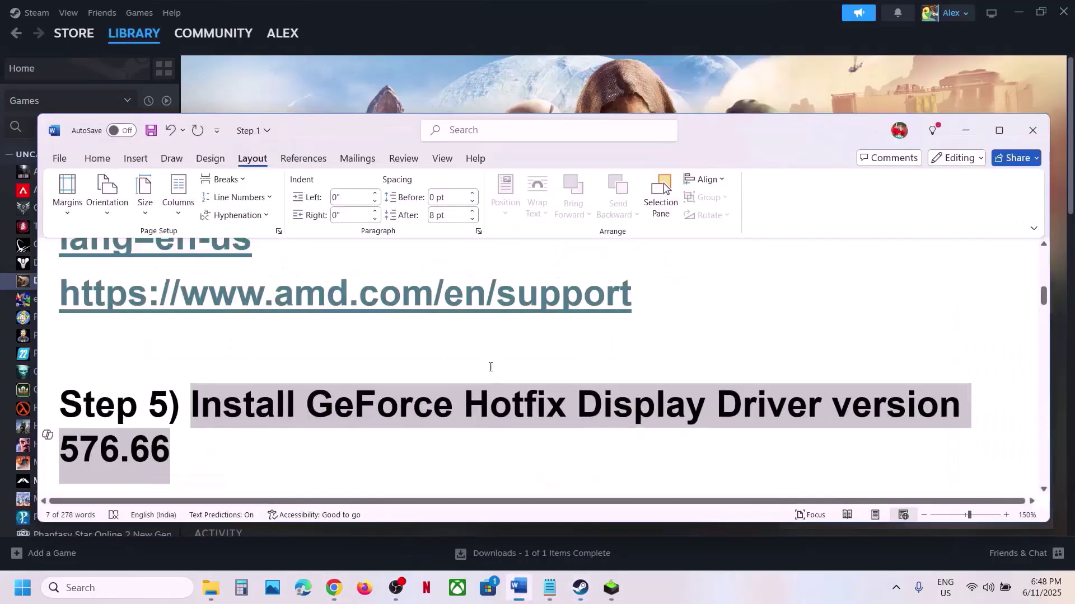
{"action": "scroll", "coordinate": [489, 369], "scroll_direction": "down", "scroll_amount": 3}
{"action": "scroll", "coordinate": [498, 425], "scroll_direction": "down", "scroll_amount": 1}
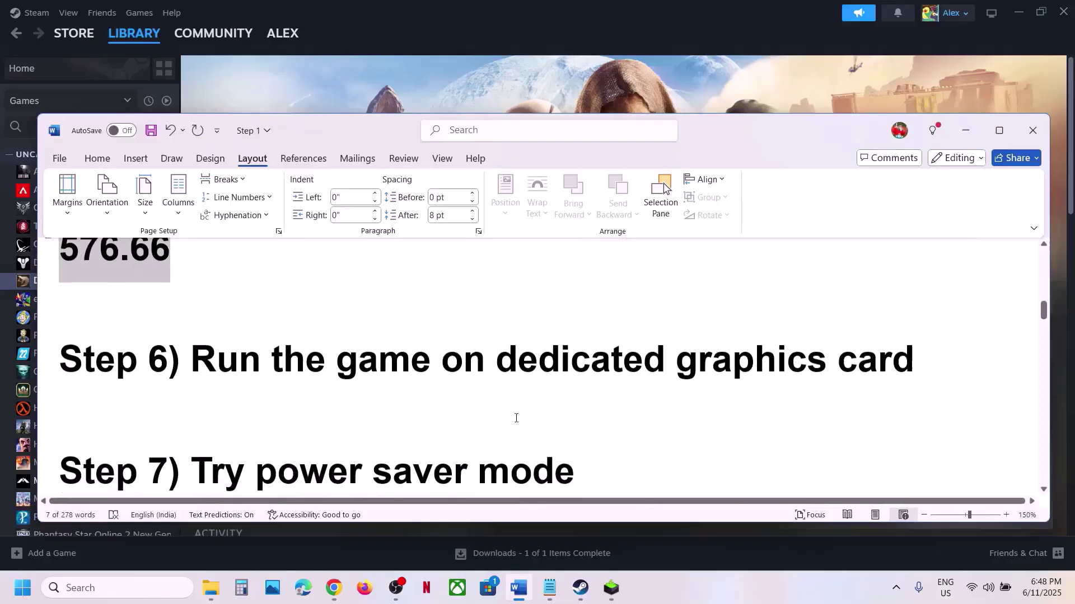
{"action": "double_click", "coordinate": [693, 364]}
Search Windows for "graphics" and open the Graphics settings page.
{"action": "left_click", "coordinate": [99, 590]}
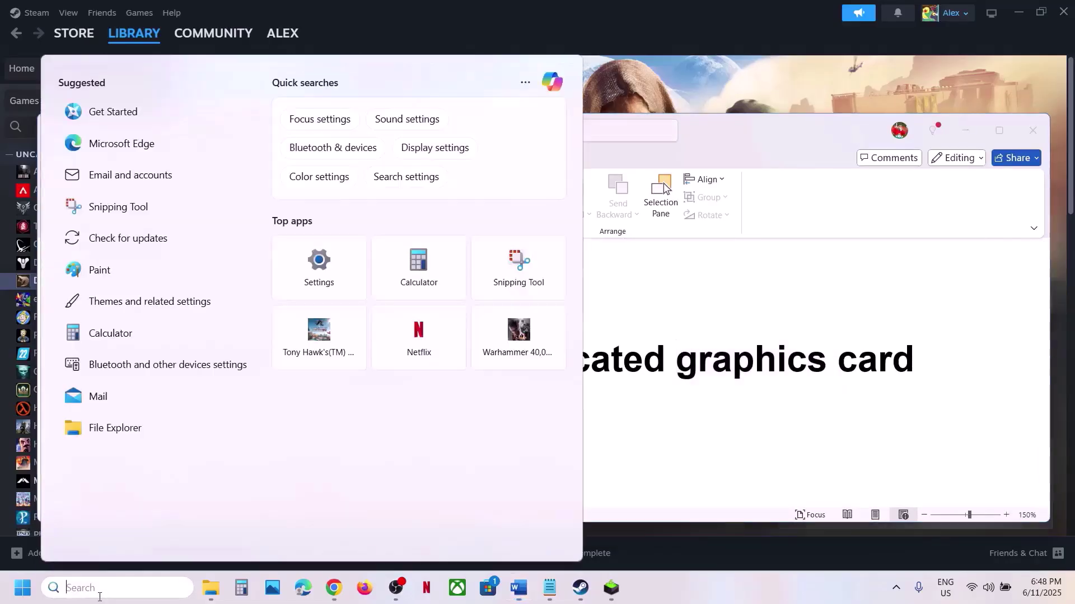
{"action": "type", "text": "graphics"}
{"action": "key", "text": "Return"}
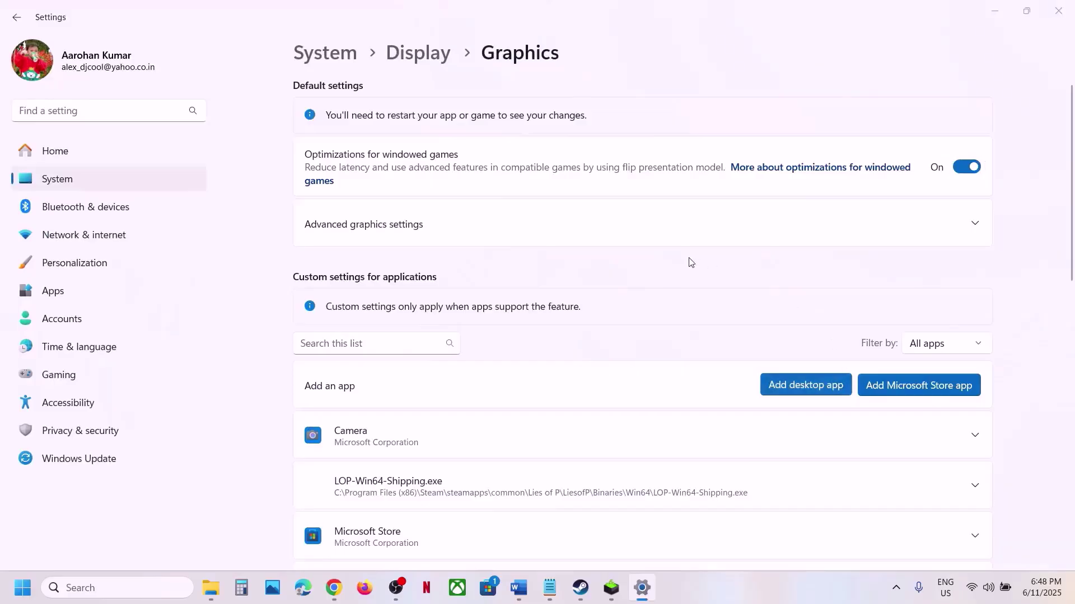
Add DuneSandbox-Win64-Shipping from the DuneAwakening\DuneSandbox\Binaries\Win64 folder as a desktop app in the custom graphics settings.
{"action": "left_click", "coordinate": [344, 40]}
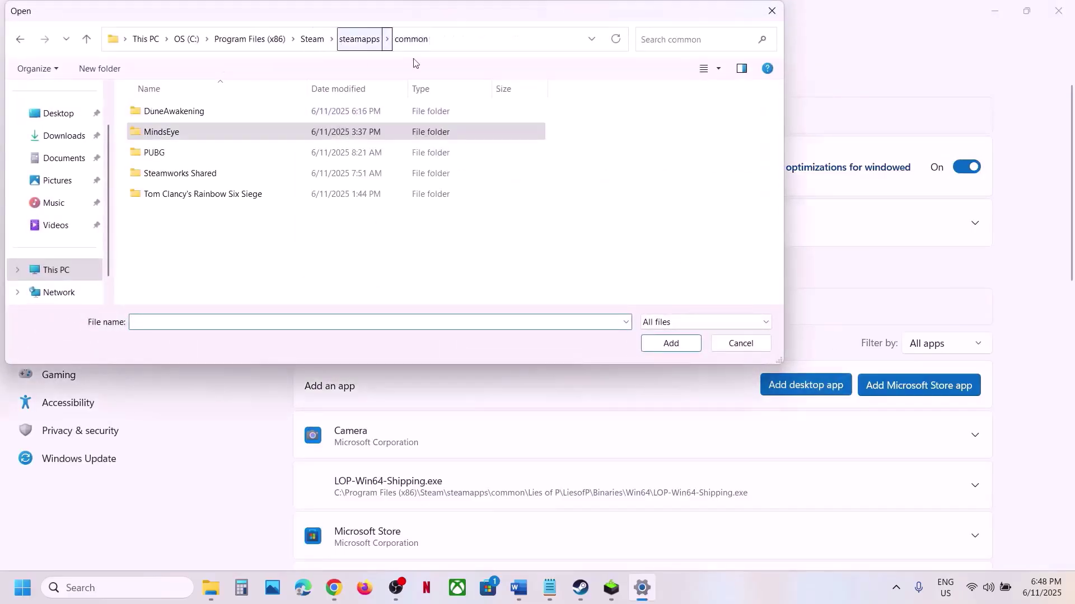
{"action": "left_click", "coordinate": [180, 118]}
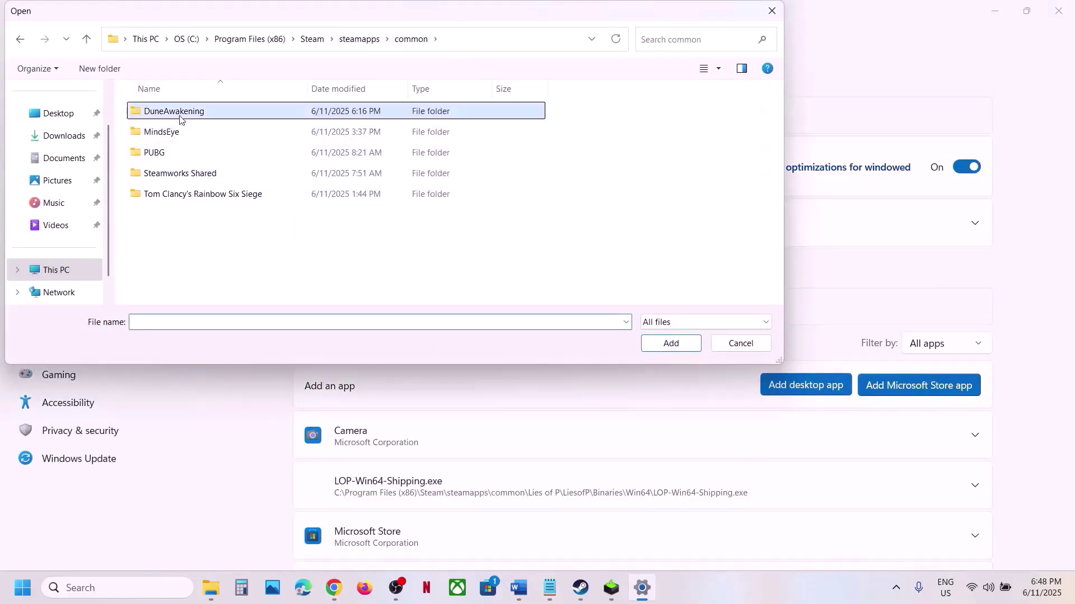
{"action": "double_click", "coordinate": [179, 111]}
{"action": "left_click", "coordinate": [549, 40]}
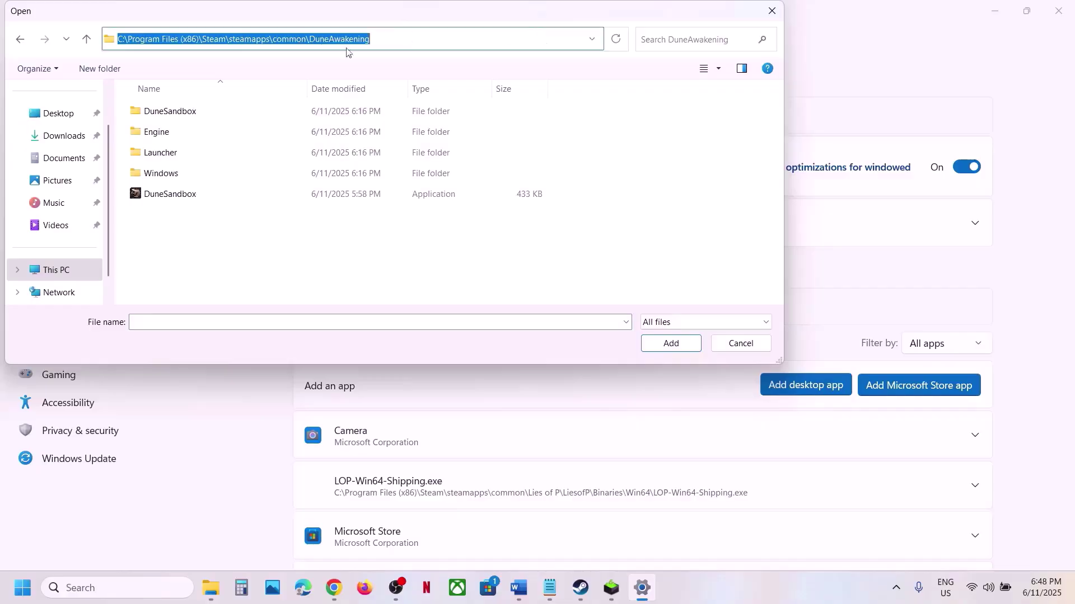
{"action": "double_click", "coordinate": [178, 113]}
{"action": "double_click", "coordinate": [180, 112]}
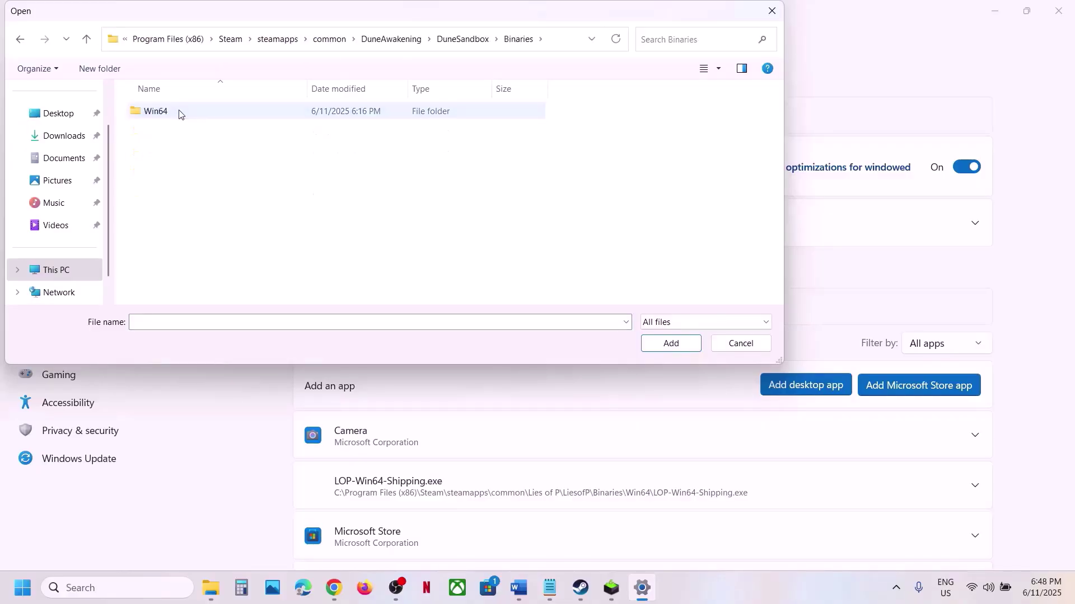
{"action": "double_click", "coordinate": [186, 114]}
{"action": "left_click", "coordinate": [190, 177]}
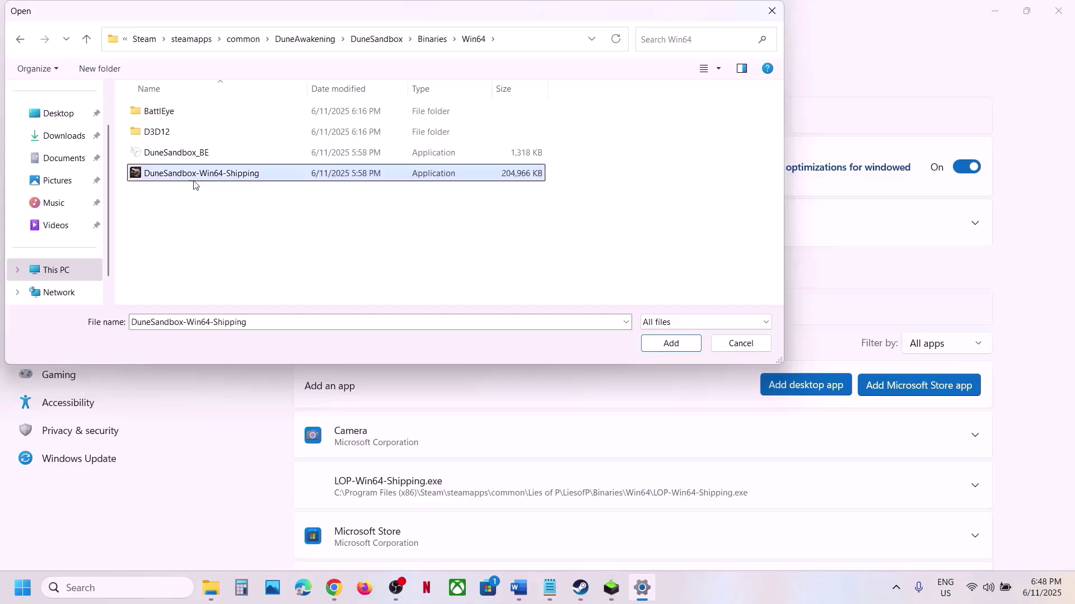
{"action": "left_click", "coordinate": [689, 346]}
Set the GPU preference for Dune: Awakening to High Performance (NVIDIA GeForce RTX 3050 Laptop GPU).
{"action": "scroll", "coordinate": [540, 313], "scroll_direction": "down", "scroll_amount": 3}
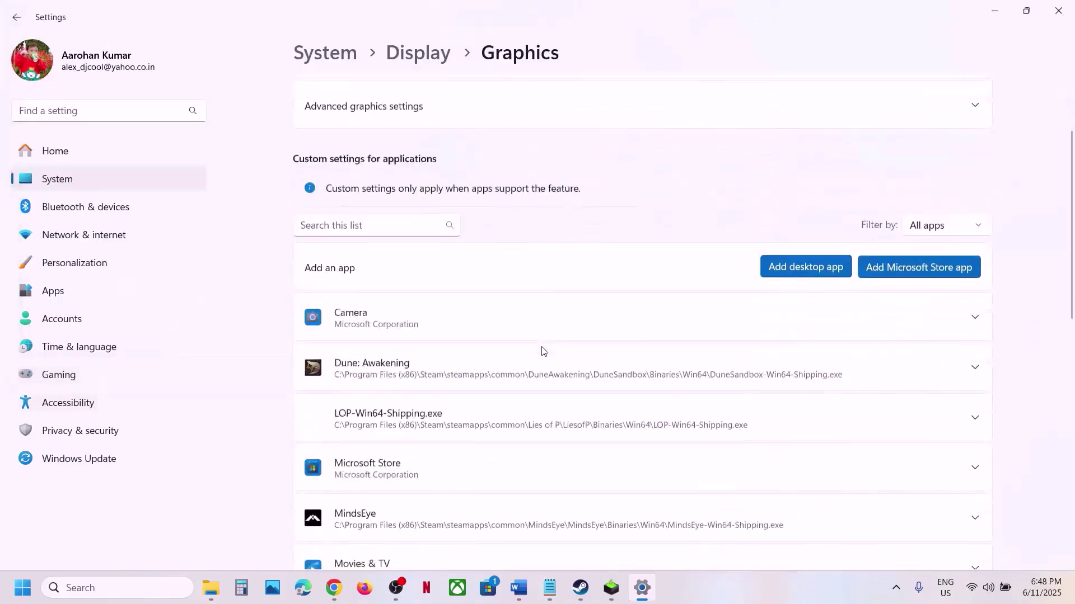
{"action": "left_click", "coordinate": [499, 336]}
{"action": "scroll", "coordinate": [803, 398], "scroll_direction": "down", "scroll_amount": 3}
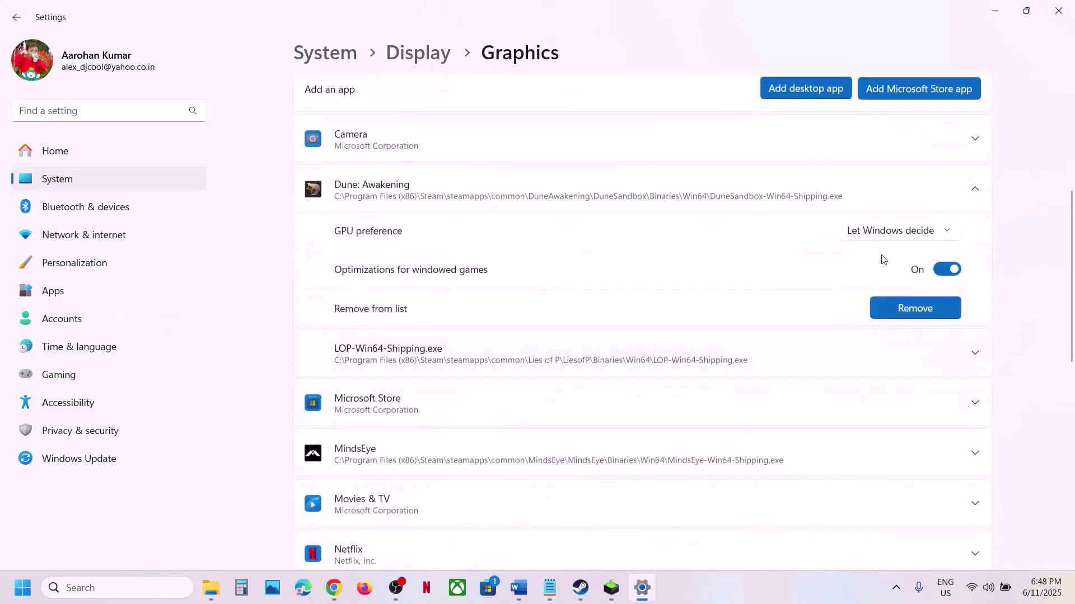
{"action": "left_click", "coordinate": [887, 235]}
{"action": "left_click", "coordinate": [901, 282]}
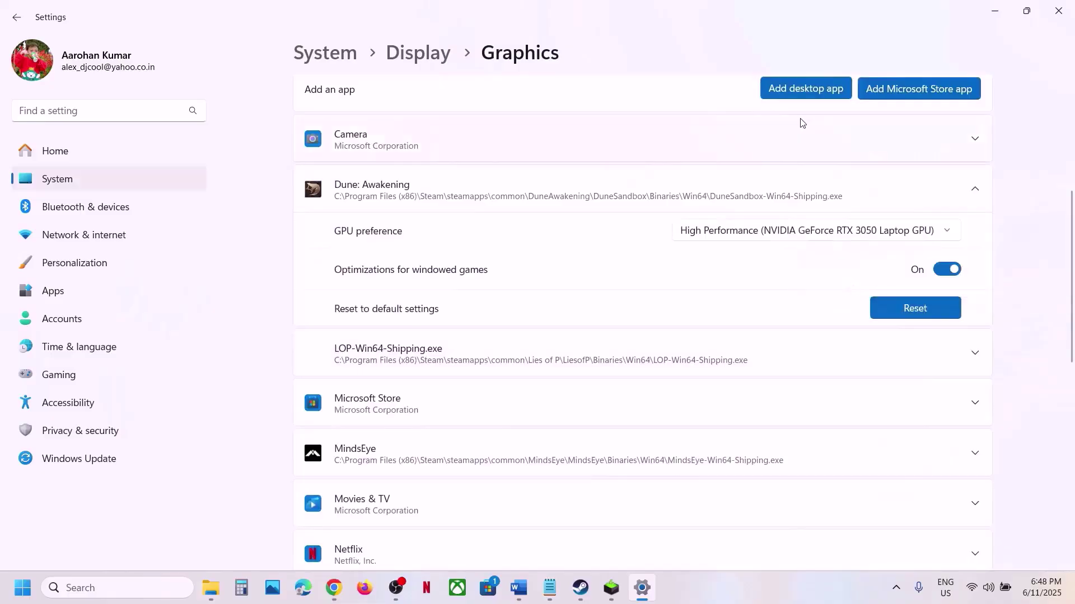
Add the DuneSandbox application from the main DuneAwakening folder as another desktop app.
{"action": "left_click", "coordinate": [806, 90]}
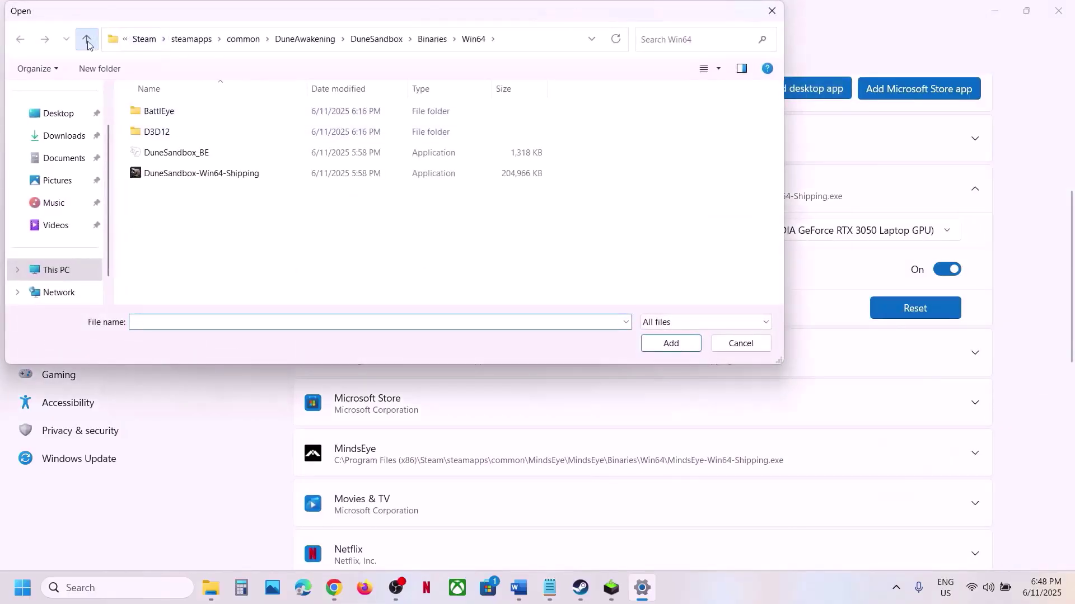
{"action": "left_click", "coordinate": [86, 40]}
{"action": "left_click", "coordinate": [86, 40]}
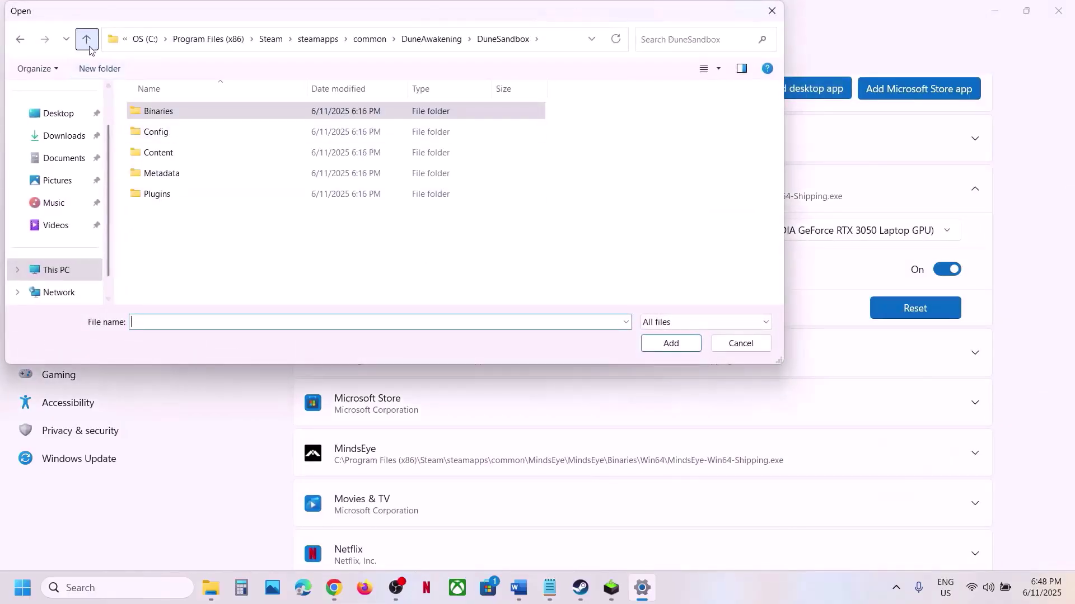
{"action": "left_click", "coordinate": [85, 39]}
{"action": "left_click", "coordinate": [168, 196]}
{"action": "left_click", "coordinate": [692, 347]}
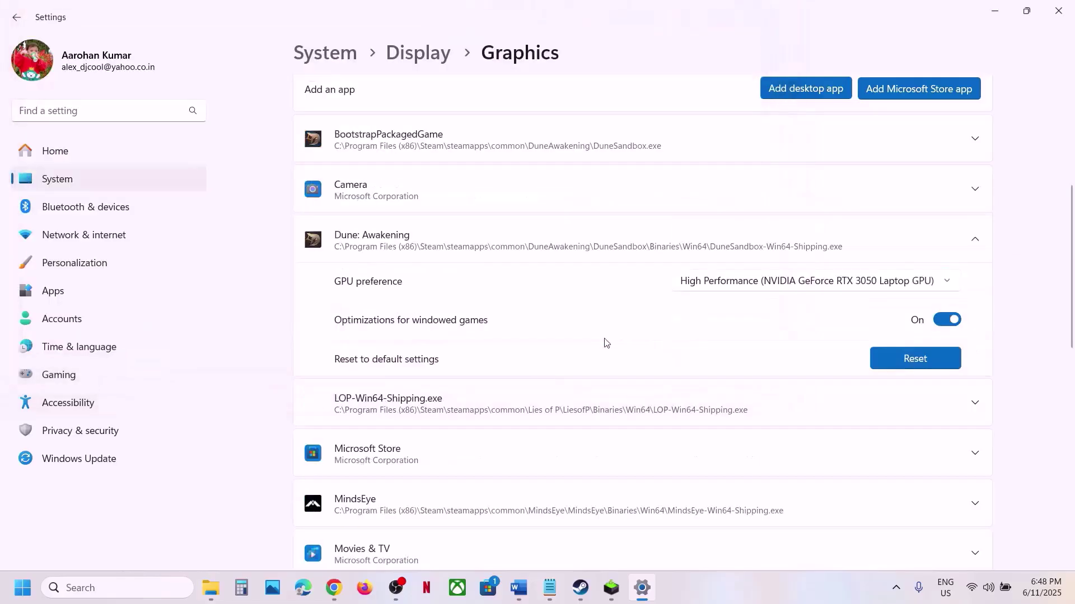
Set the GPU preference for BootstrapPackagedGame to High Performance (NVIDIA GeForce RTX 3050 Laptop GPU).
{"action": "scroll", "coordinate": [534, 310], "scroll_direction": "down", "scroll_amount": 3}
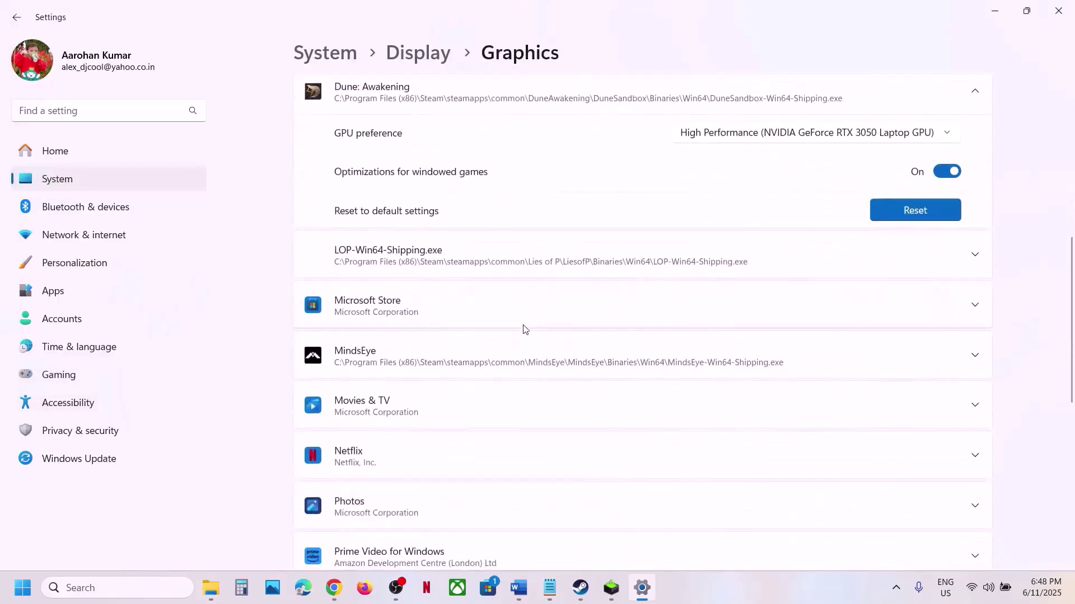
{"action": "scroll", "coordinate": [506, 362], "scroll_direction": "up", "scroll_amount": 5}
{"action": "left_click", "coordinate": [458, 233]}
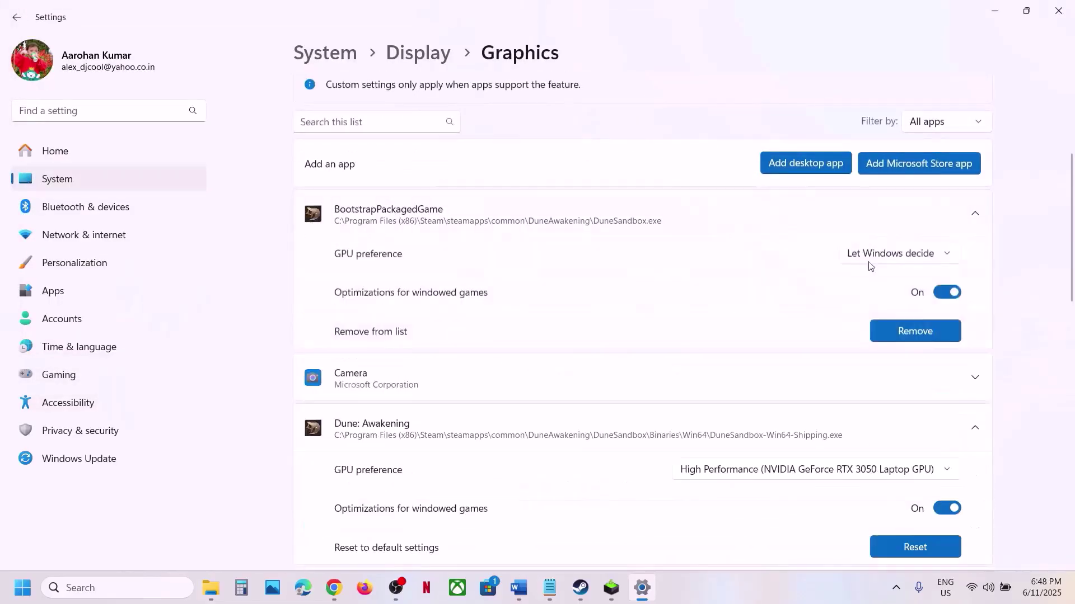
{"action": "left_click", "coordinate": [890, 255]}
{"action": "left_click", "coordinate": [862, 307]}
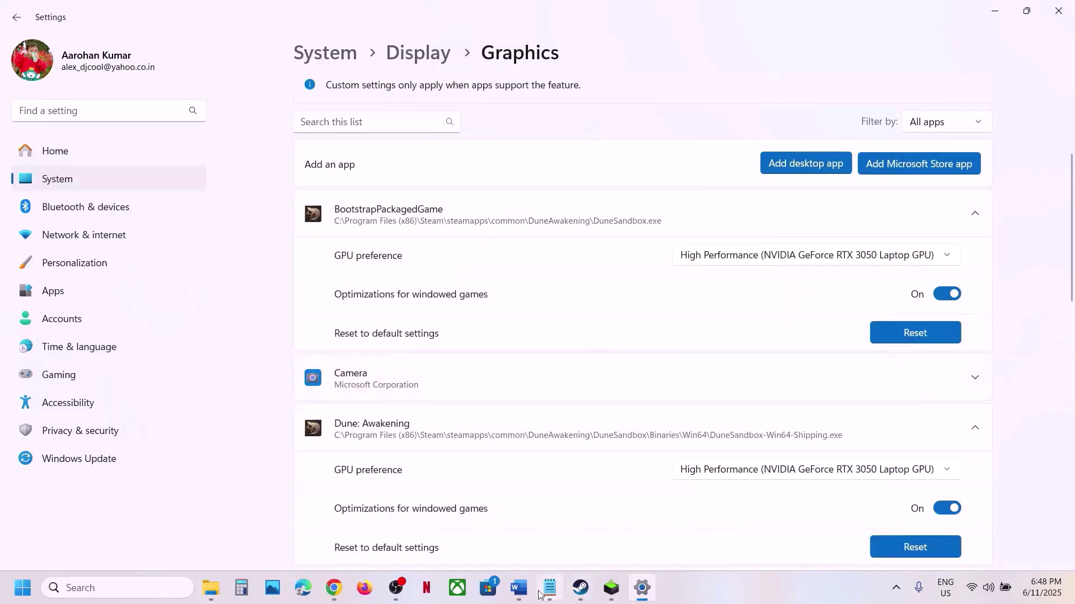
Return to the Word document and view Step 7 about power saver mode.
{"action": "left_click", "coordinate": [518, 587]}
{"action": "scroll", "coordinate": [416, 329], "scroll_direction": "down", "scroll_amount": 2}
{"action": "scroll", "coordinate": [423, 351], "scroll_direction": "up", "scroll_amount": 1}
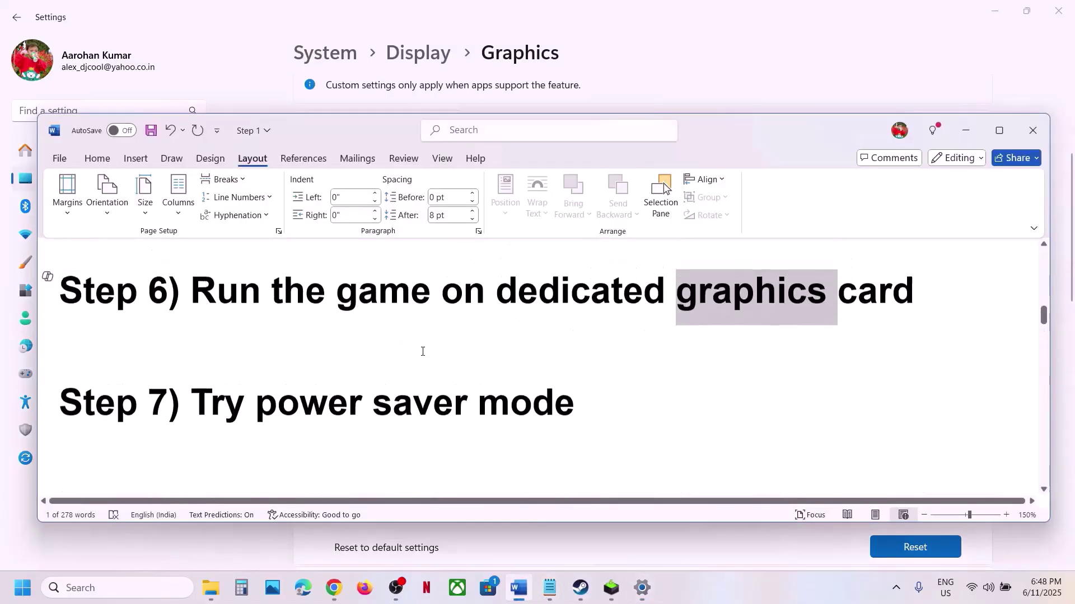
Open Power Options under Hardware and Sound in Control Panel and view the Power Saver.jpg reference image in Photos.
{"action": "scroll", "coordinate": [423, 352], "scroll_direction": "up", "scroll_amount": 1}
{"action": "left_click_drag", "start_coordinate": [257, 421], "coordinate": [593, 422]}
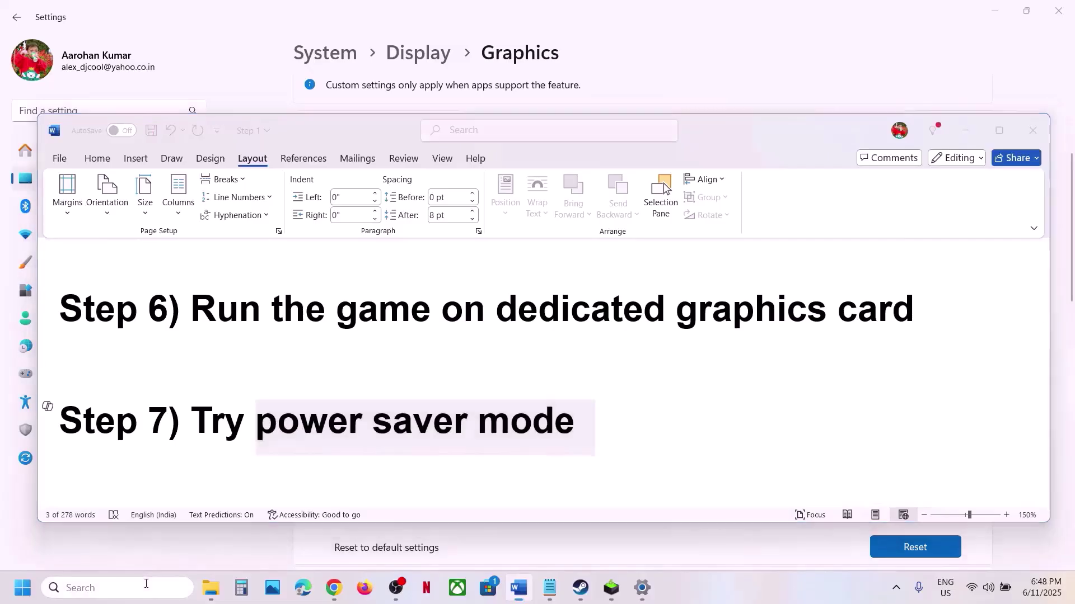
{"action": "left_click", "coordinate": [145, 583]}
{"action": "type", "text": "control"}
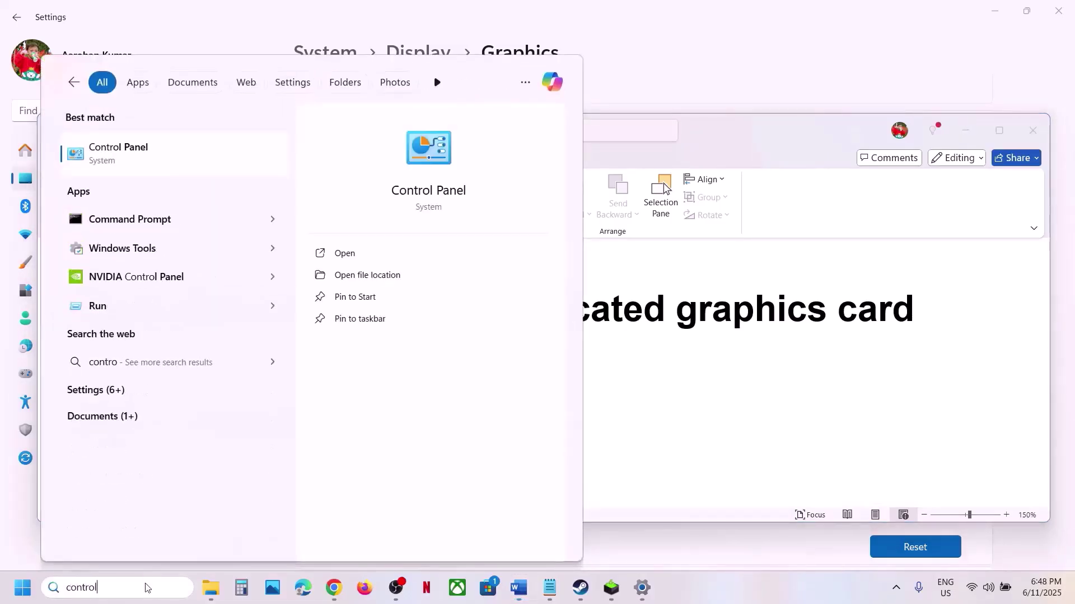
{"action": "left_click", "coordinate": [129, 162]}
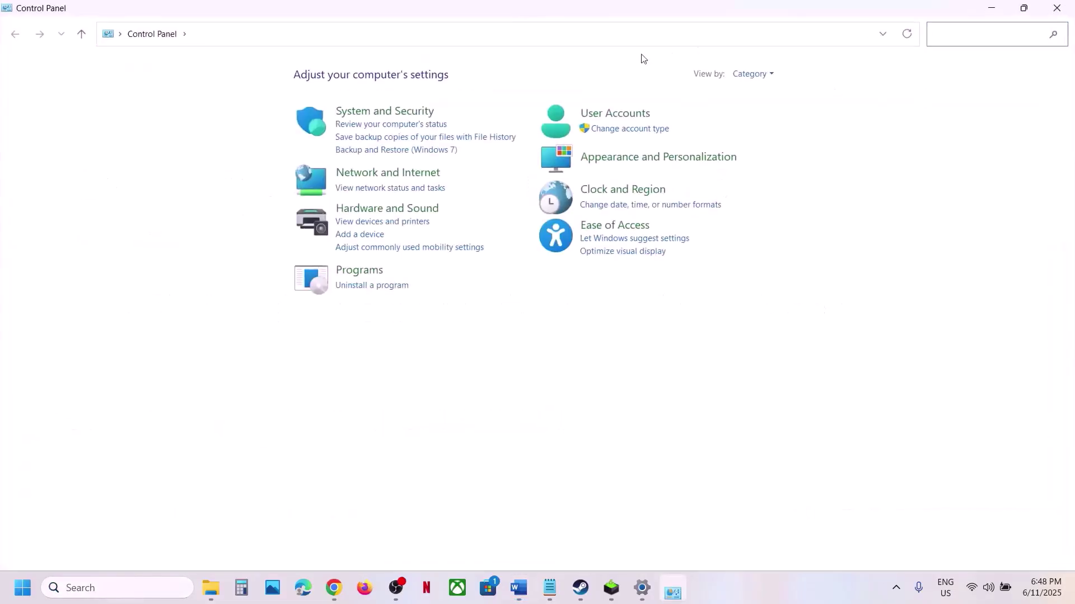
{"action": "left_click", "coordinate": [392, 210]}
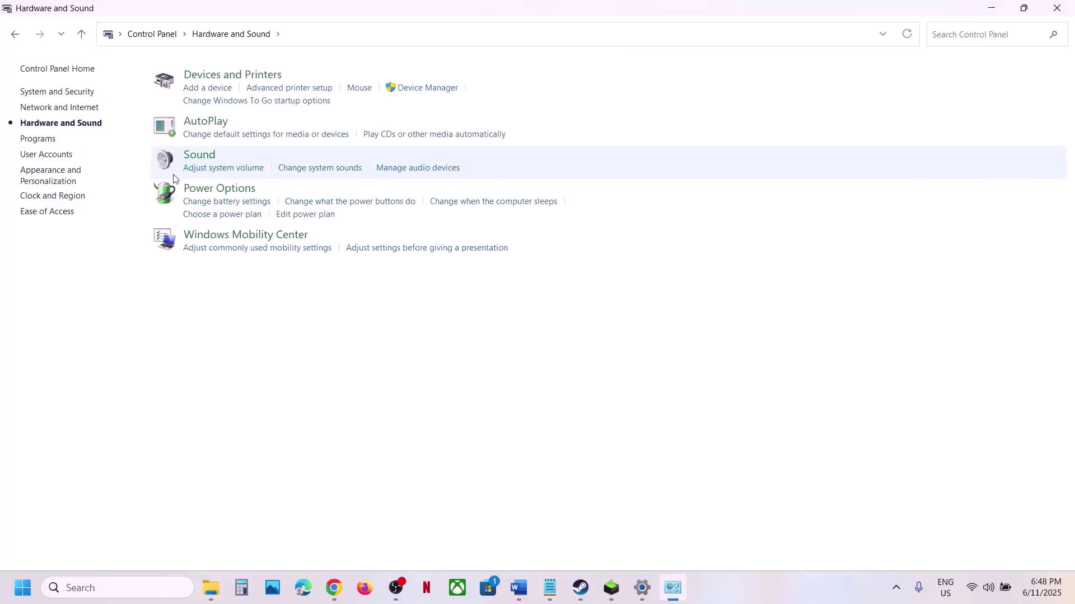
{"action": "left_click", "coordinate": [251, 191]}
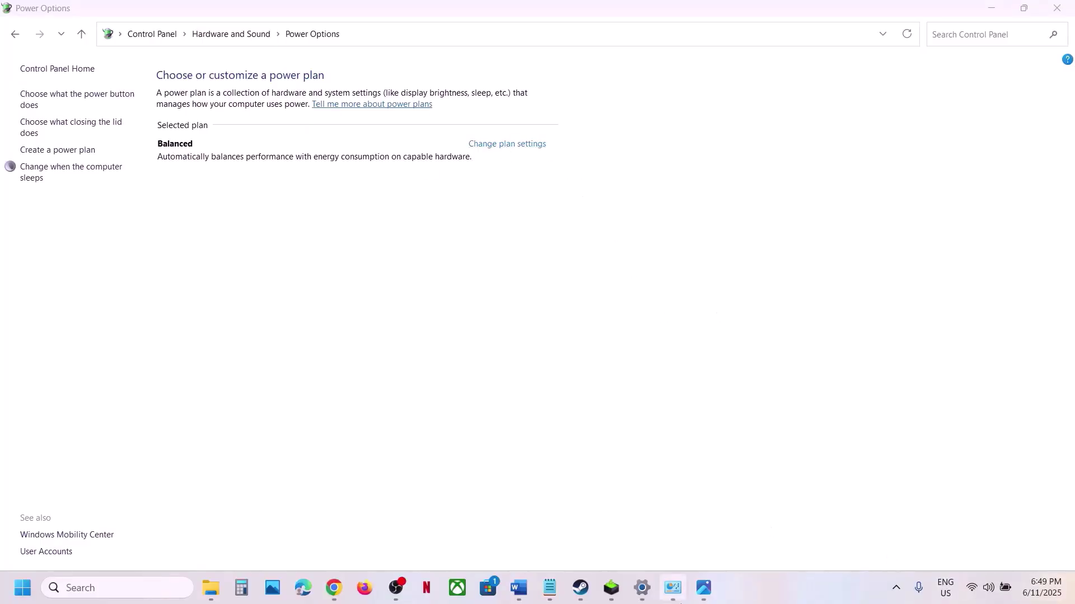
{"action": "left_click", "coordinate": [704, 587]}
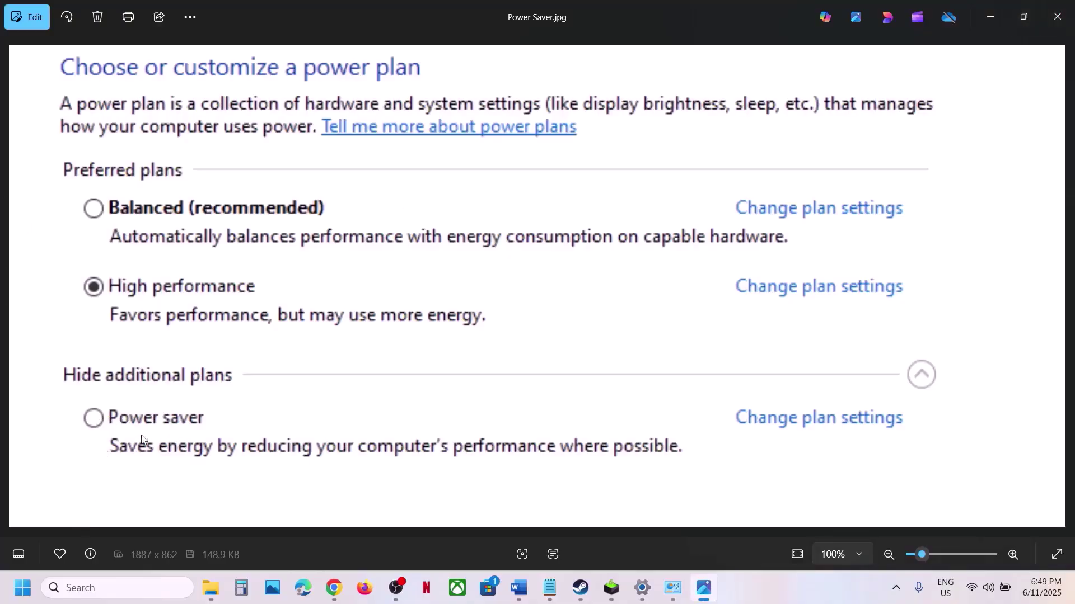
{"action": "left_click", "coordinate": [995, 22]}
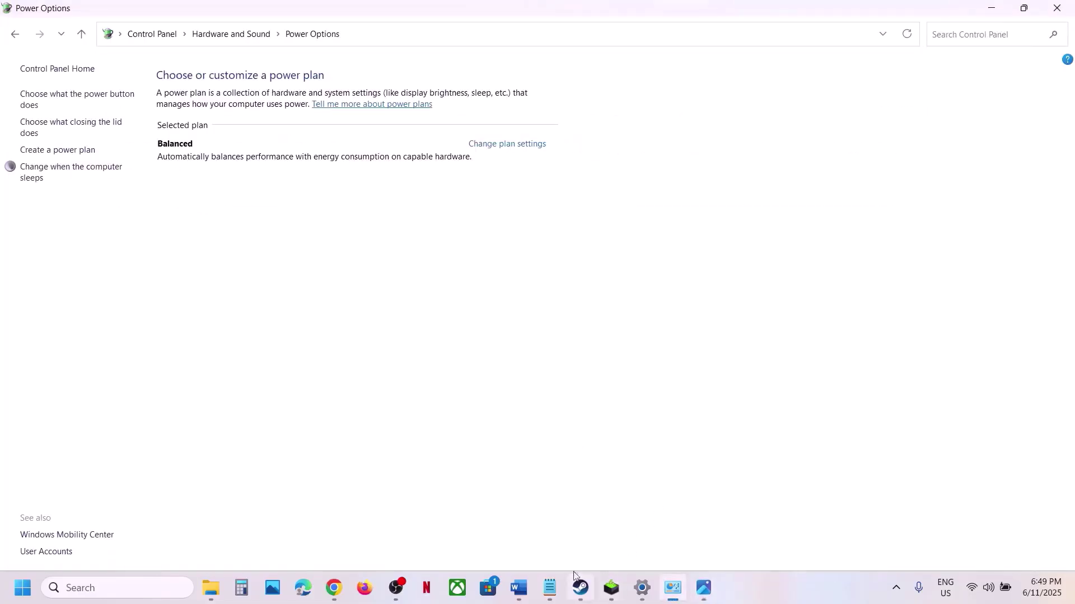
Copy "Intel Extreme Tuning Utility" from Step 8 of the Word document and search Google for it in Chrome.
{"action": "left_click", "coordinate": [519, 588]}
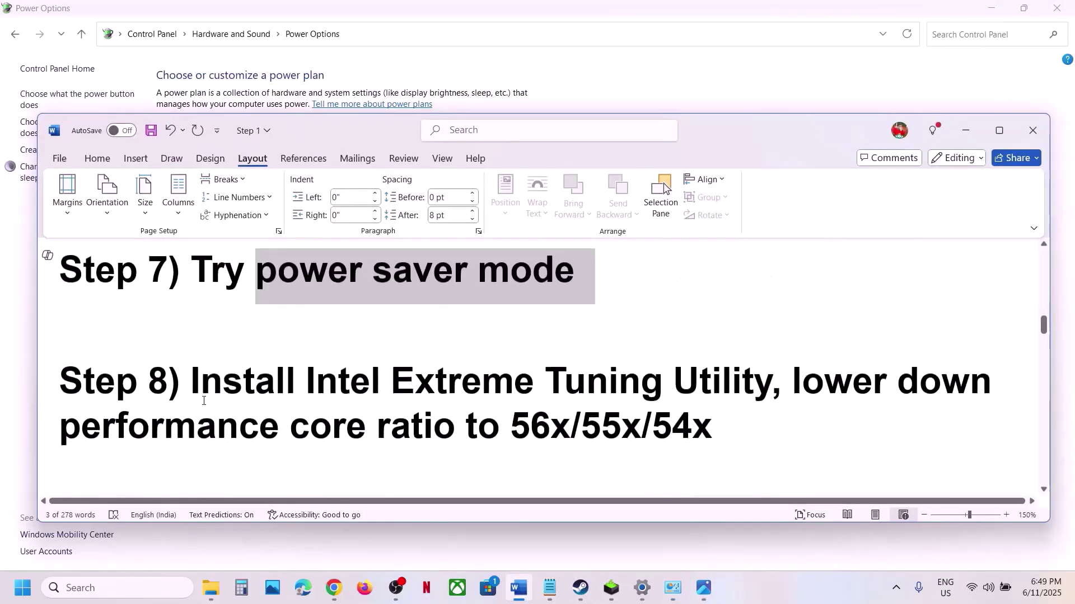
{"action": "left_click_drag", "start_coordinate": [310, 375], "coordinate": [722, 391]}
{"action": "key", "text": "ctrl+c"}
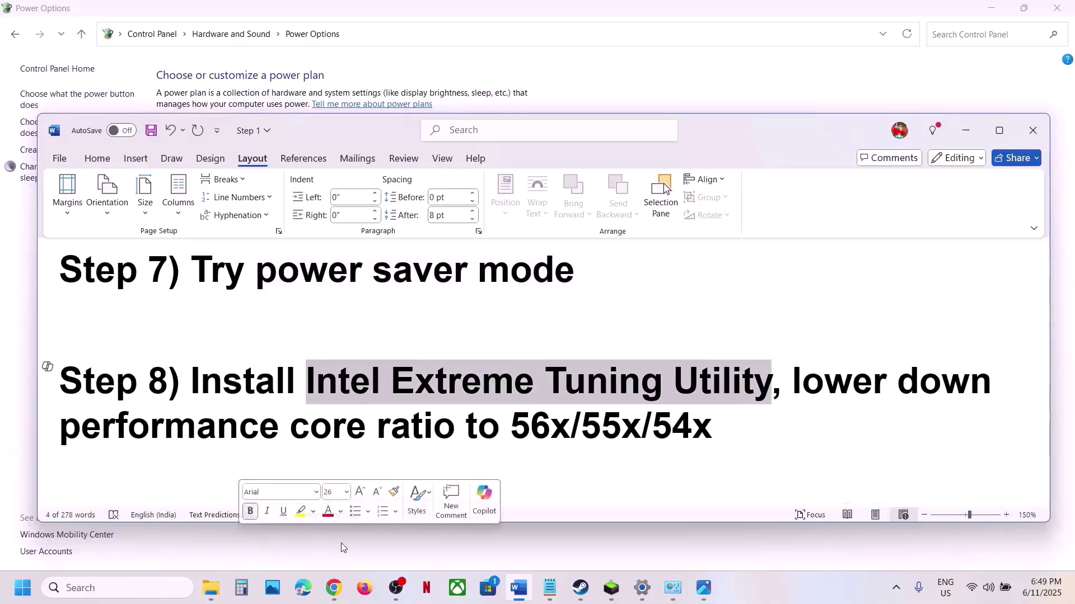
{"action": "left_click", "coordinate": [334, 587]}
{"action": "left_click", "coordinate": [372, 14]}
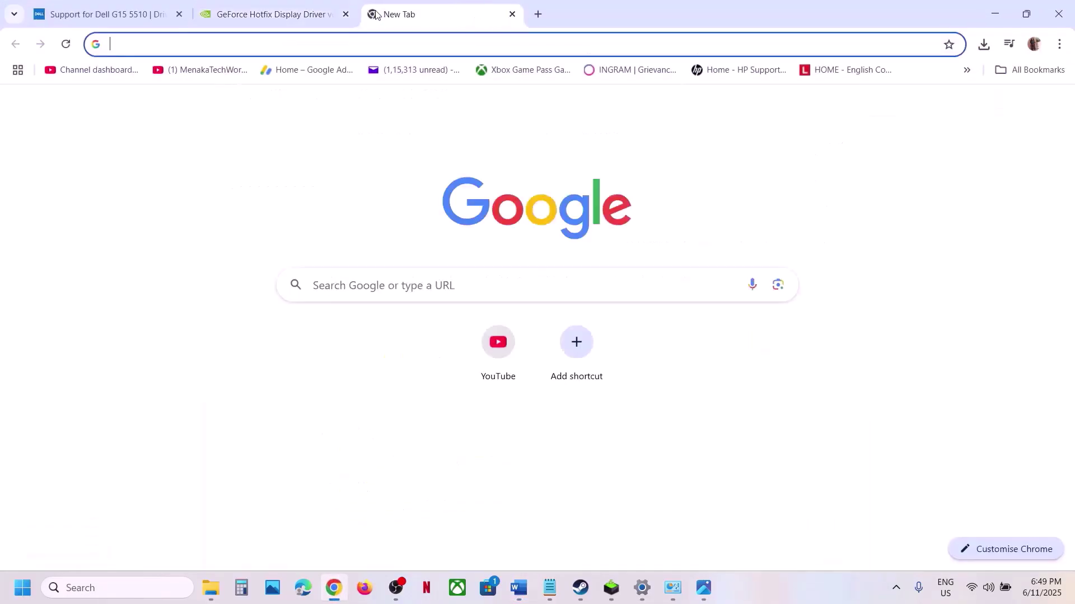
{"action": "key", "text": "ctrl+v"}
{"action": "key", "text": "Return"}
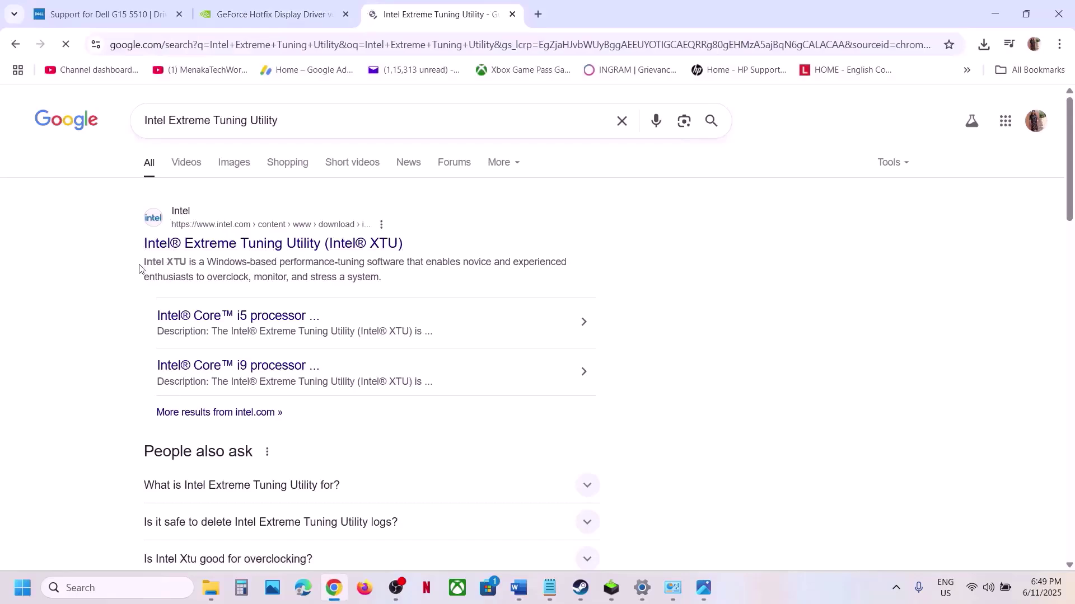
Open Intel's Extreme Tuning Utility page and view its available downloads.
{"action": "left_click", "coordinate": [166, 245]}
{"action": "scroll", "coordinate": [354, 470], "scroll_direction": "down", "scroll_amount": 2}
{"action": "scroll", "coordinate": [354, 471], "scroll_direction": "down", "scroll_amount": 1}
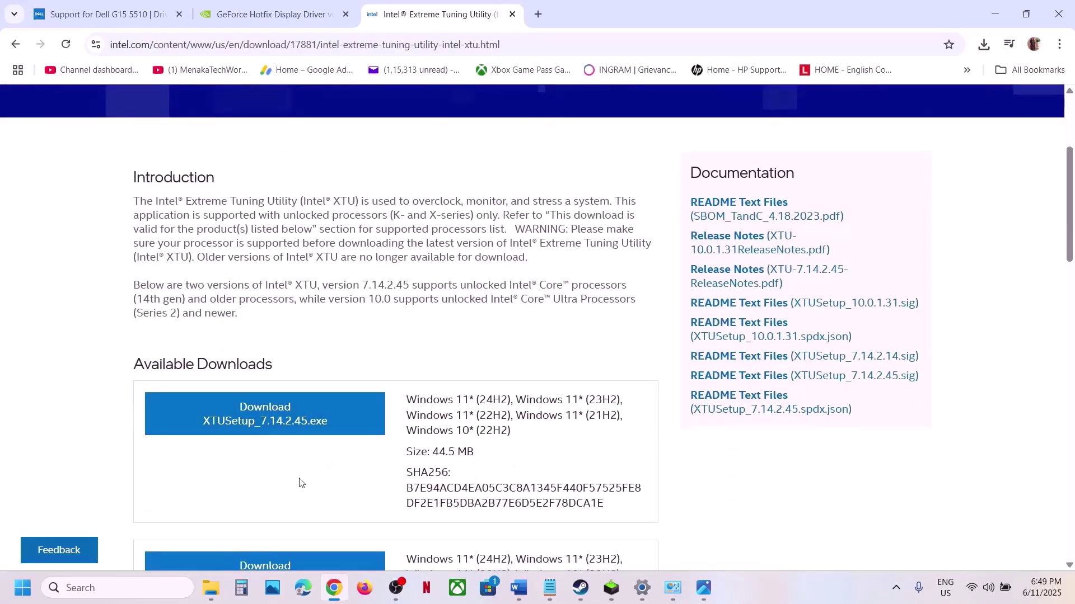
Search Windows for Intel Extreme Tuning Utility and close the search.
{"action": "left_click", "coordinate": [150, 587]}
{"action": "type", "text": "in"}
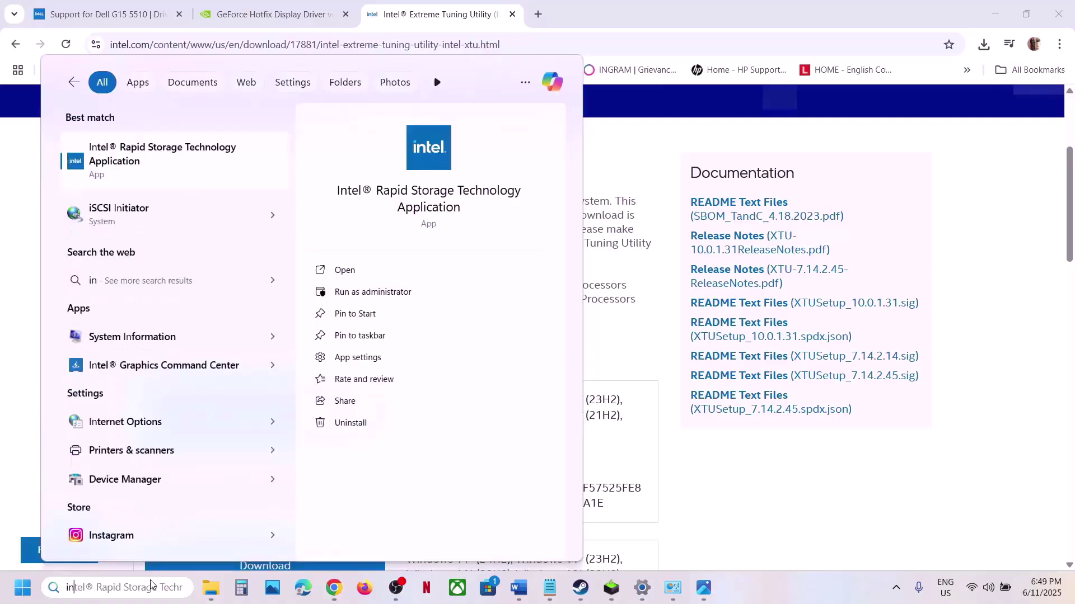
{"action": "key", "text": "BackSpace"}
{"action": "key", "text": "BackSpace"}
{"action": "key", "text": "ctrl+v"}
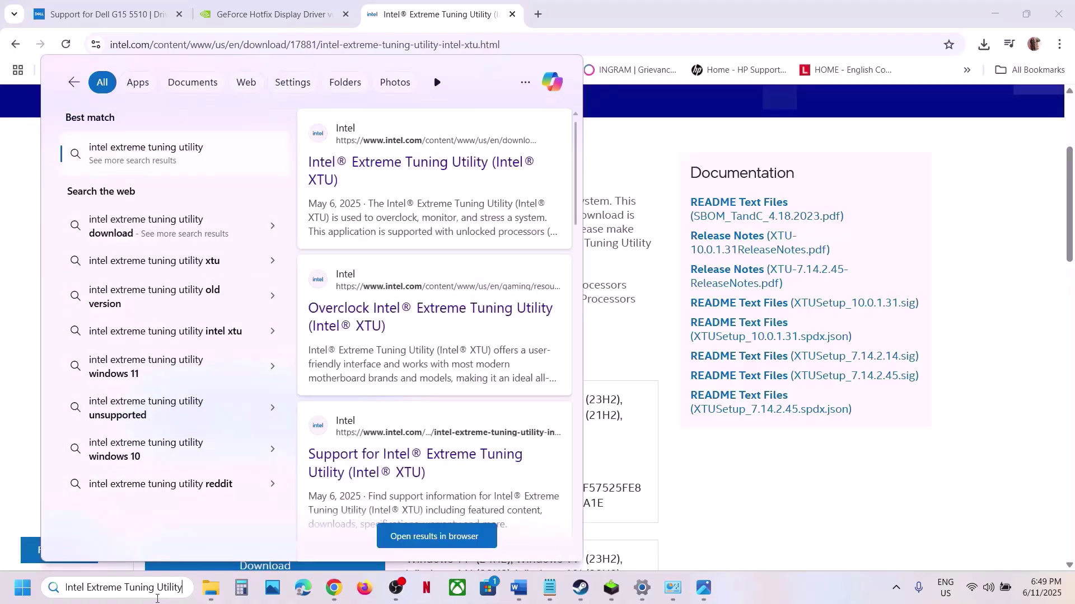
{"action": "key", "text": "Escape"}
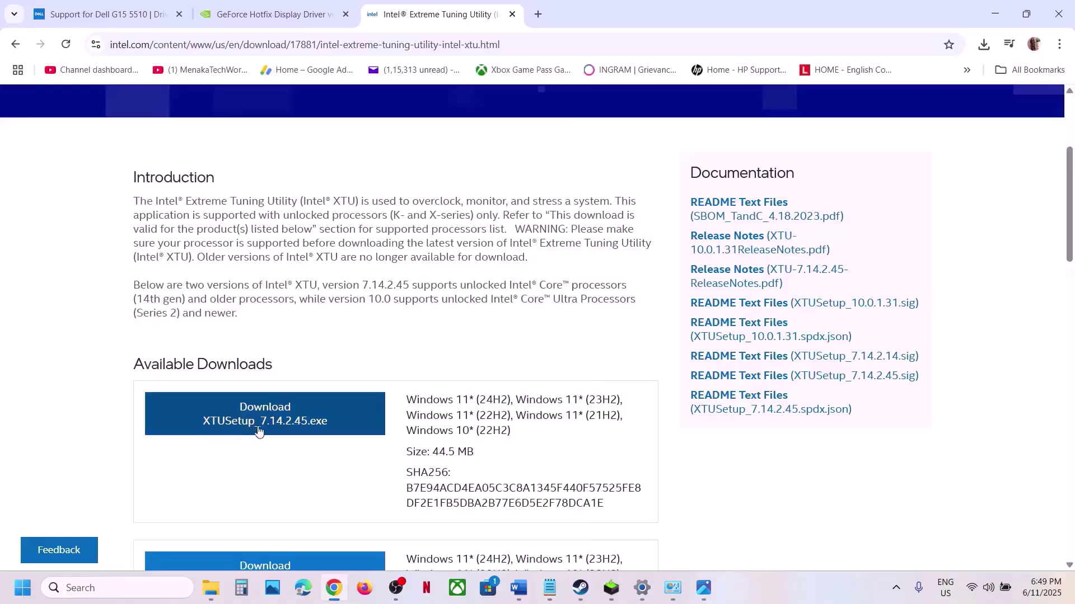
View the Photos reference image of Intel Extreme Tuning Utility with the Performance Core Ratio set to 55x.
{"action": "left_click", "coordinate": [704, 588]}
{"action": "key", "text": "Left"}
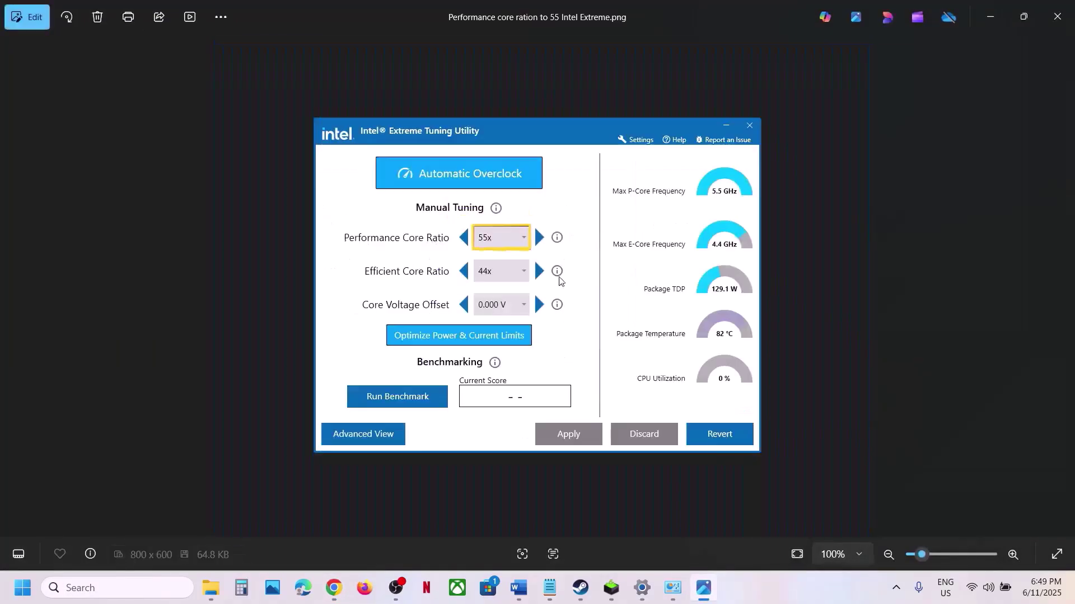
{"action": "scroll", "coordinate": [539, 305], "scroll_direction": "up", "scroll_amount": 5}
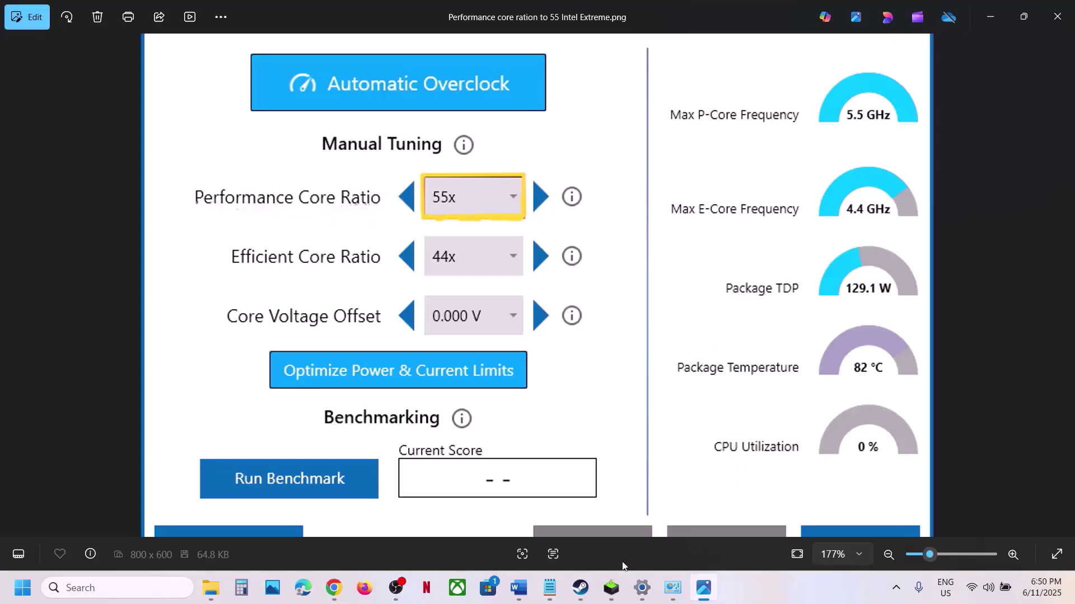
Return to the Word document and highlight Step 9 about running the game as administrator and compatibility mode.
{"action": "left_click", "coordinate": [518, 588]}
{"action": "scroll", "coordinate": [546, 391], "scroll_direction": "down", "scroll_amount": 3}
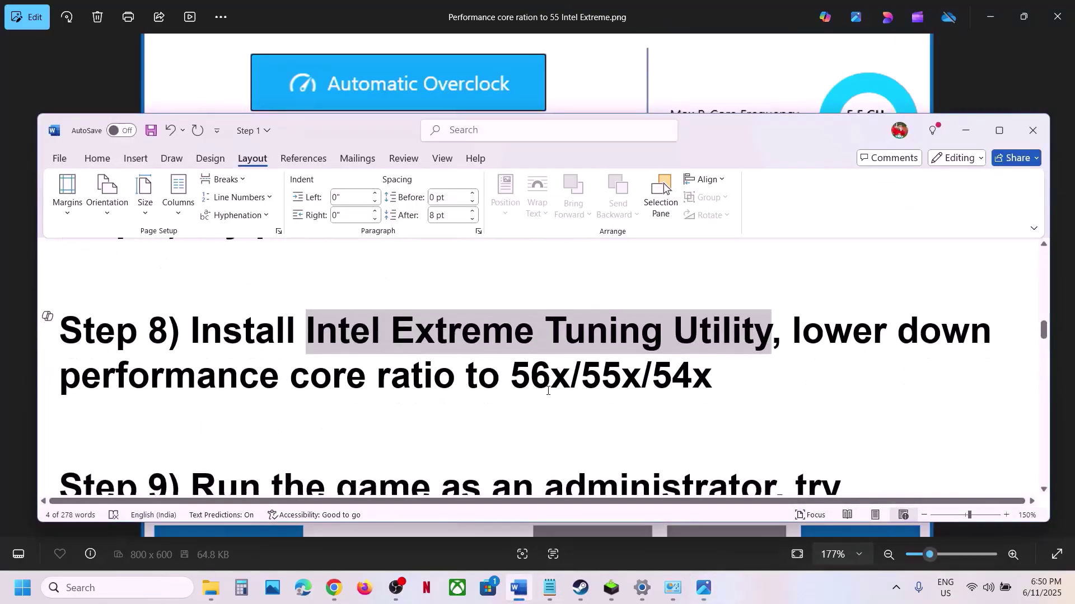
{"action": "left_click_drag", "start_coordinate": [251, 398], "coordinate": [452, 415]}
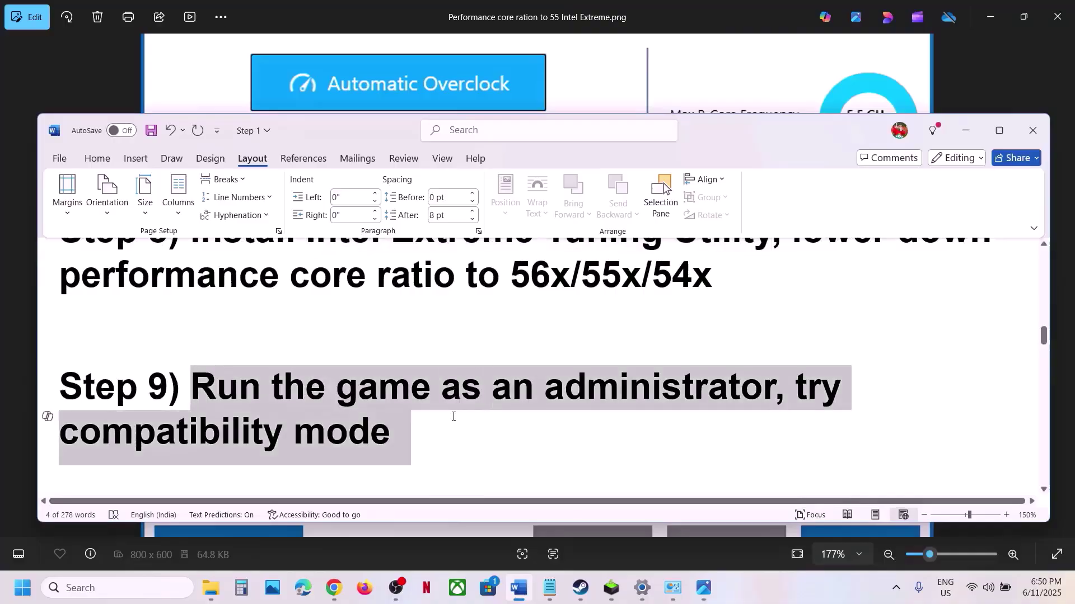
Browse Dune: Awakening's local files from Steam and select DuneSandbox-Win64-Shipping in the DuneSandbox\Binaries\Win64 folder.
{"action": "left_click", "coordinate": [578, 588]}
{"action": "right_click", "coordinate": [56, 282]}
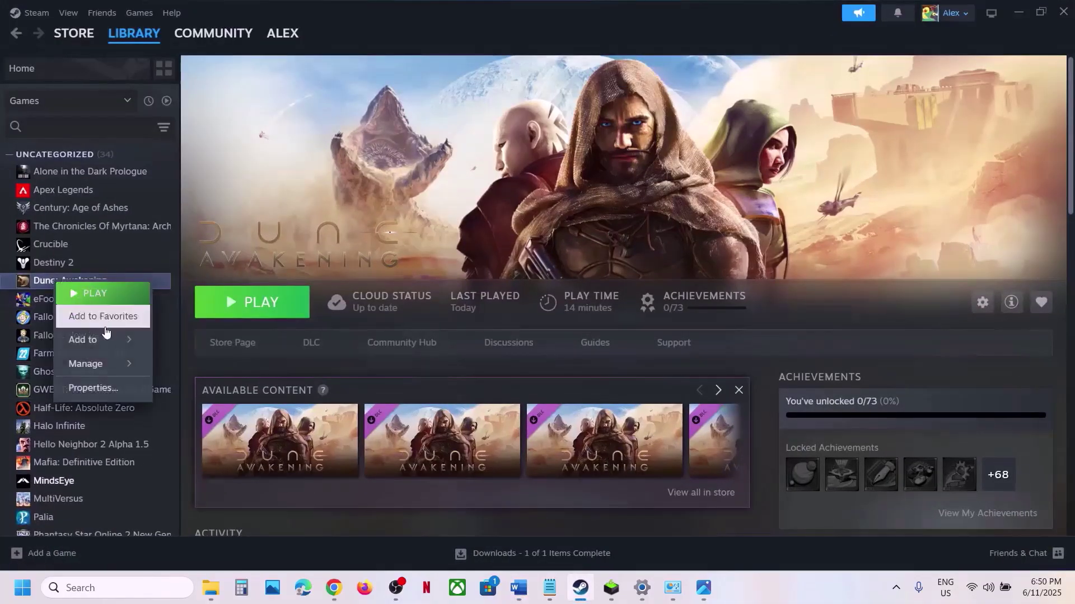
{"action": "mouse_move", "coordinate": [96, 364]}
{"action": "left_click", "coordinate": [230, 385]}
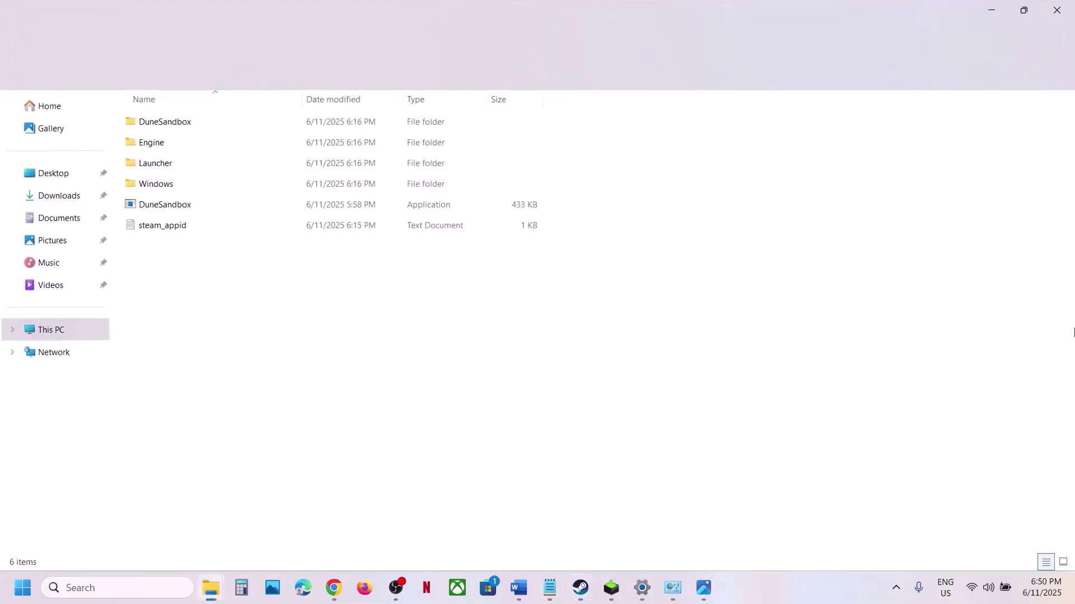
{"action": "double_click", "coordinate": [161, 123]}
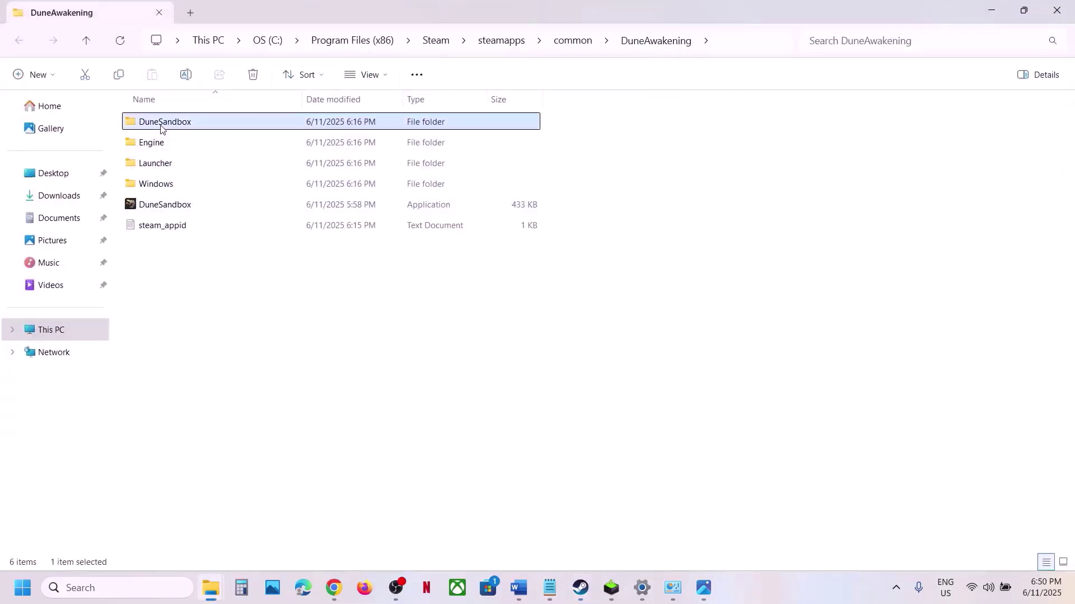
{"action": "double_click", "coordinate": [169, 123]}
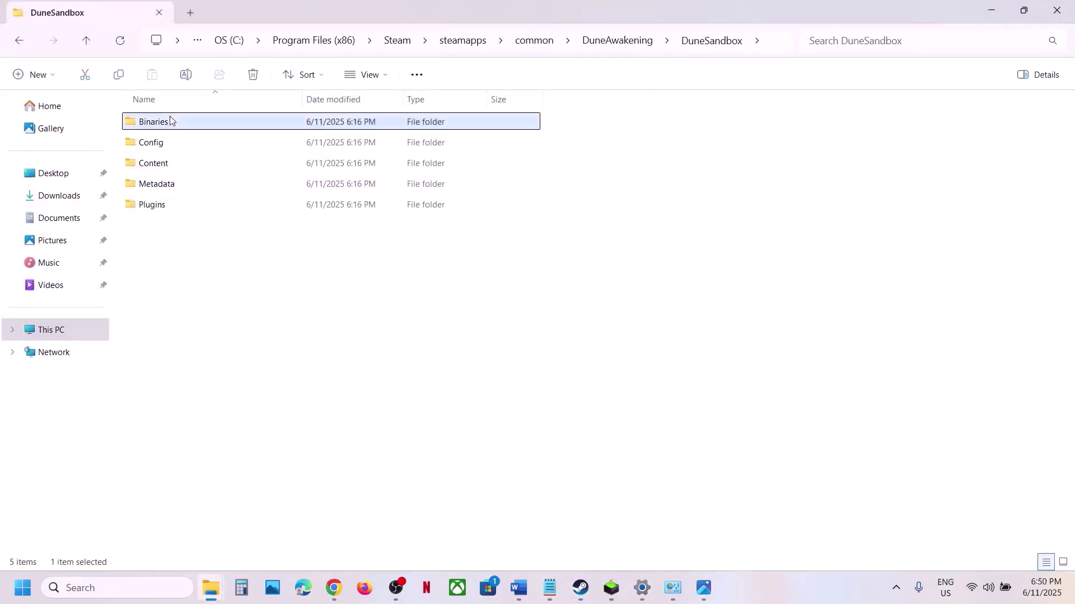
{"action": "double_click", "coordinate": [167, 122]}
{"action": "left_click", "coordinate": [217, 392]}
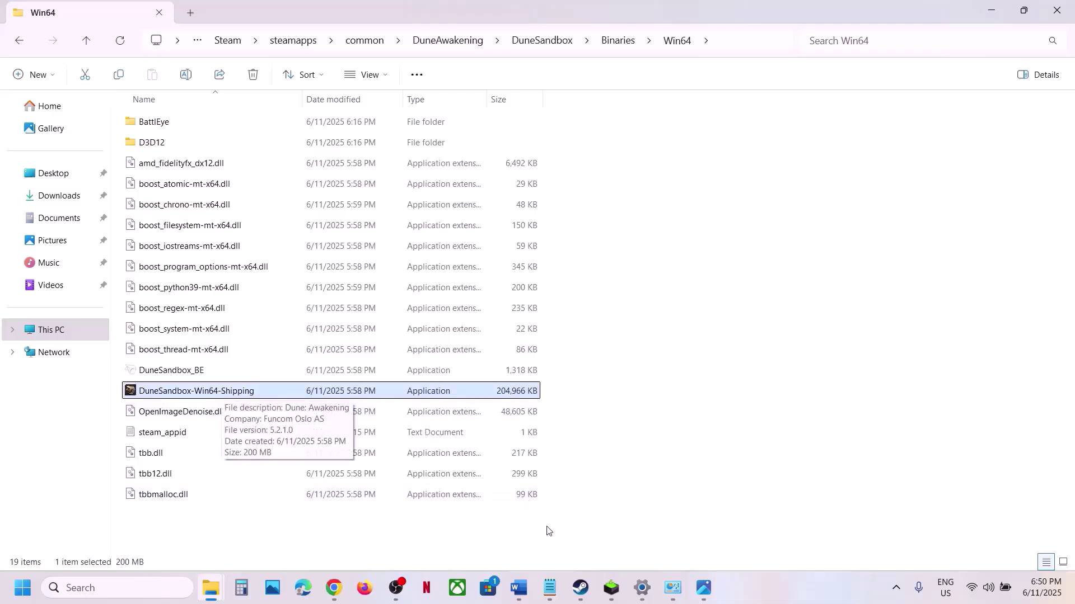
{"action": "left_click", "coordinate": [585, 590]}
{"action": "left_click", "coordinate": [582, 588]}
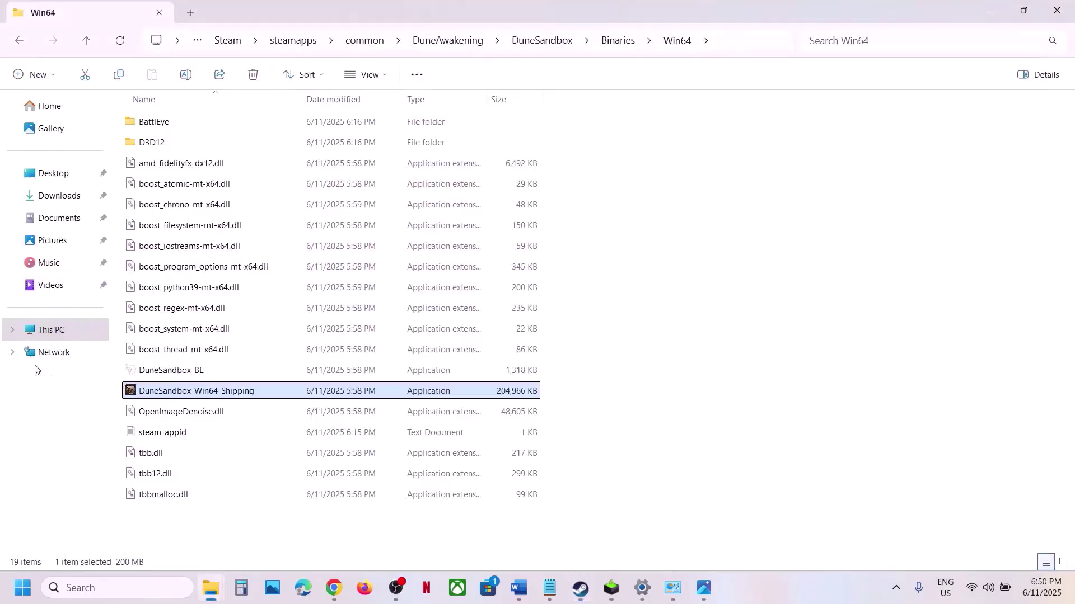
Set DuneSandbox-Win64-Shipping to run as an administrator and save its properties.
{"action": "right_click", "coordinate": [180, 391]}
{"action": "left_click", "coordinate": [250, 331]}
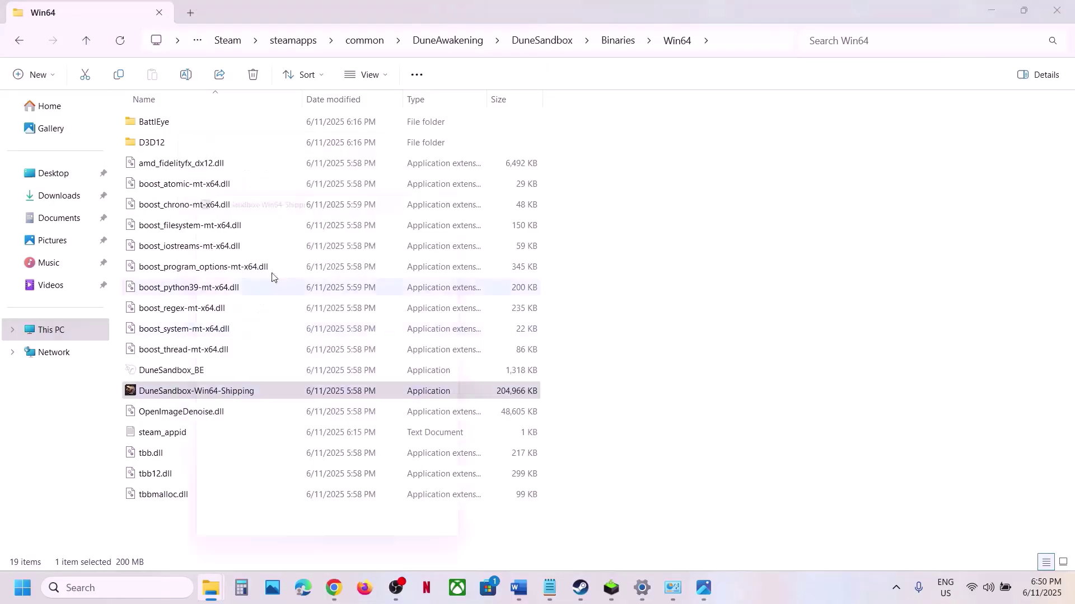
{"action": "left_click", "coordinate": [283, 223]}
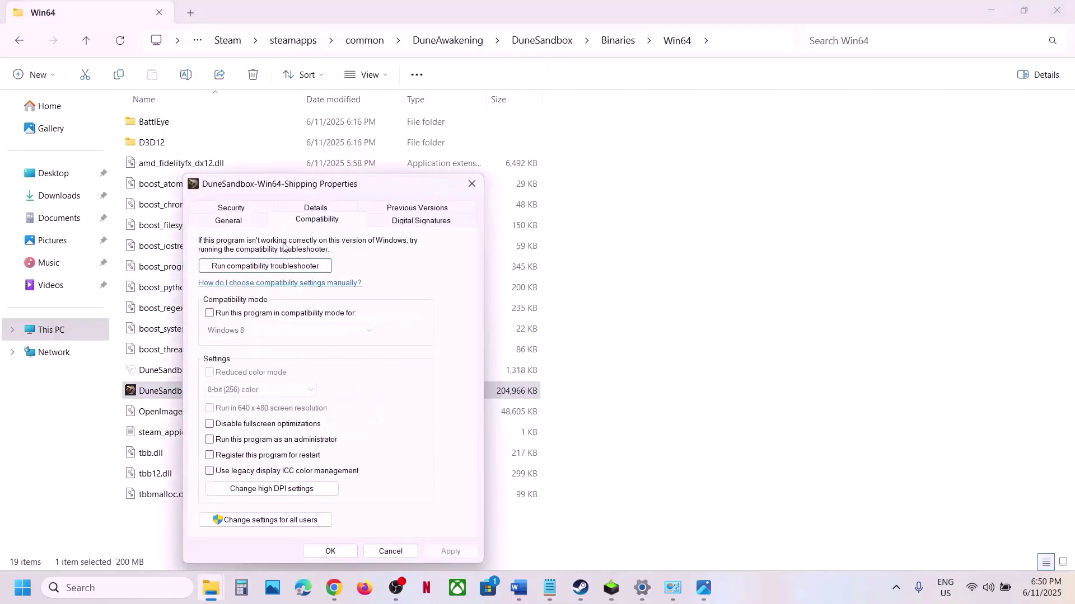
{"action": "left_click", "coordinate": [210, 440]}
{"action": "left_click", "coordinate": [428, 547]}
{"action": "left_click", "coordinate": [315, 552]}
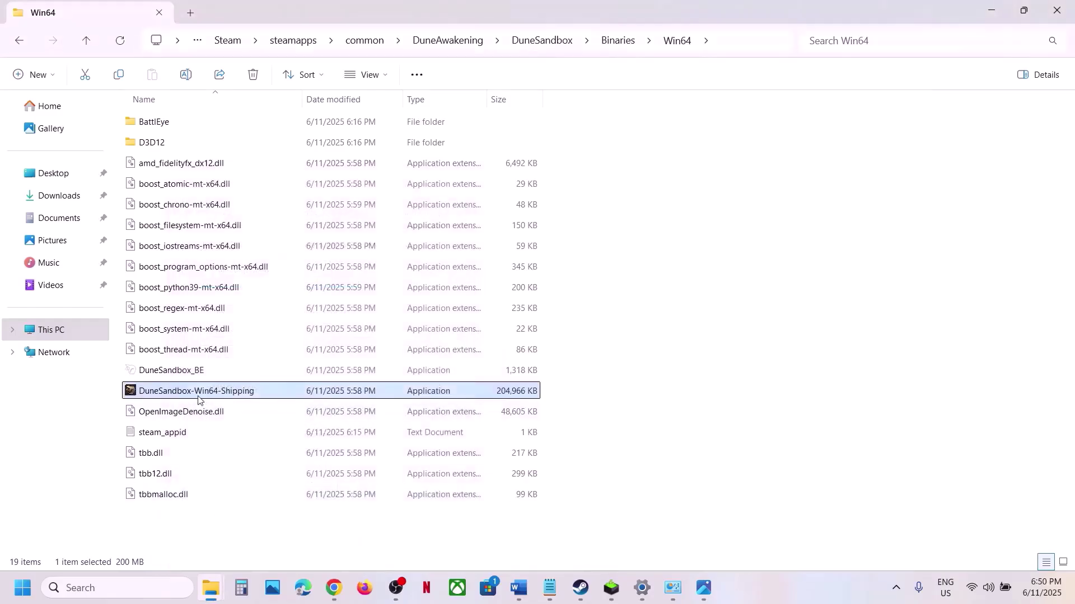
Enable compatibility mode for Windows 8 in the DuneSandbox-Win64-Shipping properties and apply it.
{"action": "right_click", "coordinate": [197, 400]}
{"action": "left_click", "coordinate": [267, 326]}
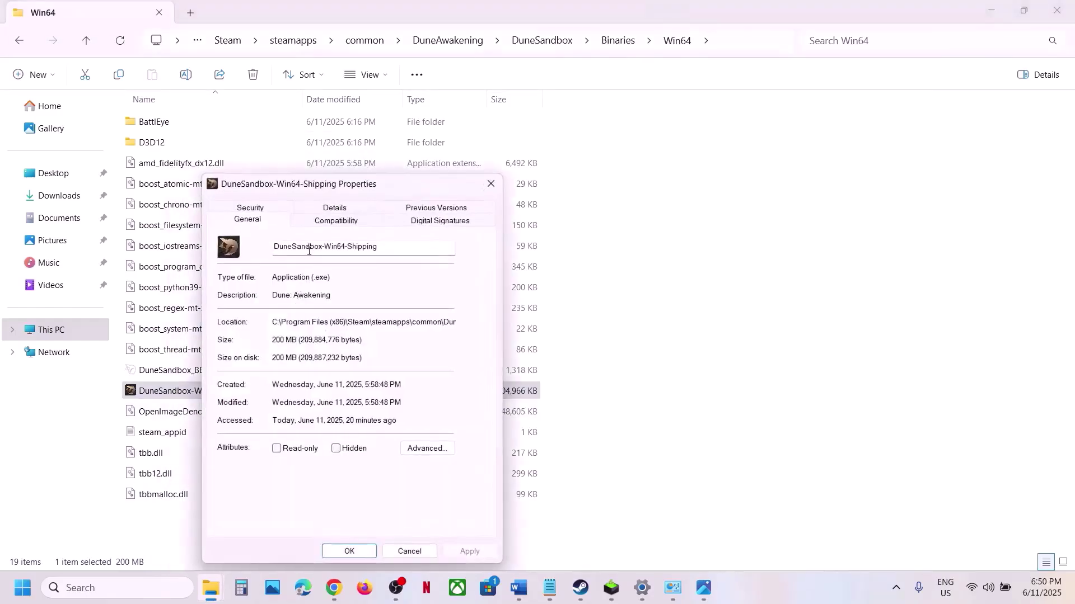
{"action": "left_click", "coordinate": [315, 222]}
{"action": "left_click", "coordinate": [229, 313]}
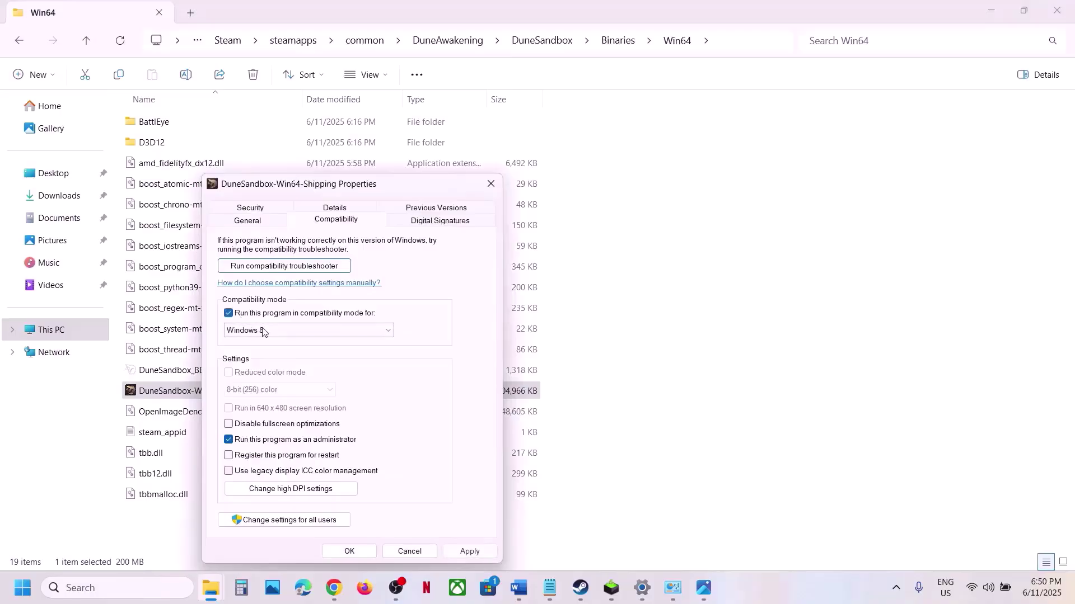
{"action": "left_click", "coordinate": [469, 551]}
Change the executable's compatibility mode to Windows 7, disable fullscreen optimizations, and save the properties.
{"action": "left_click", "coordinate": [278, 330]}
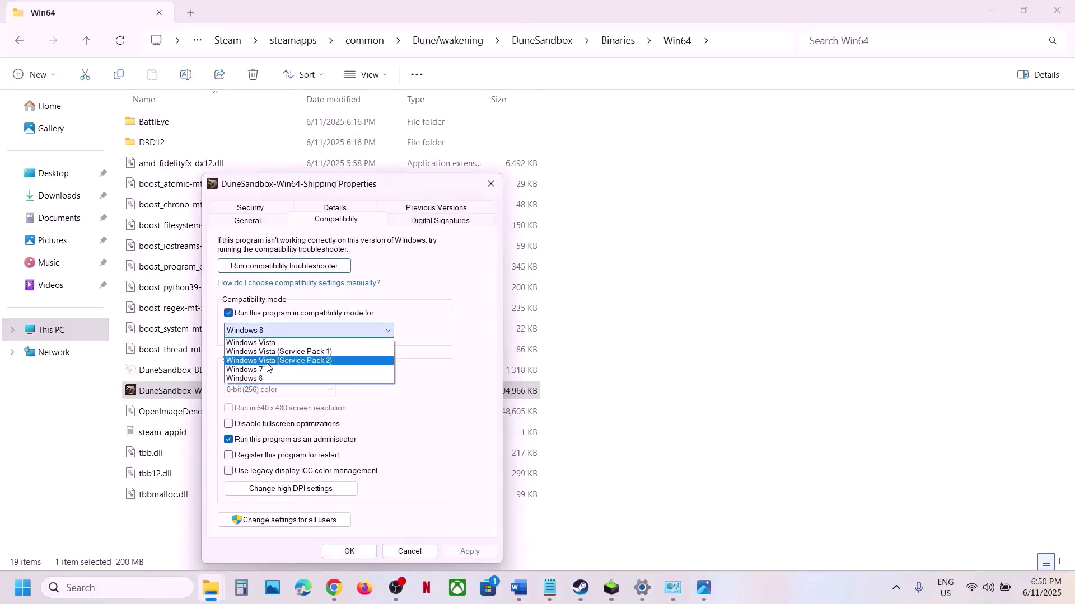
{"action": "left_click", "coordinate": [268, 370]}
{"action": "left_click", "coordinate": [453, 554]}
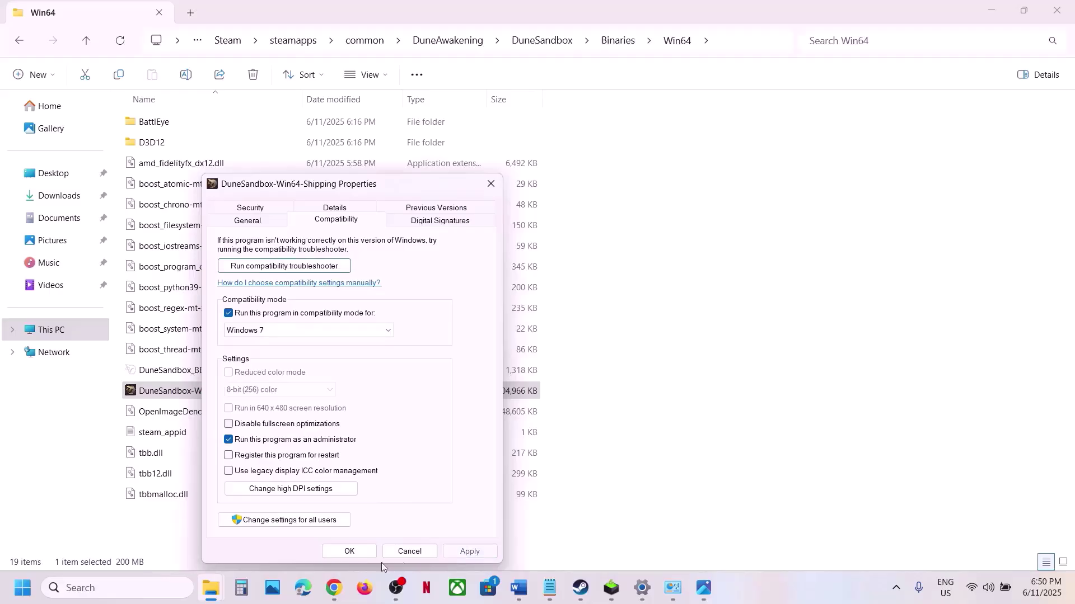
{"action": "left_click", "coordinate": [229, 425]}
{"action": "left_click", "coordinate": [475, 553]}
{"action": "left_click", "coordinate": [349, 551]}
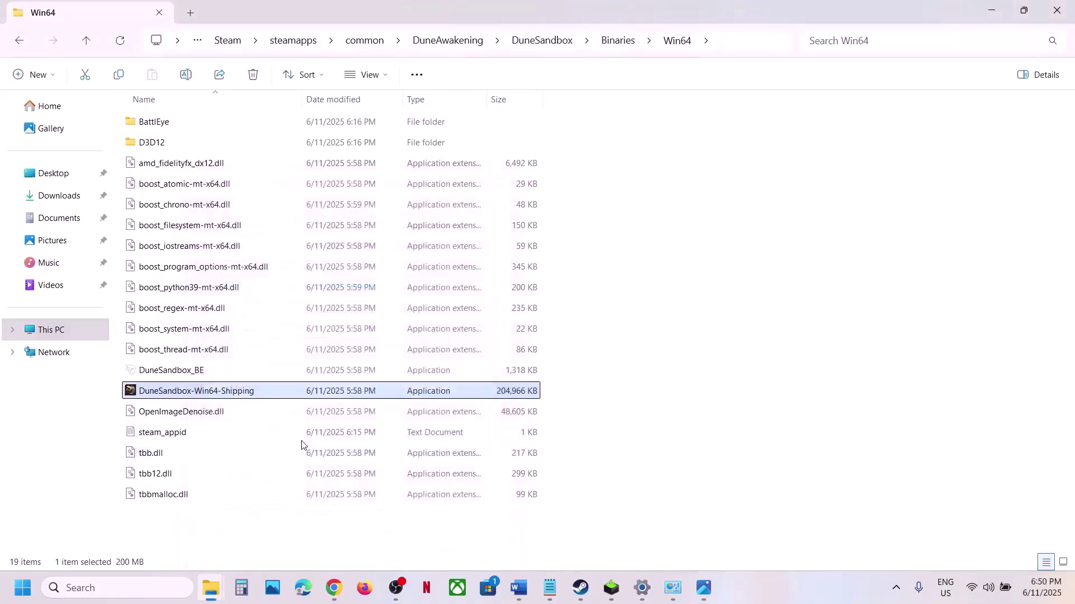
Turn off compatibility mode, the fullscreen optimizations override and run as administrator for DuneSandbox-Win64-Shipping, and save its properties.
{"action": "right_click", "coordinate": [269, 382]}
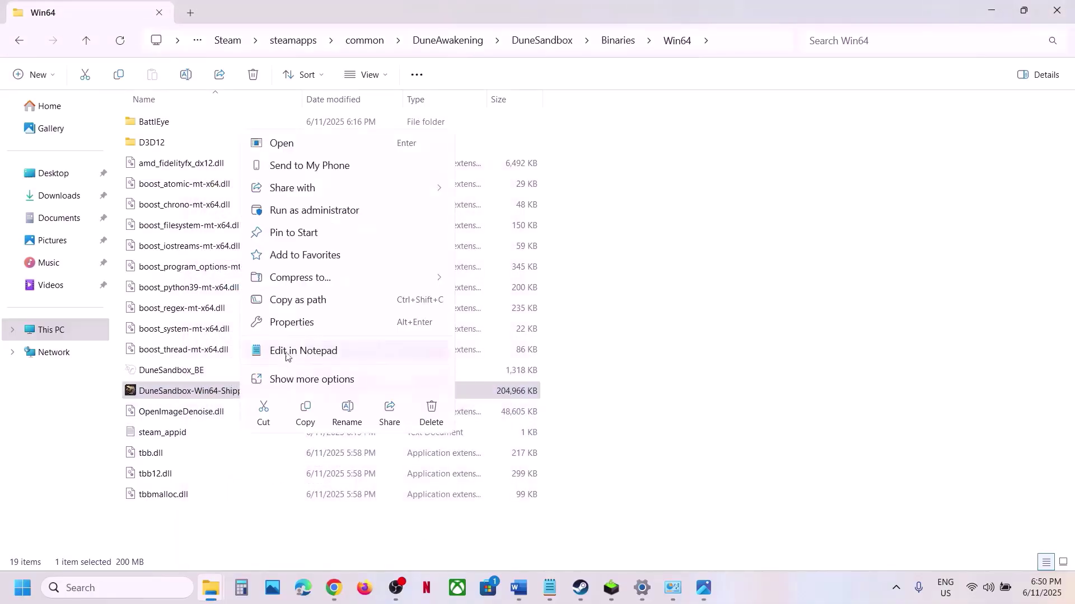
{"action": "left_click", "coordinate": [285, 322]}
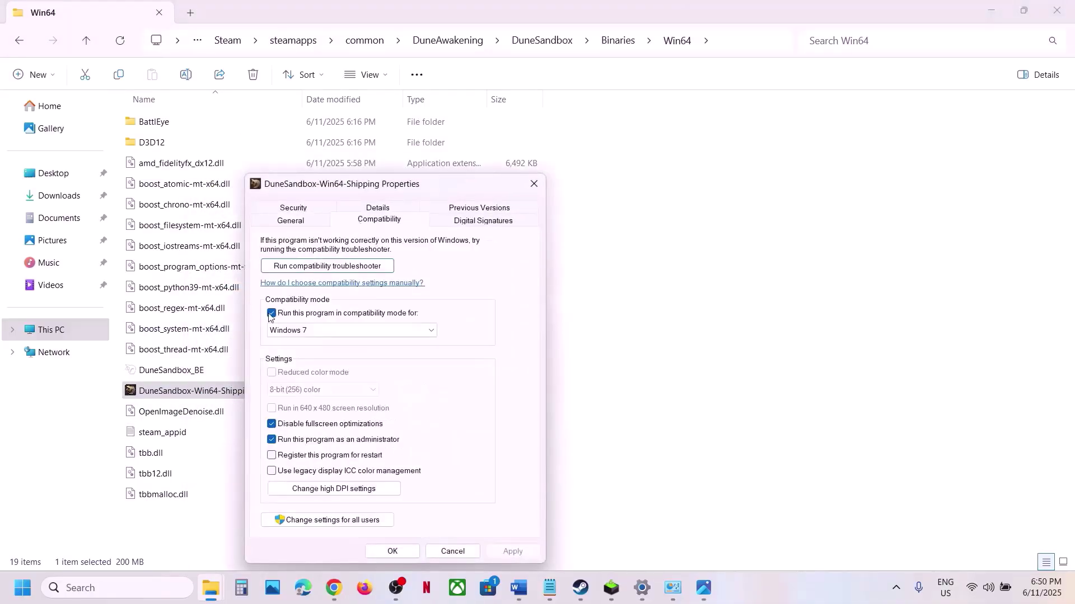
{"action": "left_click", "coordinate": [271, 314]}
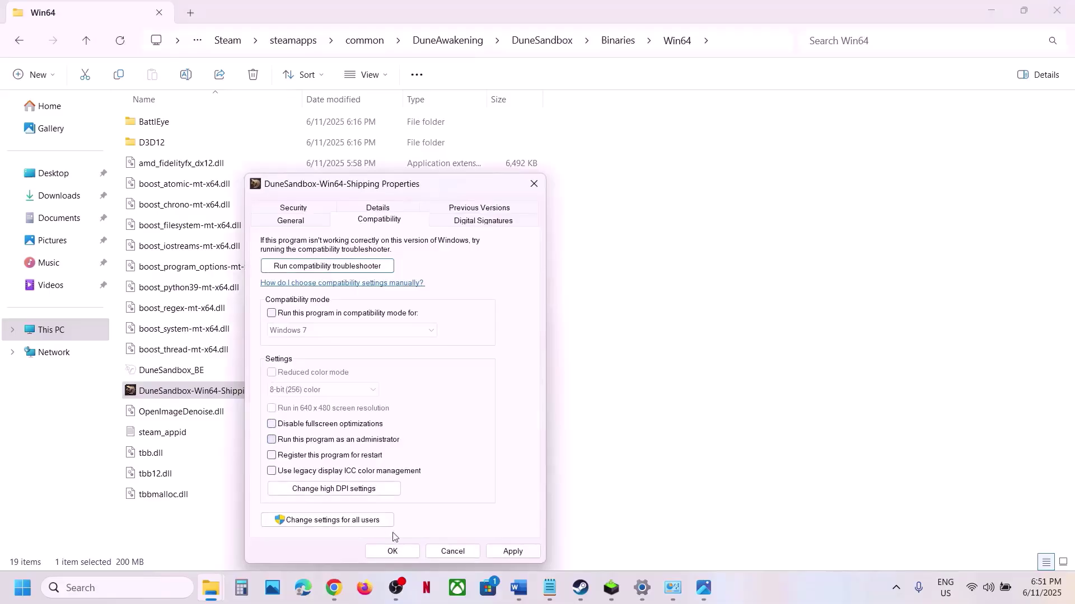
{"action": "left_click", "coordinate": [504, 552]}
{"action": "left_click", "coordinate": [392, 552]}
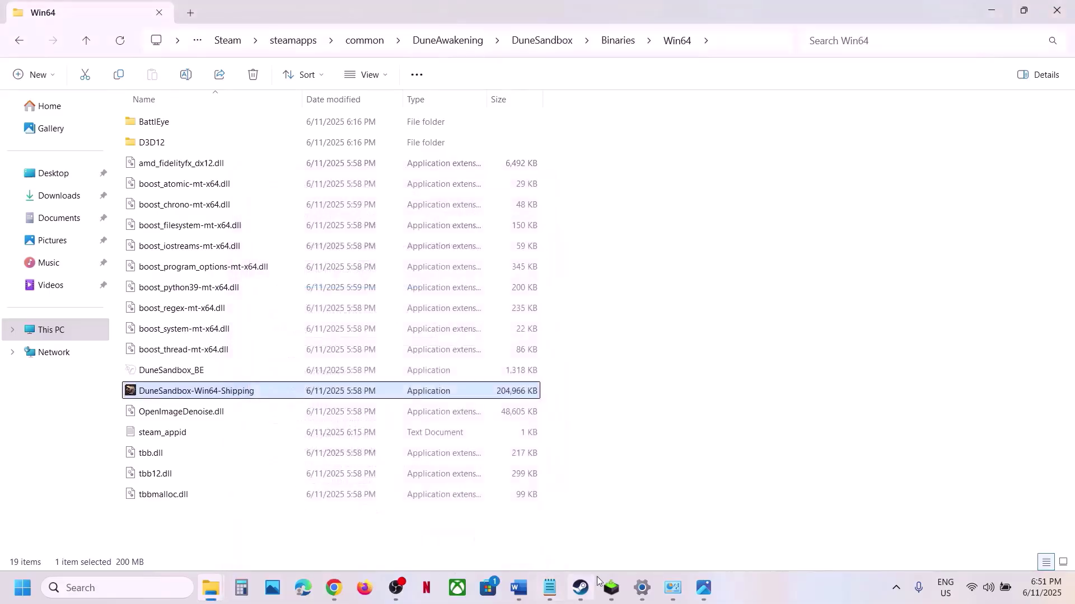
Check Step 10 in the Word document, then set Dune: Awakening's launch options in Steam to -dx11.
{"action": "left_click", "coordinate": [579, 589]}
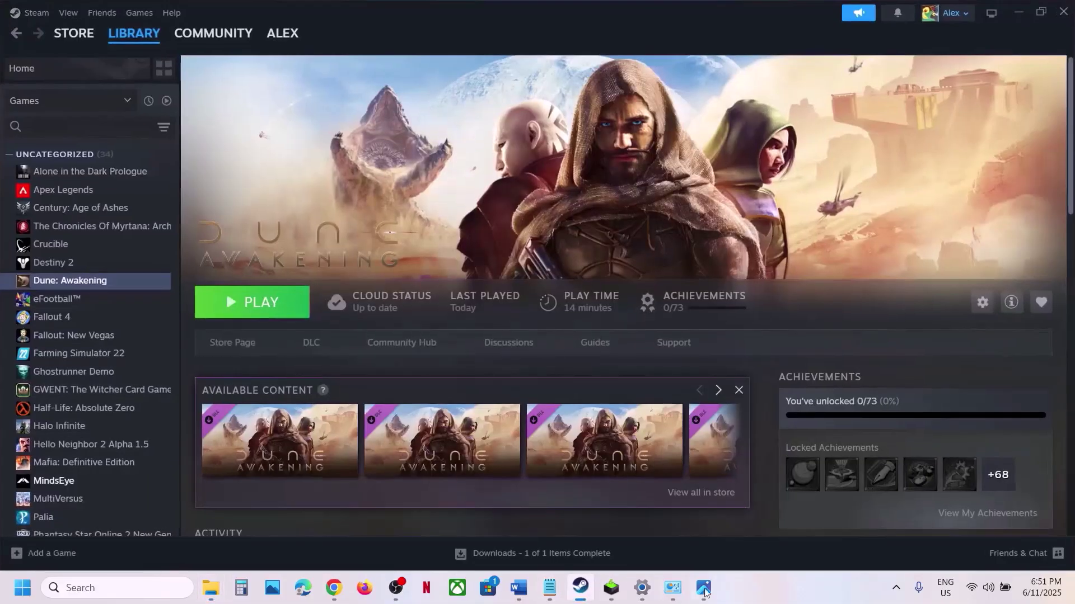
{"action": "left_click", "coordinate": [518, 587]}
{"action": "scroll", "coordinate": [399, 395], "scroll_direction": "down", "scroll_amount": 3}
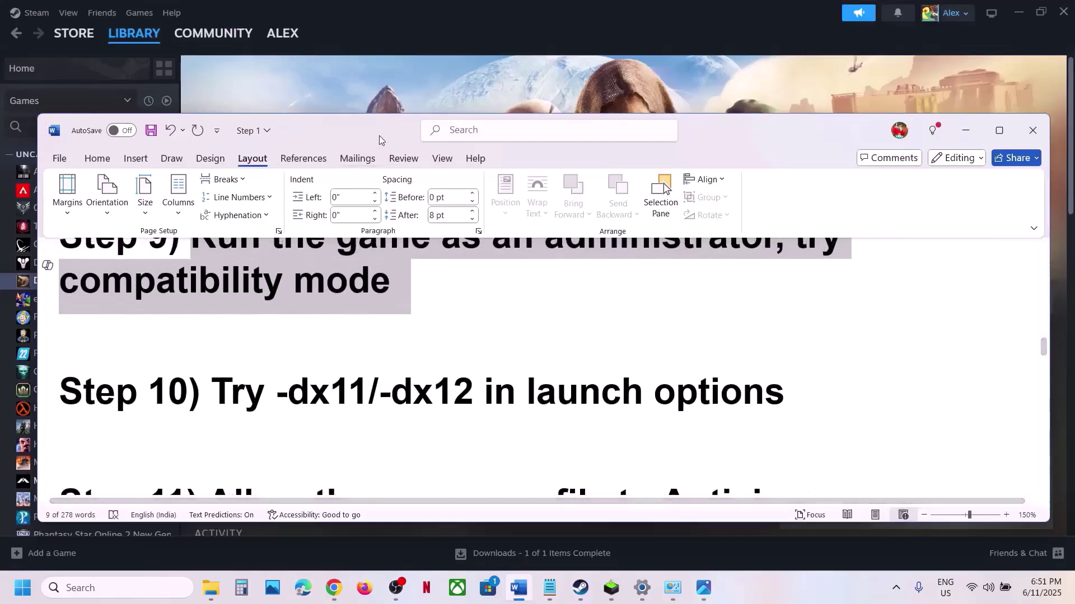
{"action": "left_click", "coordinate": [368, 89]}
{"action": "right_click", "coordinate": [89, 281]}
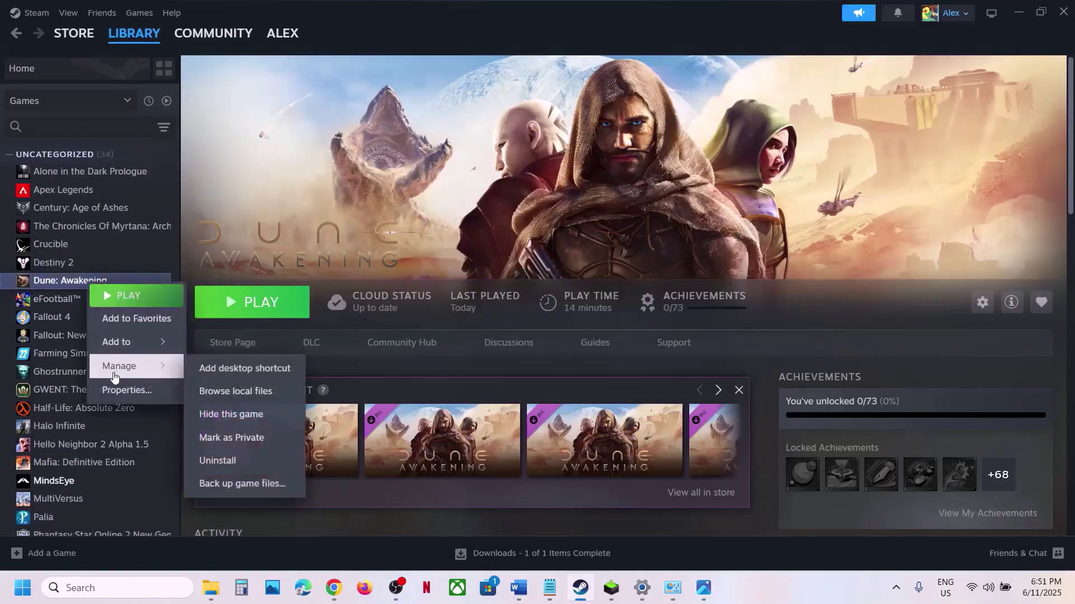
{"action": "left_click", "coordinate": [127, 390]}
{"action": "left_click", "coordinate": [511, 361]}
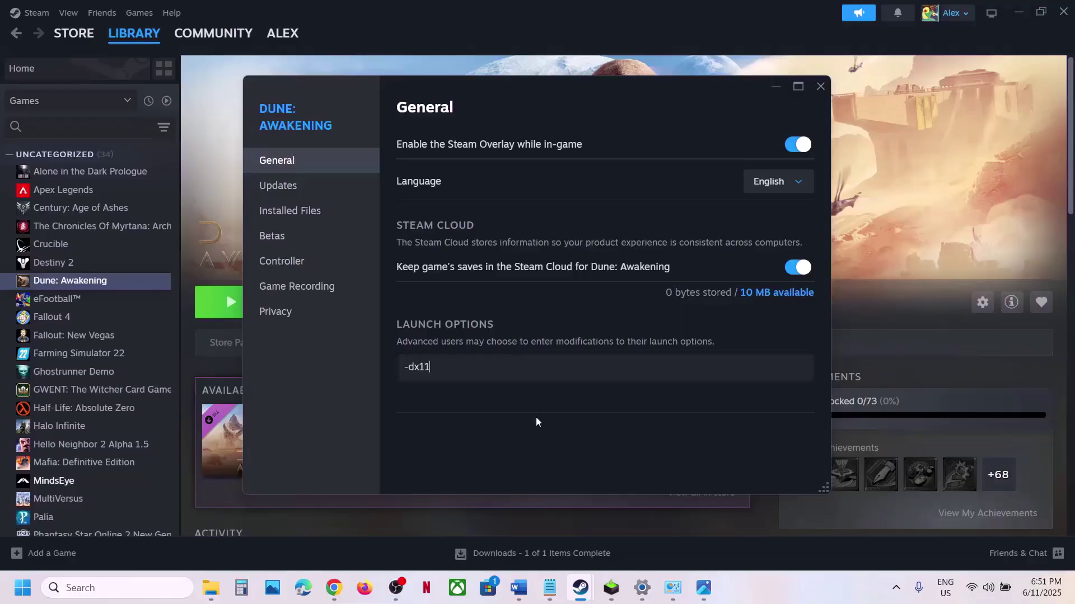
Clear Dune: Awakening's launch options and close the game's properties.
{"action": "triple_click", "coordinate": [762, 369]}
{"action": "type", "text": "-"}
{"action": "left_click_drag", "start_coordinate": [471, 364], "coordinate": [384, 362]}
{"action": "key", "text": "BackSpace"}
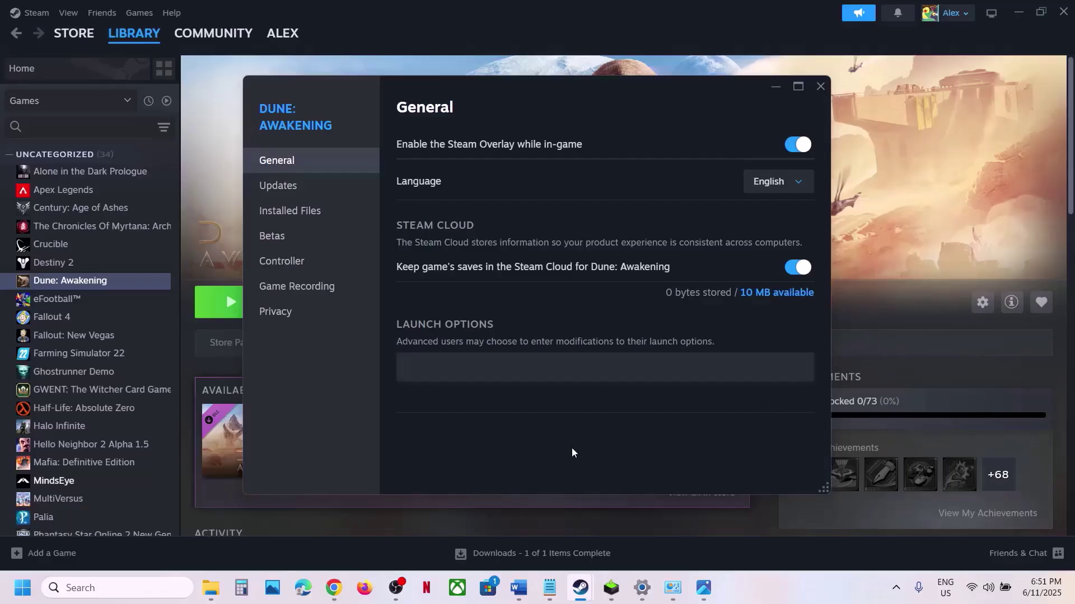
{"action": "left_click", "coordinate": [820, 86]}
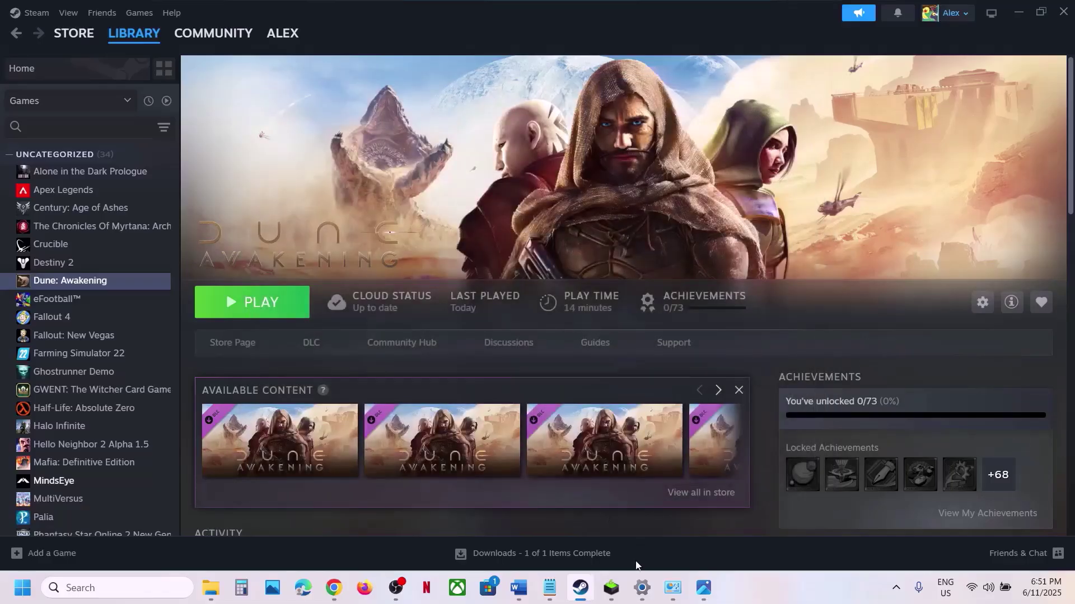
Switch to the Word document and read Step 11 on allowing the game exe through antivirus, Windows Security and firewall.
{"action": "left_click", "coordinate": [518, 587]}
{"action": "scroll", "coordinate": [416, 423], "scroll_direction": "down", "scroll_amount": 2}
{"action": "scroll", "coordinate": [416, 423], "scroll_direction": "down", "scroll_amount": 2}
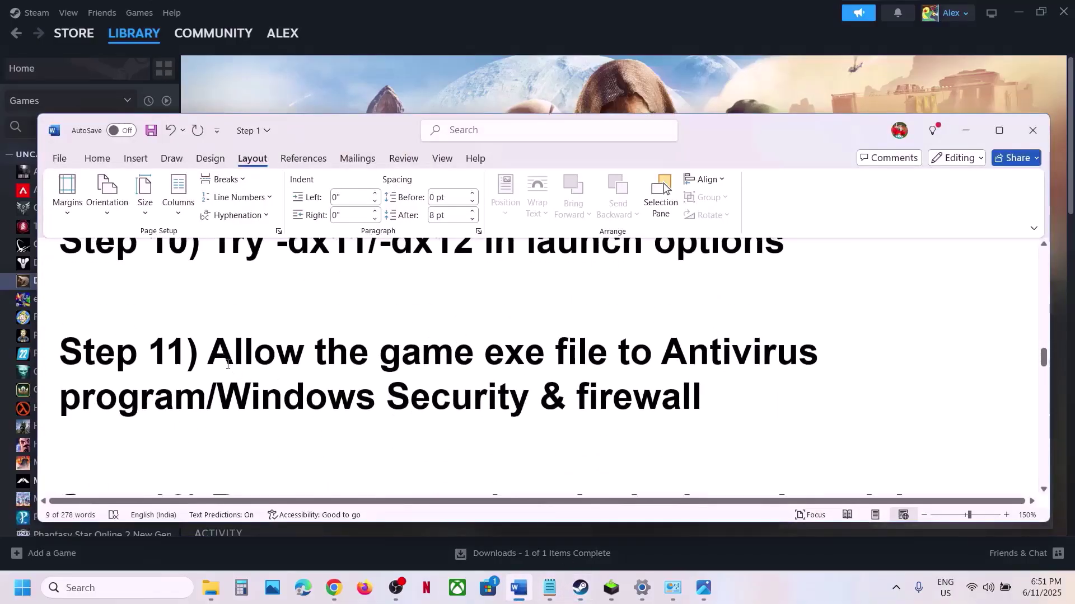
{"action": "left_click_drag", "start_coordinate": [232, 357], "coordinate": [199, 395]}
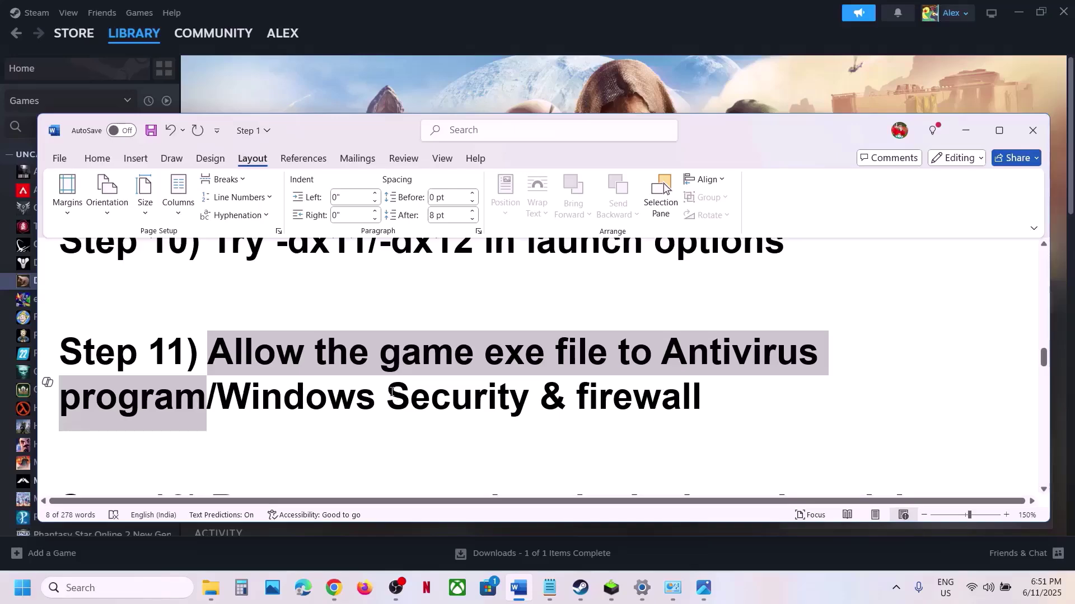
{"action": "left_click_drag", "start_coordinate": [226, 400], "coordinate": [722, 448]}
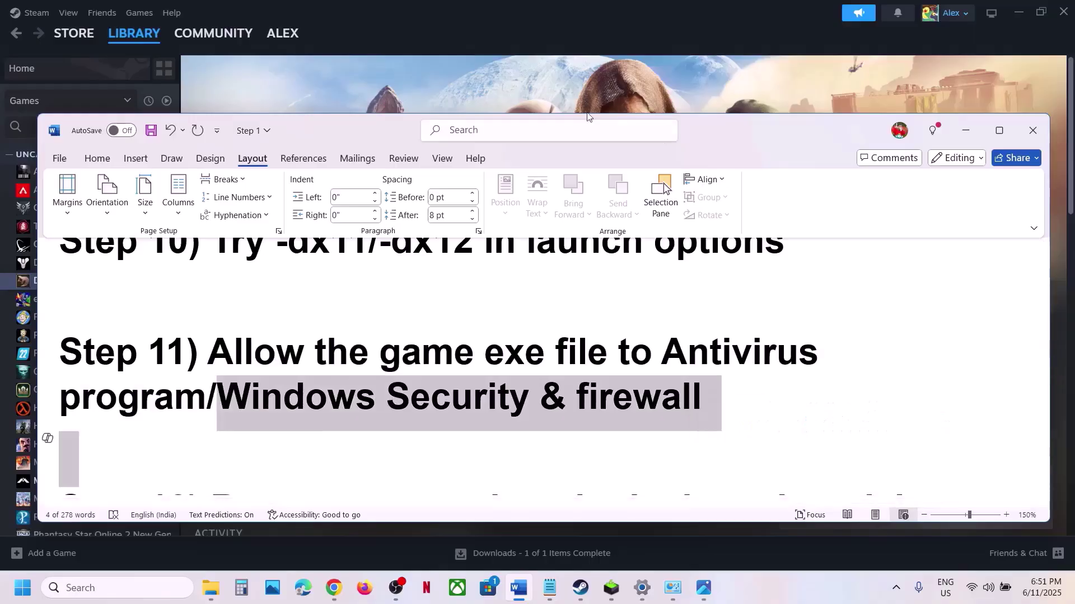
{"action": "left_click", "coordinate": [565, 103]}
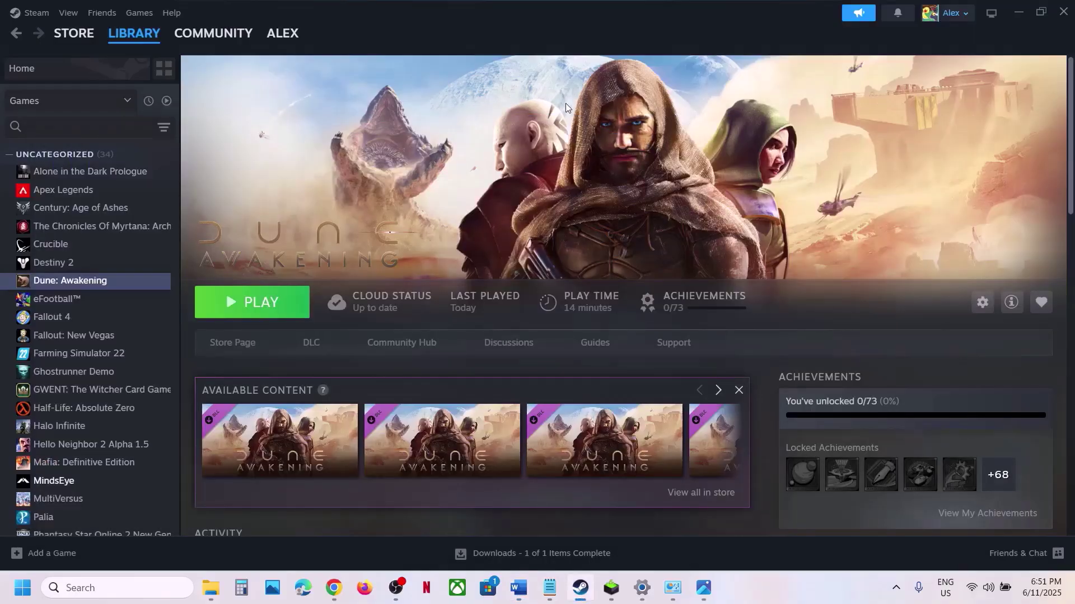
Switch to Windows Settings and open the Controlled folder access allowed-apps list under Windows Security's ransomware protection.
{"action": "key", "text": "alt+Tab"}
{"action": "left_click", "coordinate": [112, 441]}
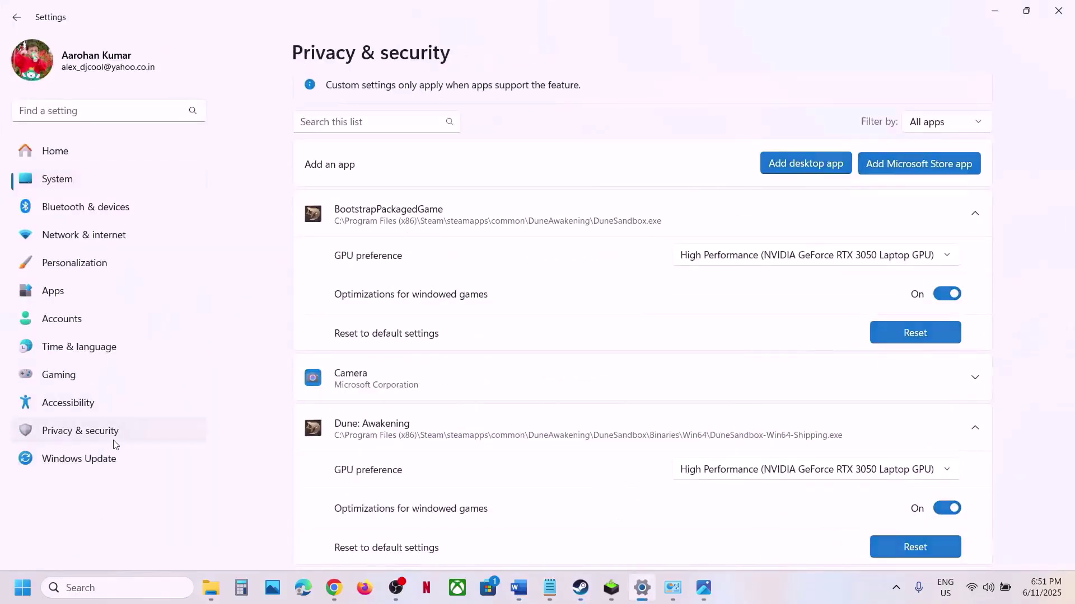
{"action": "left_click", "coordinate": [945, 145]}
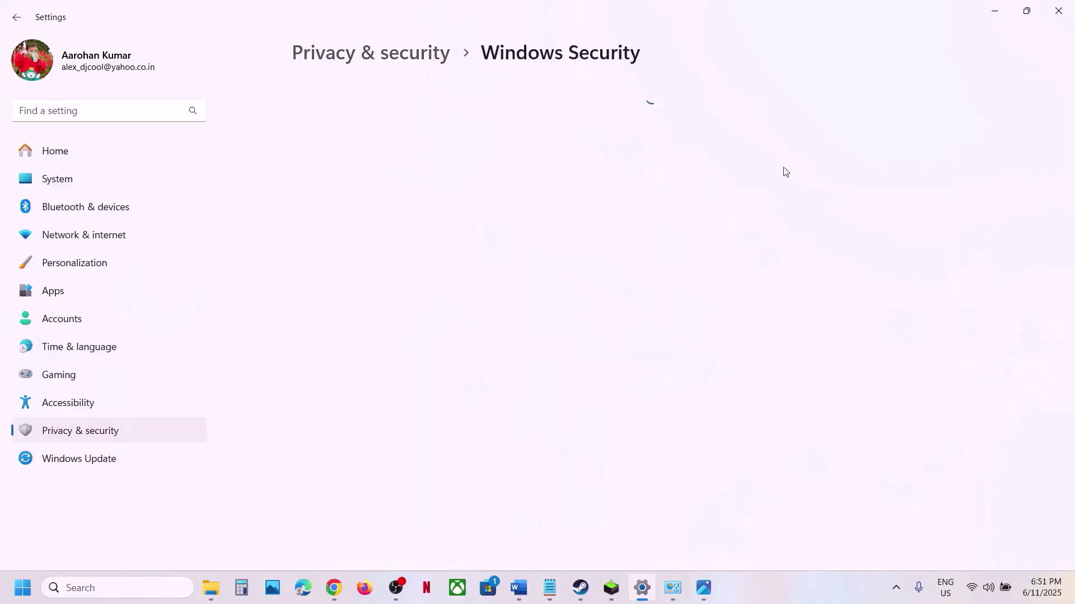
{"action": "left_click", "coordinate": [362, 206]}
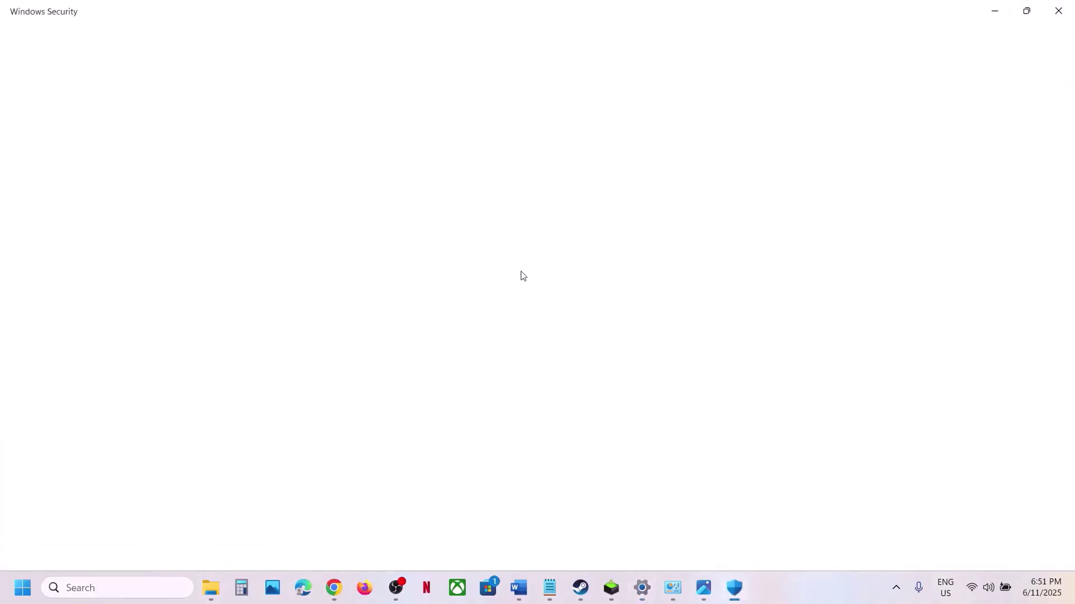
{"action": "scroll", "coordinate": [425, 204], "scroll_direction": "down", "scroll_amount": 3}
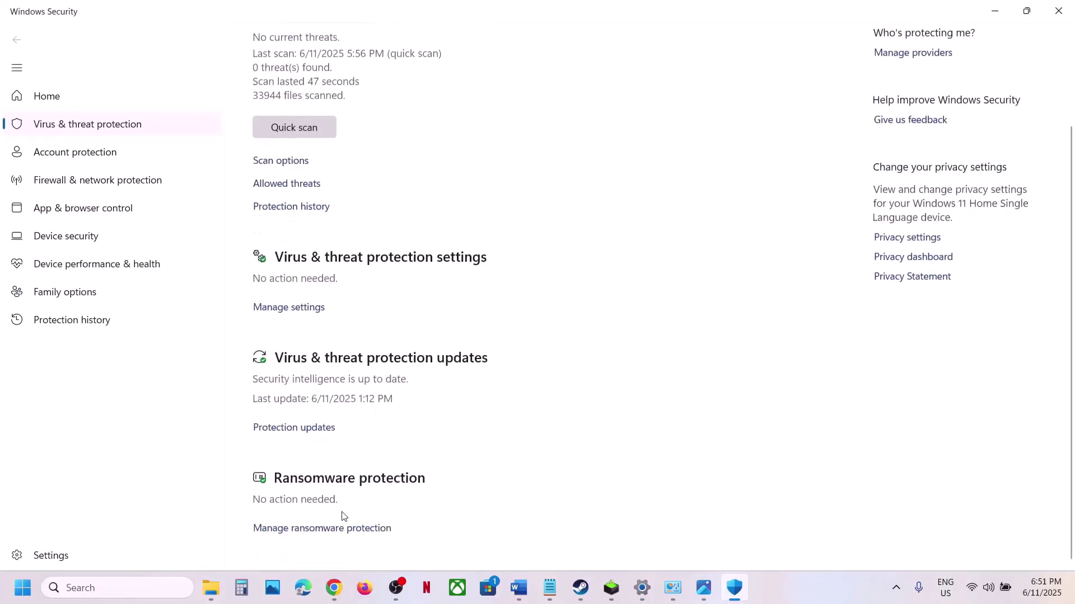
{"action": "left_click", "coordinate": [312, 529]}
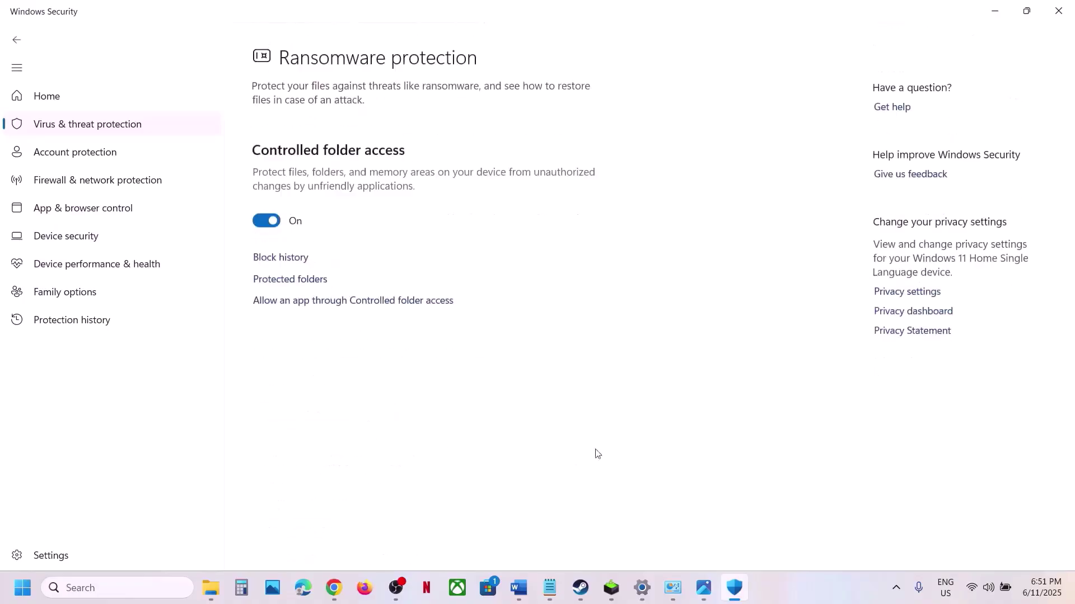
{"action": "left_click", "coordinate": [398, 292]}
{"action": "left_click", "coordinate": [451, 406]}
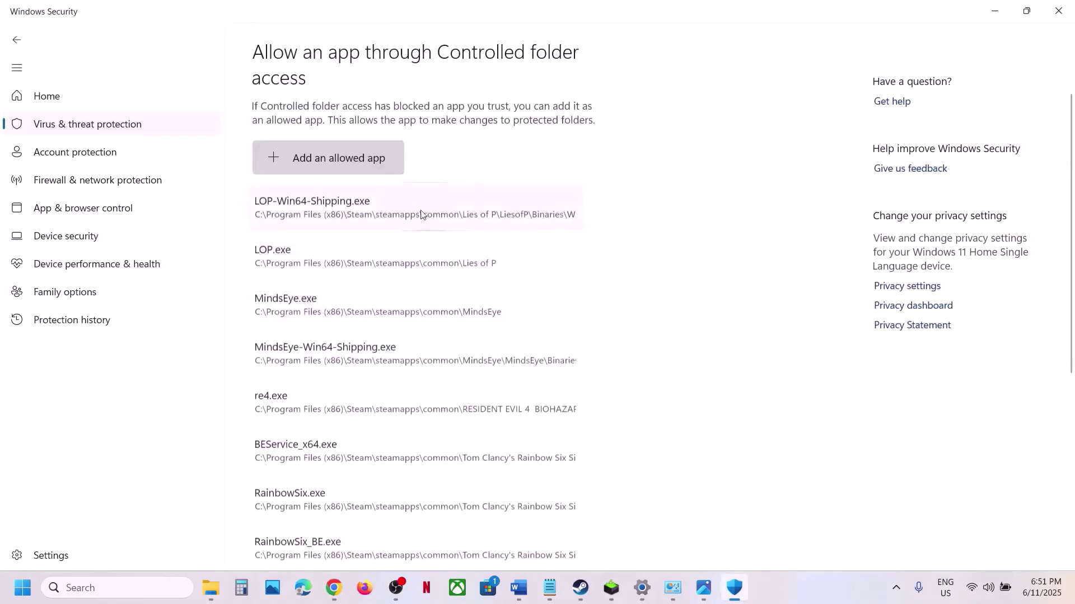
Add DuneSandbox from the steamapps\common\DuneAwakening folder as an allowed app for Controlled folder access.
{"action": "left_click", "coordinate": [333, 164]}
{"action": "left_click", "coordinate": [342, 215]}
{"action": "left_click", "coordinate": [330, 39]}
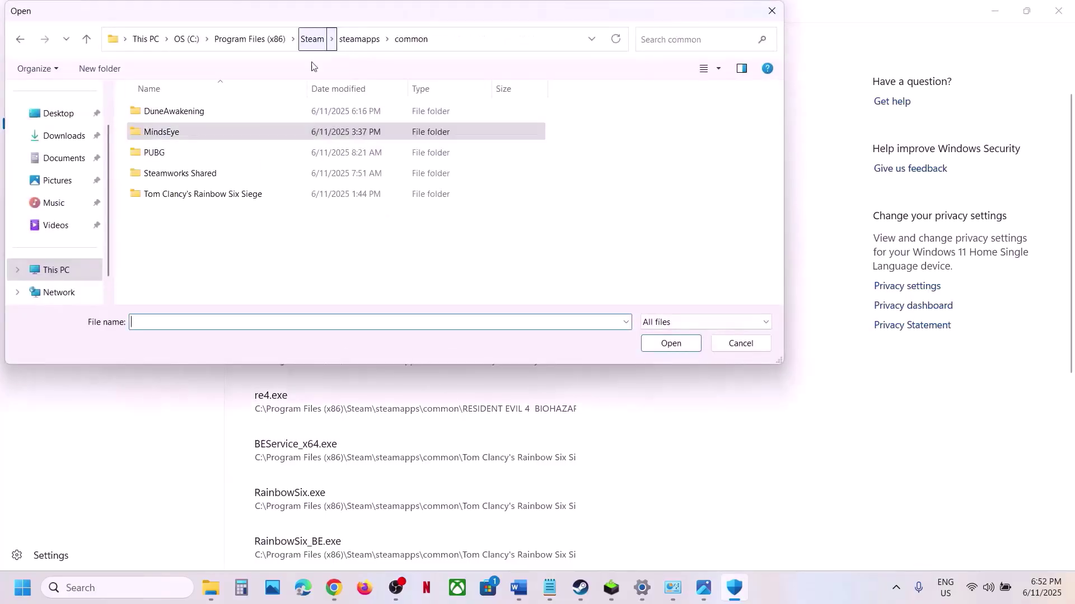
{"action": "left_click", "coordinate": [163, 116]}
{"action": "double_click", "coordinate": [162, 115]}
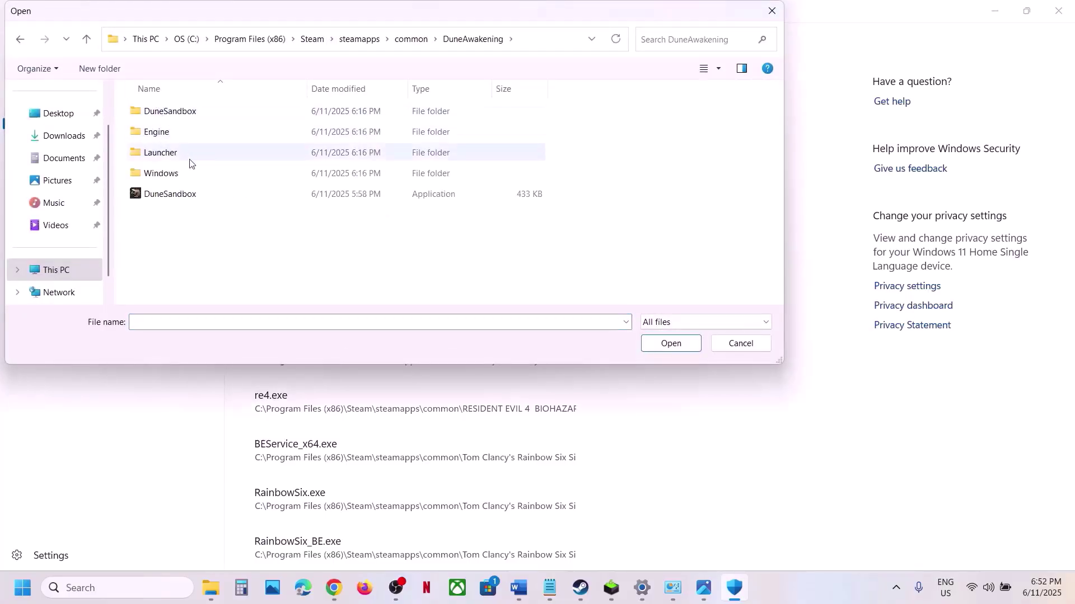
{"action": "left_click", "coordinate": [169, 196]}
{"action": "left_click", "coordinate": [672, 344]}
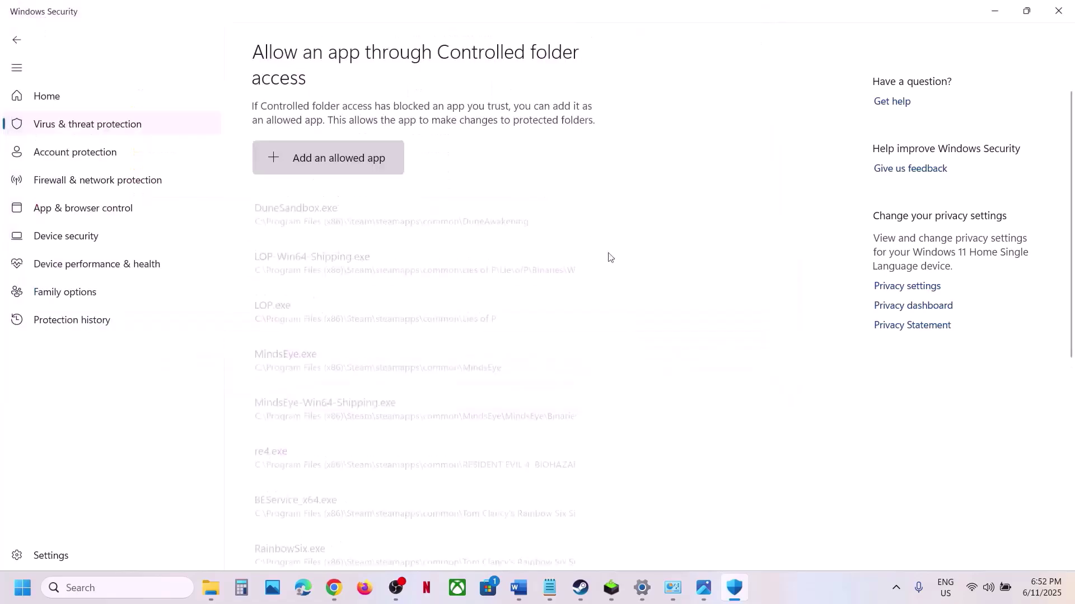
Allow DuneSandbox-Win64-Shipping from the DuneSandbox\Binaries\Win64 folder through Controlled folder access.
{"action": "left_click", "coordinate": [338, 155]}
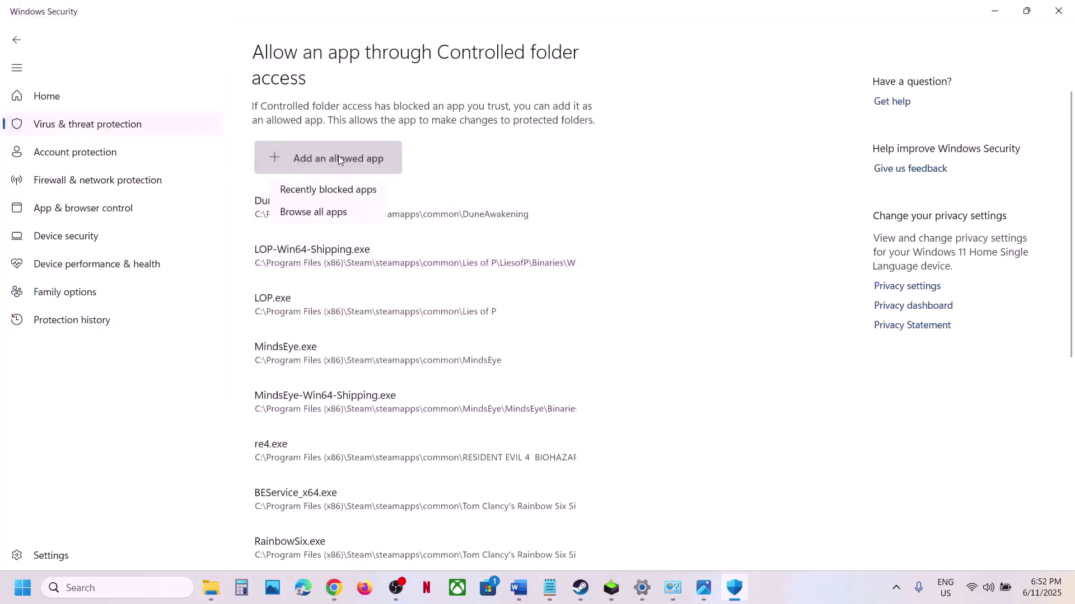
{"action": "left_click", "coordinate": [330, 213]}
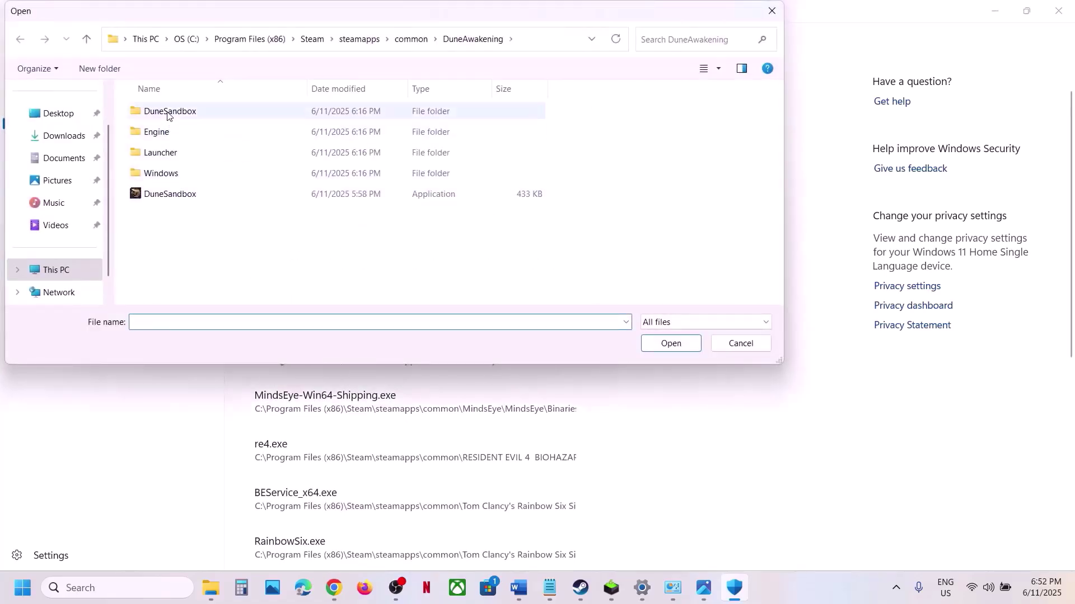
{"action": "double_click", "coordinate": [168, 112]}
{"action": "double_click", "coordinate": [175, 114]}
{"action": "double_click", "coordinate": [176, 115]}
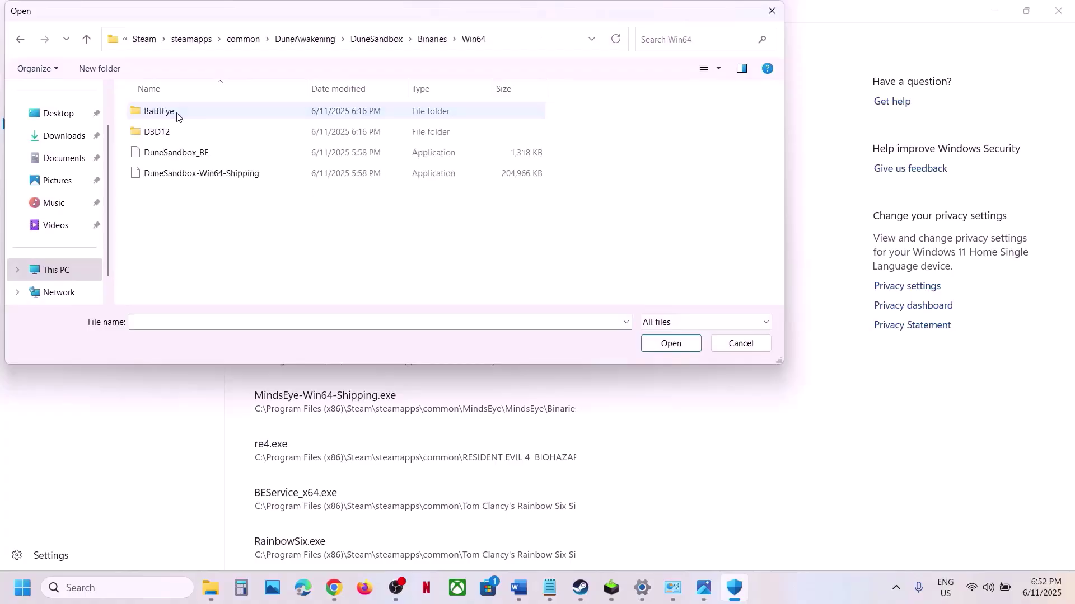
{"action": "left_click", "coordinate": [177, 174]}
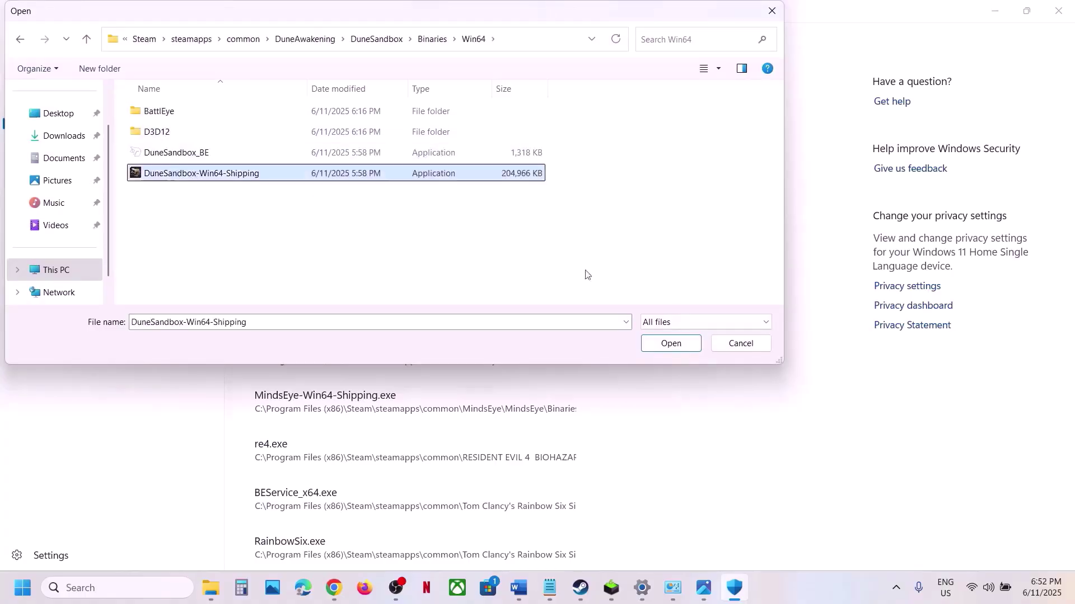
{"action": "left_click", "coordinate": [695, 347]}
Add DuneSandbox_BE from the Win64 folder to the Controlled folder access allowed apps.
{"action": "left_click", "coordinate": [354, 168]}
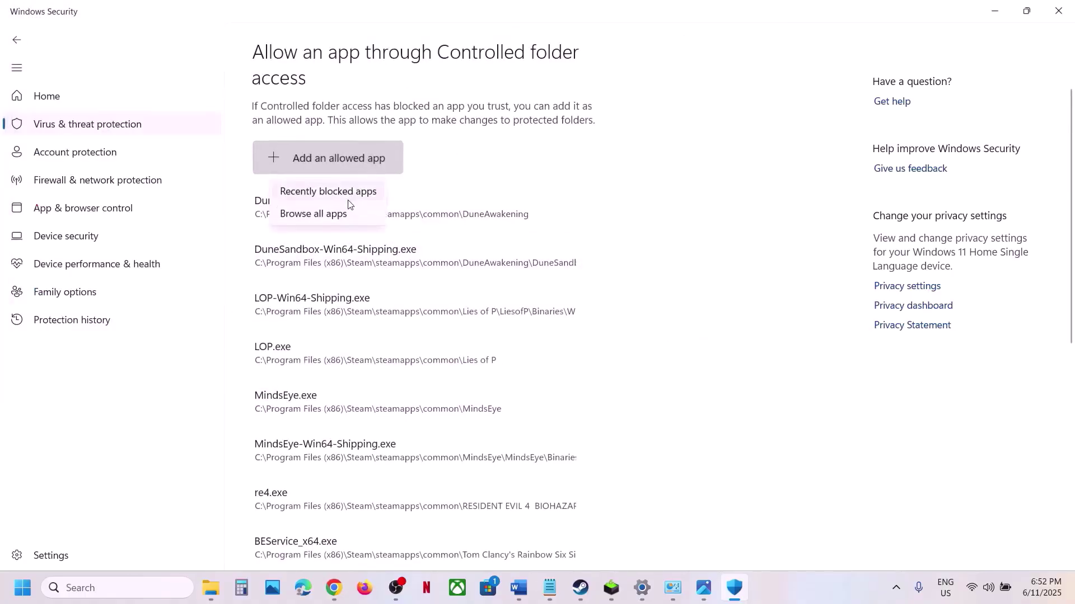
{"action": "left_click", "coordinate": [342, 216]}
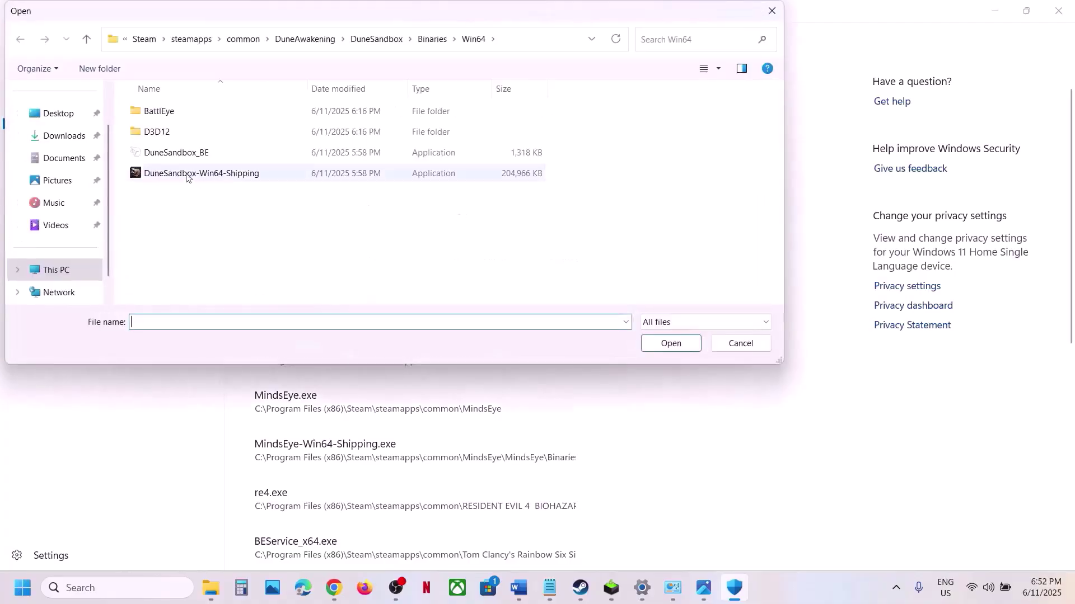
{"action": "left_click", "coordinate": [177, 153]}
{"action": "left_click", "coordinate": [671, 343]}
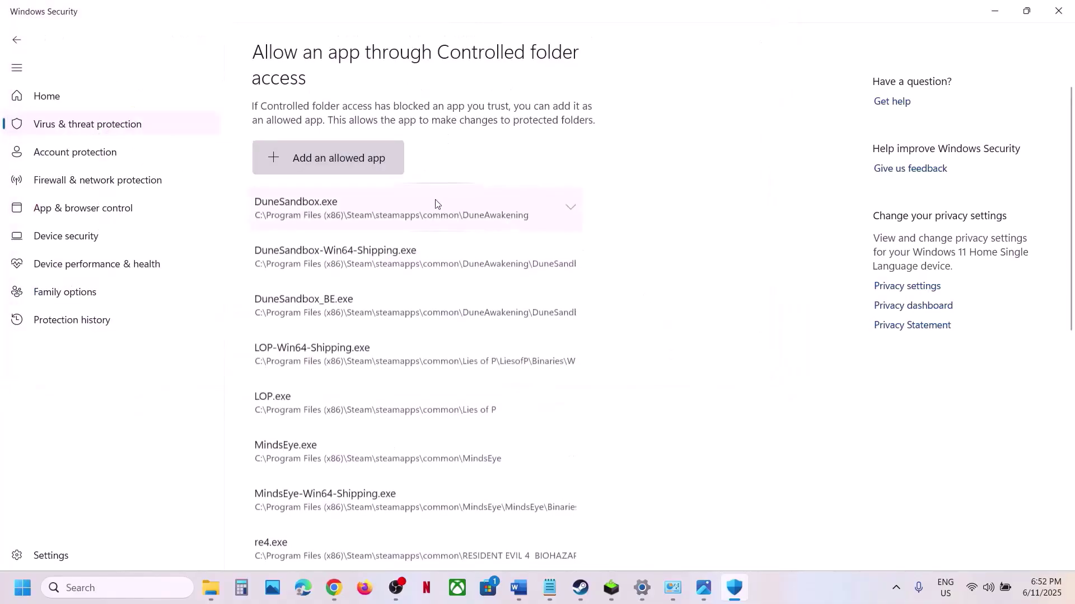
Add BEService_x64 from the Win64\BattlEye folder to the Controlled folder access allowed apps.
{"action": "left_click", "coordinate": [358, 160]}
{"action": "left_click", "coordinate": [329, 216]}
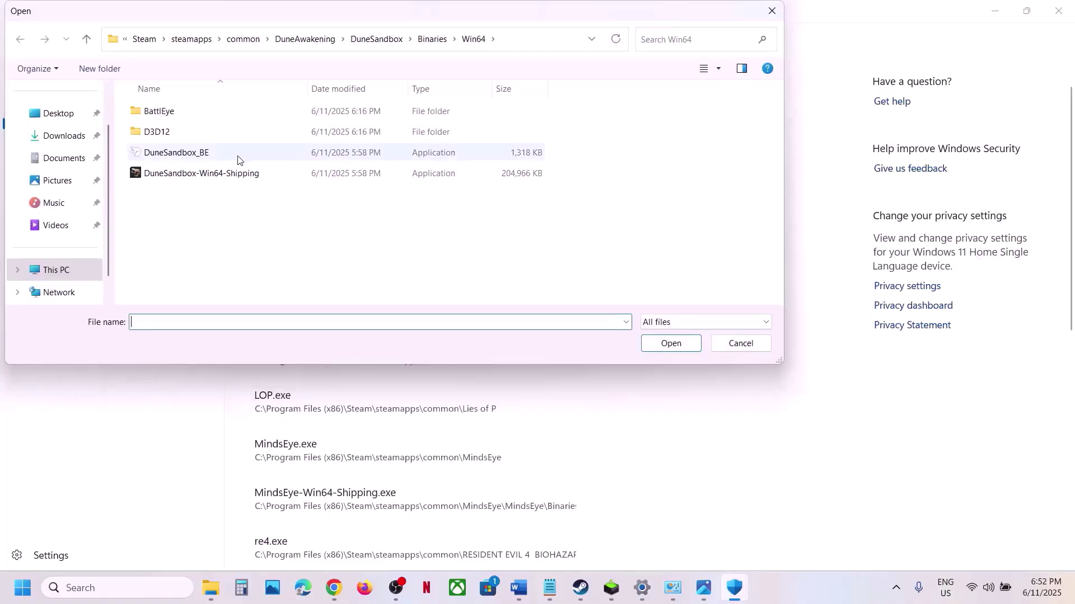
{"action": "double_click", "coordinate": [159, 111]}
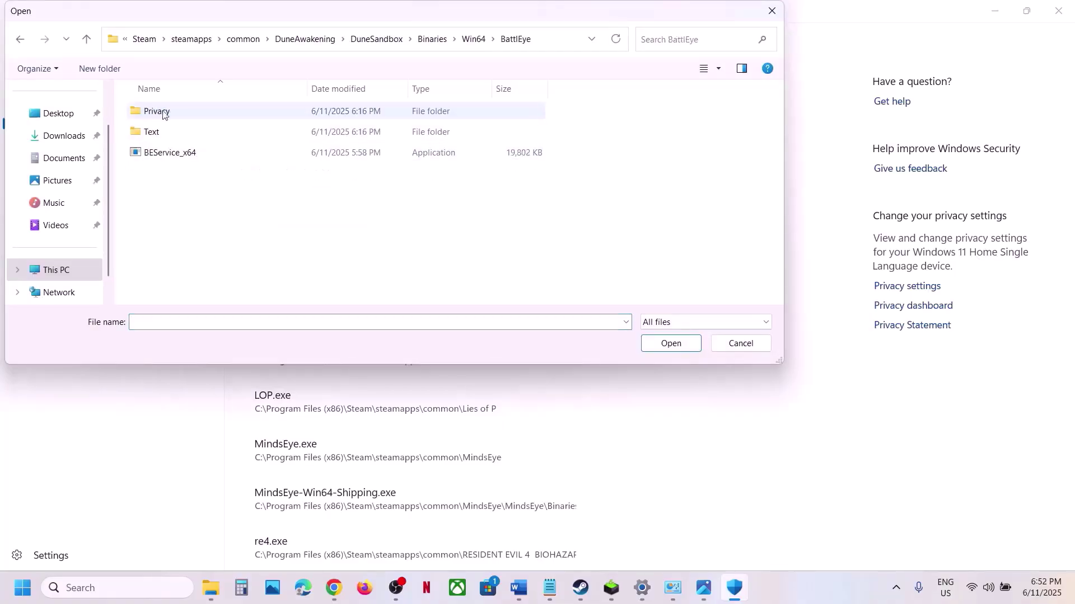
{"action": "left_click", "coordinate": [178, 153]}
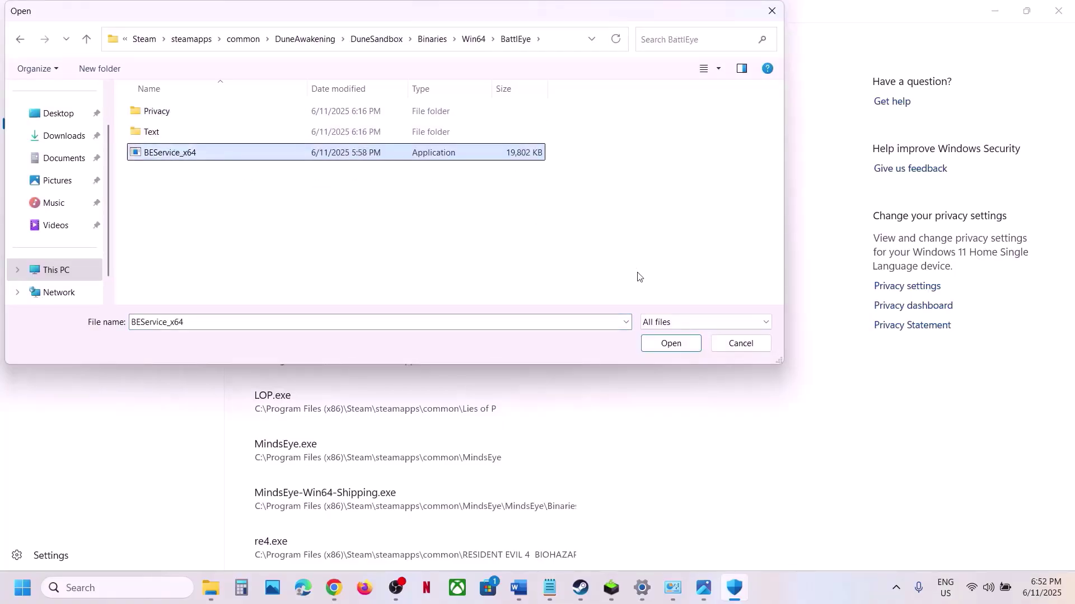
{"action": "left_click", "coordinate": [661, 346]}
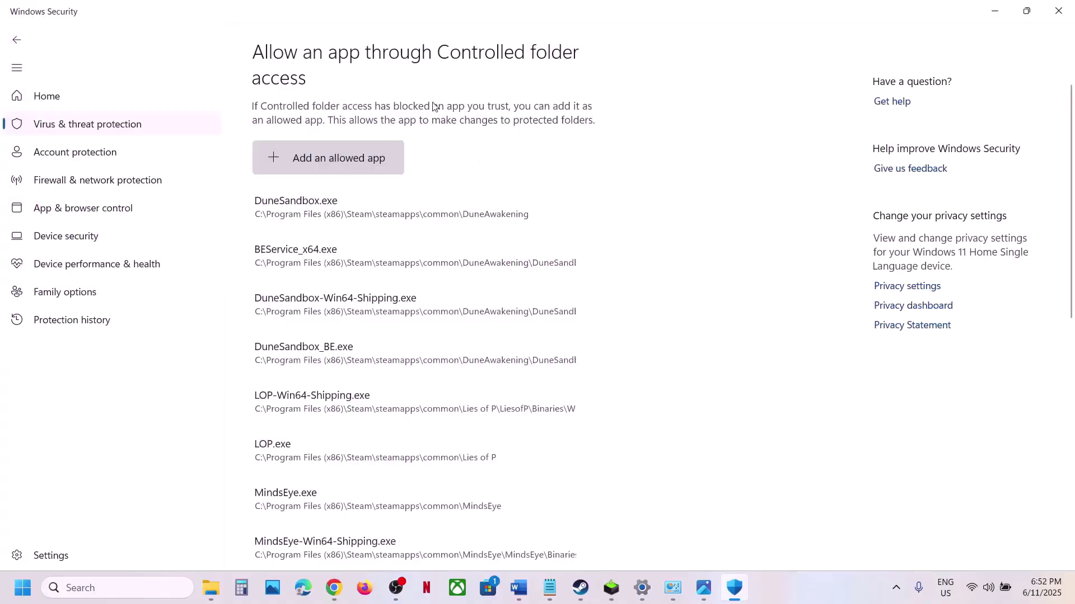
Add DuneSandbox from the DuneAwakening folder to the Controlled folder access allowed apps again.
{"action": "left_click", "coordinate": [341, 159]}
{"action": "left_click", "coordinate": [330, 212]}
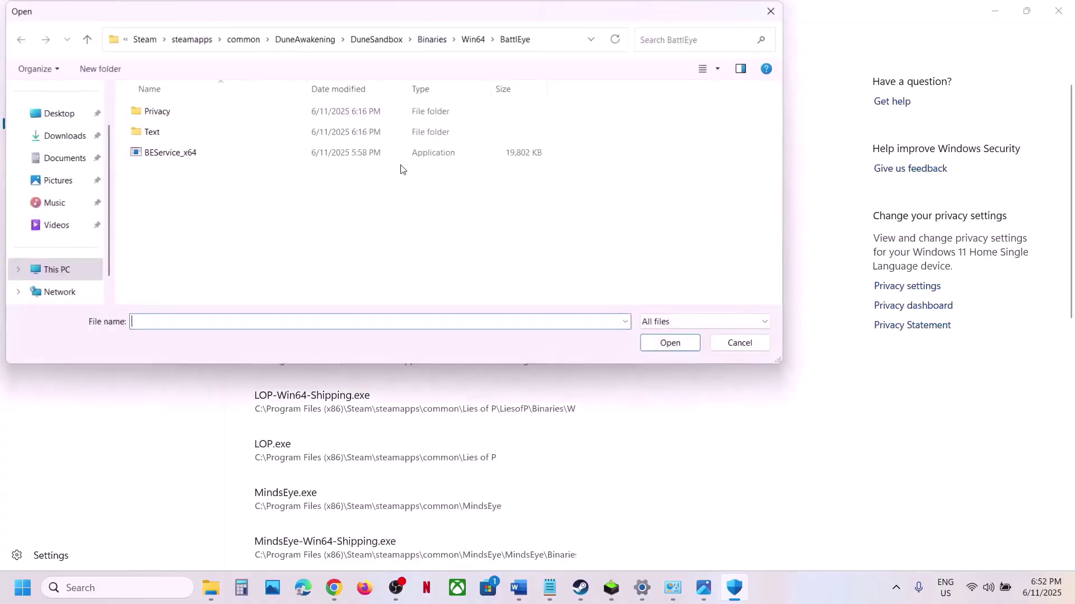
{"action": "left_click", "coordinate": [88, 40]}
{"action": "left_click", "coordinate": [87, 40]}
{"action": "left_click", "coordinate": [149, 111]}
{"action": "double_click", "coordinate": [149, 112]}
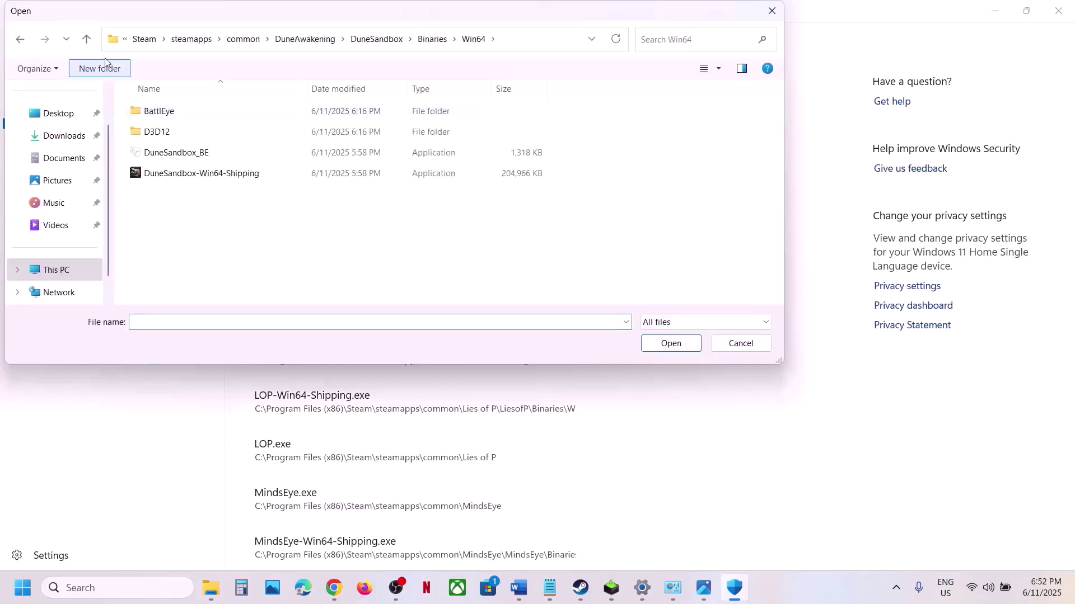
{"action": "left_click", "coordinate": [88, 39]}
{"action": "left_click", "coordinate": [87, 40]}
{"action": "left_click", "coordinate": [87, 41]}
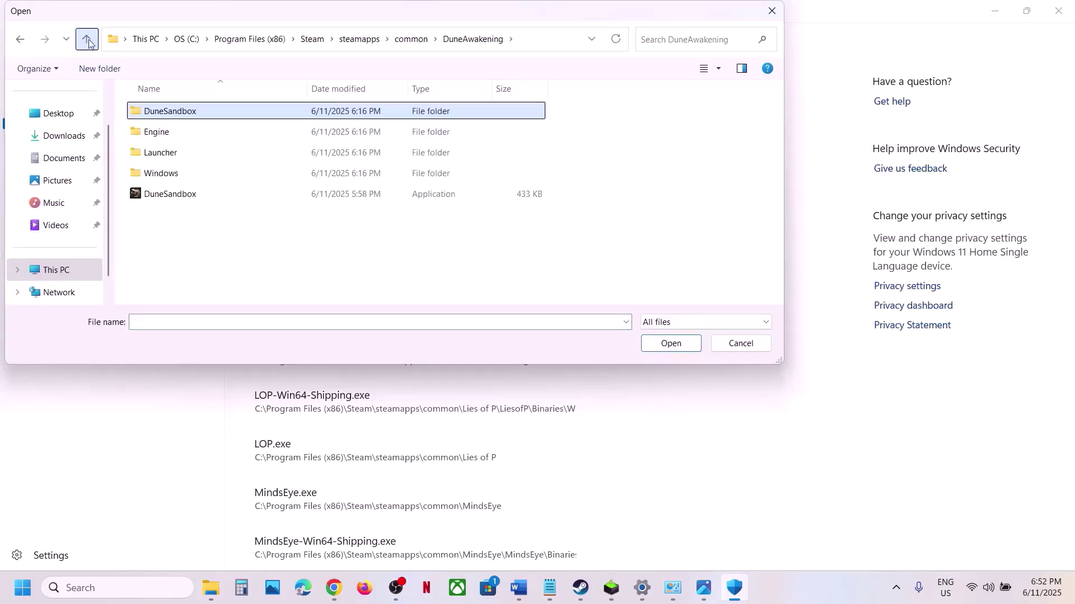
{"action": "left_click", "coordinate": [159, 199]}
{"action": "left_click", "coordinate": [672, 344]}
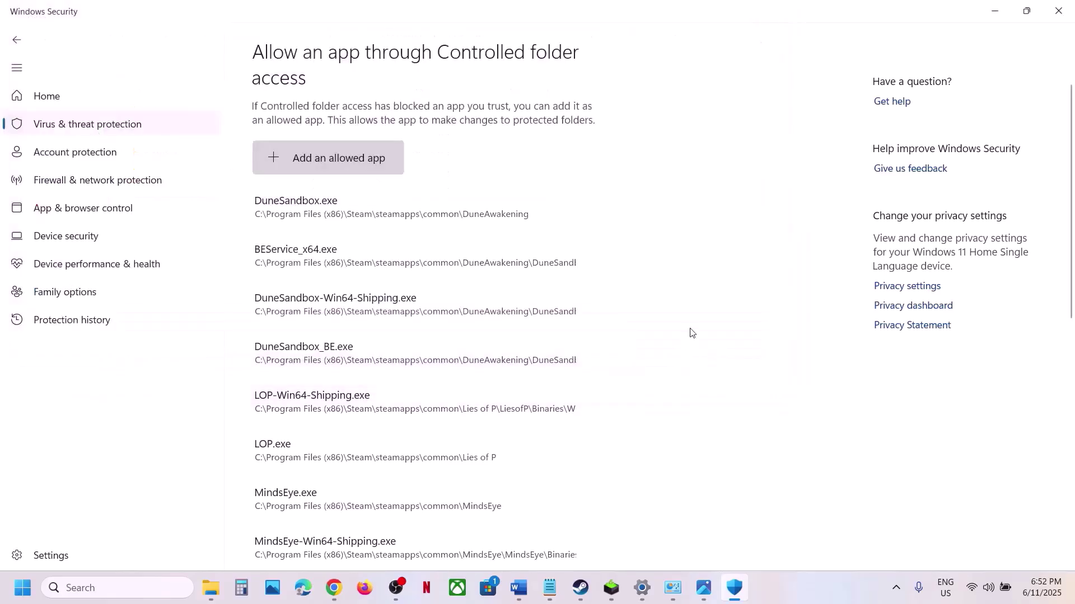
Open Control Panel's list of apps allowed through Windows Defender Firewall and unlock it for changes.
{"action": "left_click", "coordinate": [119, 588]}
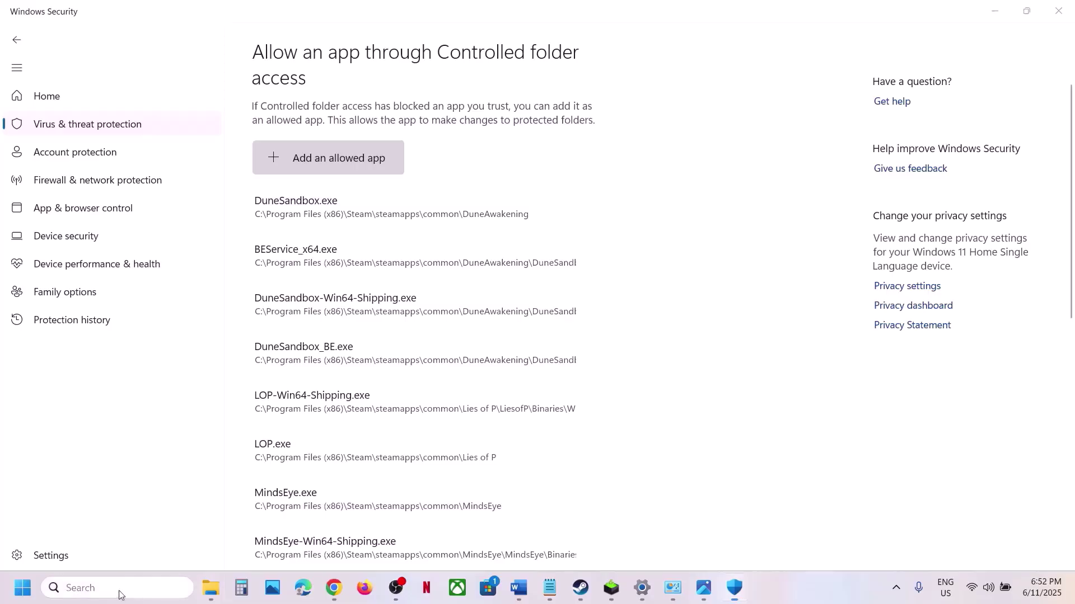
{"action": "type", "text": "control"}
{"action": "key", "text": "Return"}
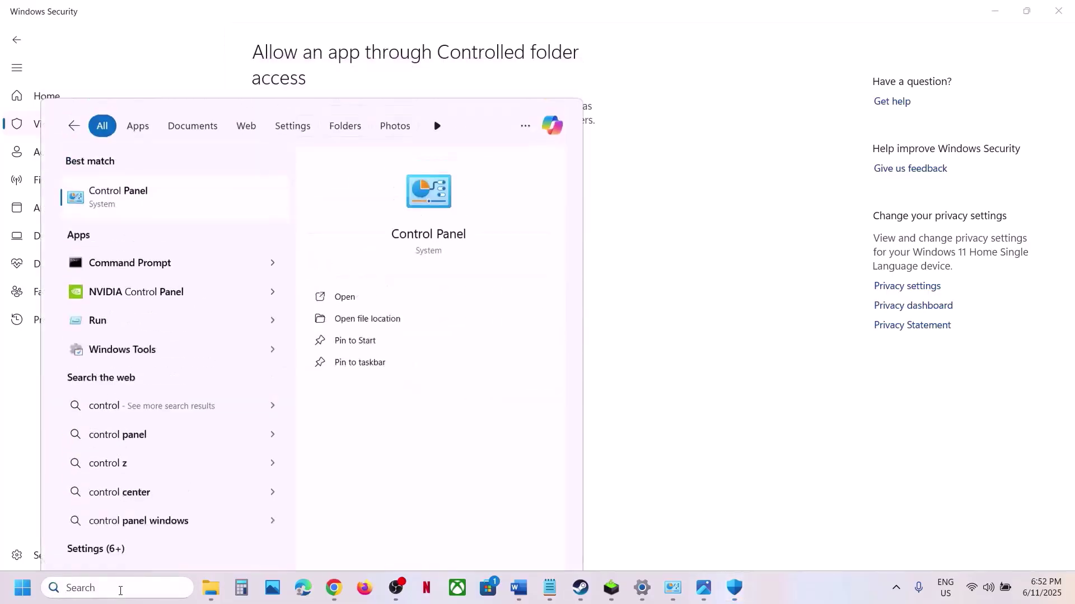
{"action": "left_click", "coordinate": [411, 115]}
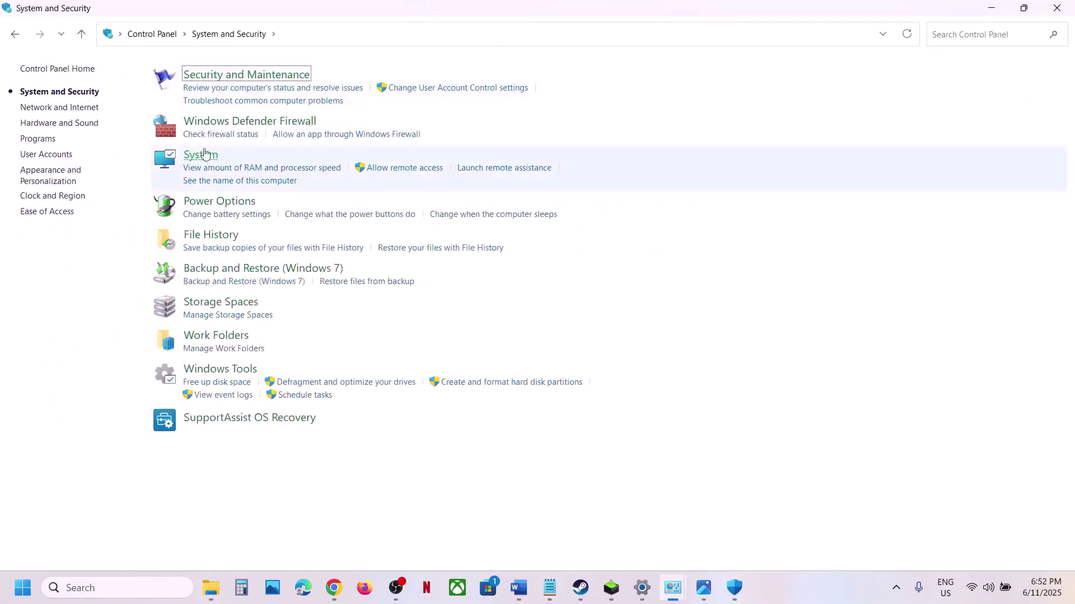
{"action": "left_click", "coordinate": [239, 121]}
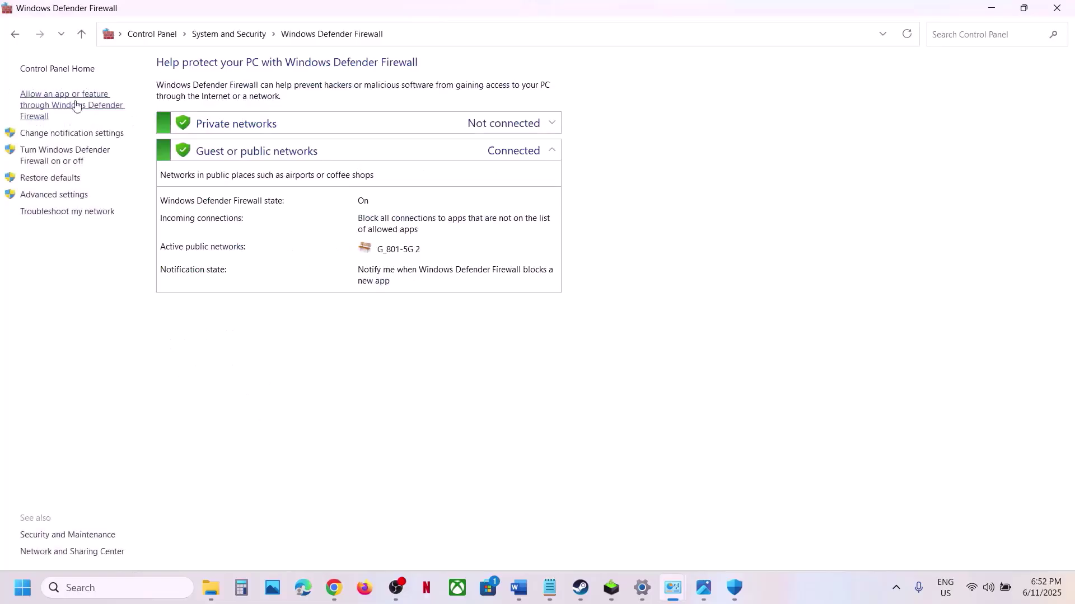
{"action": "left_click", "coordinate": [53, 108]}
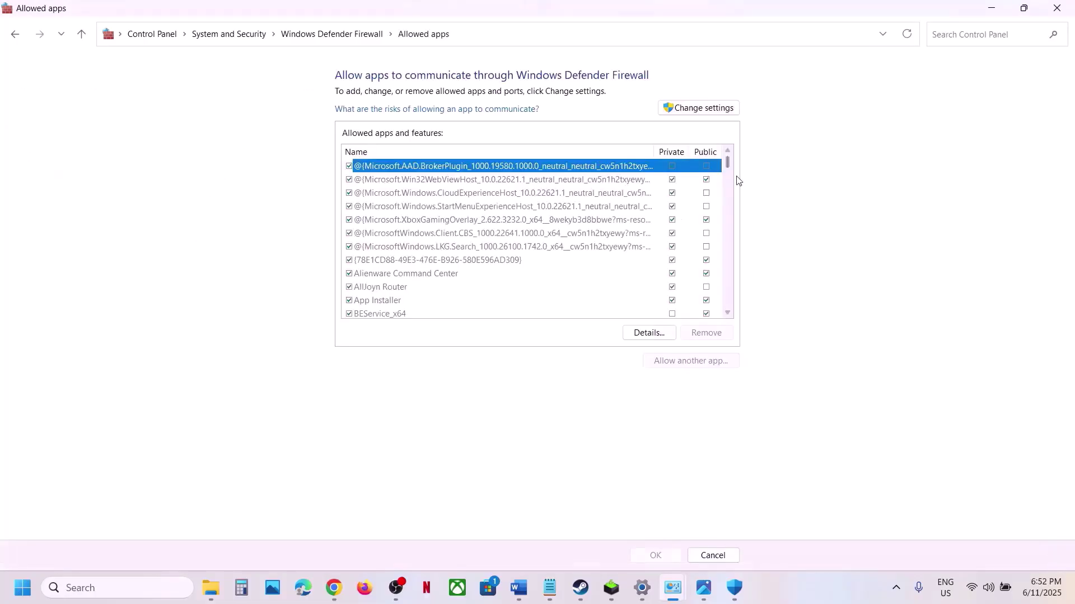
{"action": "left_click", "coordinate": [699, 108]}
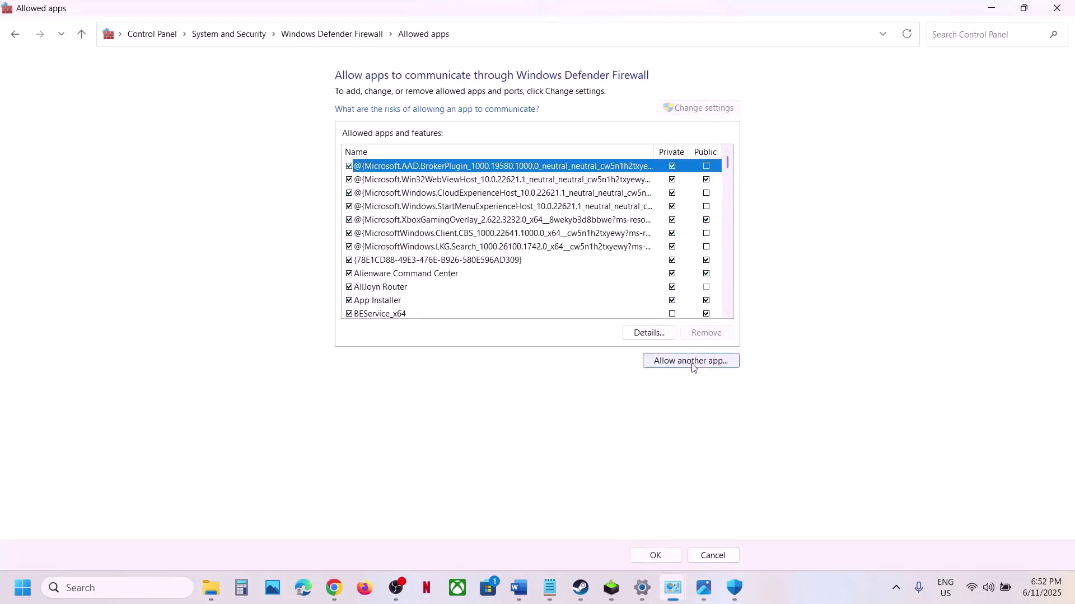
Add DuneSandbox from the steamapps\common\DuneAwakening folder to the firewall's allowed apps.
{"action": "left_click", "coordinate": [692, 361]}
{"action": "left_click", "coordinate": [630, 357]}
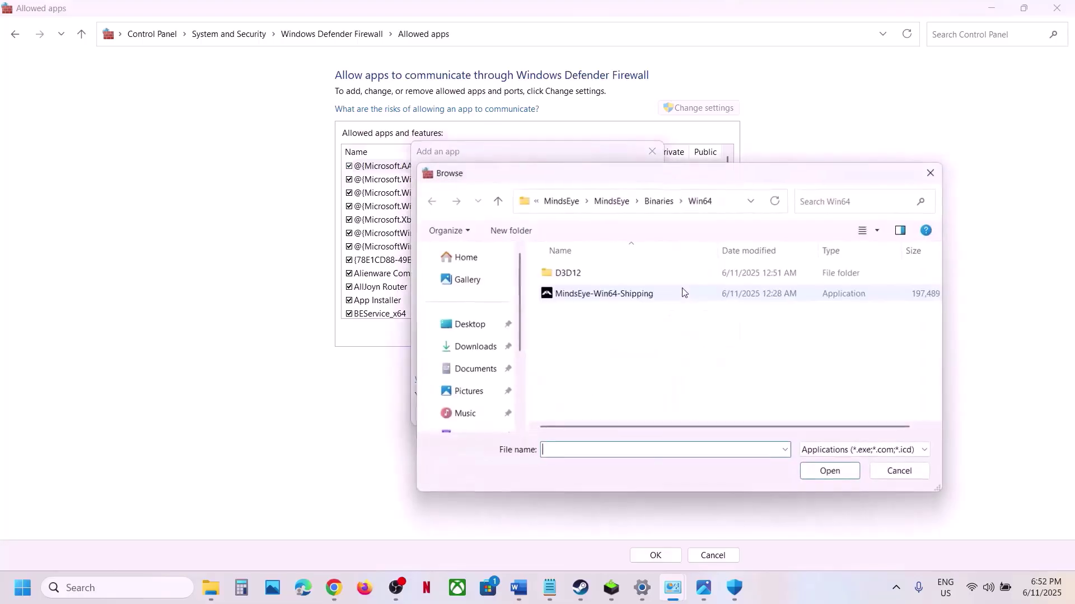
{"action": "left_click", "coordinate": [560, 200]}
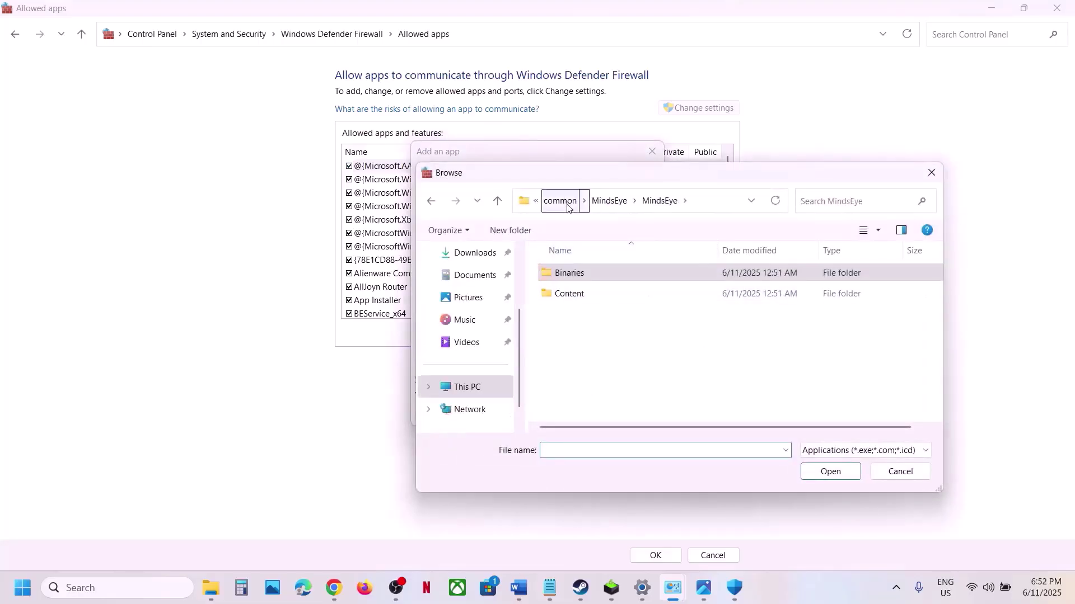
{"action": "left_click", "coordinate": [560, 200]}
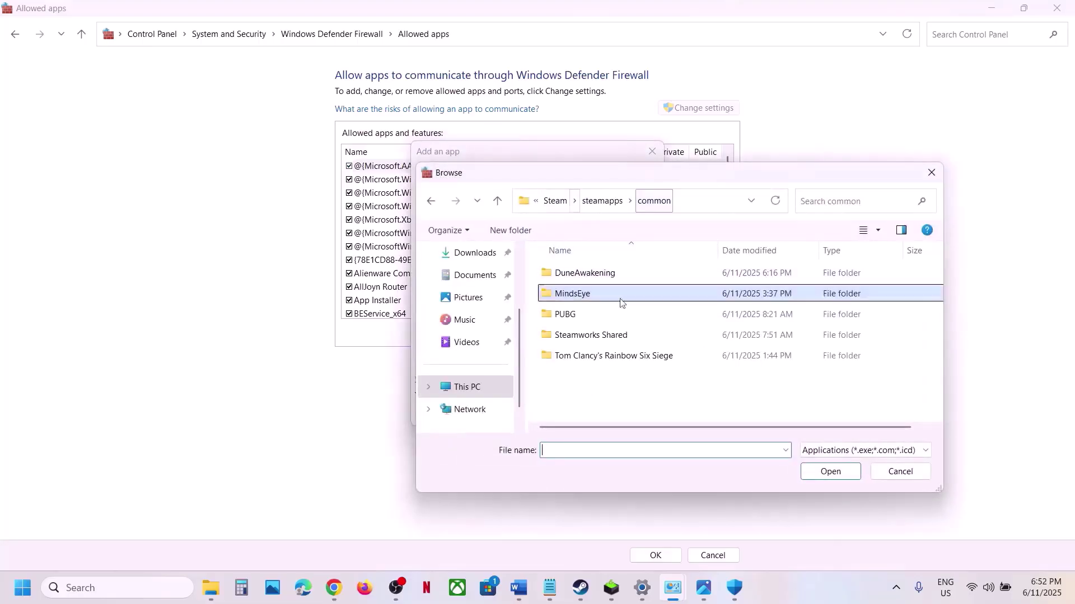
{"action": "double_click", "coordinate": [585, 274]}
{"action": "left_click", "coordinate": [625, 356]}
{"action": "left_click", "coordinate": [807, 473]}
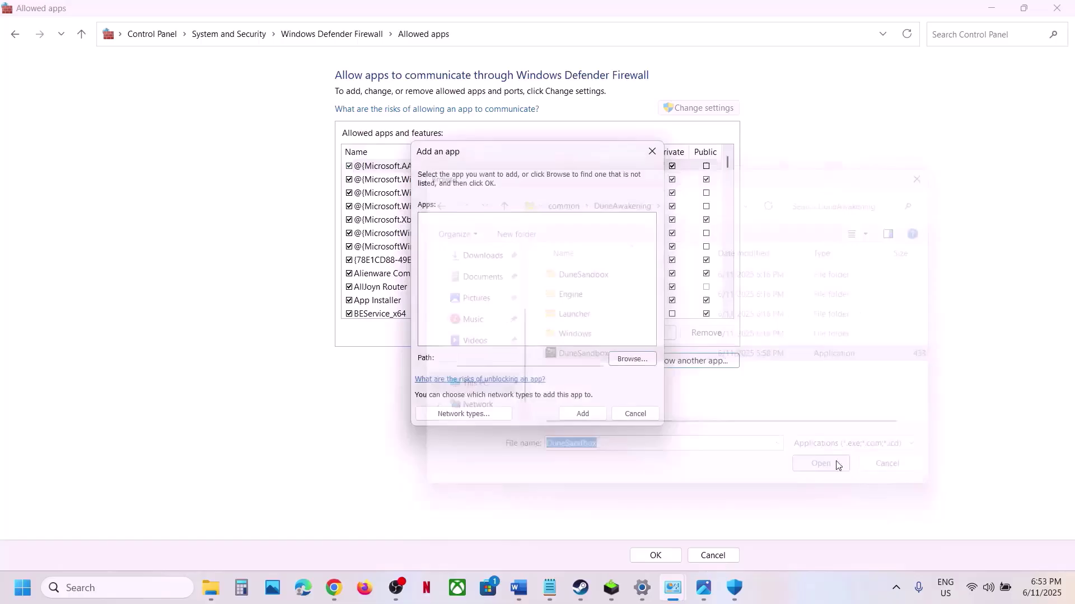
{"action": "left_click", "coordinate": [582, 413]}
Allow DuneSandbox-Win64-Shipping from the DuneSandbox\Binaries\Win64 folder through Windows Defender Firewall.
{"action": "left_click", "coordinate": [664, 363]}
{"action": "left_click", "coordinate": [644, 356]}
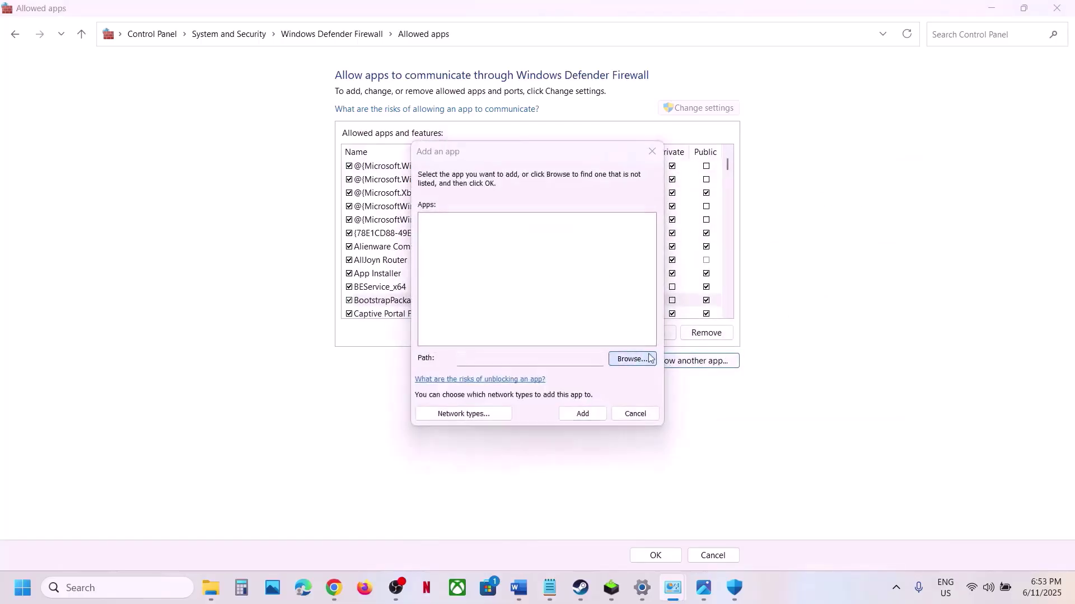
{"action": "double_click", "coordinate": [593, 275]}
{"action": "double_click", "coordinate": [594, 274]}
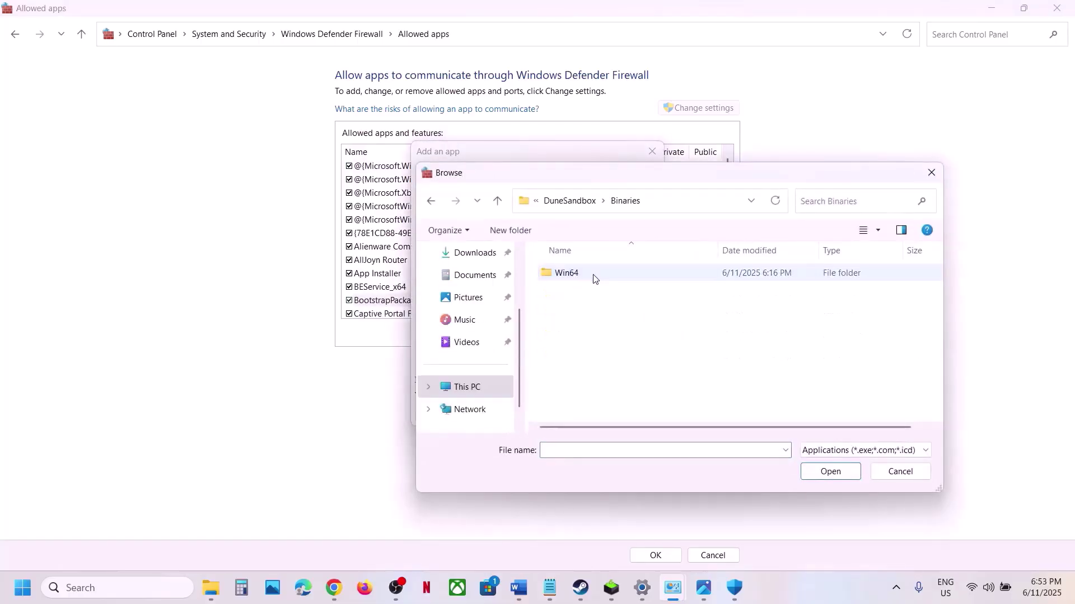
{"action": "double_click", "coordinate": [592, 274]}
{"action": "left_click", "coordinate": [610, 335]}
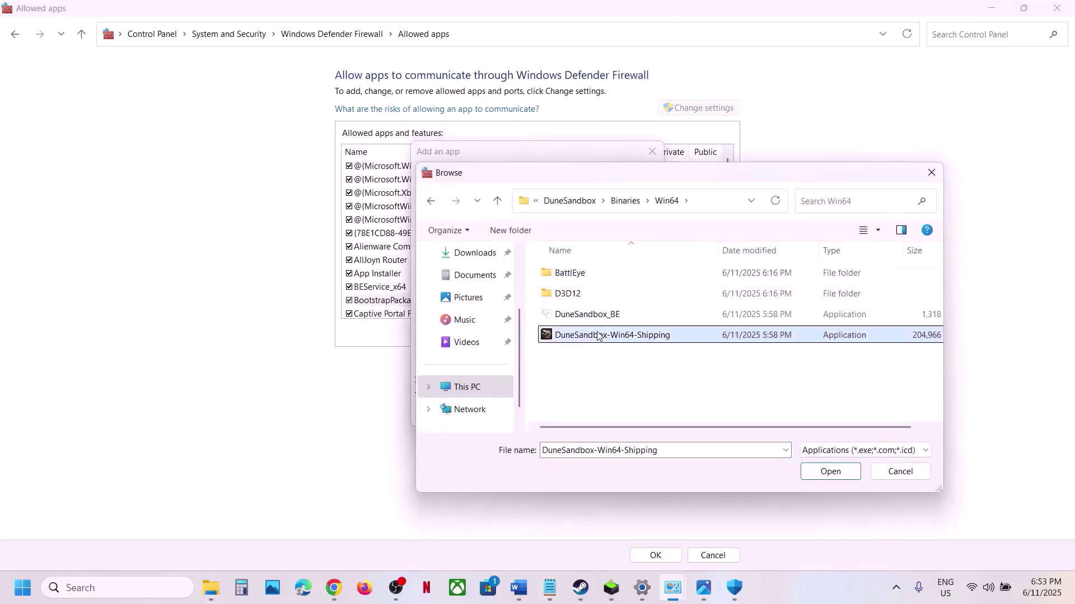
{"action": "left_click", "coordinate": [823, 475]}
{"action": "left_click", "coordinate": [583, 414]}
Add DuneSandbox_BE from the Win64 folder to the firewall's allowed apps.
{"action": "left_click", "coordinate": [635, 343]}
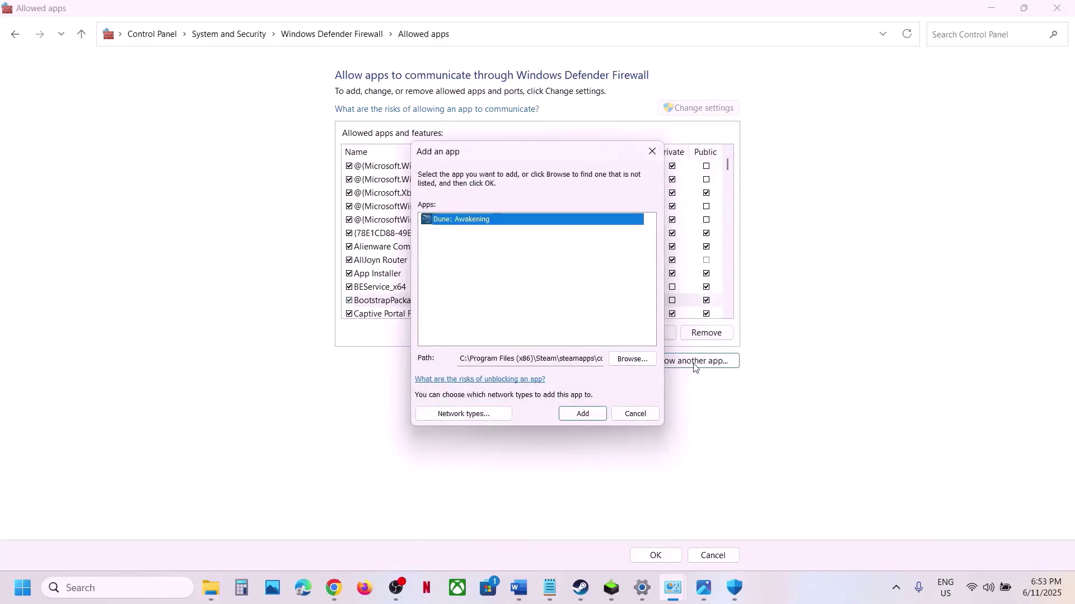
{"action": "left_click", "coordinate": [648, 363]}
{"action": "left_click", "coordinate": [587, 314]}
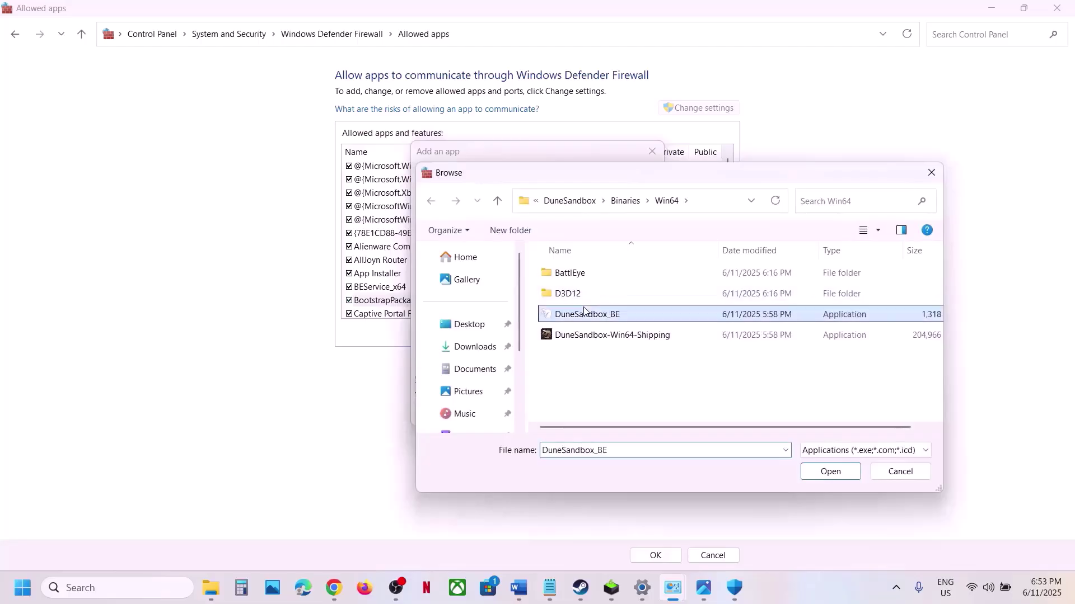
{"action": "left_click", "coordinate": [830, 471]}
{"action": "left_click", "coordinate": [582, 413]}
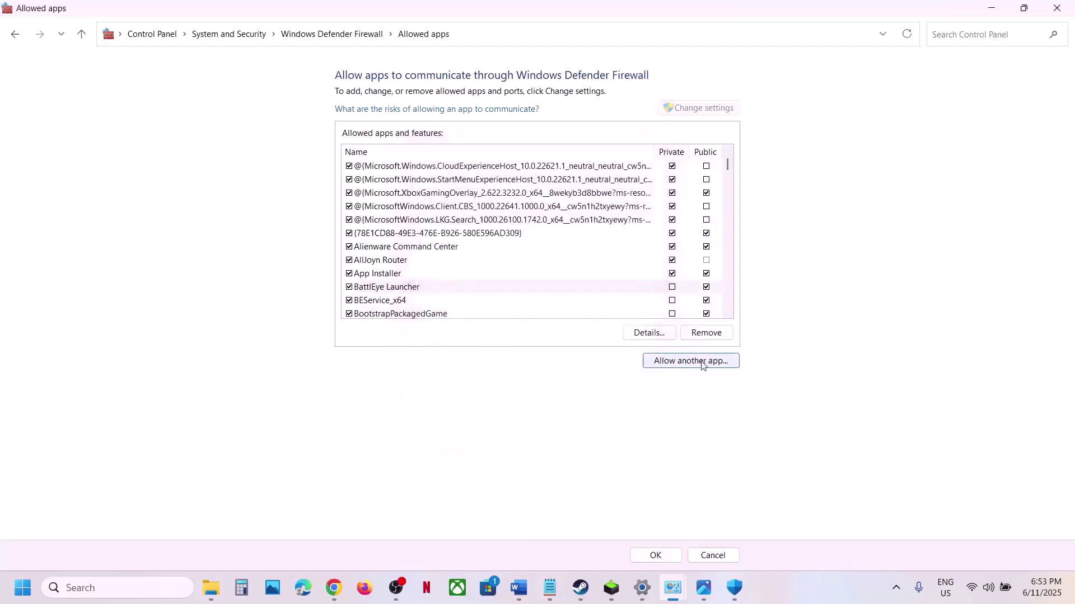
Allow BEService_x64 from the Win64\BattlEye folder through Windows Defender Firewall.
{"action": "left_click", "coordinate": [700, 361]}
{"action": "left_click", "coordinate": [632, 359]}
{"action": "left_click", "coordinate": [623, 319]}
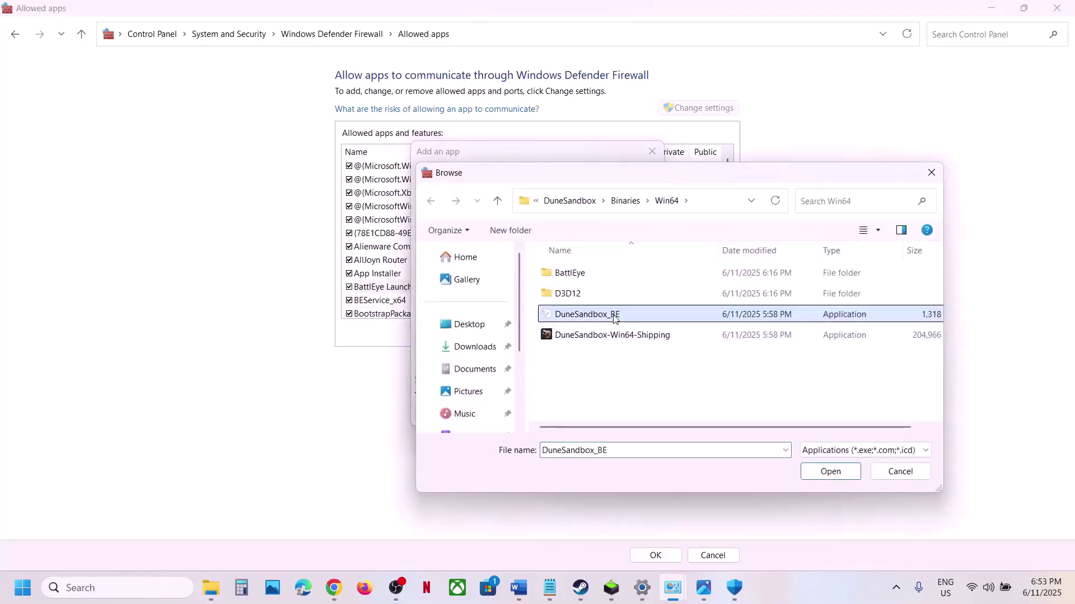
{"action": "left_click", "coordinate": [577, 280]}
{"action": "double_click", "coordinate": [578, 280]}
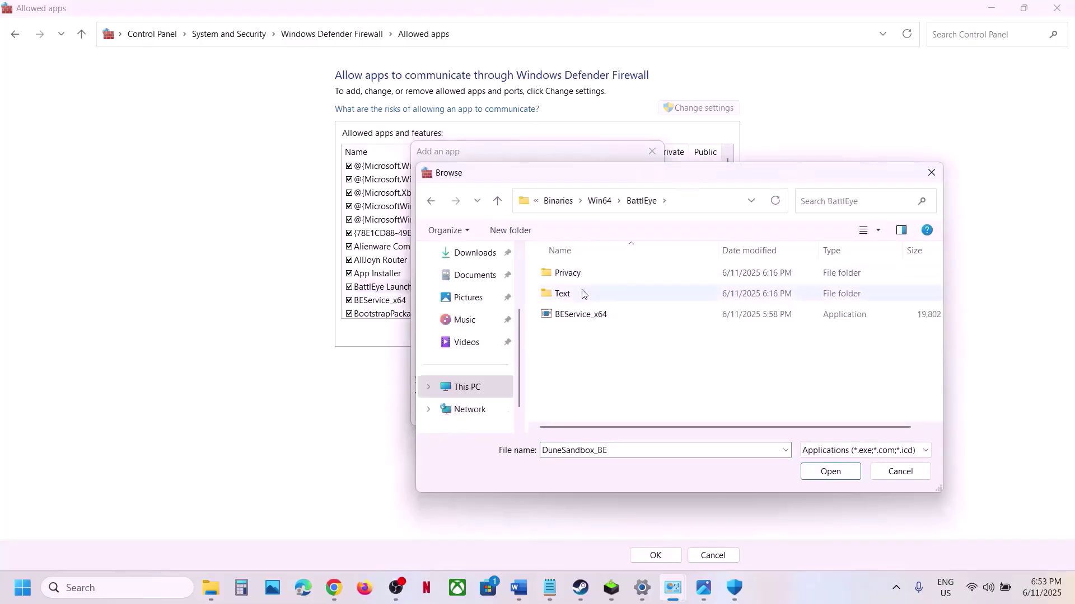
{"action": "left_click", "coordinate": [575, 318]}
{"action": "left_click", "coordinate": [859, 473]}
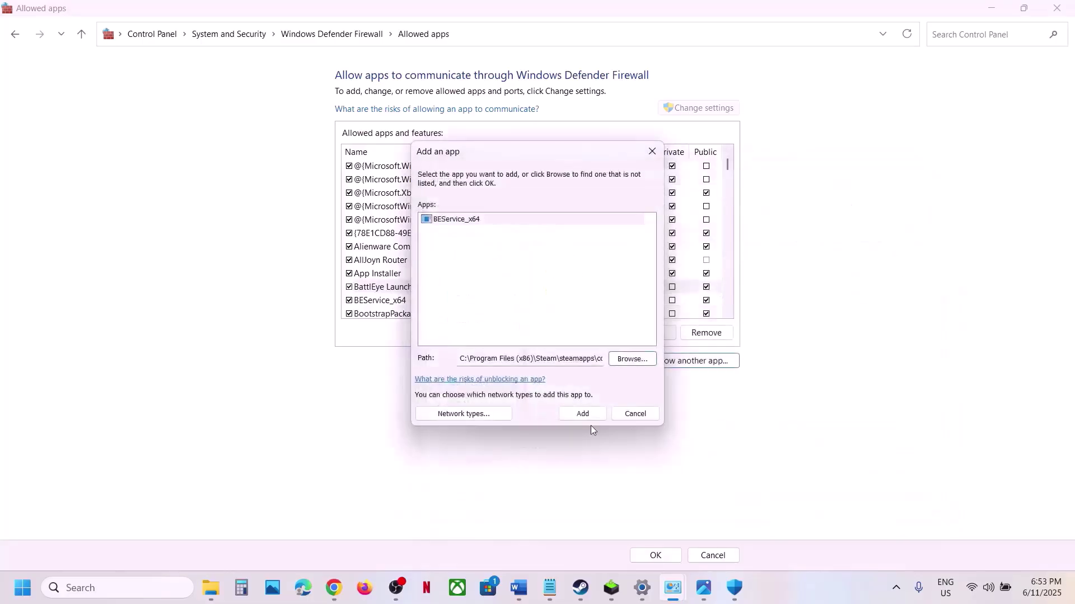
{"action": "left_click", "coordinate": [586, 415]}
Close the firewall's allowed apps window, Windows Security and Settings.
{"action": "left_click", "coordinate": [1056, 11]}
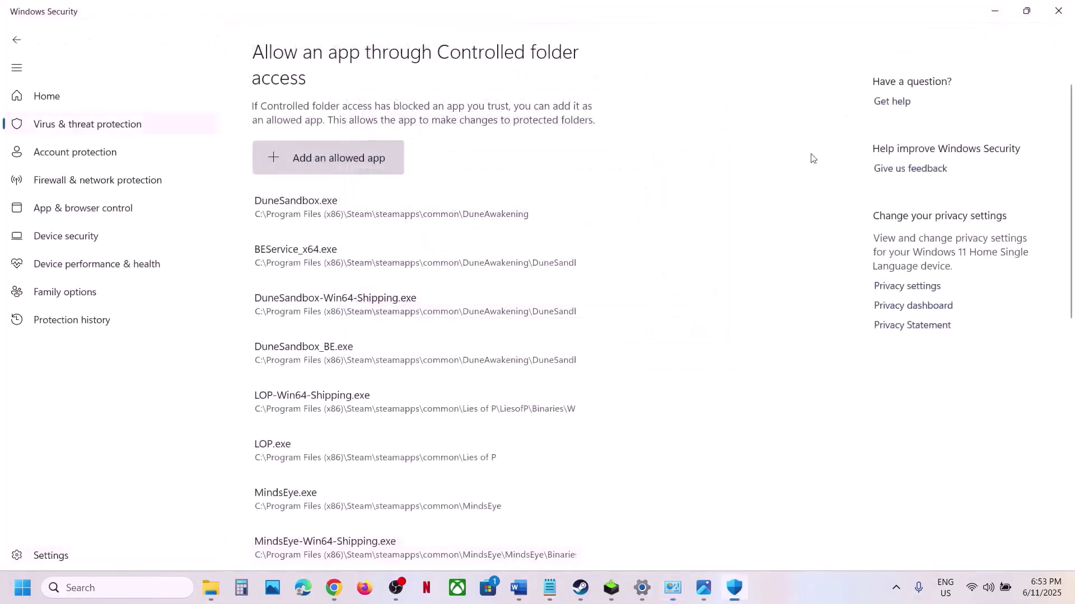
{"action": "left_click", "coordinate": [1057, 11]}
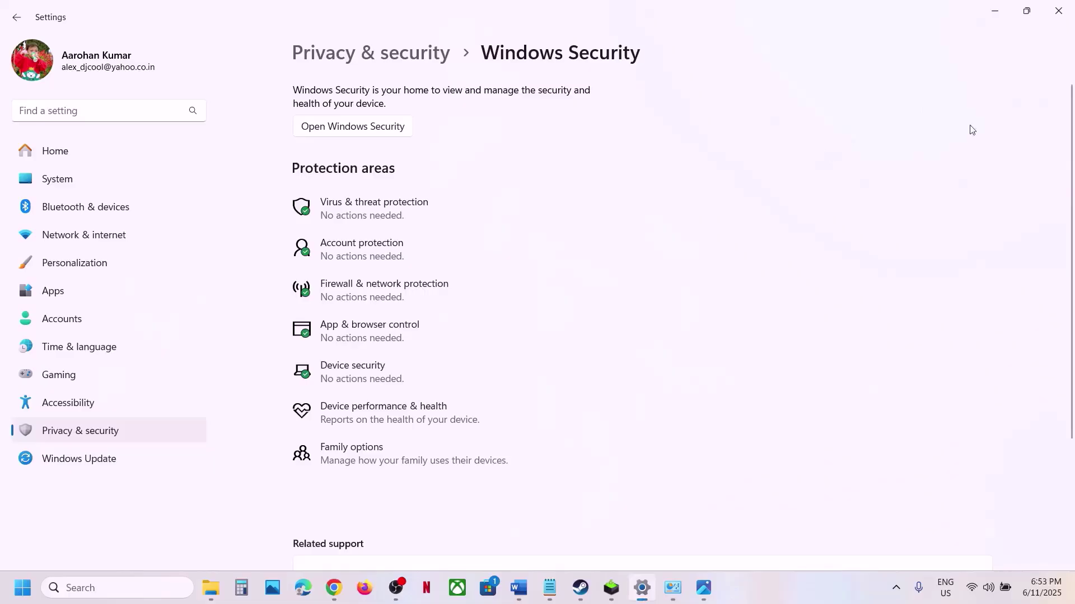
{"action": "left_click", "coordinate": [1058, 10]}
Switch to the Word troubleshooting document and highlight "Reset game settings" in Step 12.
{"action": "left_click", "coordinate": [519, 588]}
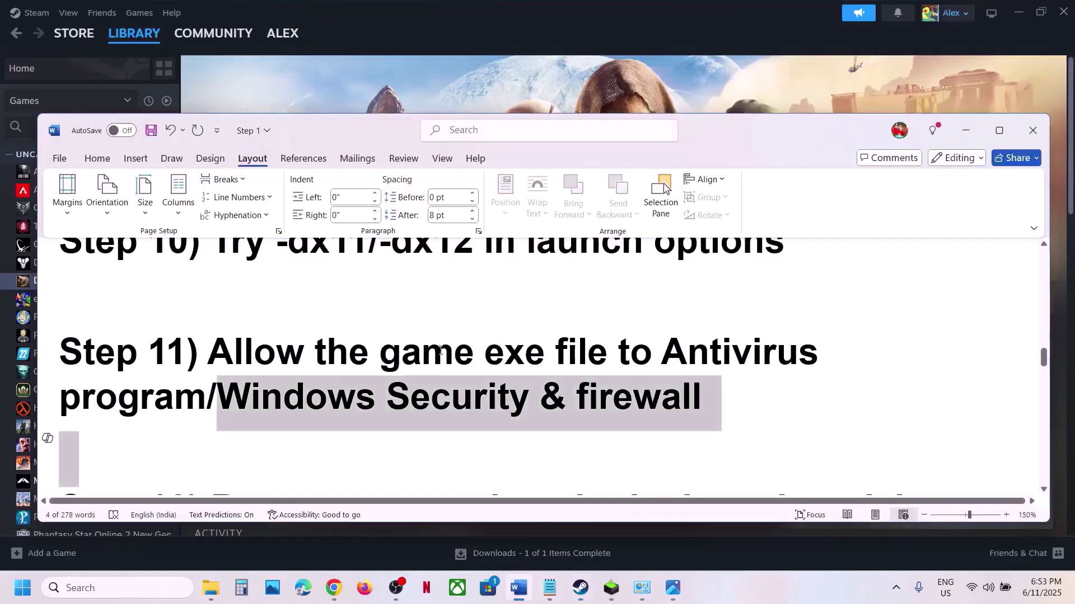
{"action": "scroll", "coordinate": [441, 371], "scroll_direction": "down", "scroll_amount": 5}
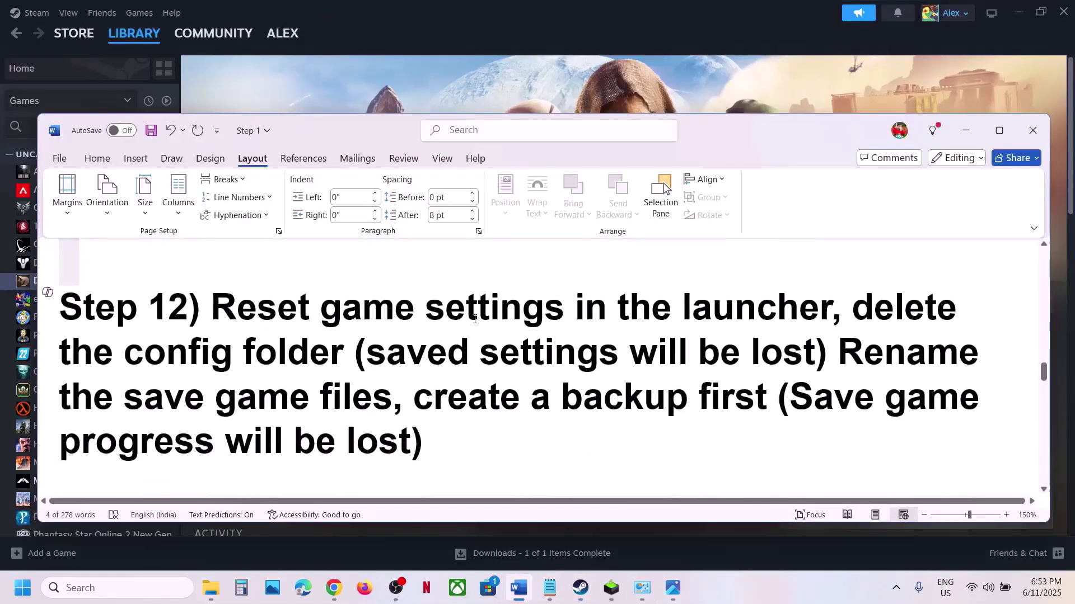
{"action": "left_click_drag", "start_coordinate": [211, 308], "coordinate": [564, 308]}
{"action": "left_click", "coordinate": [519, 588]}
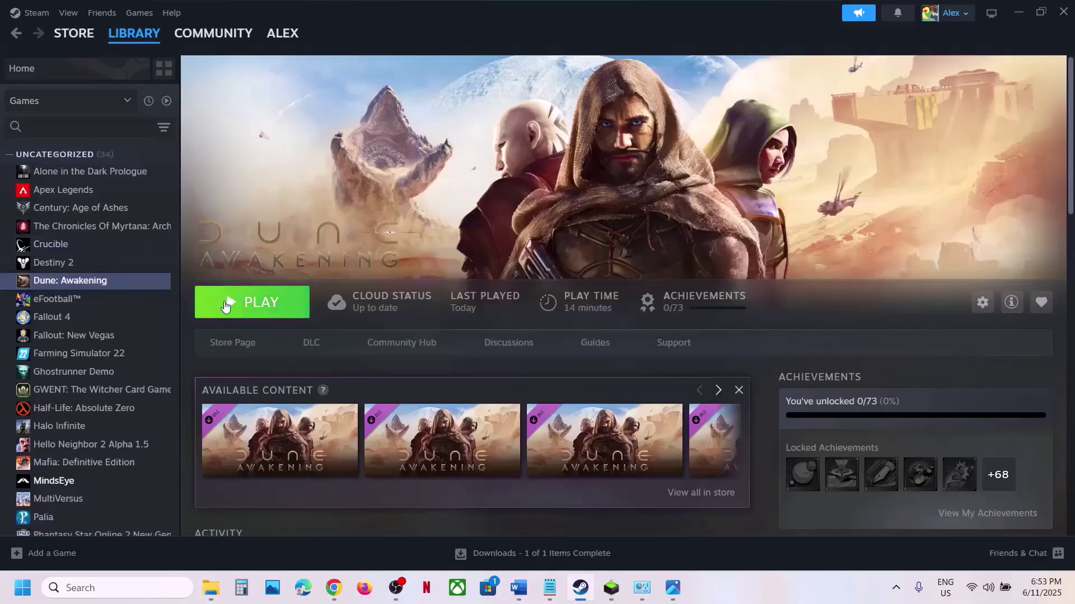
Start Dune: Awakening from Steam, show the Reset Game Settings option in the Funcom Launcher, and close the launcher.
{"action": "left_click", "coordinate": [288, 302]}
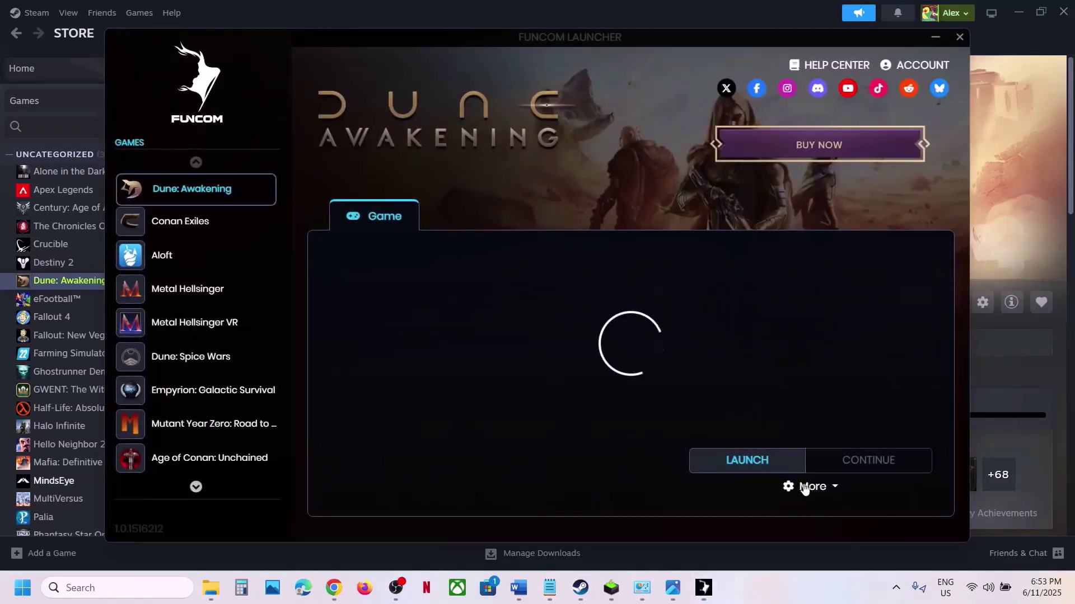
{"action": "left_click", "coordinate": [815, 492]}
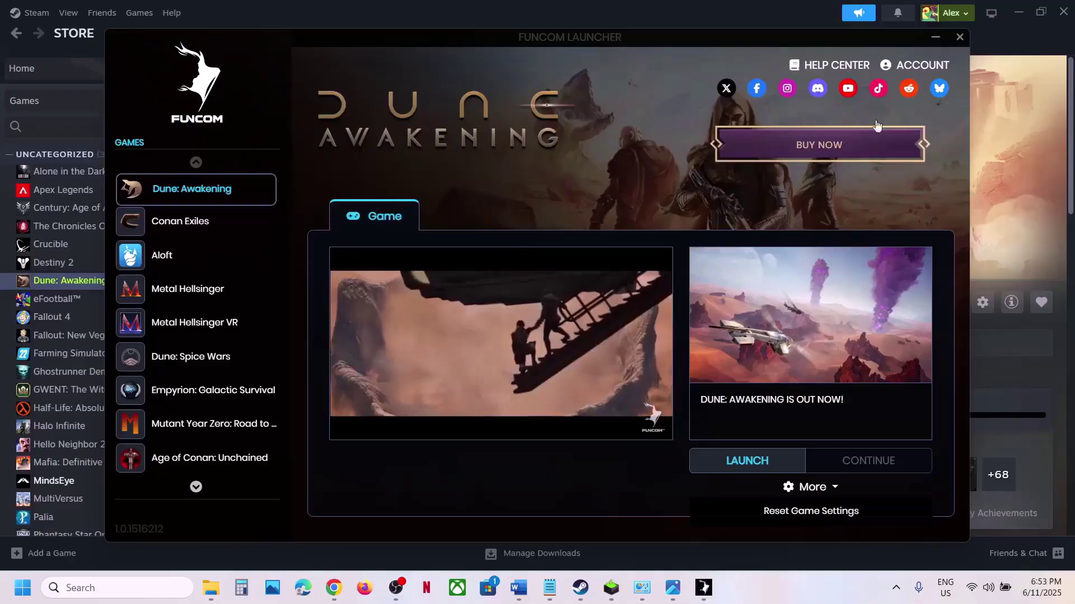
{"action": "left_click", "coordinate": [959, 36]}
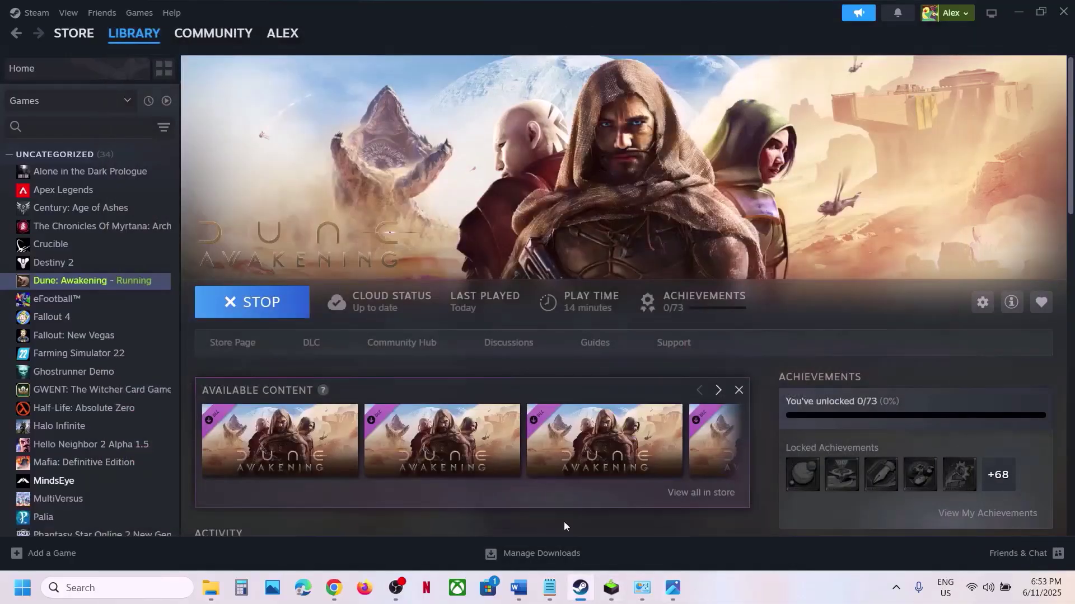
In Word's Step 12, highlight "Rename the save game files" and the warning "Save game progress will be lost".
{"action": "left_click", "coordinate": [520, 590]}
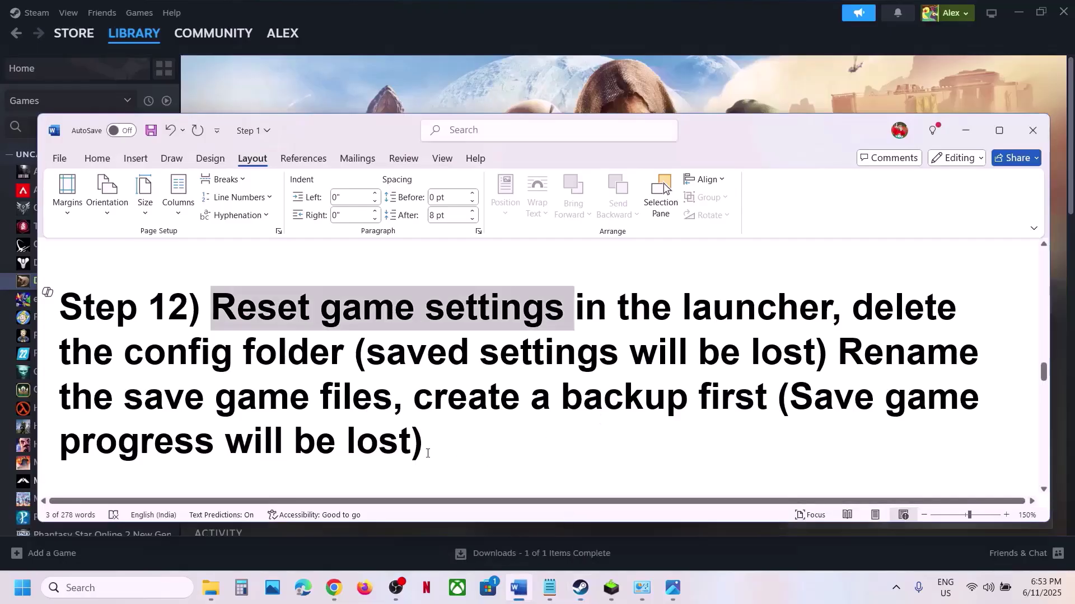
{"action": "scroll", "coordinate": [336, 391], "scroll_direction": "down", "scroll_amount": 1}
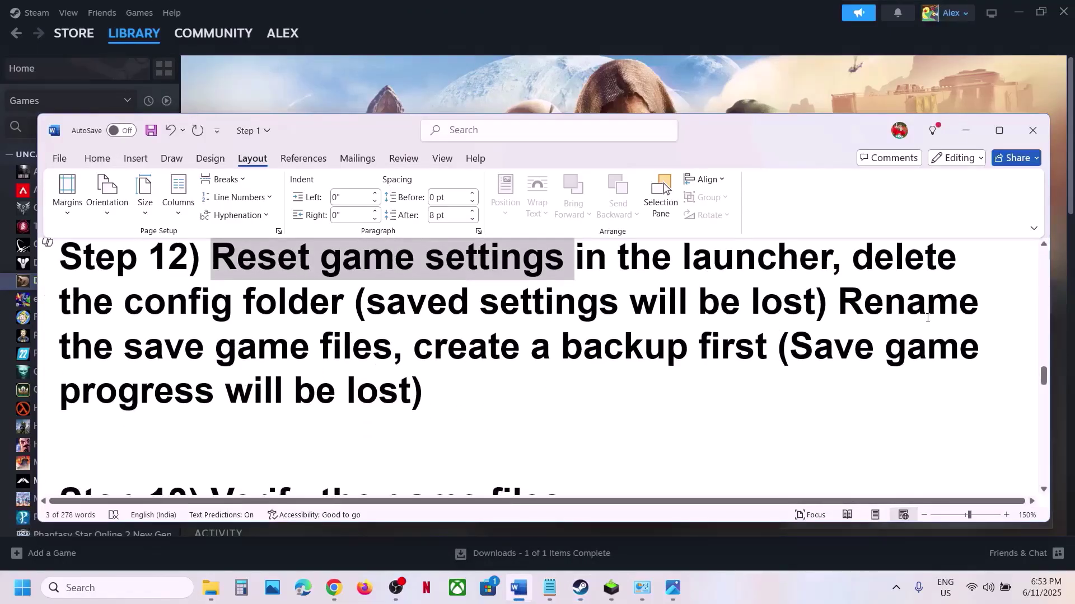
{"action": "left_click_drag", "start_coordinate": [841, 300], "coordinate": [395, 330]}
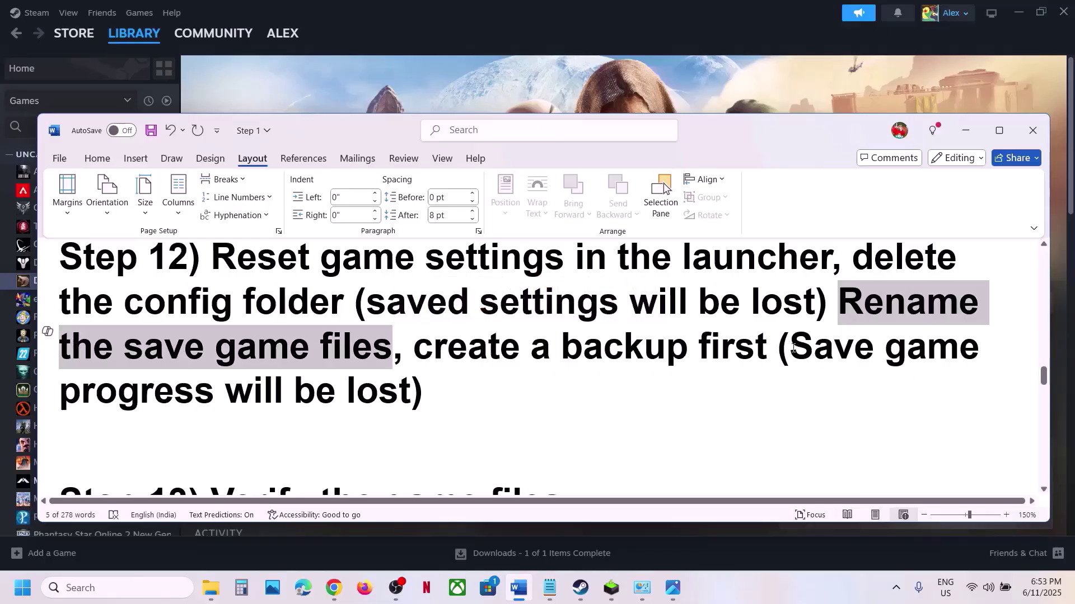
{"action": "left_click_drag", "start_coordinate": [791, 345], "coordinate": [389, 379]}
{"action": "left_click", "coordinate": [734, 370]}
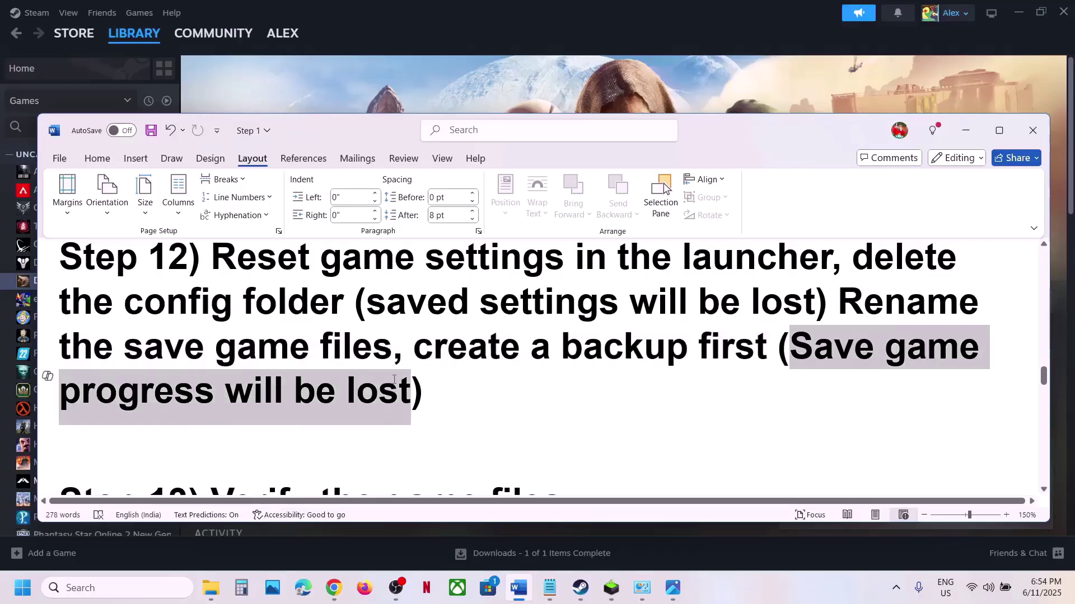
Highlight "create a backup first" in Word's Step 12 and switch to the Steam library window.
{"action": "left_click_drag", "start_coordinate": [465, 356], "coordinate": [772, 353]}
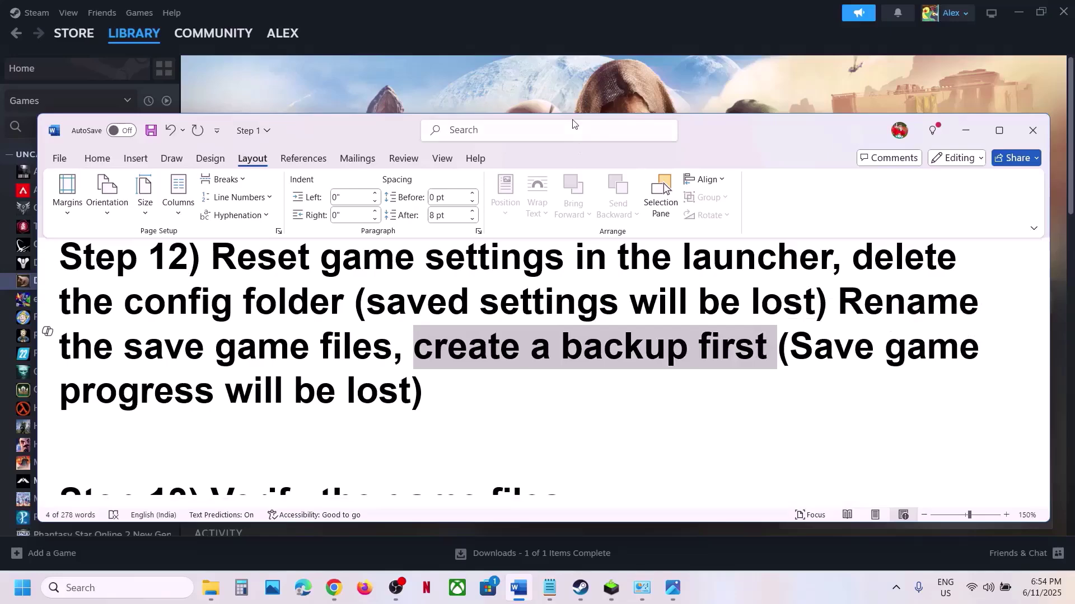
{"action": "left_click", "coordinate": [570, 96]}
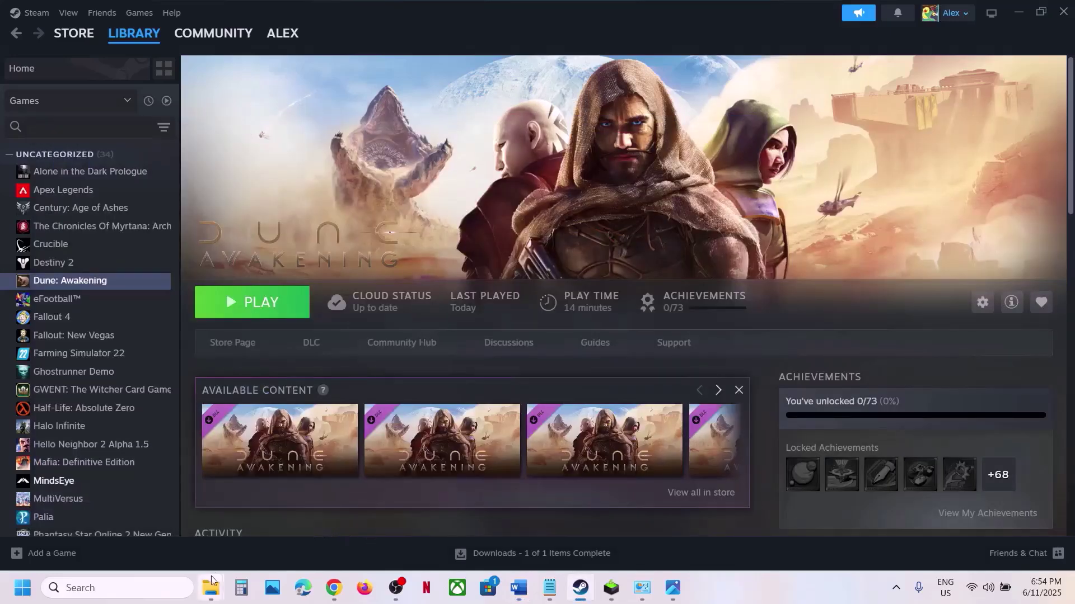
Switch to File Explorer and open the Test user folder under Users on the C: drive.
{"action": "mouse_move", "coordinate": [210, 588]}
{"action": "left_click", "coordinate": [396, 504]}
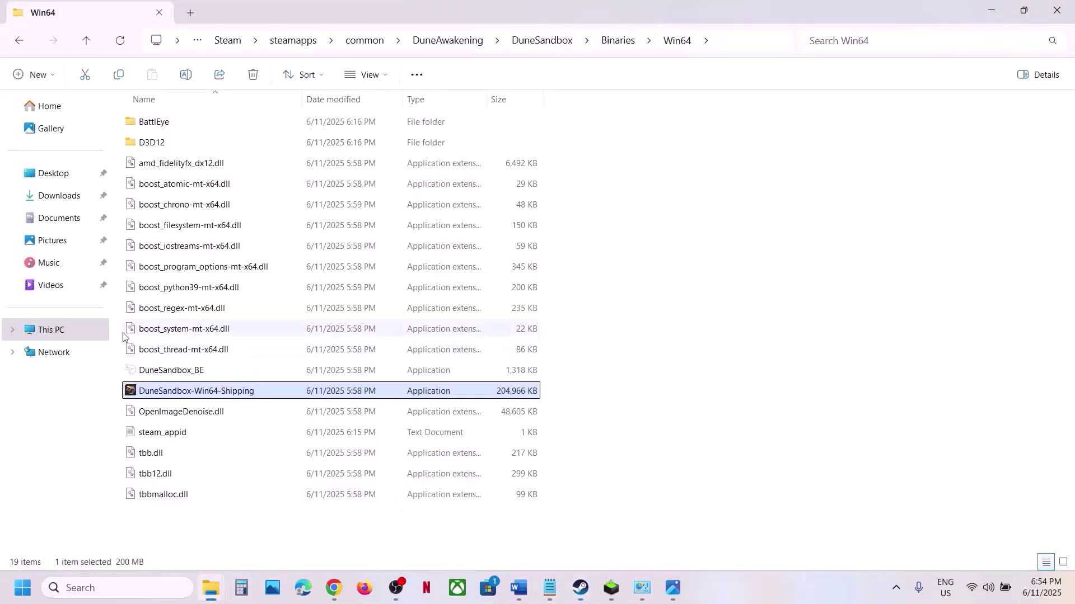
{"action": "left_click", "coordinate": [100, 330]}
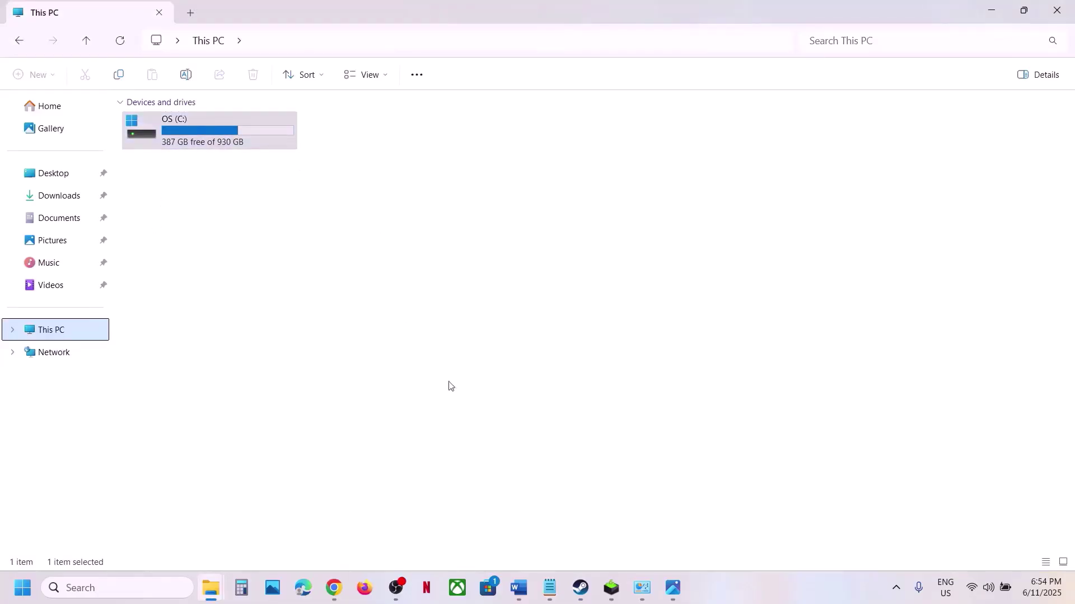
{"action": "left_click", "coordinate": [721, 596]}
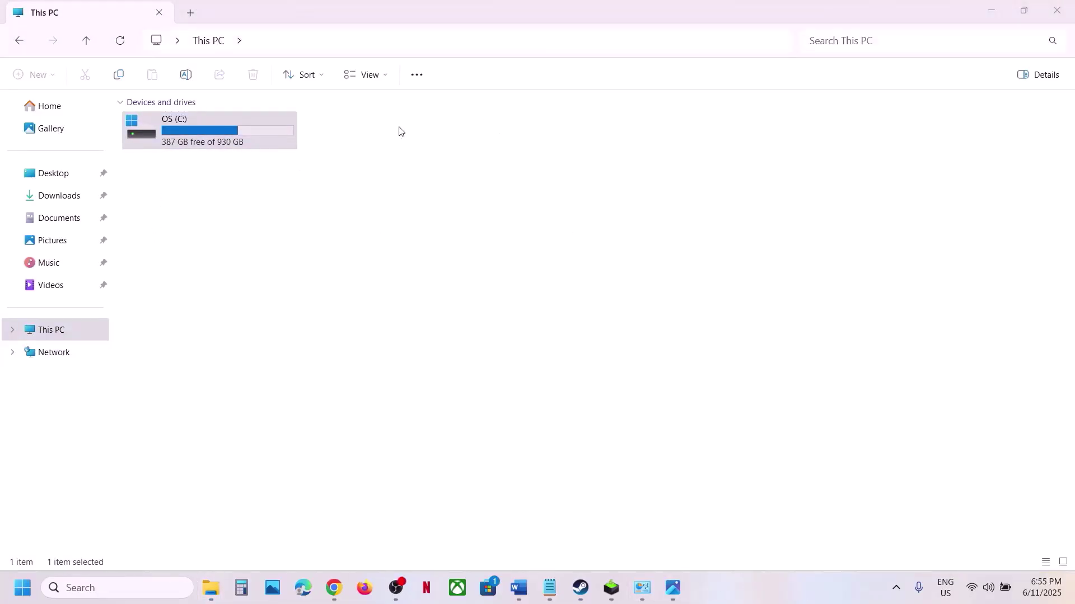
{"action": "double_click", "coordinate": [263, 131]}
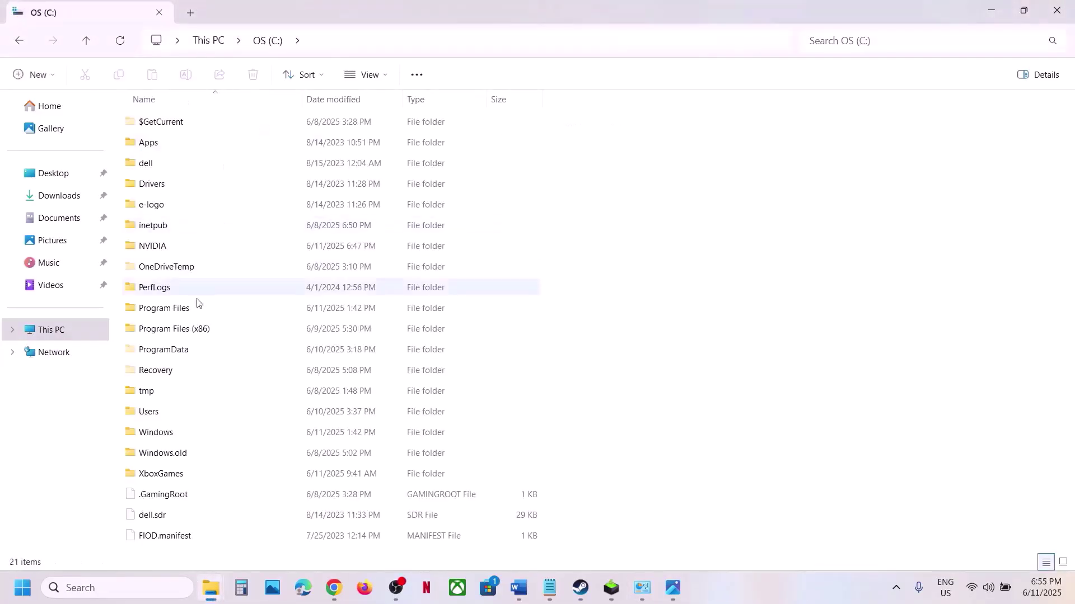
{"action": "double_click", "coordinate": [166, 418]}
{"action": "double_click", "coordinate": [163, 121]}
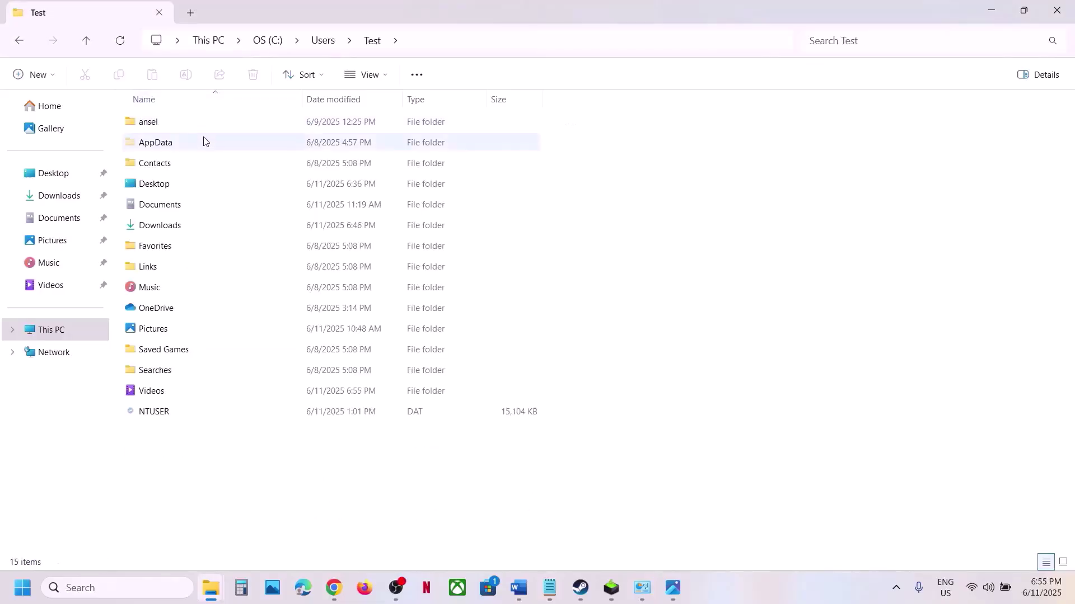
Check that Hidden items are set to show in File Explorer and open the AppData folder.
{"action": "left_click", "coordinate": [178, 146]}
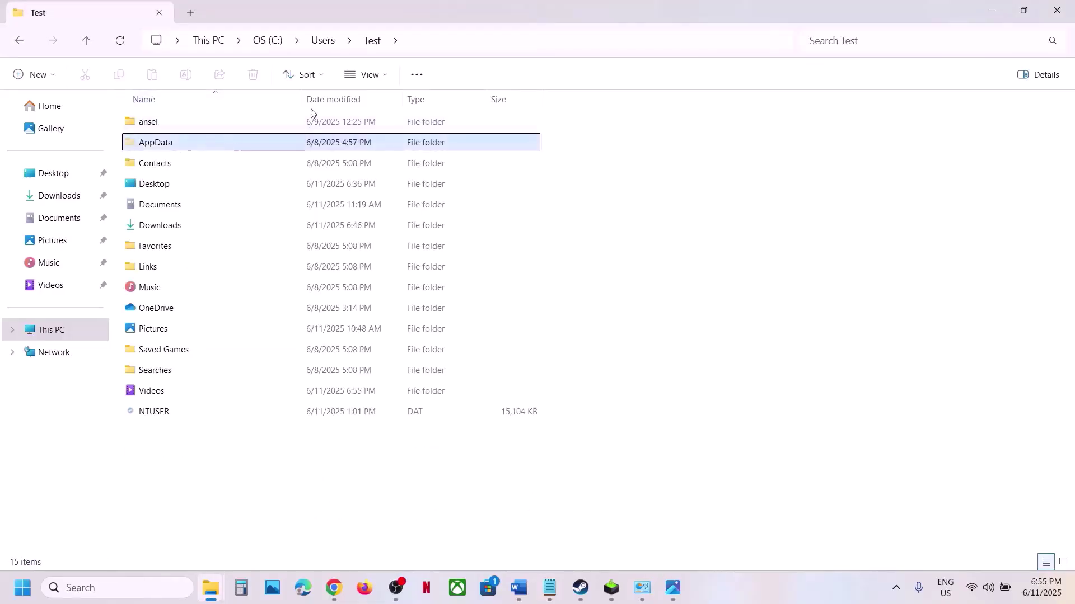
{"action": "left_click", "coordinate": [390, 83]}
{"action": "mouse_move", "coordinate": [376, 338]}
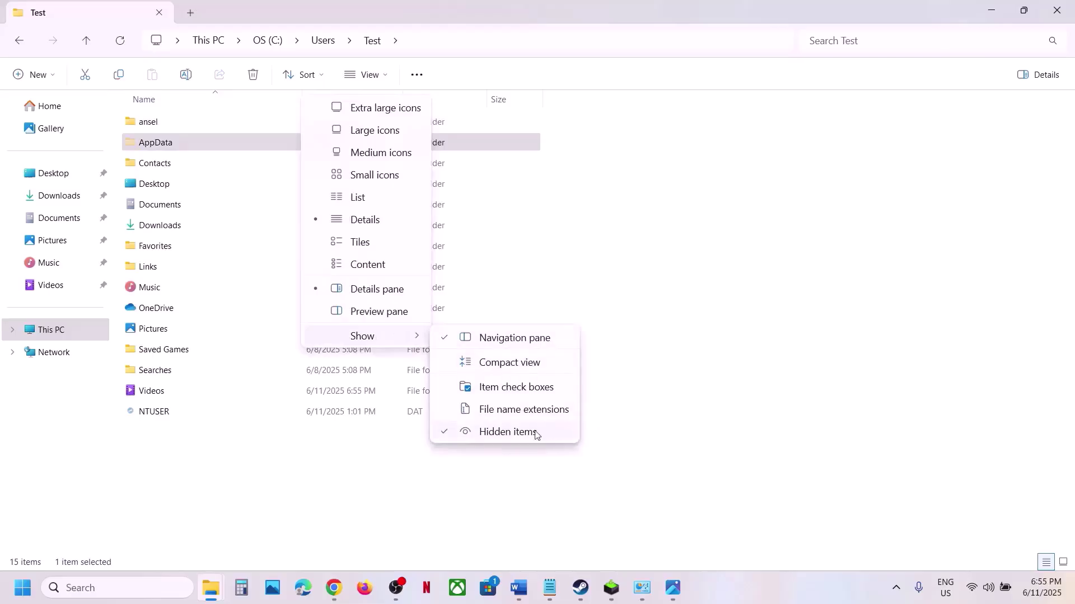
{"action": "left_click", "coordinate": [192, 146]}
{"action": "double_click", "coordinate": [192, 148]}
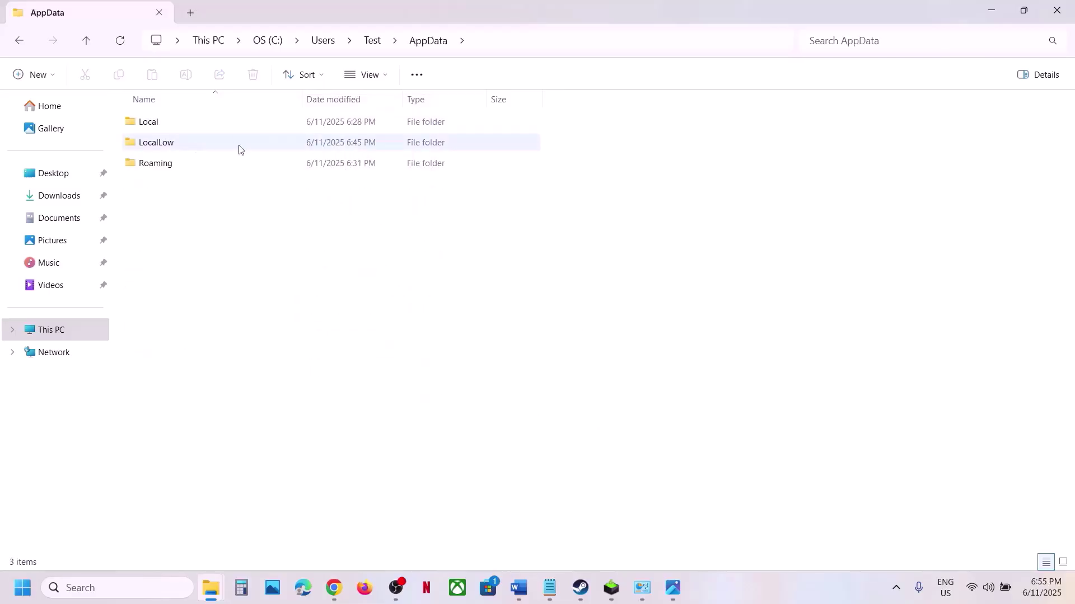
Open the Saved folder inside Local\DuneSandbox and select the Config folder.
{"action": "double_click", "coordinate": [176, 127]}
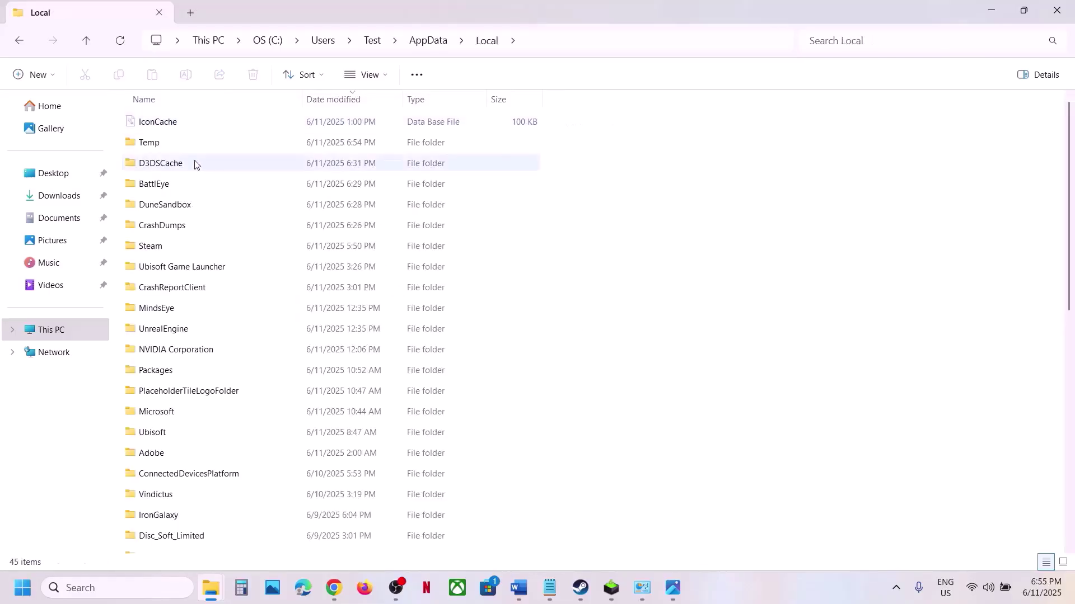
{"action": "left_click", "coordinate": [180, 208]}
{"action": "double_click", "coordinate": [176, 207]}
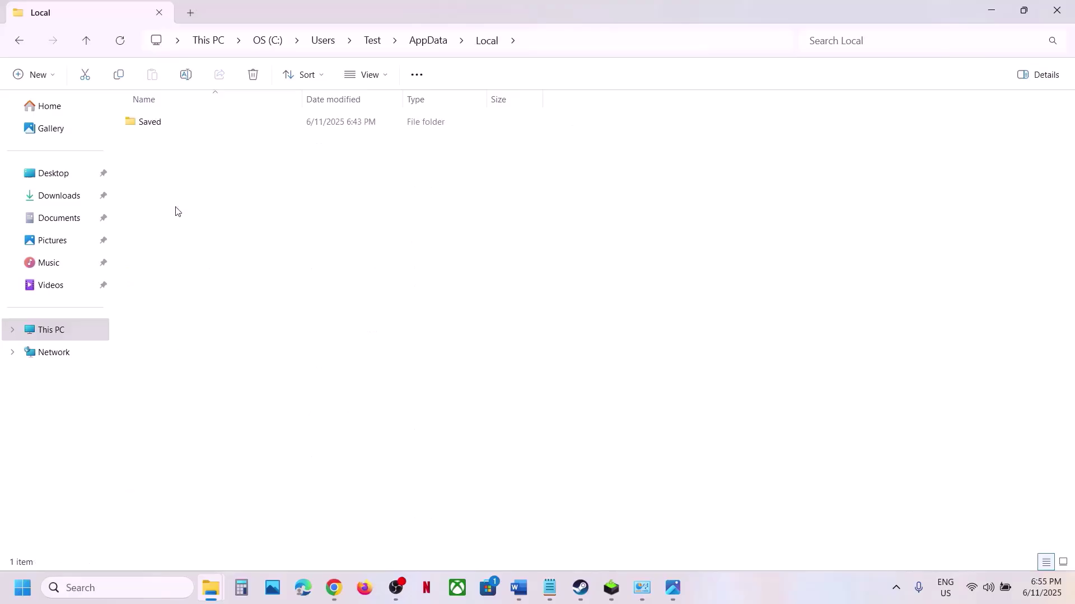
{"action": "double_click", "coordinate": [172, 127]}
{"action": "left_click", "coordinate": [180, 165]}
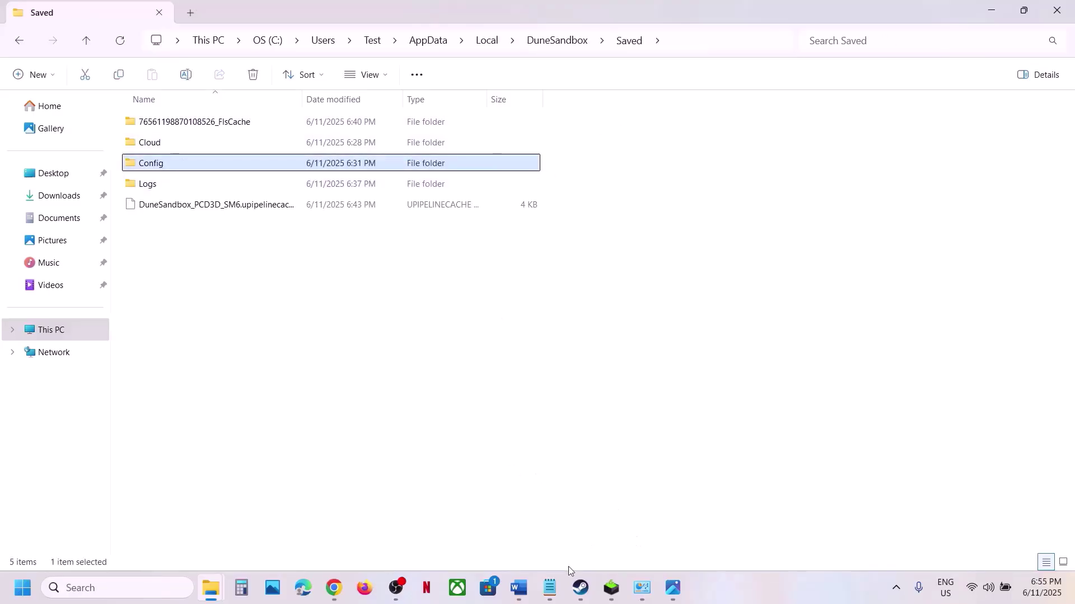
In Word's Step 12, highlight the warning "saved settings will be lost" and minimize the document.
{"action": "left_click", "coordinate": [519, 588]}
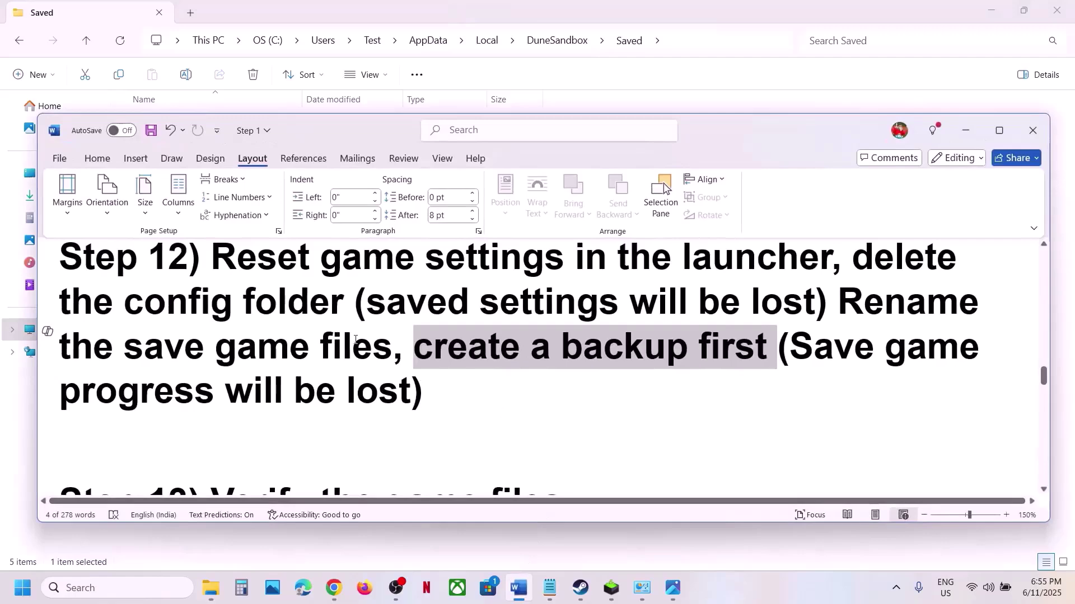
{"action": "scroll", "coordinate": [356, 340], "scroll_direction": "up", "scroll_amount": 1}
{"action": "left_click_drag", "start_coordinate": [126, 350], "coordinate": [815, 354]}
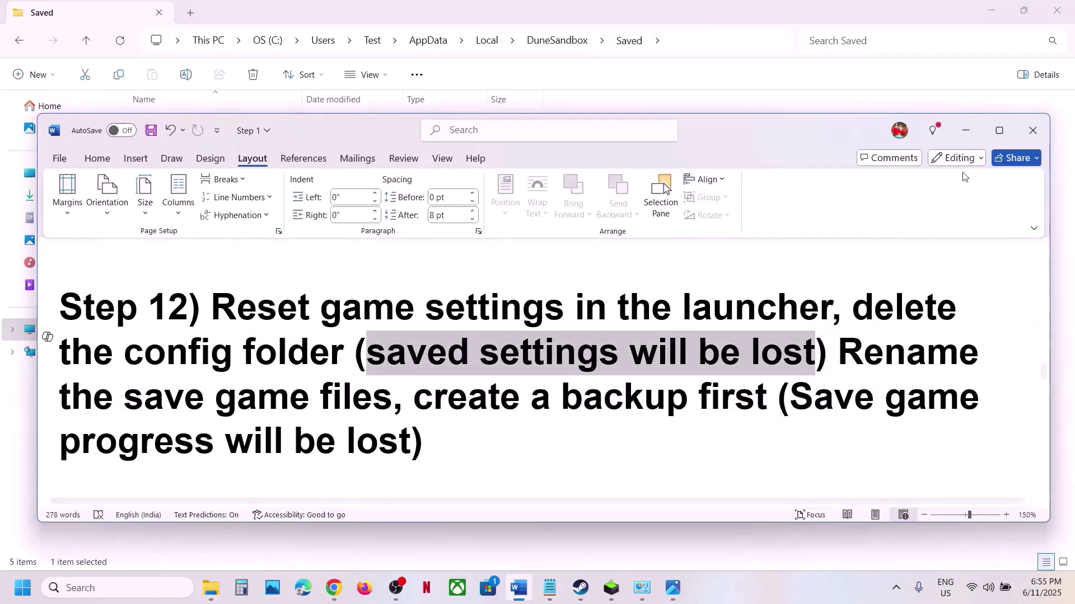
{"action": "left_click", "coordinate": [965, 130]}
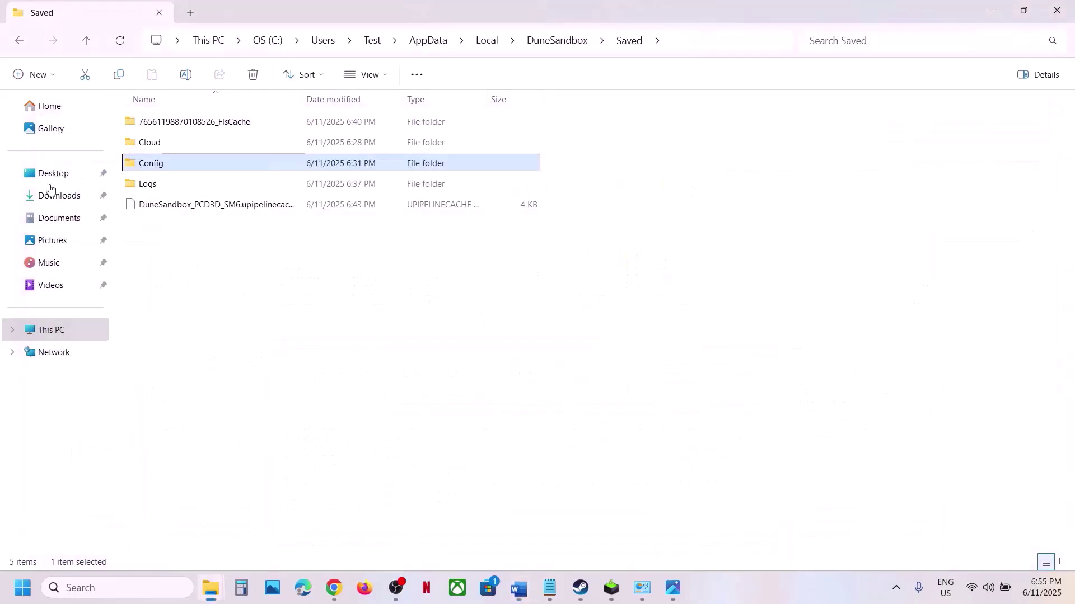
Show the available actions for the Config folder, including Delete, and briefly switch to Steam and back to File Explorer.
{"action": "right_click", "coordinate": [175, 166]}
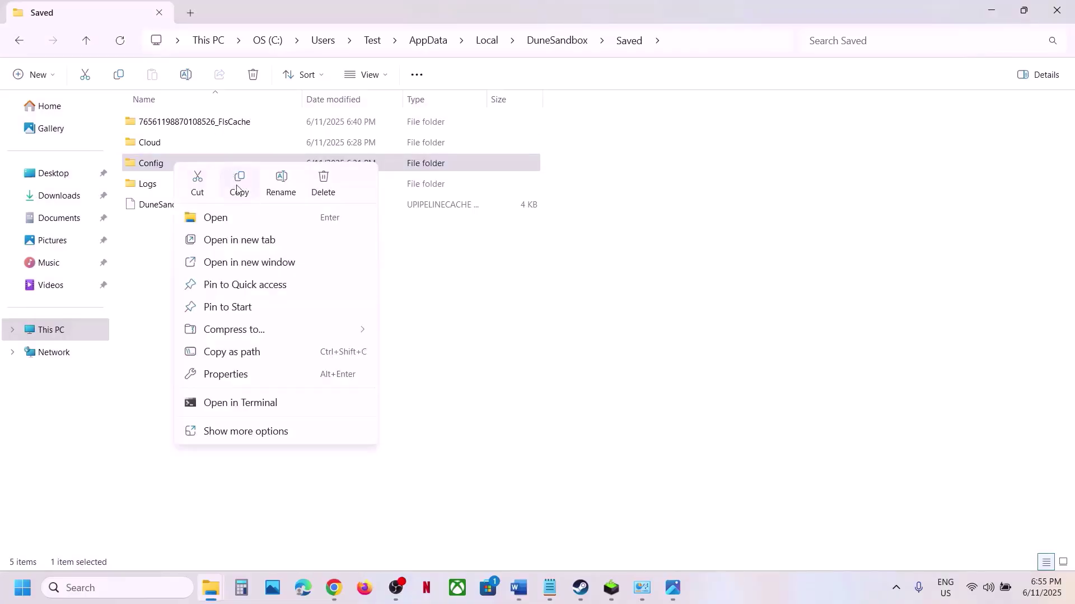
{"action": "left_click", "coordinate": [146, 163]}
{"action": "right_click", "coordinate": [159, 163]}
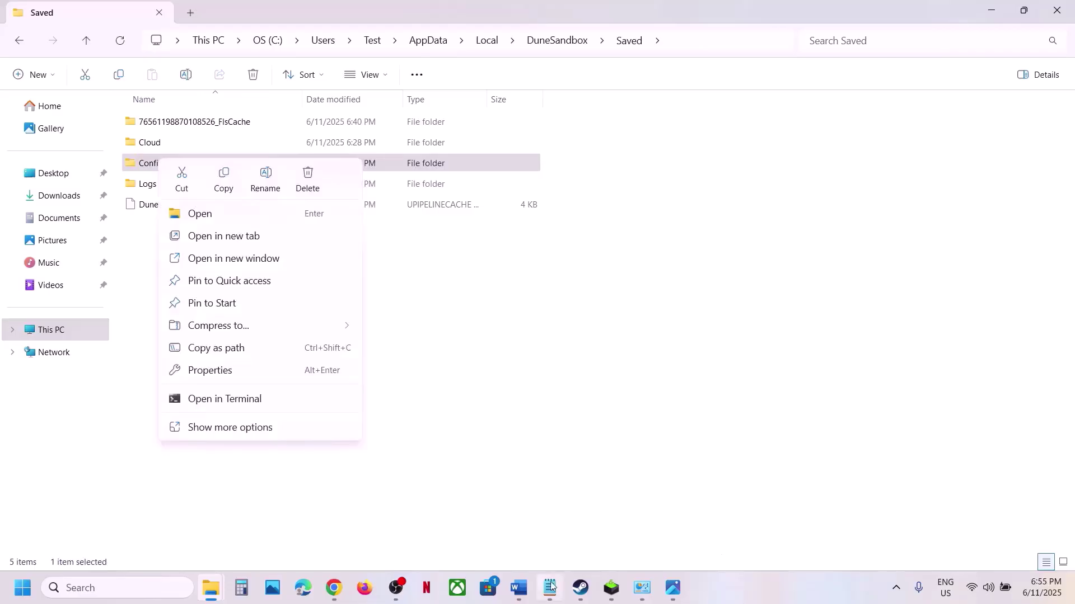
{"action": "left_click", "coordinate": [579, 591]}
{"action": "left_click", "coordinate": [578, 590]}
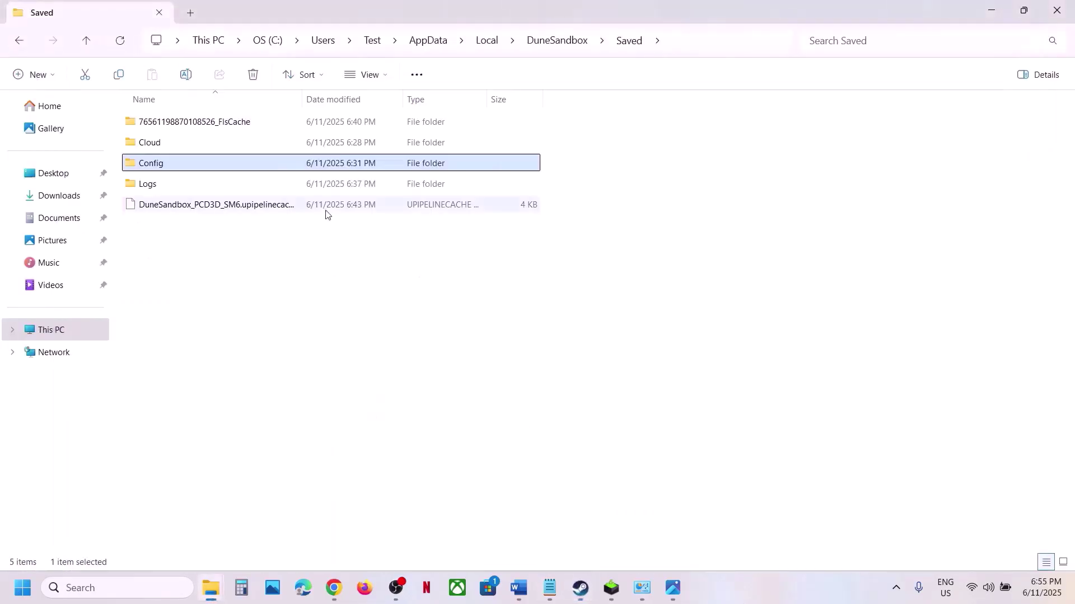
Go back up to AppData\Local and display the folder's full path.
{"action": "left_click", "coordinate": [86, 45]}
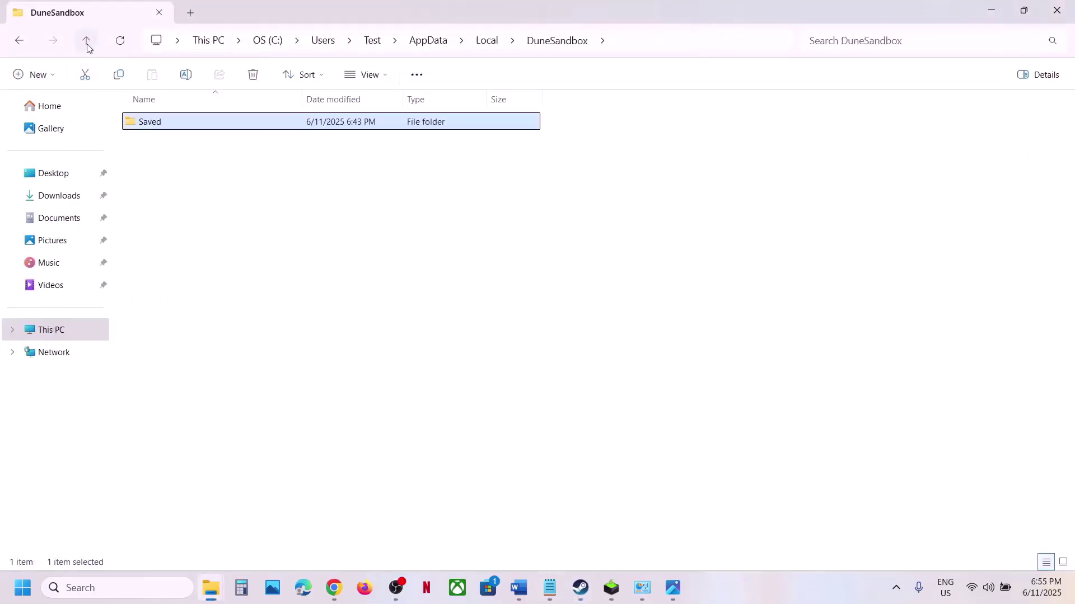
{"action": "left_click", "coordinate": [86, 44]}
{"action": "left_click", "coordinate": [593, 50]}
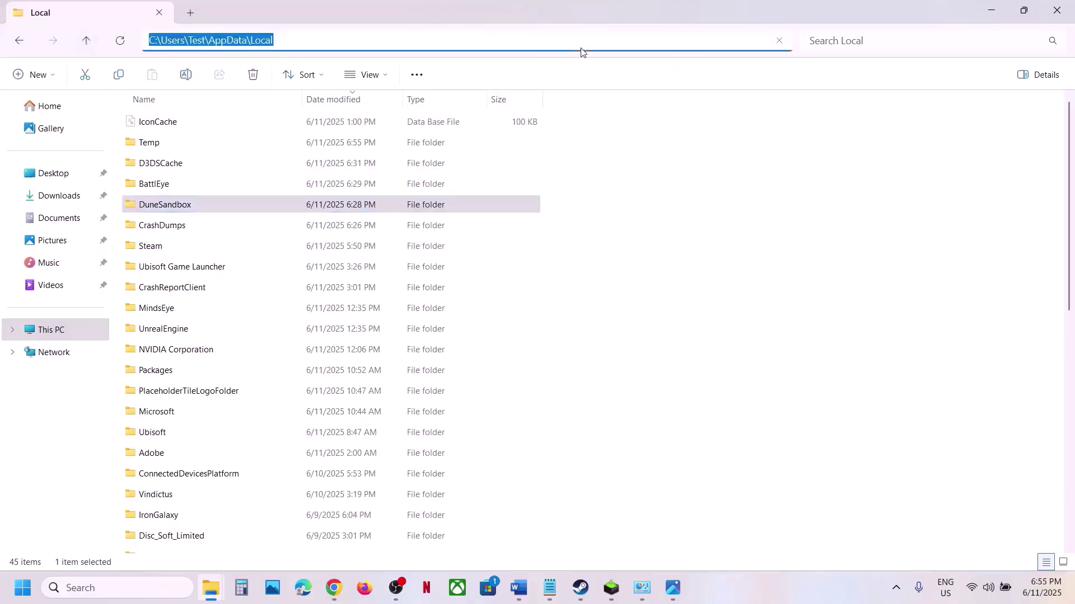
Rename the DuneSandbox folder in AppData\Local to DuneSandbox.old.
{"action": "left_click", "coordinate": [157, 207]}
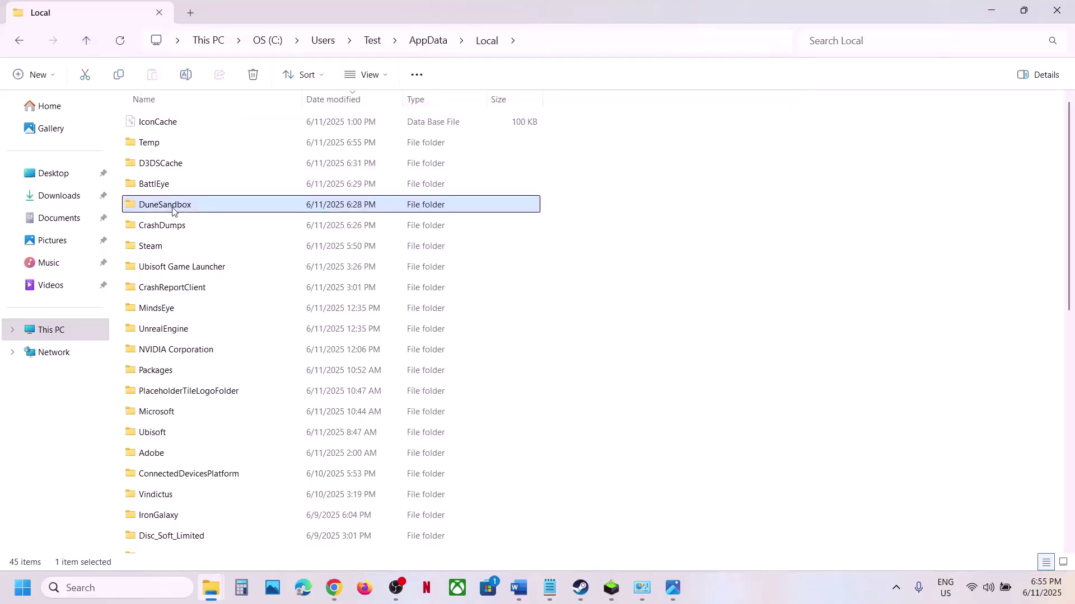
{"action": "right_click", "coordinate": [189, 212]}
{"action": "left_click", "coordinate": [286, 233]}
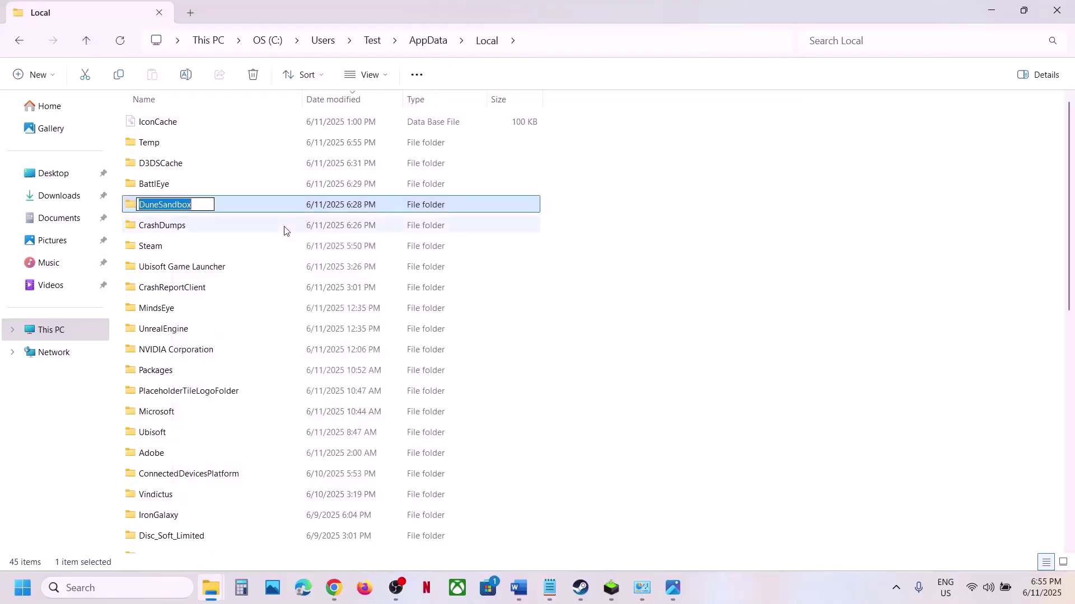
{"action": "key", "text": "End"}
{"action": "type", "text": ".o"}
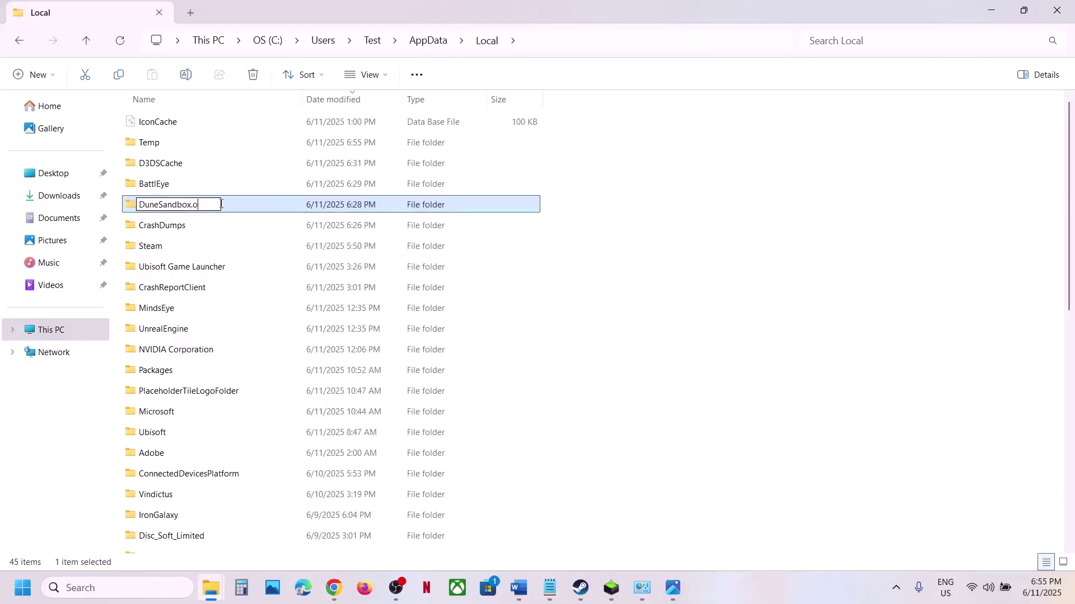
{"action": "type", "text": "ld"}
{"action": "key", "text": "Return"}
{"action": "left_click", "coordinate": [921, 431]}
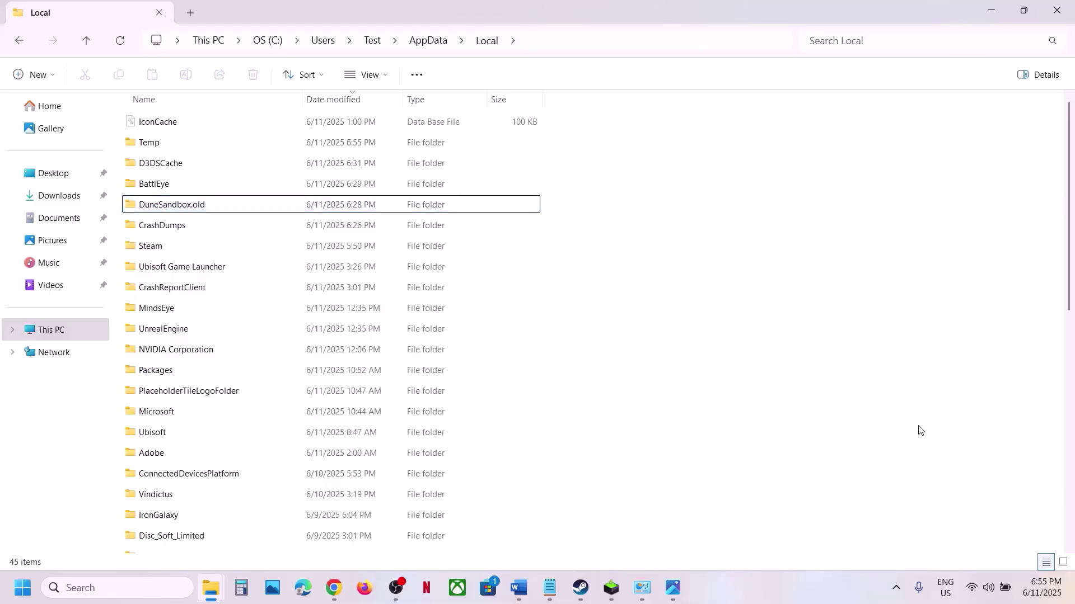
Restore the original folder name DuneSandbox by removing the .old suffix.
{"action": "left_click", "coordinate": [204, 205]}
{"action": "right_click", "coordinate": [204, 205]}
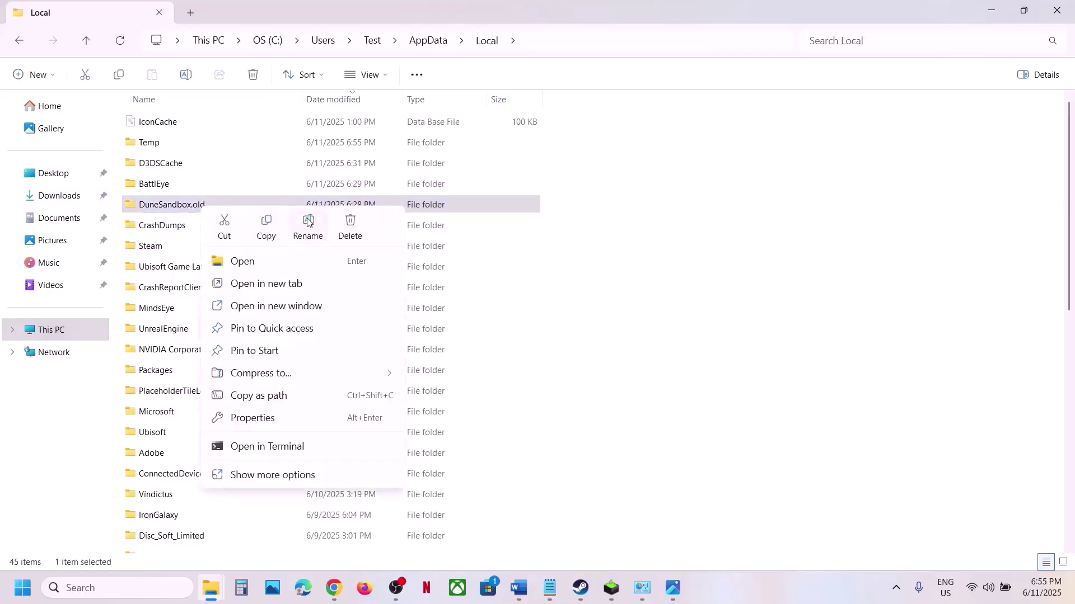
{"action": "left_click", "coordinate": [302, 220]}
{"action": "left_click", "coordinate": [227, 206]}
{"action": "key", "text": "BackSpace"}
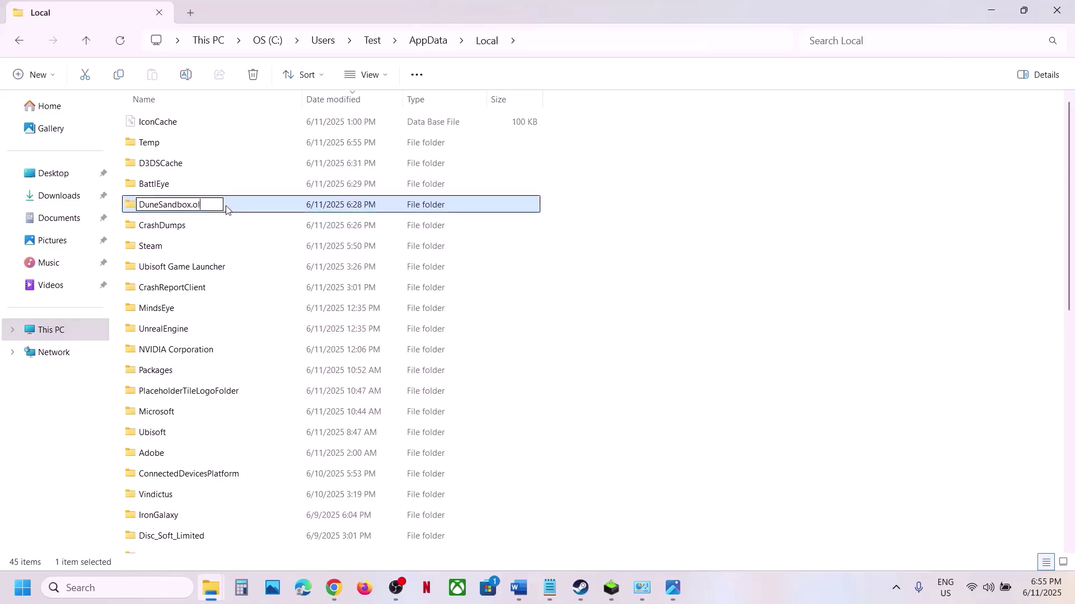
{"action": "left_click", "coordinate": [705, 326]}
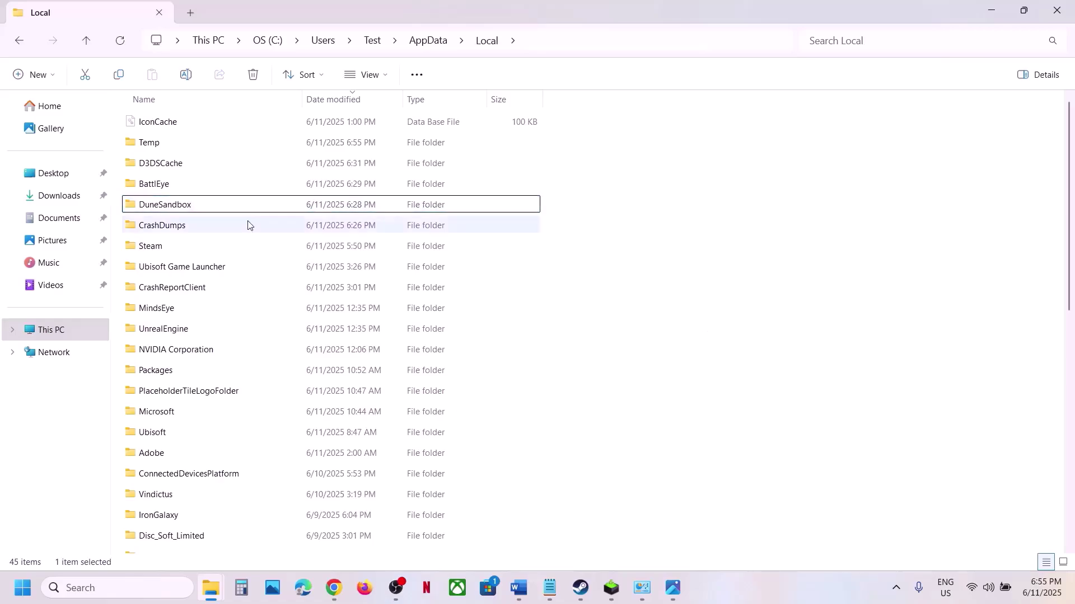
Back up the DuneSandbox folder by copying it to the desktop, and place the copy in an empty area there.
{"action": "right_click", "coordinate": [206, 211]}
{"action": "left_click", "coordinate": [183, 206]}
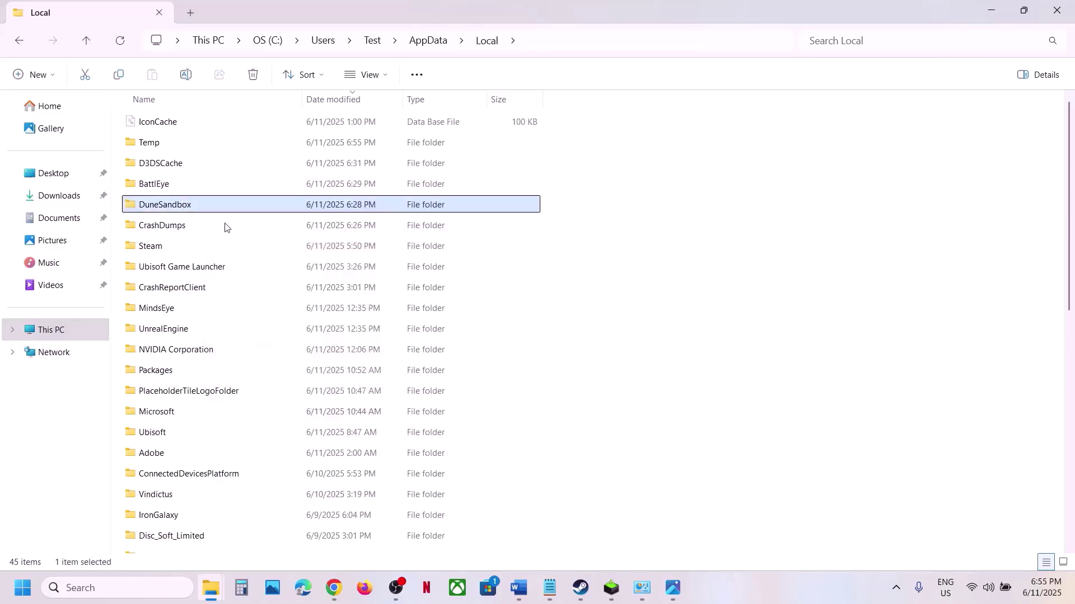
{"action": "right_click", "coordinate": [185, 206]}
{"action": "left_click", "coordinate": [250, 228]}
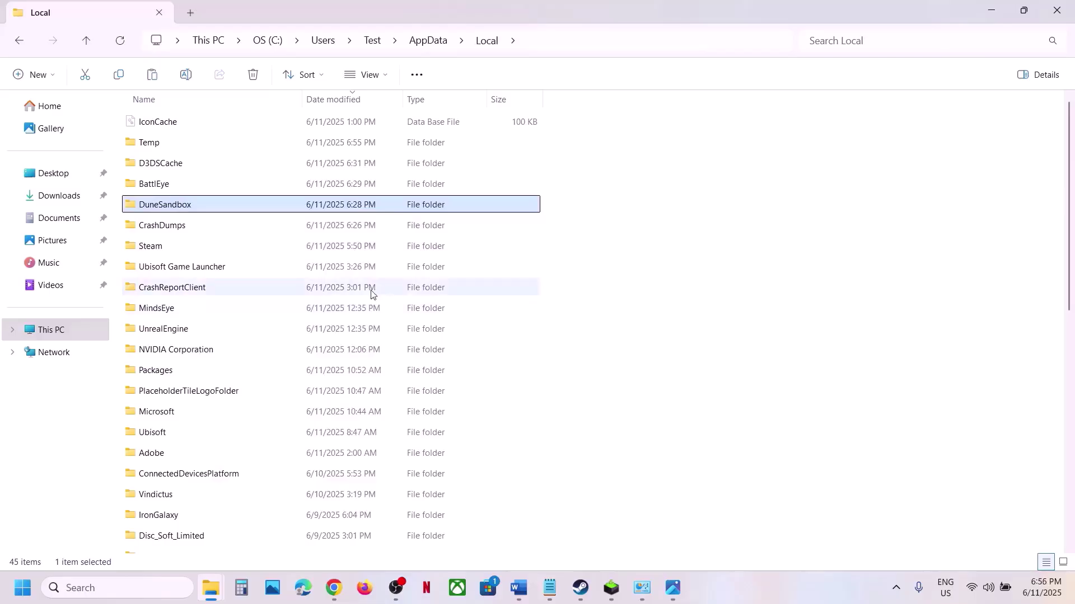
{"action": "key", "text": "super+d"}
{"action": "key", "text": "ctrl+v"}
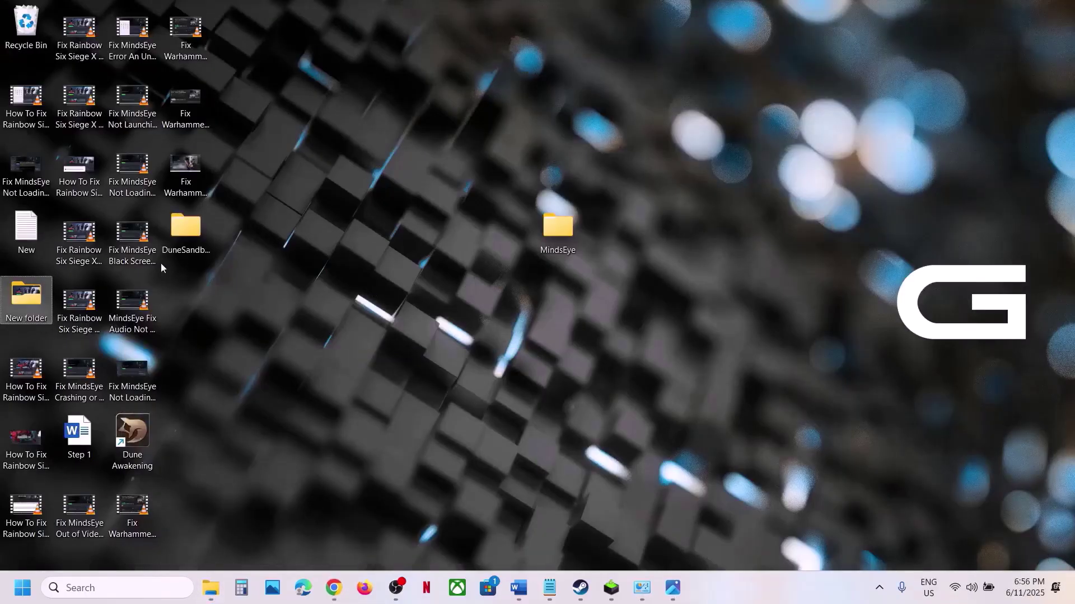
{"action": "left_click_drag", "start_coordinate": [185, 237], "coordinate": [358, 336]}
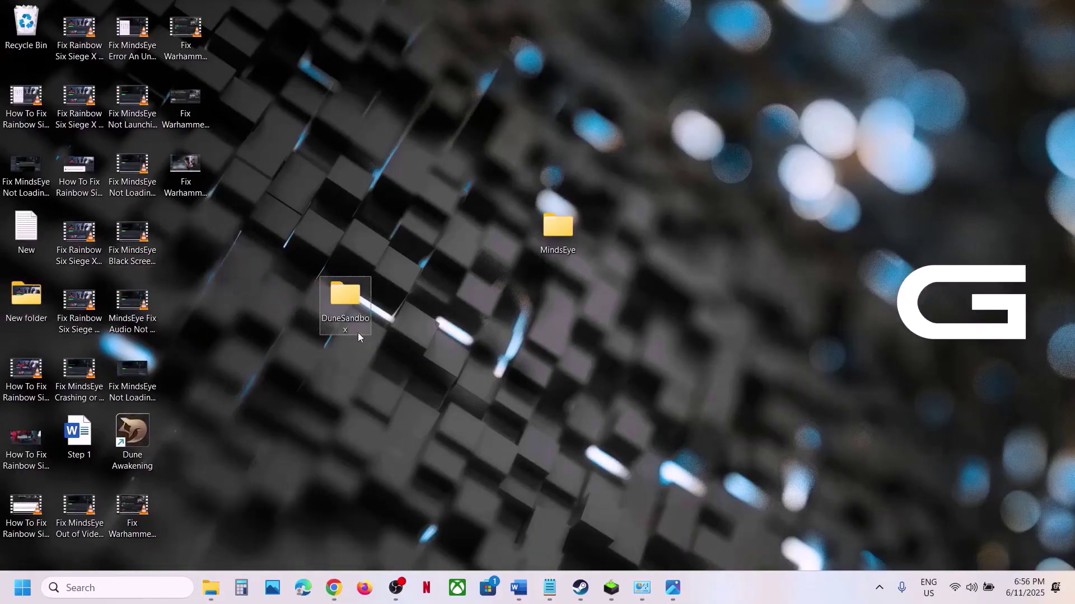
Return to AppData\Local in File Explorer and rename the DuneSandbox folder to DuneSandbox.old.
{"action": "left_click", "coordinate": [211, 588]}
{"action": "left_click", "coordinate": [375, 517]}
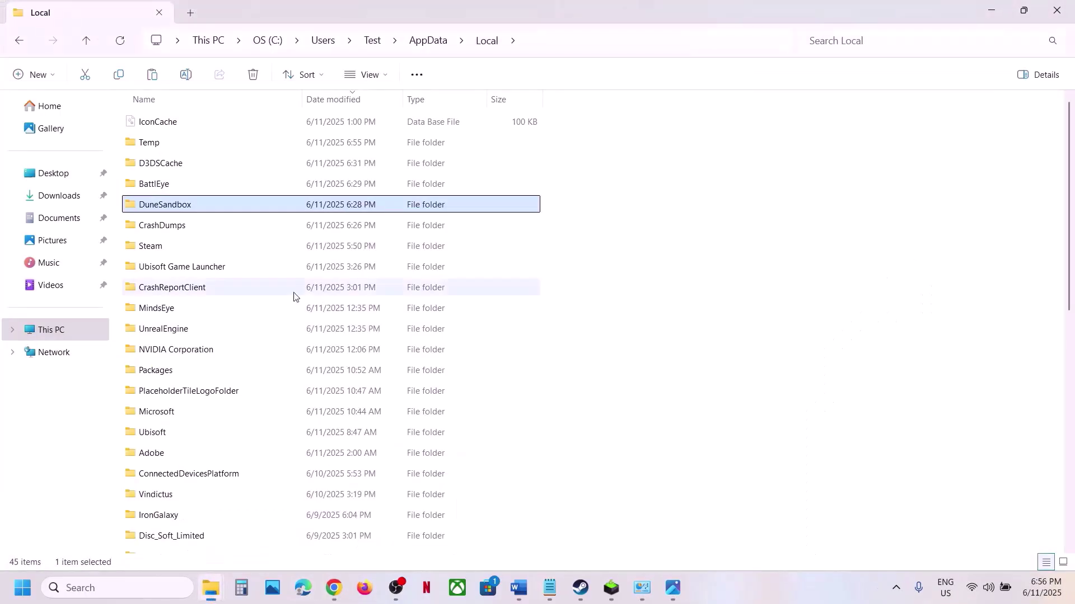
{"action": "right_click", "coordinate": [233, 215]}
{"action": "left_click", "coordinate": [350, 226]}
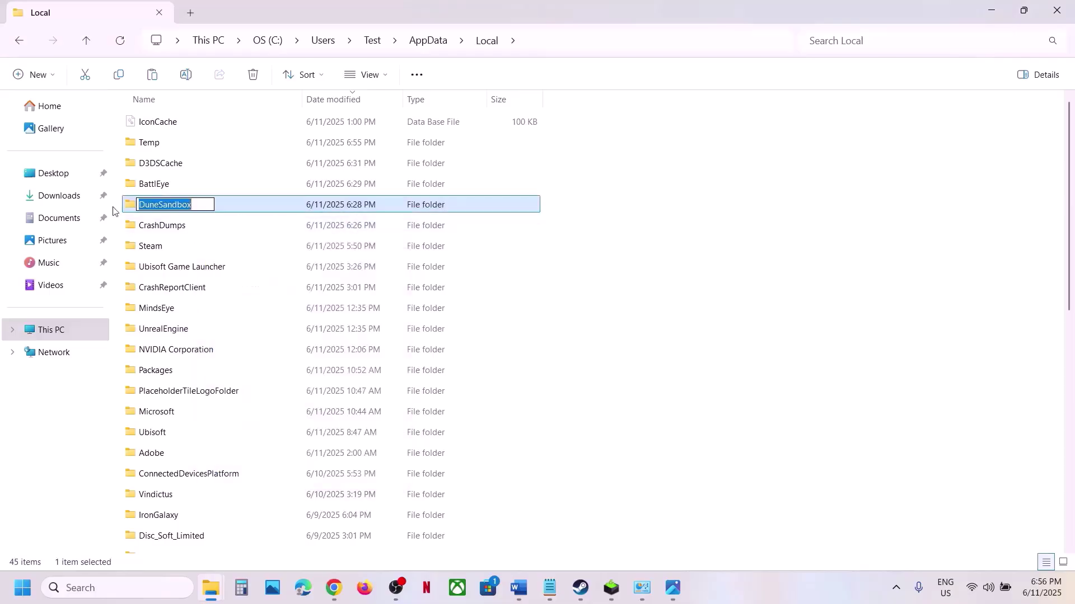
{"action": "left_click", "coordinate": [191, 205]}
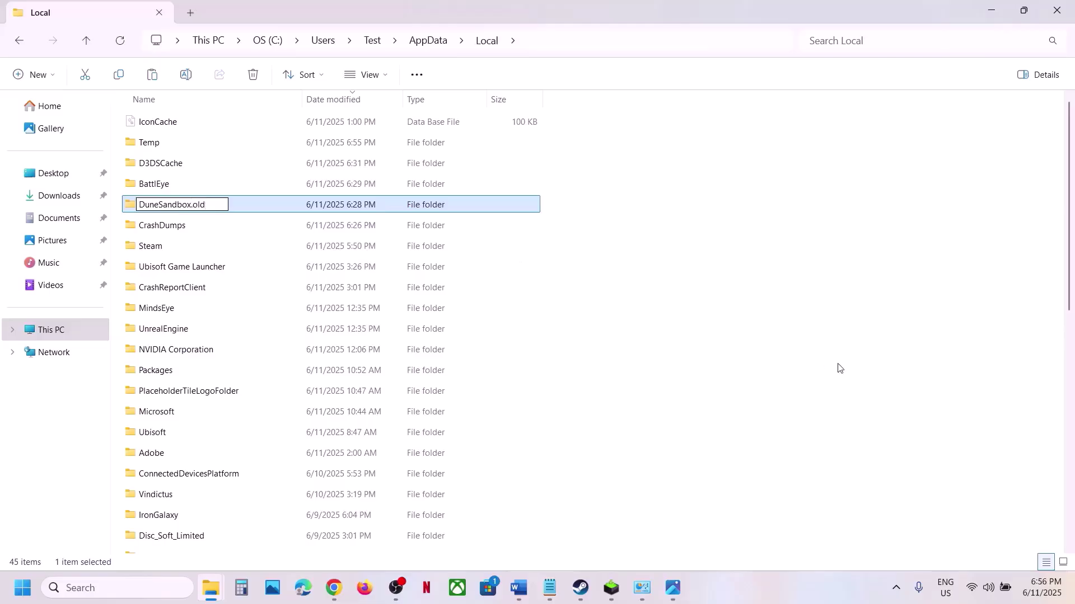
{"action": "left_click", "coordinate": [797, 343]}
Switch to the Step 1 document in Word and bring Step 13, Verify the game files, into view.
{"action": "left_click", "coordinate": [580, 587]}
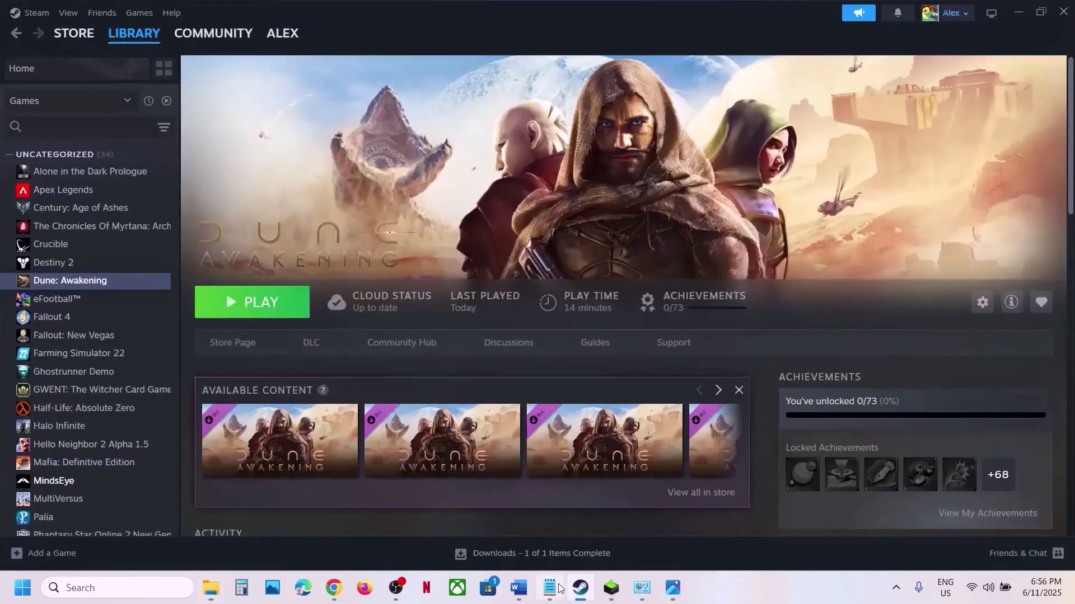
{"action": "left_click", "coordinate": [519, 588]}
{"action": "scroll", "coordinate": [553, 392], "scroll_direction": "down", "scroll_amount": 3}
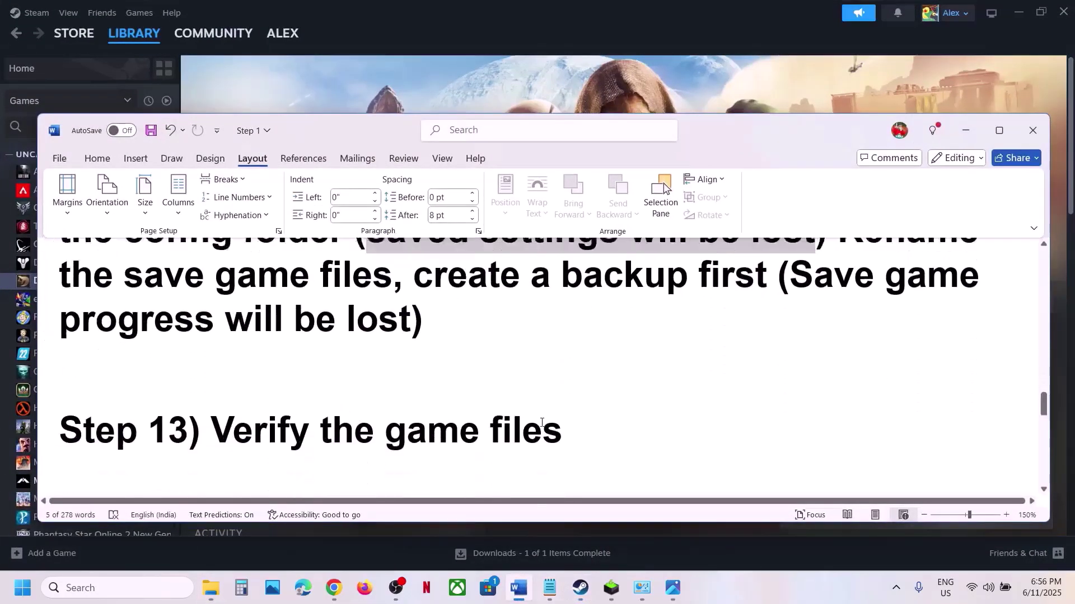
In Steam, view the Installed Files properties of Dune: Awakening with the game file integrity option, and close the properties.
{"action": "left_click", "coordinate": [469, 37]}
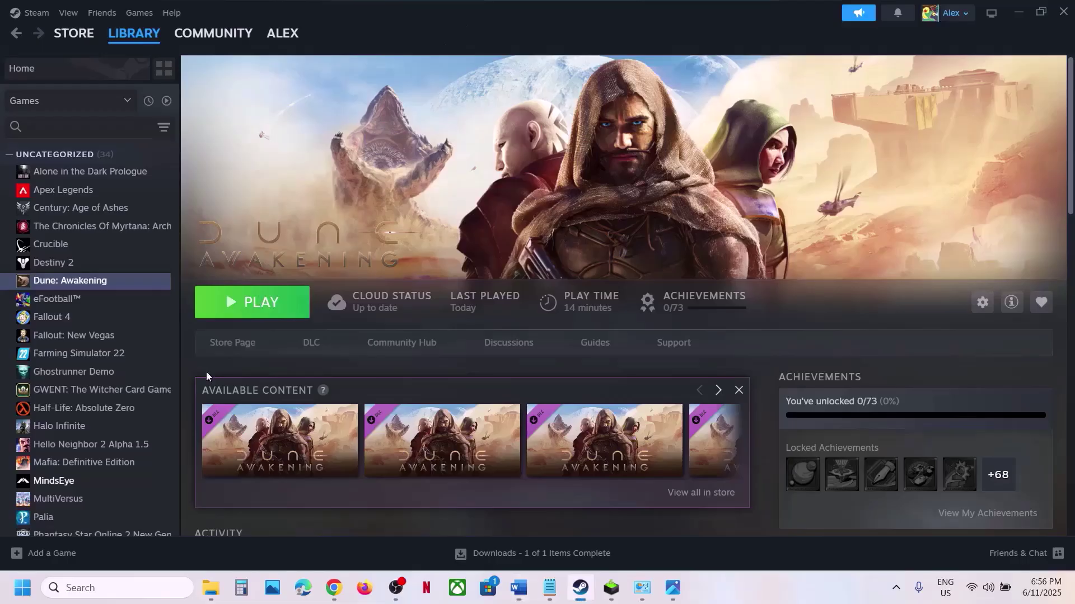
{"action": "right_click", "coordinate": [115, 285]}
{"action": "left_click", "coordinate": [150, 391]}
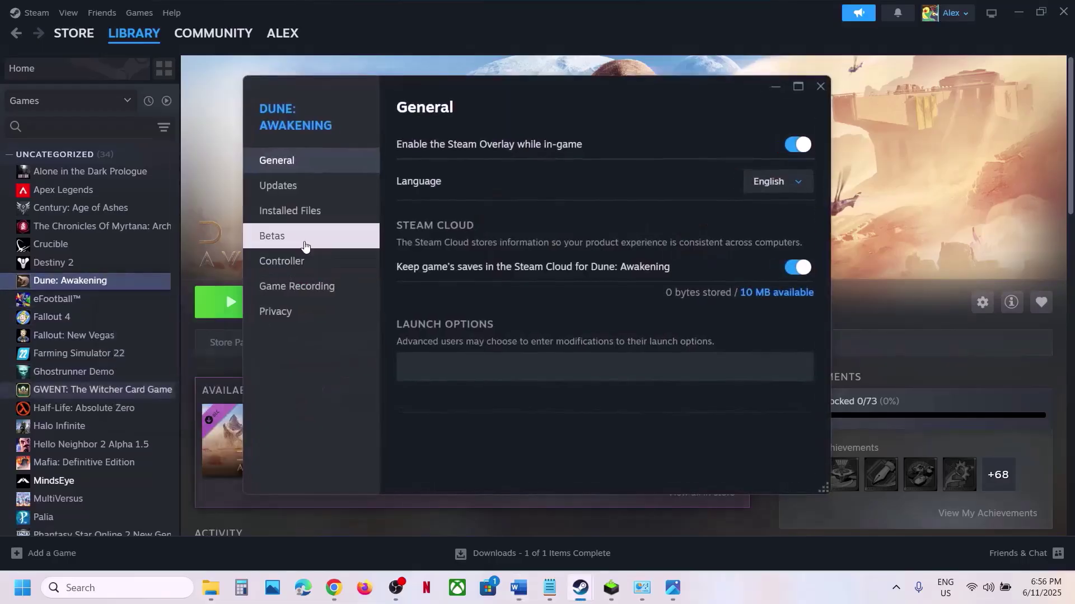
{"action": "left_click", "coordinate": [297, 215]}
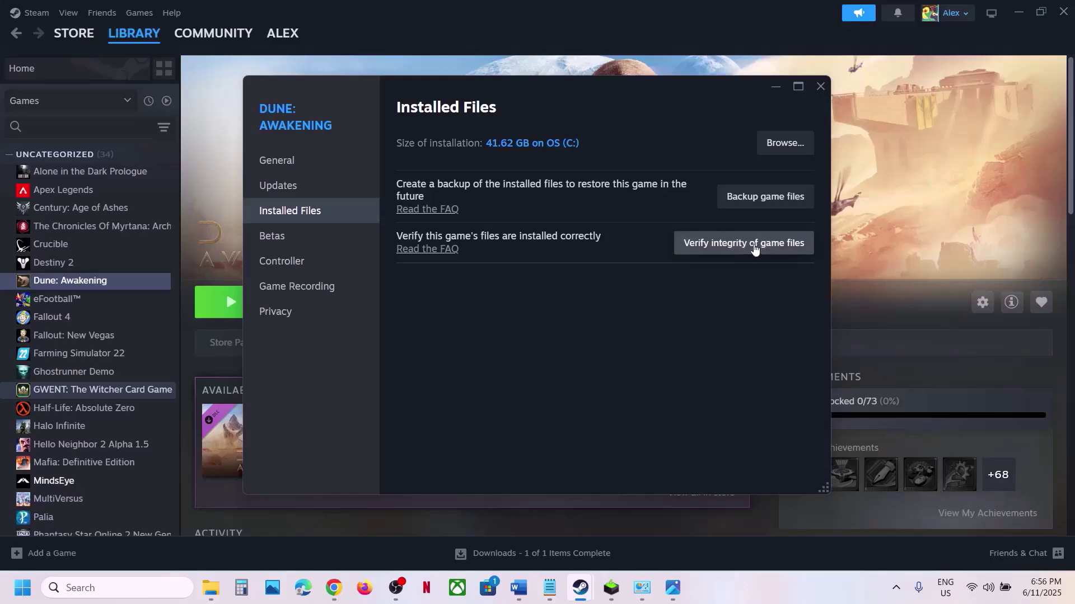
{"action": "left_click", "coordinate": [826, 86]}
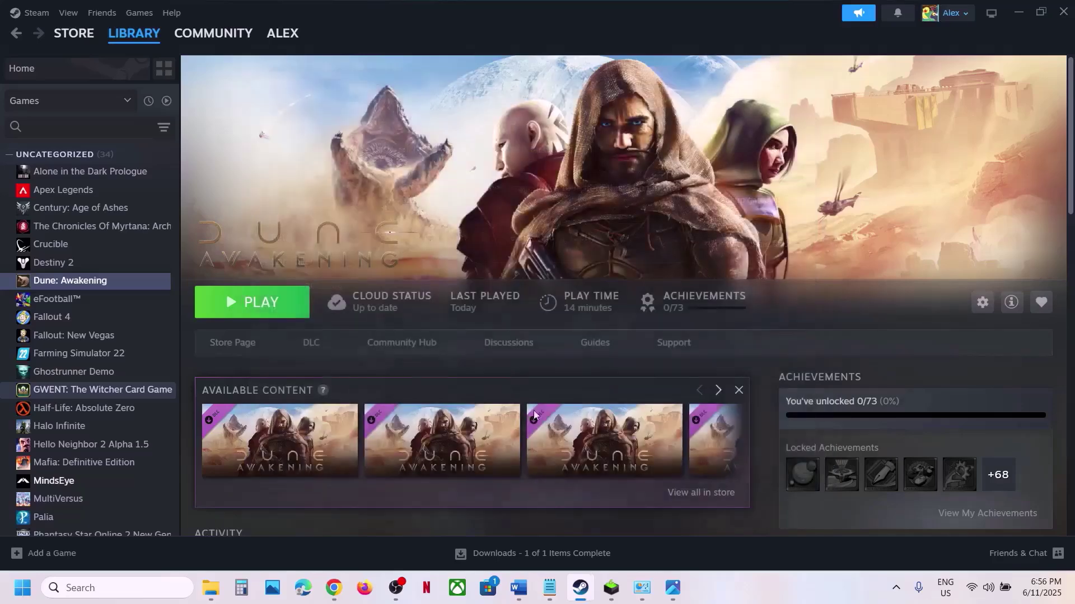
Return to the Step 1 document in Word and highlight text in Step 14, Increase the Virtual memory.
{"action": "left_click", "coordinate": [518, 587]}
{"action": "scroll", "coordinate": [448, 353], "scroll_direction": "down", "scroll_amount": 3}
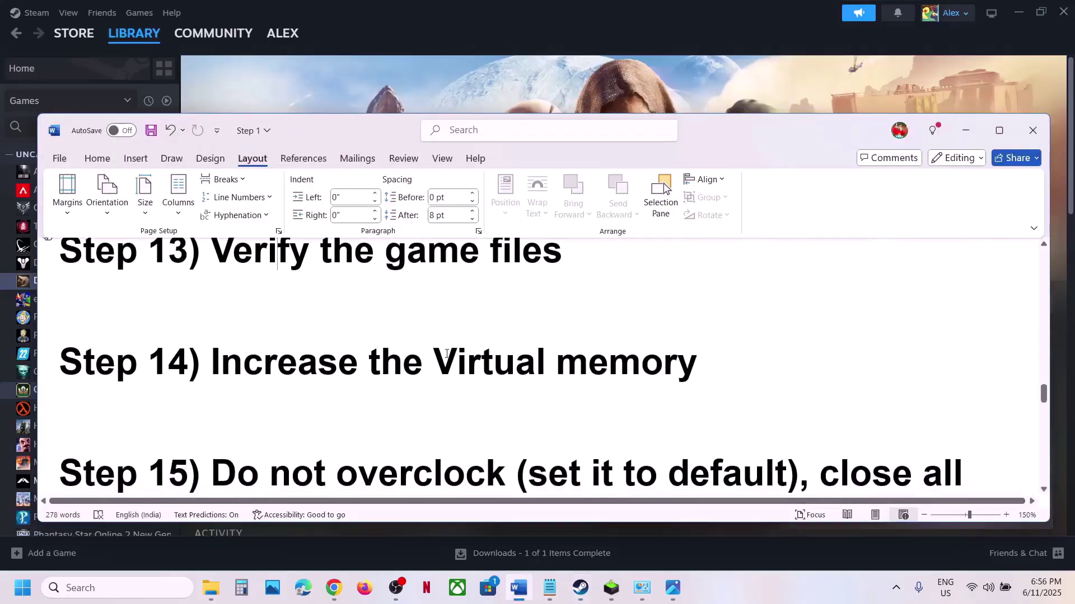
{"action": "left_click_drag", "start_coordinate": [648, 369], "coordinate": [700, 367]}
{"action": "key", "text": "alt+Tab"}
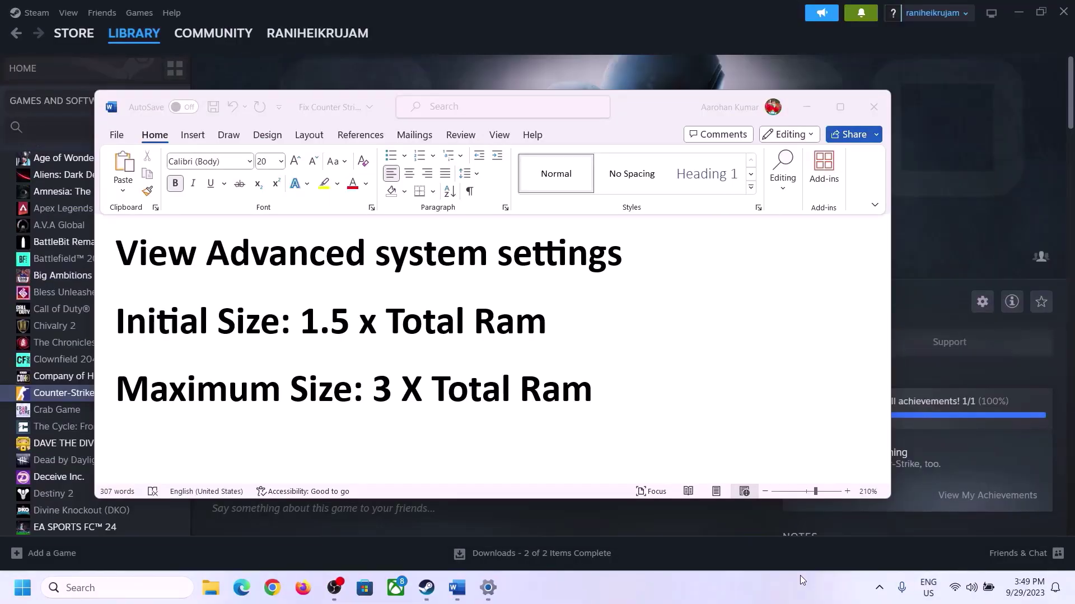
Copy "View Advanced system settings" from the Word notes, search Windows for it, and open the matching Control Panel item.
{"action": "left_click", "coordinate": [162, 261]}
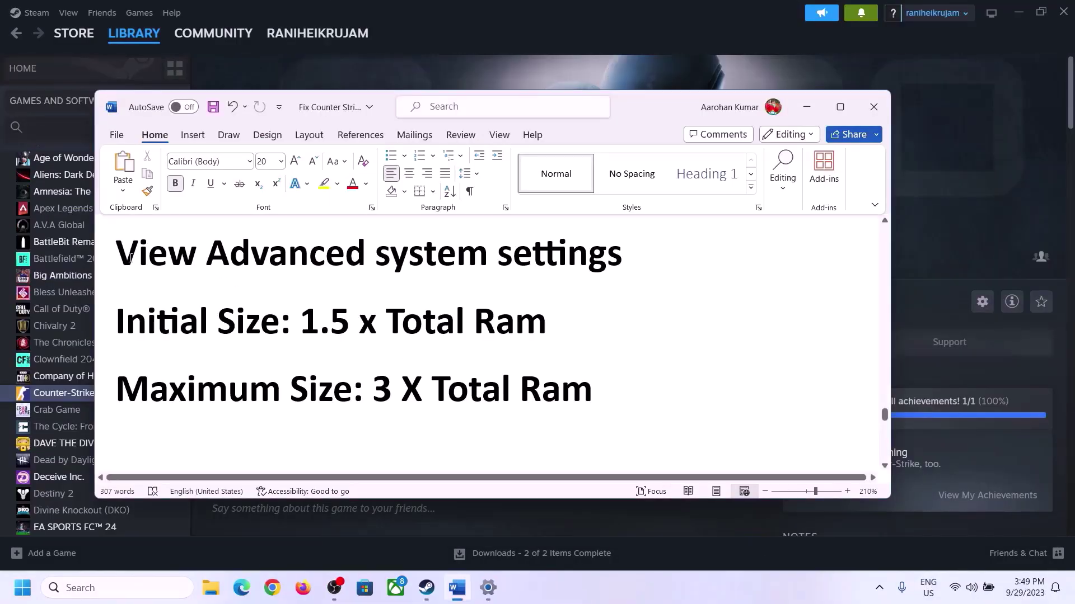
{"action": "left_click_drag", "start_coordinate": [162, 261], "coordinate": [605, 260]}
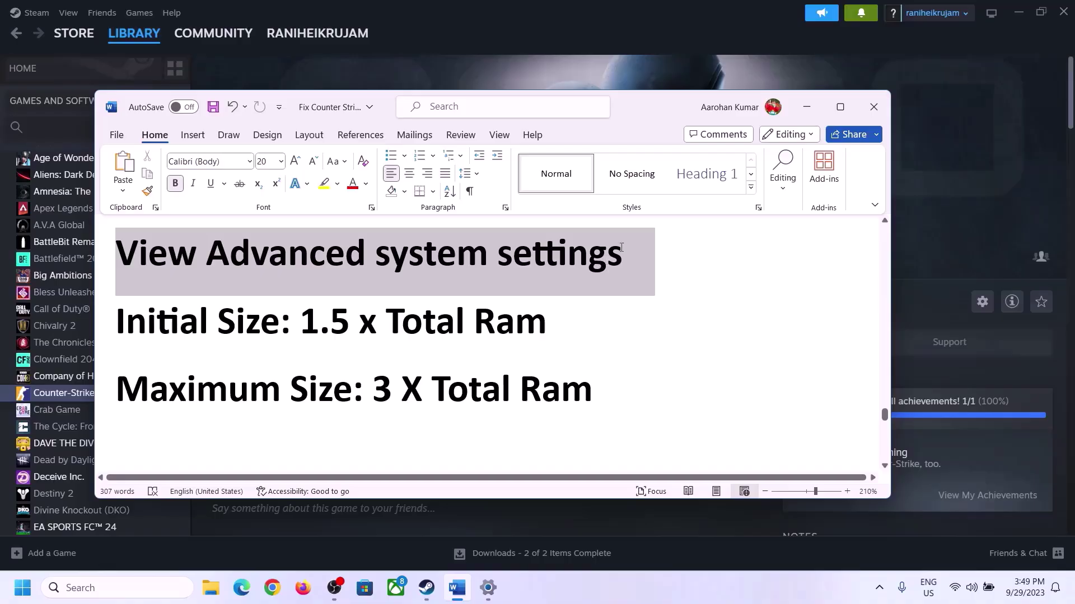
{"action": "key", "text": "ctrl+c"}
{"action": "left_click", "coordinate": [126, 588]}
{"action": "key", "text": "ctrl+v"}
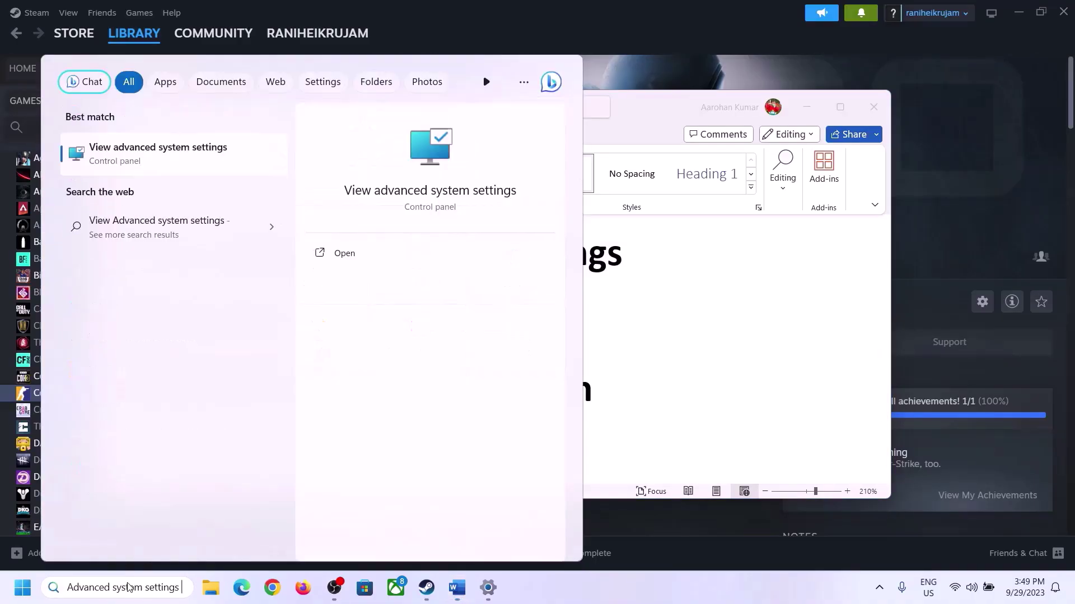
{"action": "left_click", "coordinate": [151, 162]}
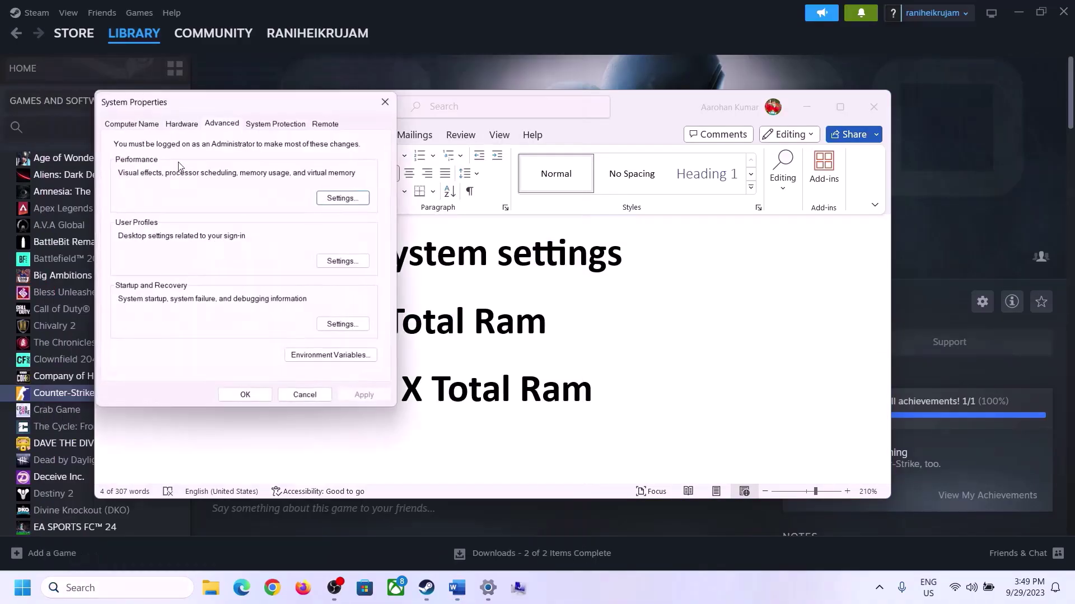
Move System Properties clear of the notes and open the Virtual Memory dialog from the advanced performance options.
{"action": "left_click_drag", "start_coordinate": [216, 104], "coordinate": [480, 194]}
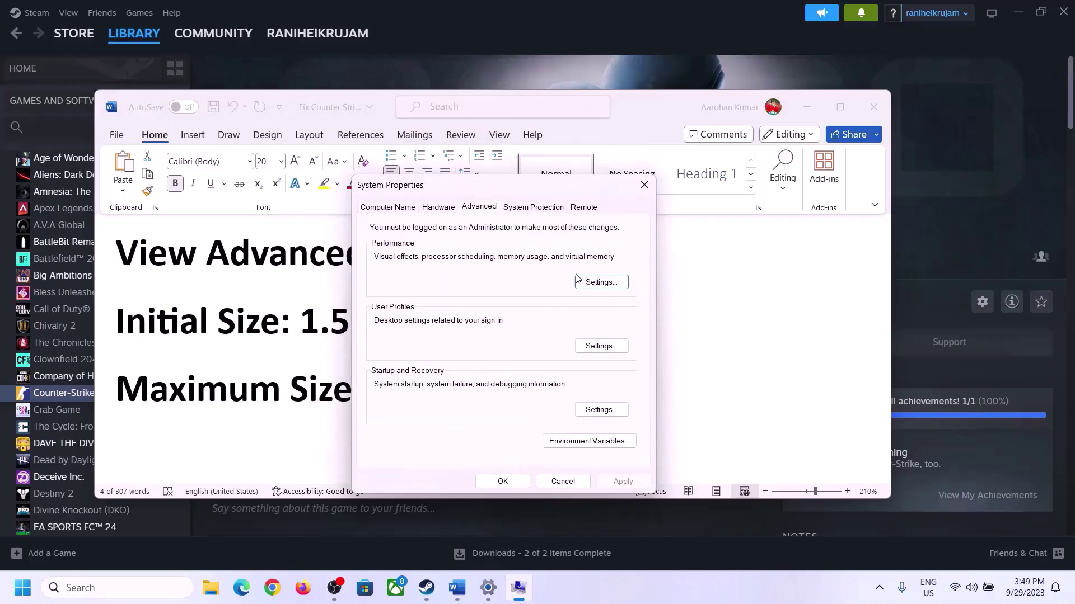
{"action": "left_click", "coordinate": [601, 283]}
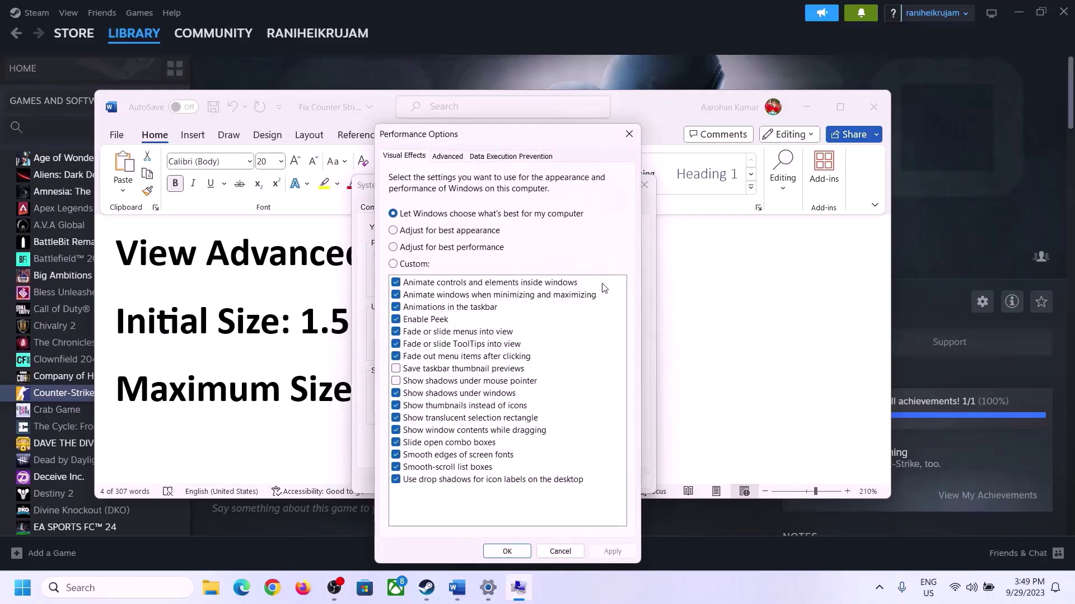
{"action": "left_click", "coordinate": [449, 156]}
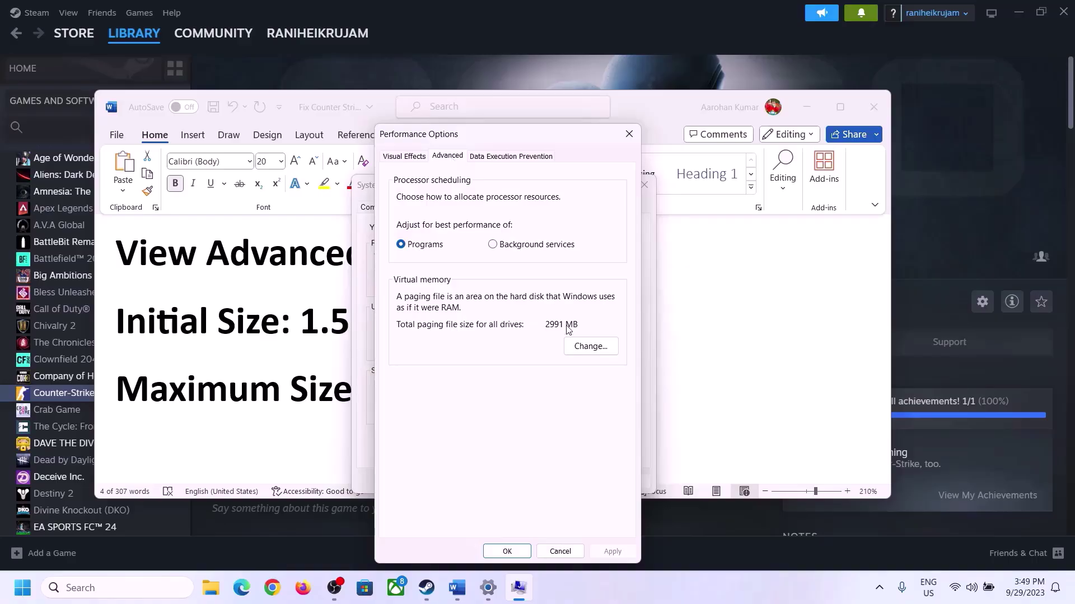
{"action": "left_click", "coordinate": [595, 347]}
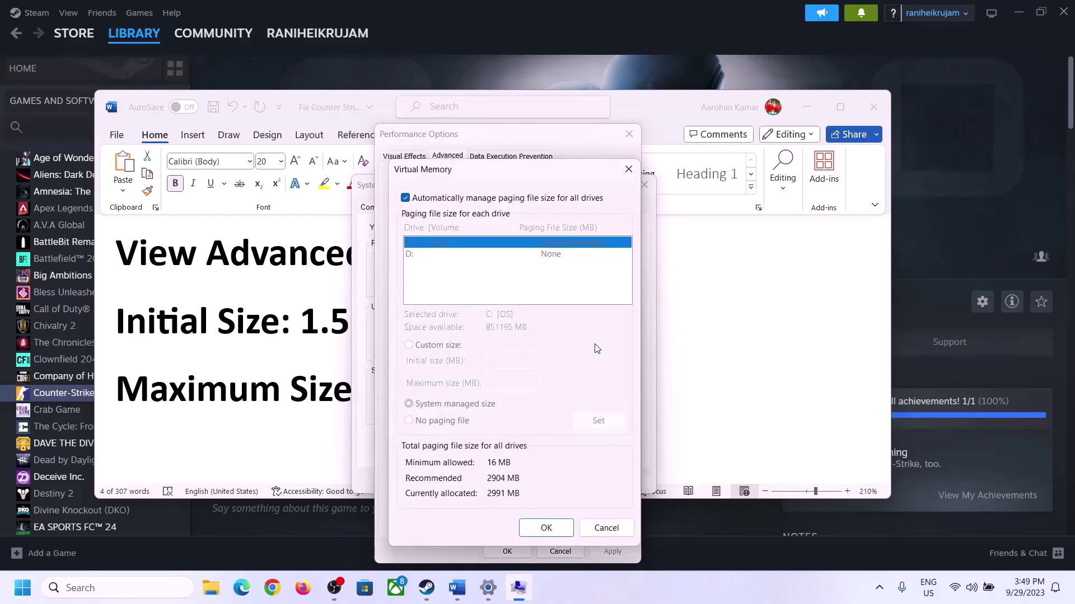
Turn off automatic paging file management and choose a custom size for drive C:.
{"action": "left_click", "coordinate": [405, 198]}
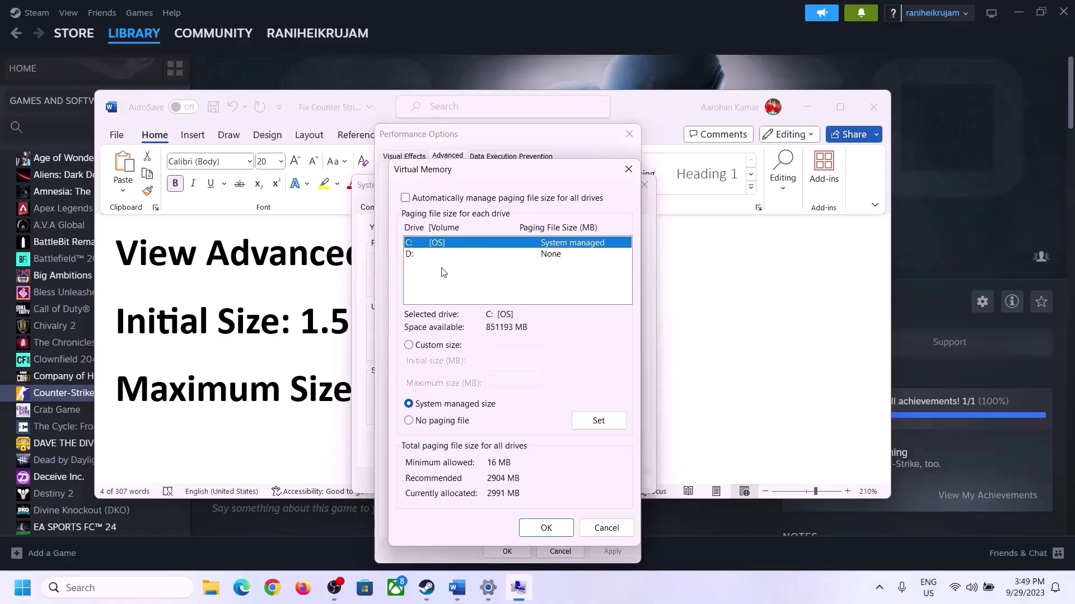
{"action": "left_click", "coordinate": [409, 346]}
{"action": "left_click", "coordinate": [510, 361]}
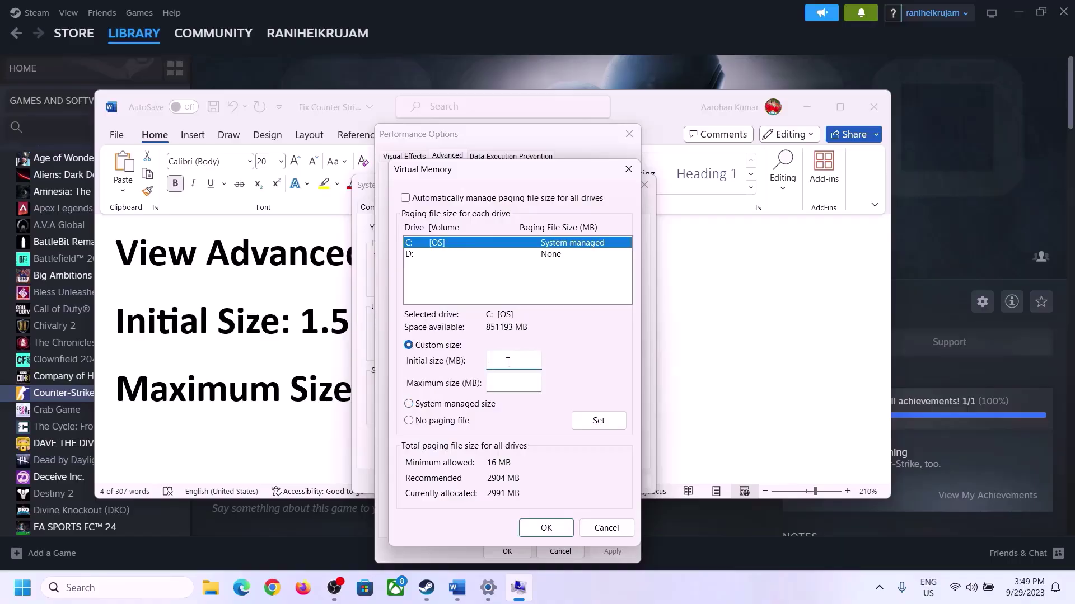
Highlight the initial size formula, 1.5 x Total Ram, in the Word notes and check the installed RAM in Windows Settings under System About.
{"action": "left_click", "coordinate": [290, 334]}
{"action": "left_click_drag", "start_coordinate": [307, 321], "coordinate": [498, 335]}
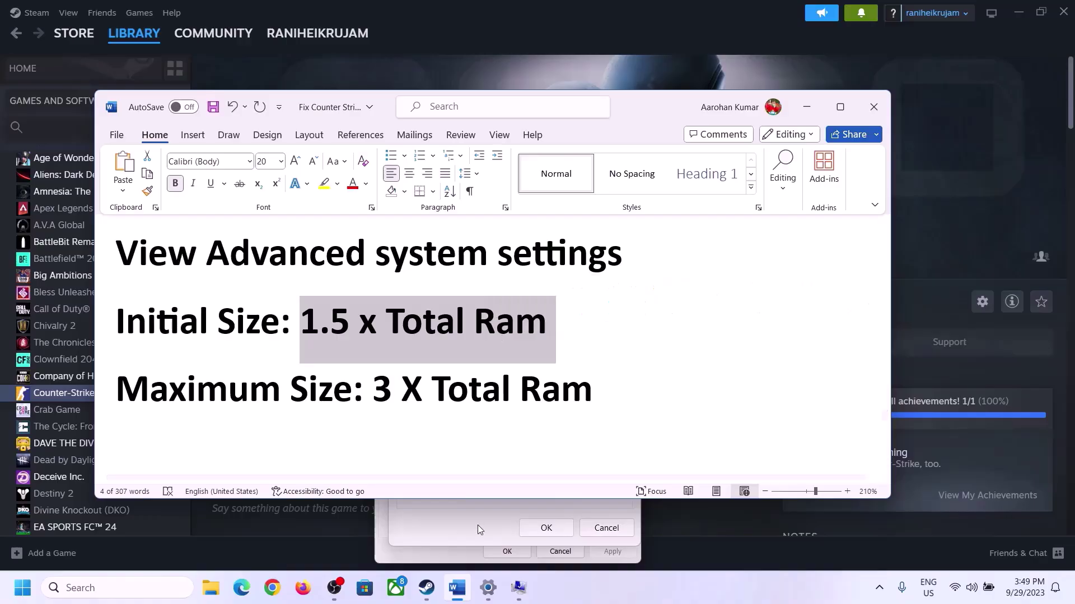
{"action": "left_click", "coordinate": [488, 590]}
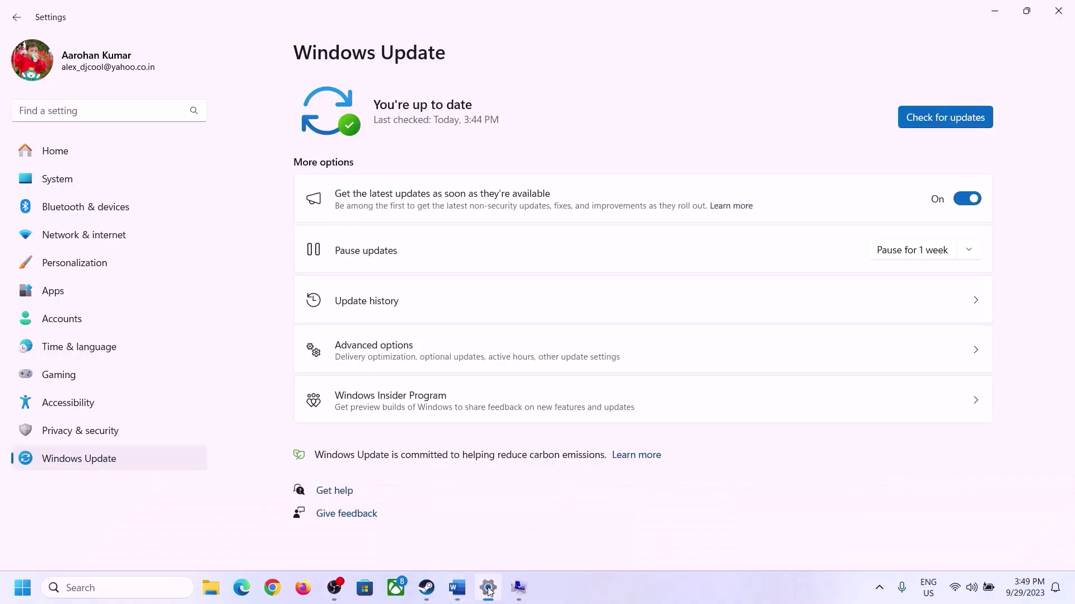
{"action": "left_click", "coordinate": [49, 187]}
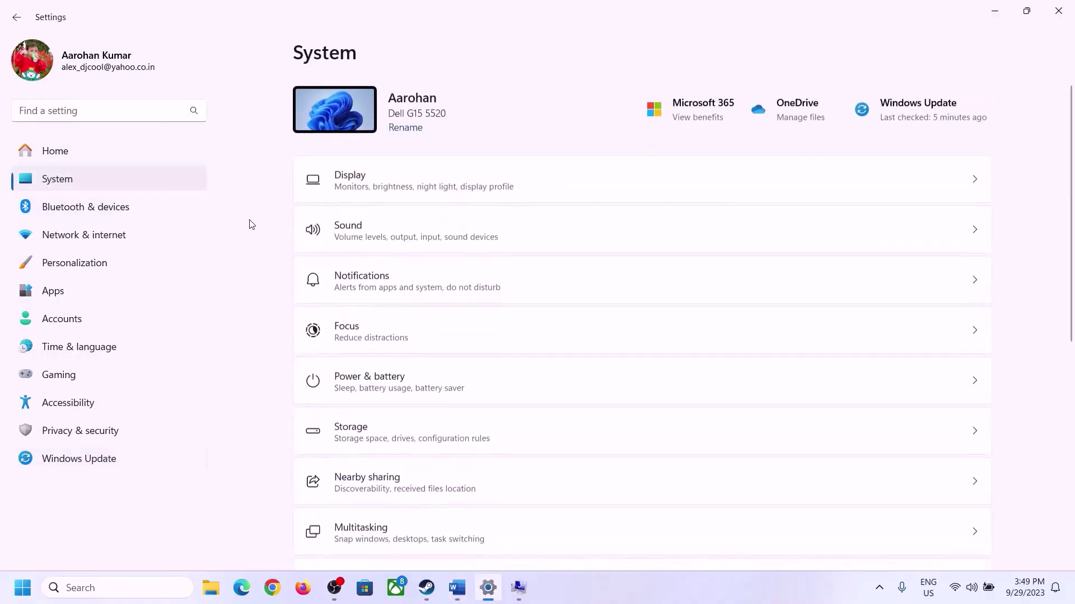
{"action": "scroll", "coordinate": [354, 504], "scroll_direction": "down", "scroll_amount": 7}
{"action": "left_click", "coordinate": [354, 529]}
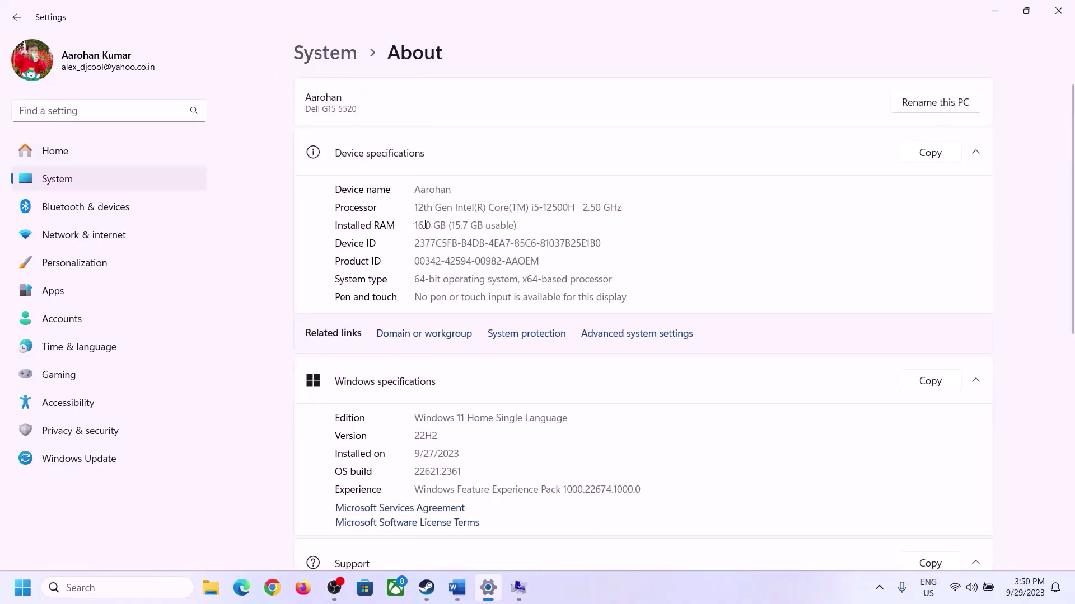
{"action": "left_click_drag", "start_coordinate": [425, 224], "coordinate": [409, 225]}
{"action": "left_click", "coordinate": [423, 225]}
{"action": "left_click_drag", "start_coordinate": [424, 225], "coordinate": [412, 223]}
Bring back the Virtual Memory dialog and launch Calculator by running calc.
{"action": "left_click", "coordinate": [519, 588]}
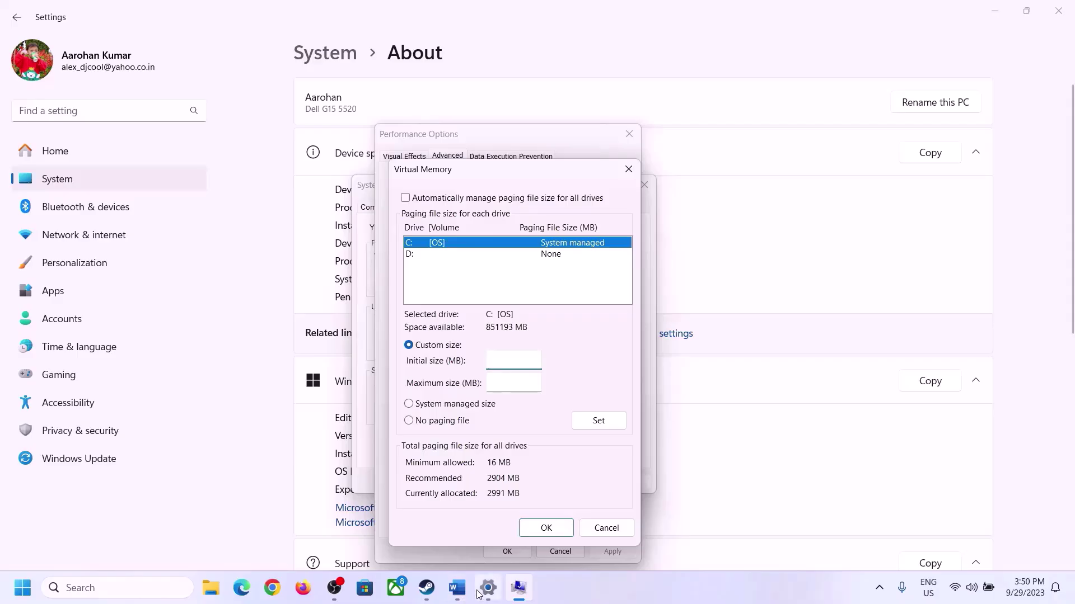
{"action": "mouse_move", "coordinate": [483, 591]}
{"action": "key", "text": "super+r"}
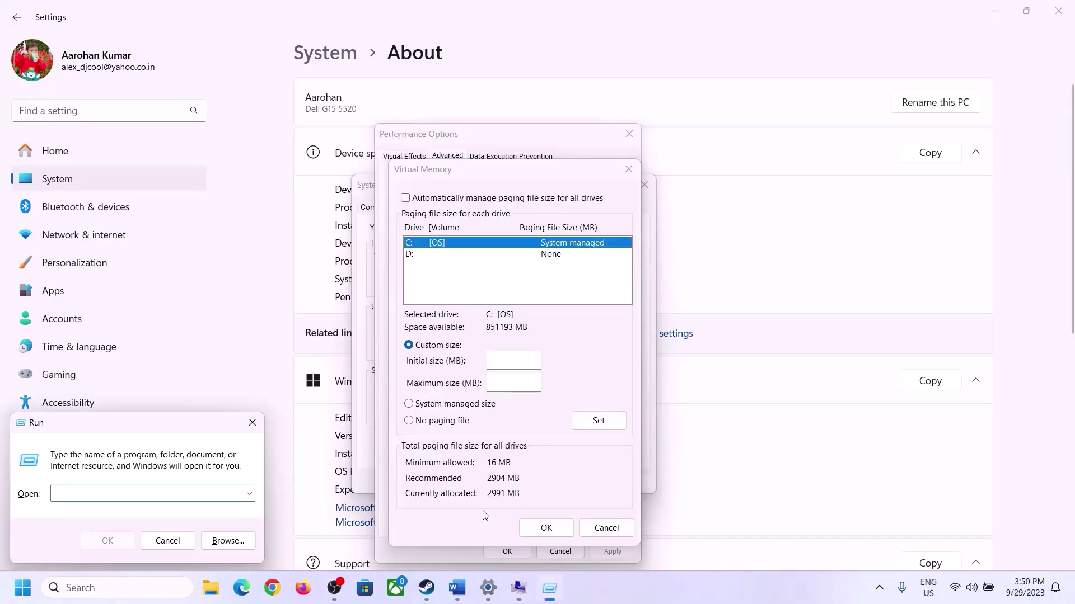
{"action": "type", "text": "calc"}
{"action": "left_click", "coordinate": [104, 540]}
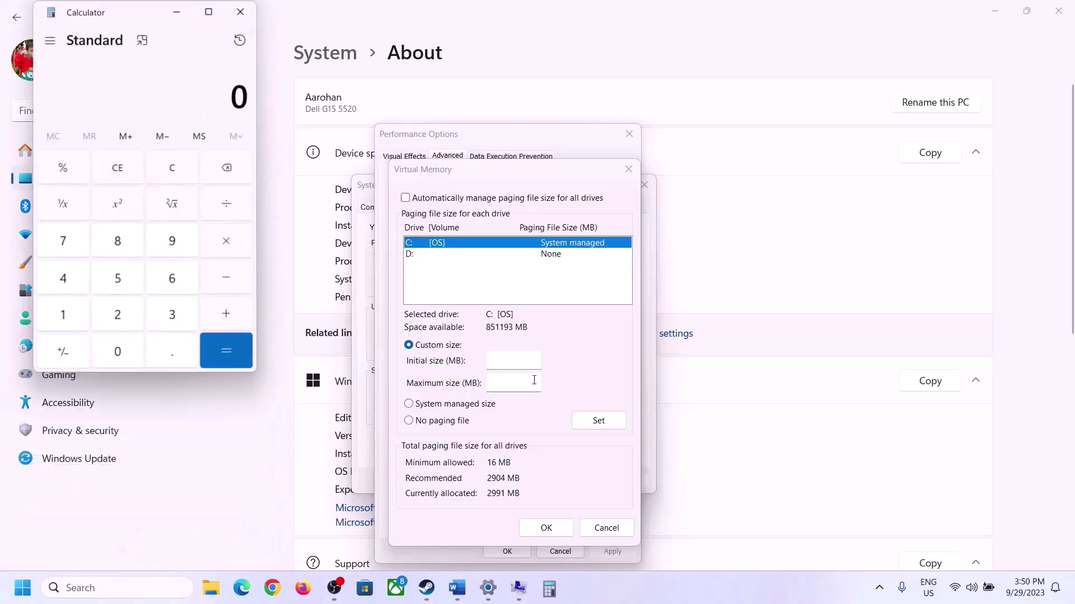
Place Calculator beside the Virtual Memory dialog and show the Word notes with the size formulas behind it.
{"action": "left_click_drag", "start_coordinate": [133, 20], "coordinate": [784, 184]}
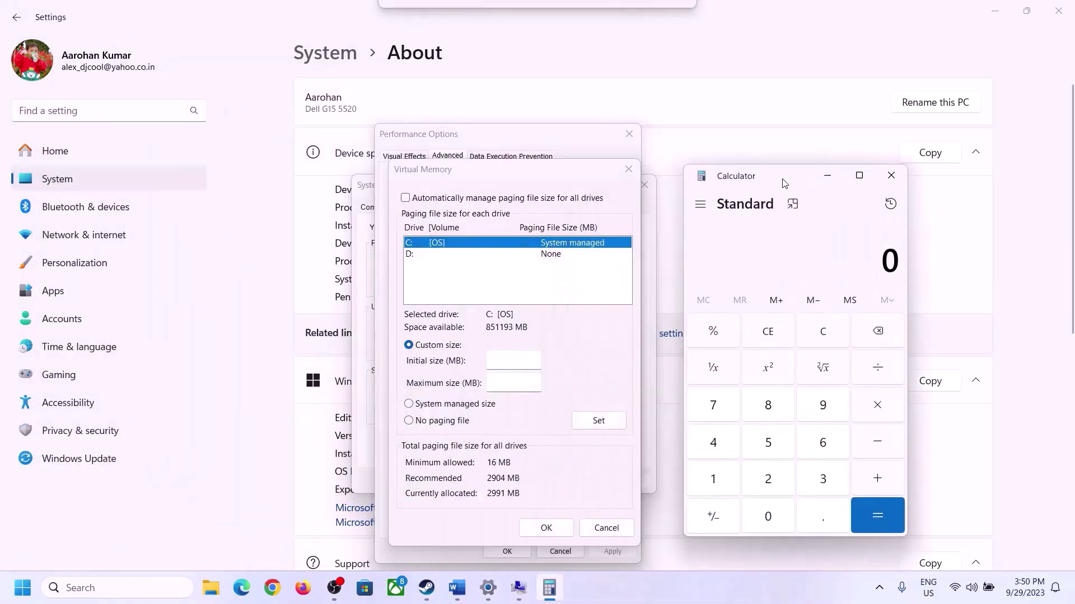
{"action": "left_click", "coordinate": [456, 599]}
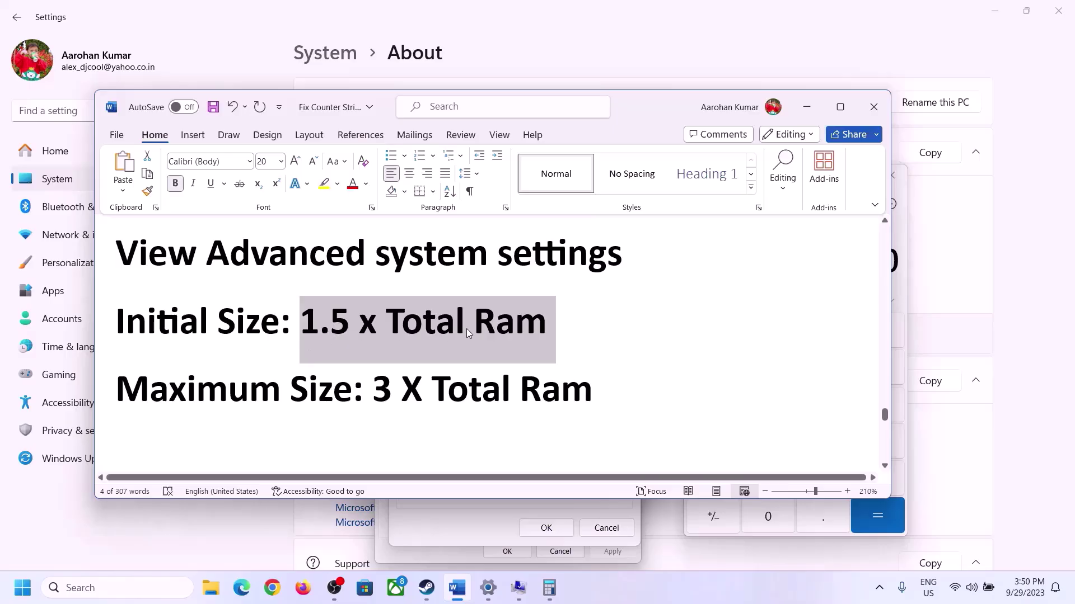
{"action": "left_click", "coordinate": [549, 588]}
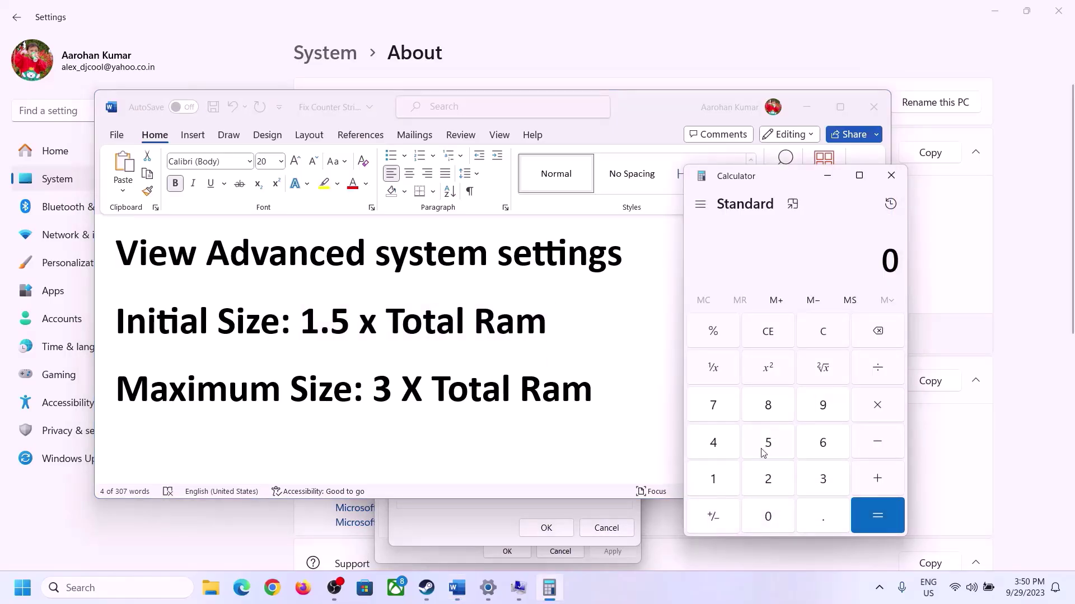
{"action": "left_click", "coordinate": [714, 483]}
{"action": "left_click", "coordinate": [820, 447]}
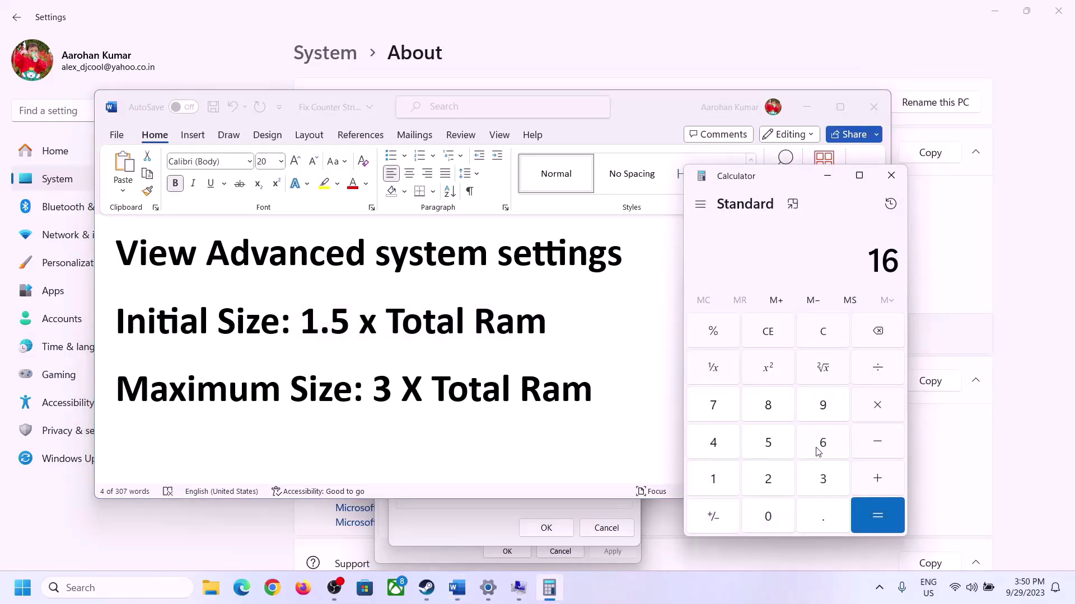
{"action": "left_click", "coordinate": [822, 342]}
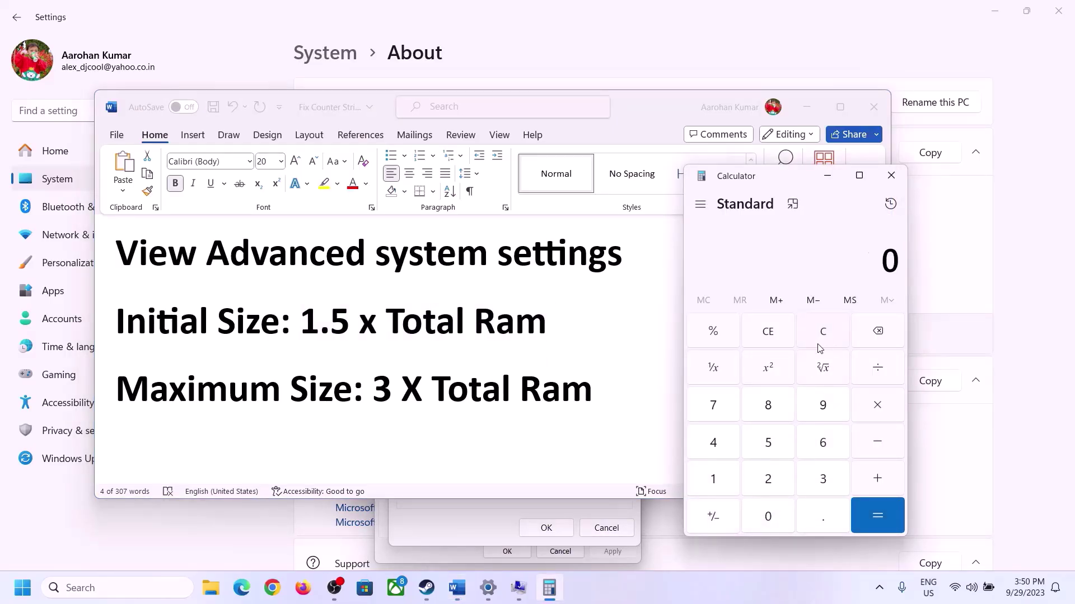
Convert the 16 GB of RAM to megabytes in Calculator by multiplying 16 by 1024.
{"action": "left_click", "coordinate": [721, 480]}
{"action": "left_click", "coordinate": [820, 448]}
{"action": "left_click", "coordinate": [877, 406]}
{"action": "left_click", "coordinate": [714, 480]}
{"action": "left_click", "coordinate": [772, 517]}
{"action": "left_click", "coordinate": [768, 482]}
{"action": "left_click", "coordinate": [721, 451]}
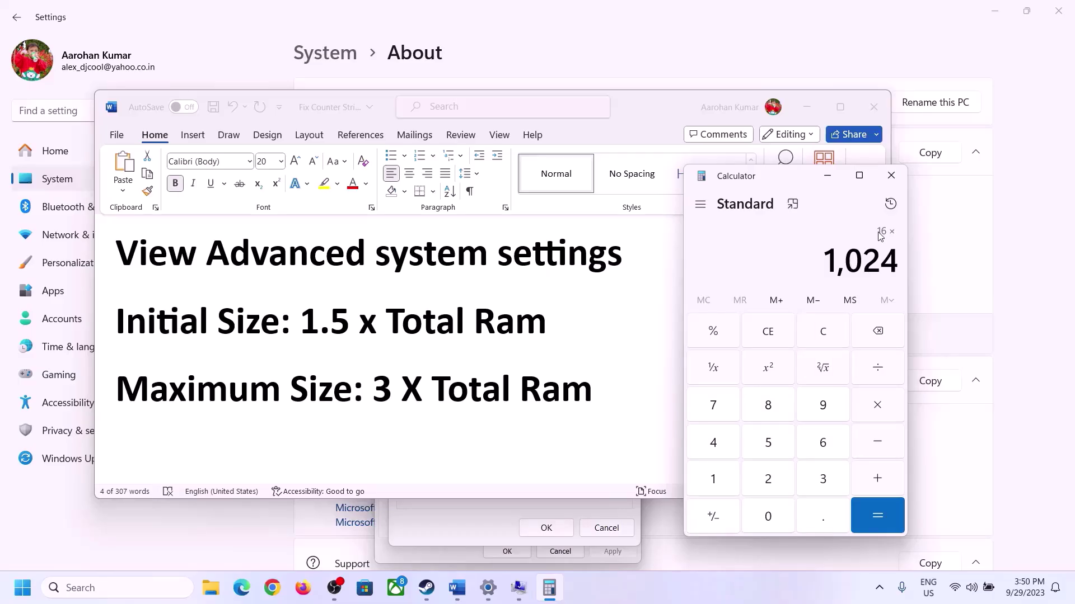
{"action": "left_click", "coordinate": [877, 516]}
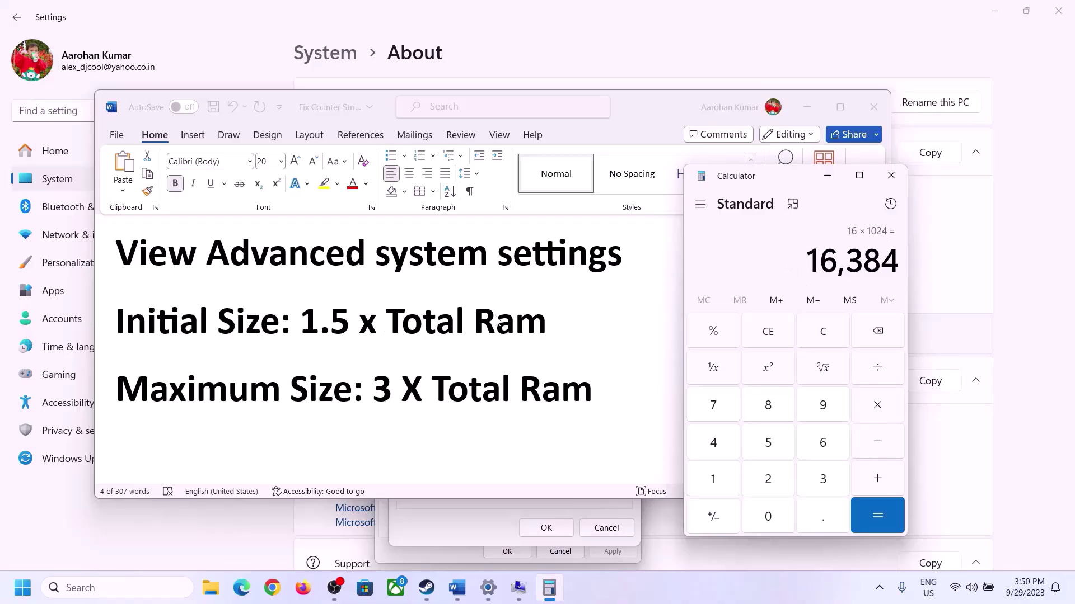
Multiply 16384 by 1.5 in Calculator and set the custom initial paging file size to 24576 MB.
{"action": "left_click", "coordinate": [880, 411]}
{"action": "left_click", "coordinate": [726, 481]}
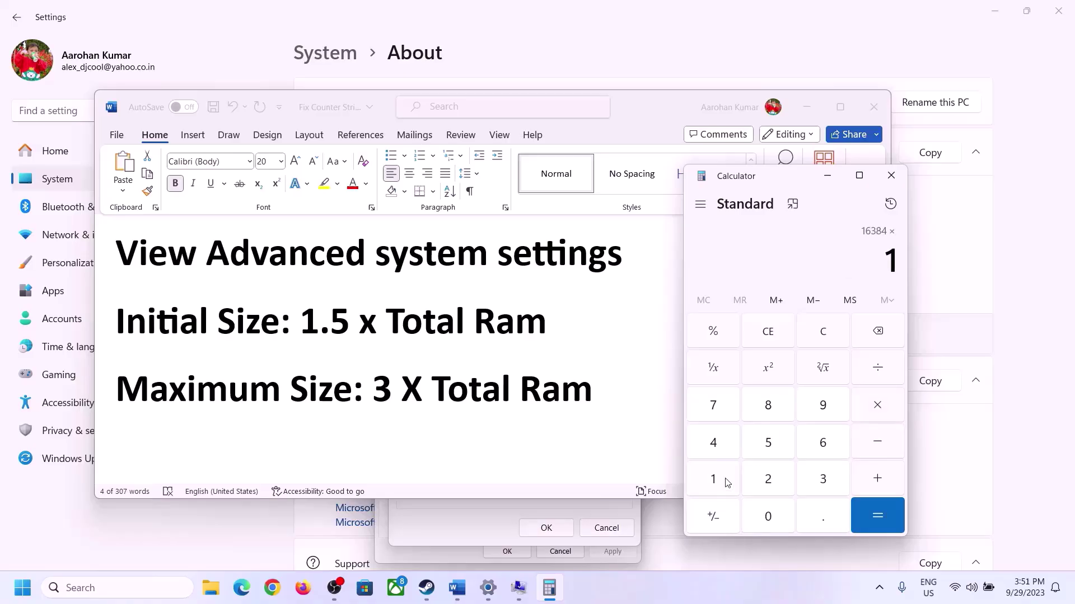
{"action": "left_click", "coordinate": [819, 525]}
{"action": "left_click", "coordinate": [779, 454]}
{"action": "left_click", "coordinate": [877, 513]}
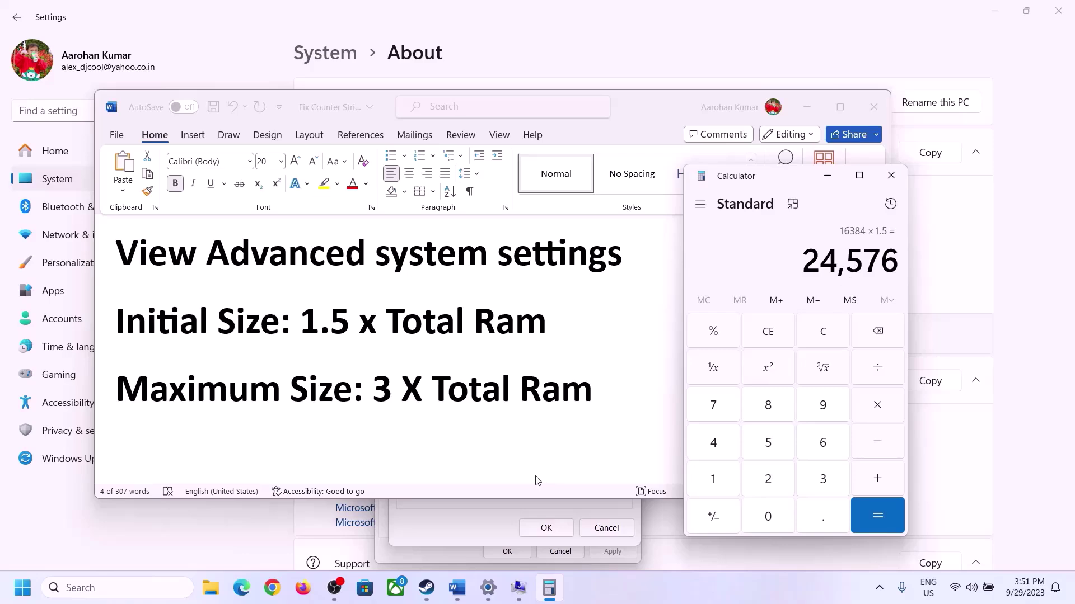
{"action": "left_click", "coordinate": [474, 522]}
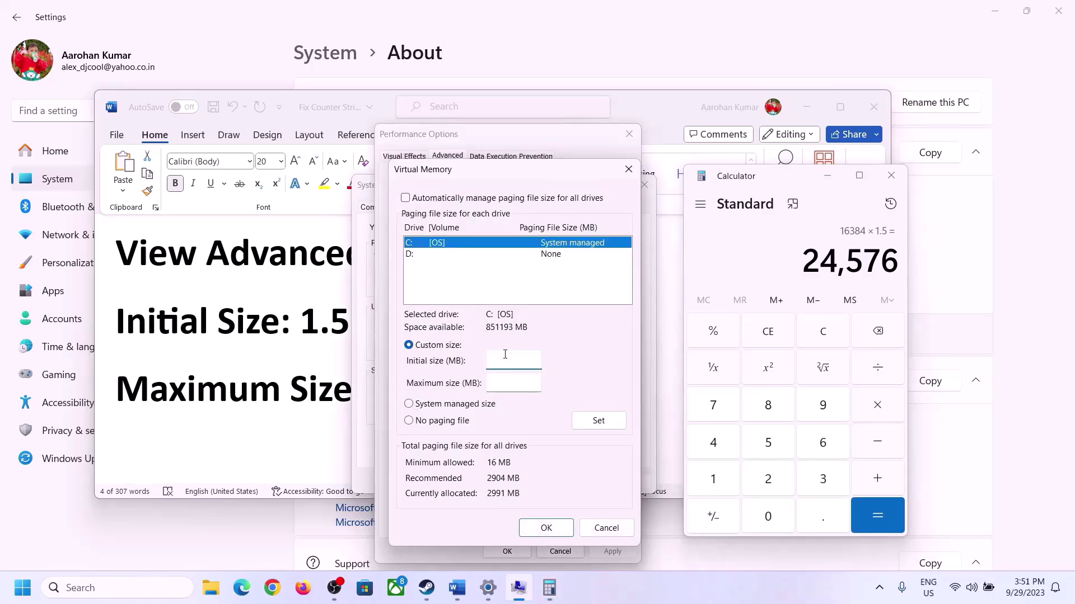
{"action": "type", "text": "24576"}
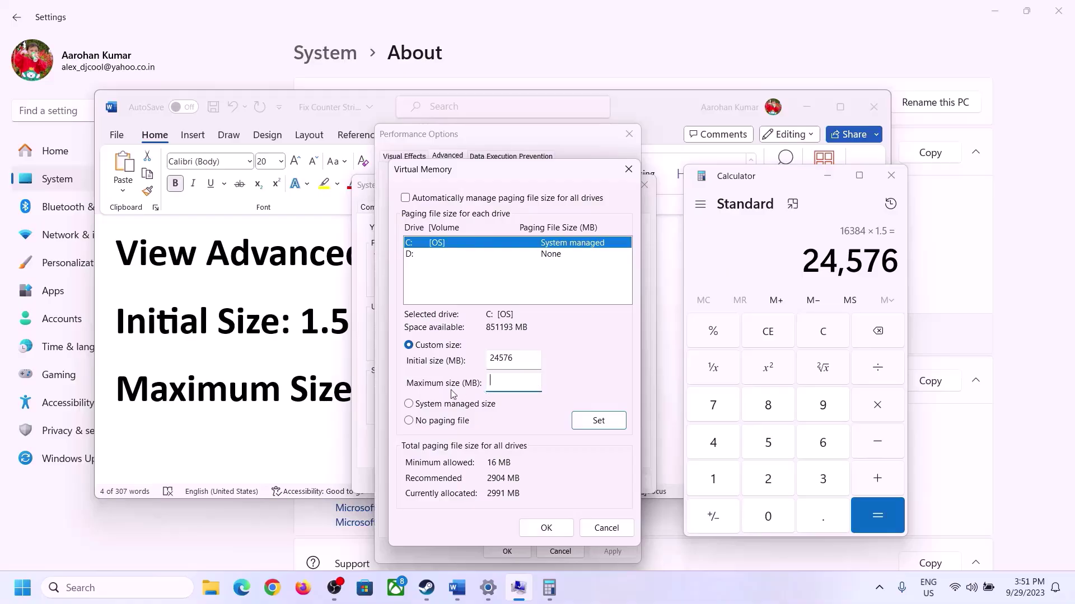
Check the maximum size formula in the Word notes, clear Calculator and review the installed RAM in Settings.
{"action": "left_click", "coordinate": [308, 395]}
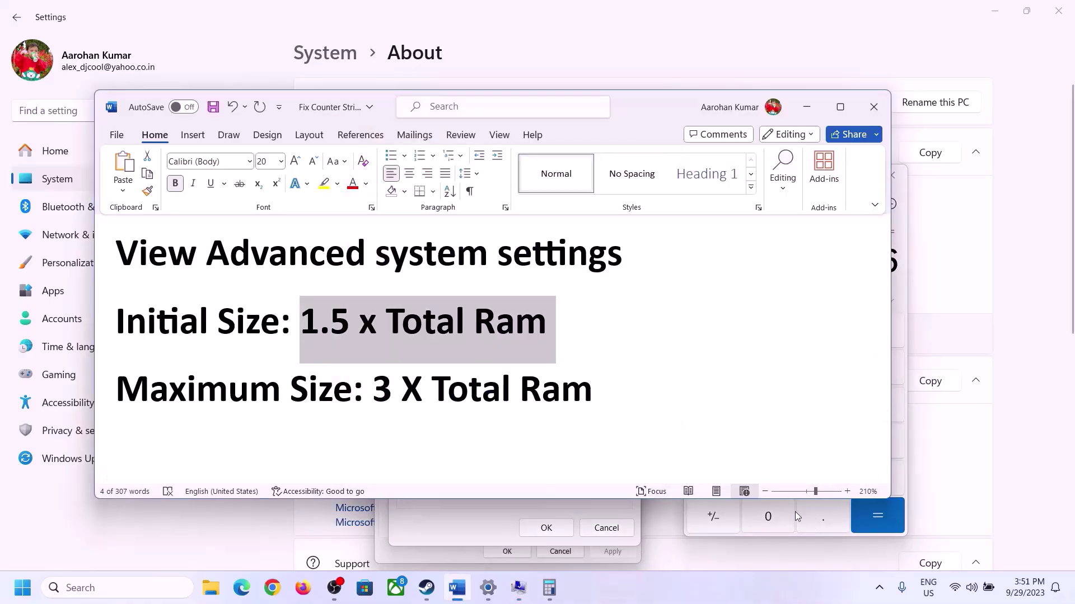
{"action": "left_click", "coordinate": [903, 291]}
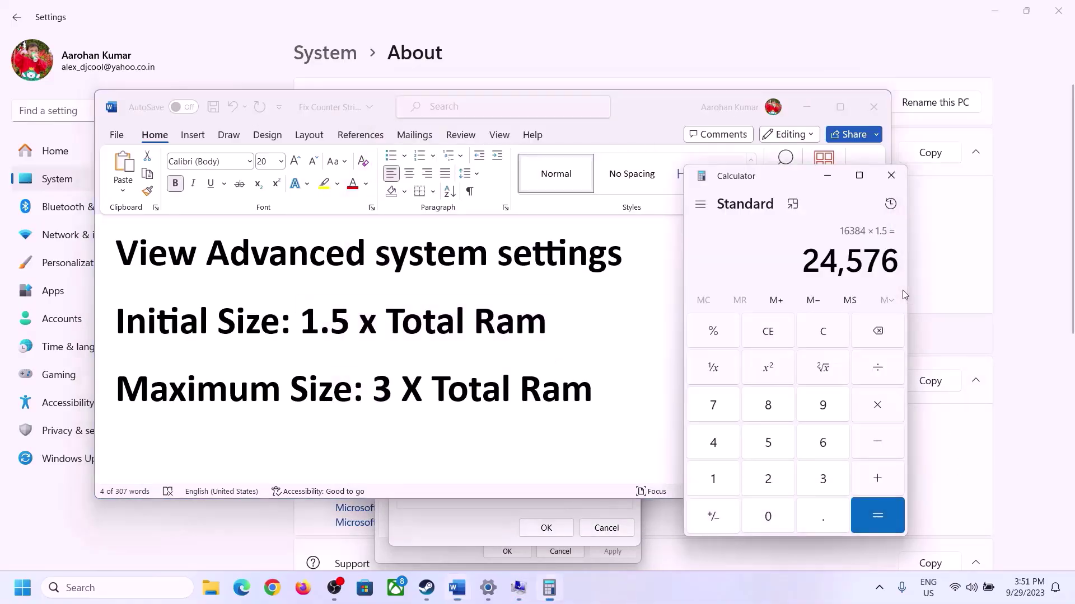
{"action": "left_click", "coordinate": [833, 329]}
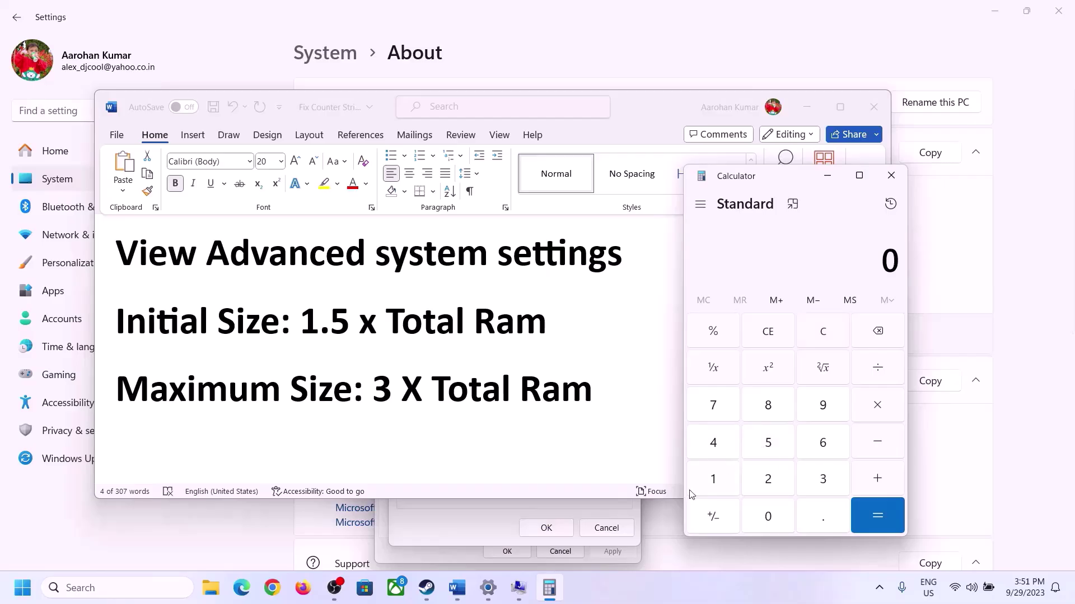
{"action": "left_click", "coordinate": [488, 588]}
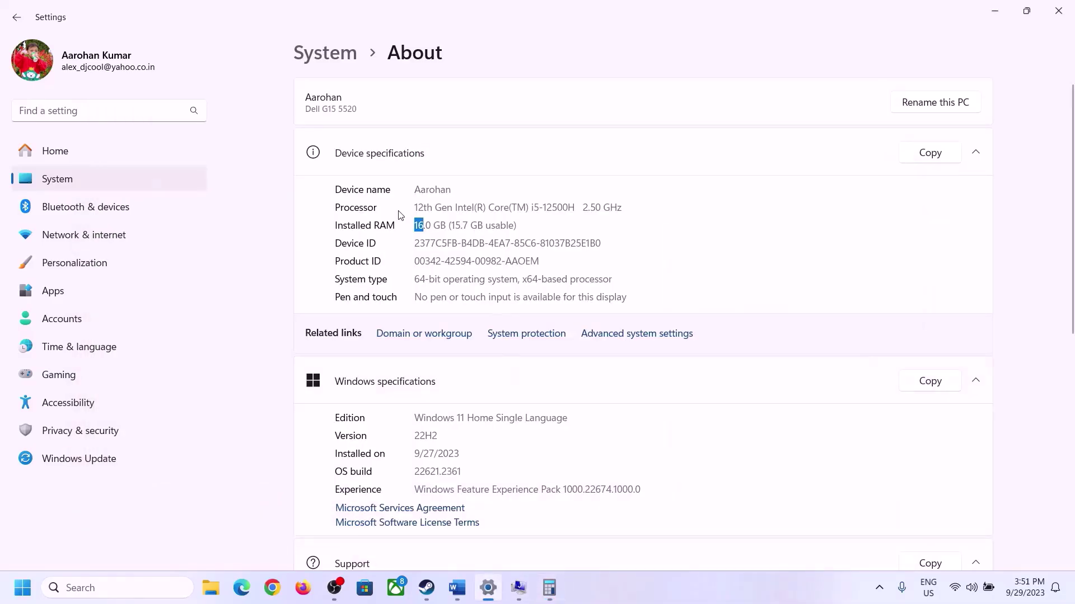
Convert the 16 GB of RAM to megabytes again by multiplying 16 by 1024 in Calculator.
{"action": "left_click", "coordinate": [549, 587]}
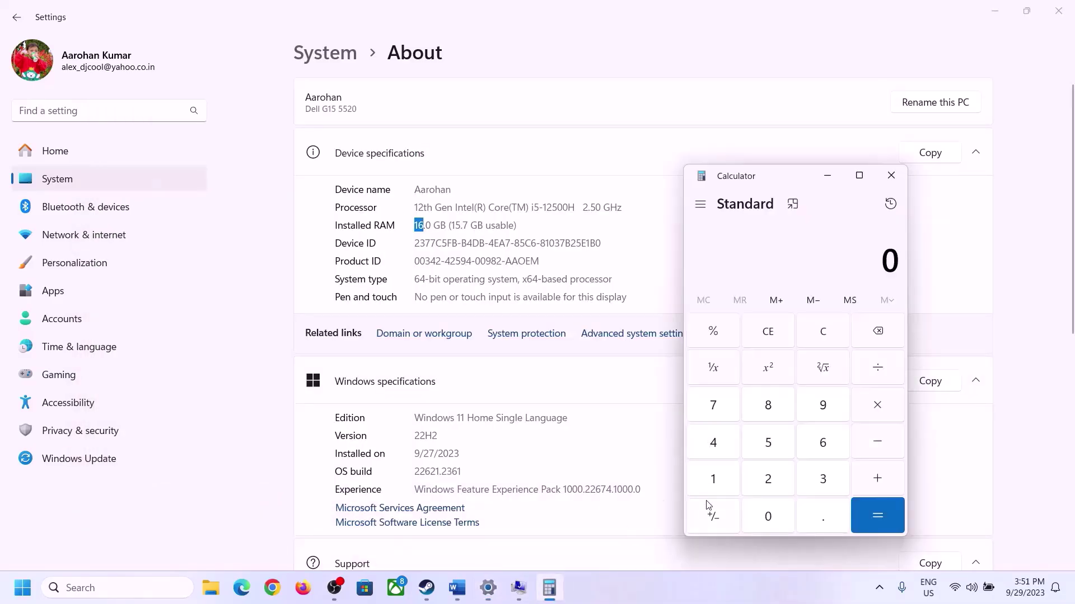
{"action": "left_click", "coordinate": [723, 475]}
{"action": "left_click", "coordinate": [819, 445]}
{"action": "left_click", "coordinate": [873, 406]}
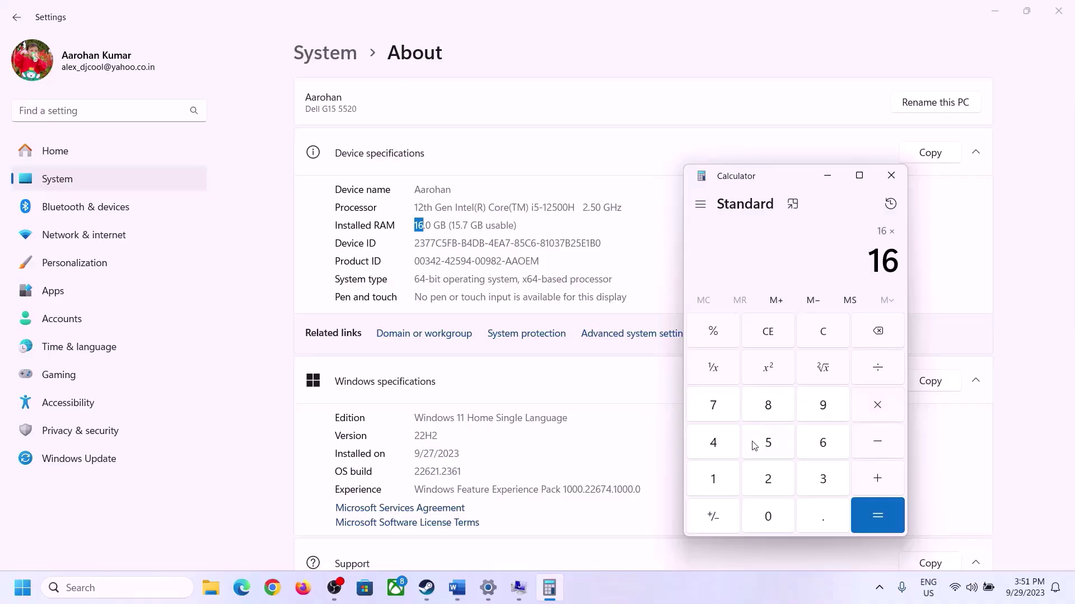
{"action": "left_click", "coordinate": [721, 474]}
{"action": "left_click", "coordinate": [762, 514]}
{"action": "left_click", "coordinate": [746, 470]}
{"action": "left_click", "coordinate": [720, 451]}
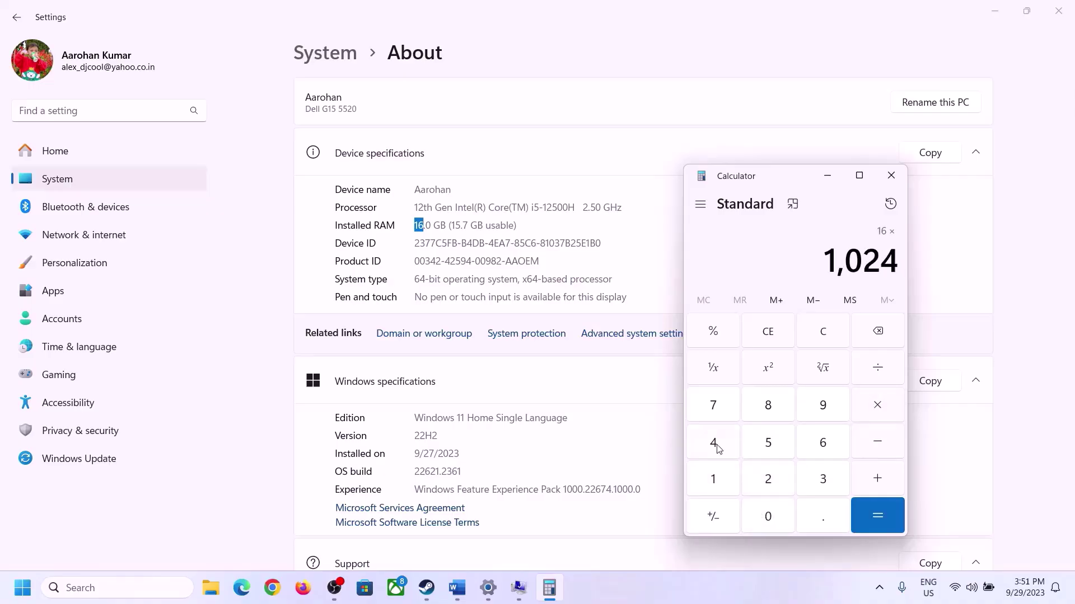
{"action": "left_click", "coordinate": [863, 529]}
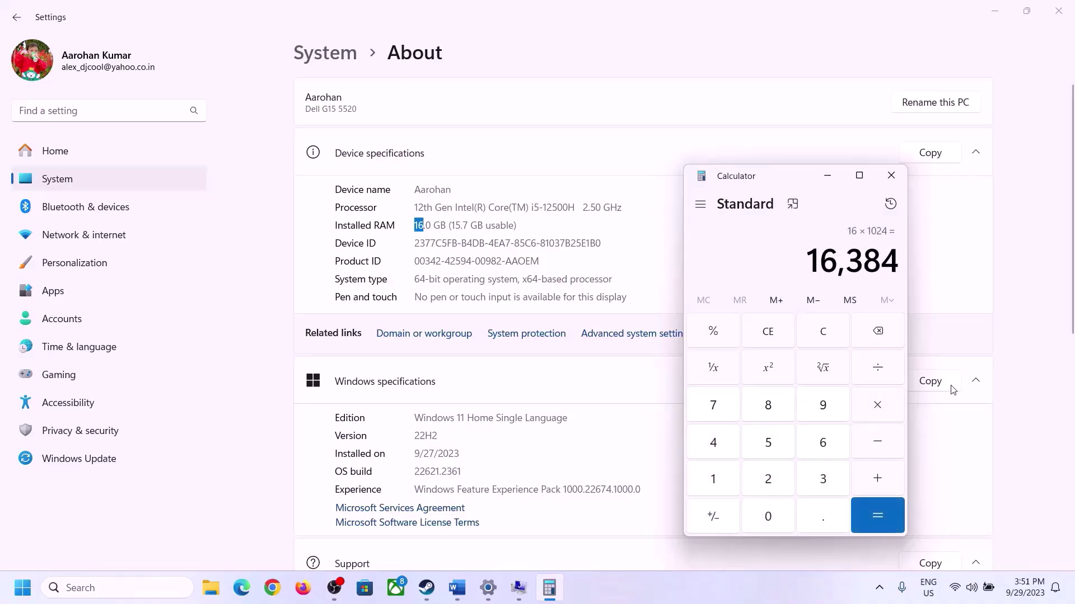
Following the Maximum Size formula in the Word notes, multiply 16384 by 3 in Calculator.
{"action": "left_click", "coordinate": [457, 588]}
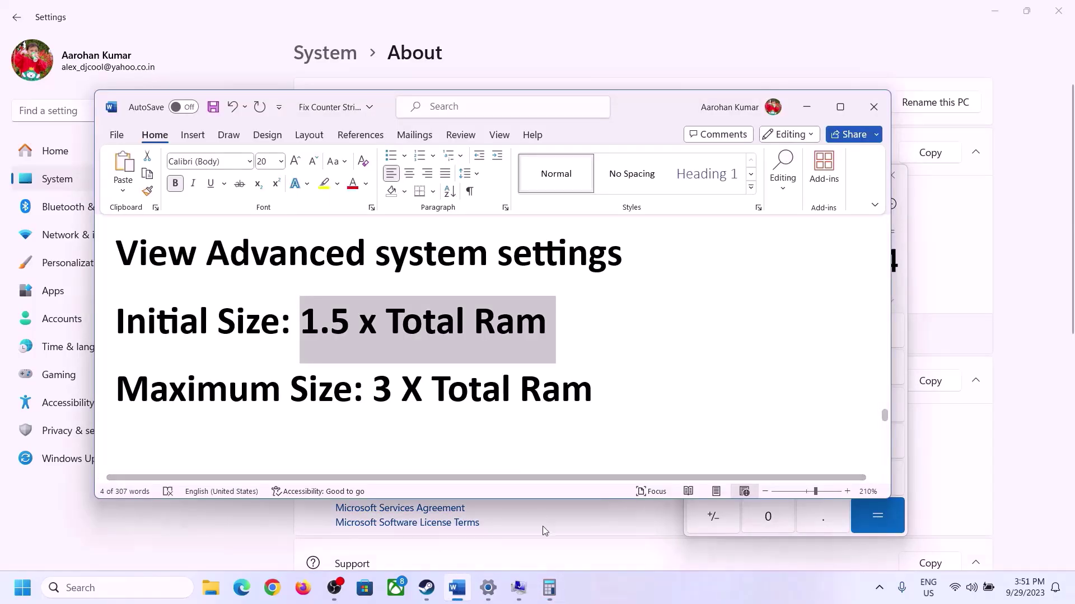
{"action": "left_click", "coordinate": [549, 588]}
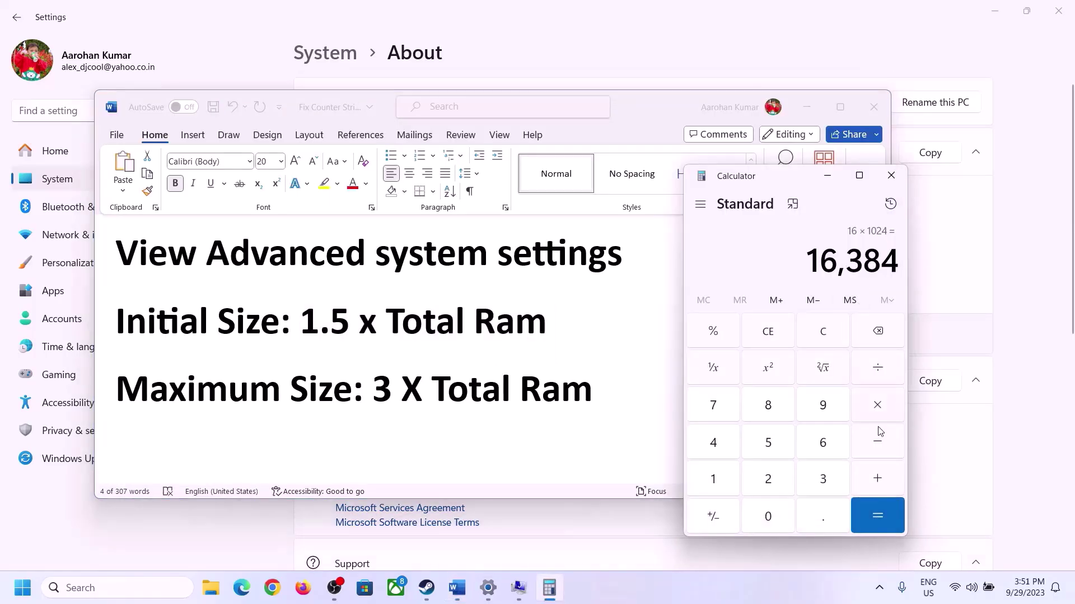
{"action": "left_click", "coordinate": [877, 406]}
{"action": "left_click", "coordinate": [808, 480]}
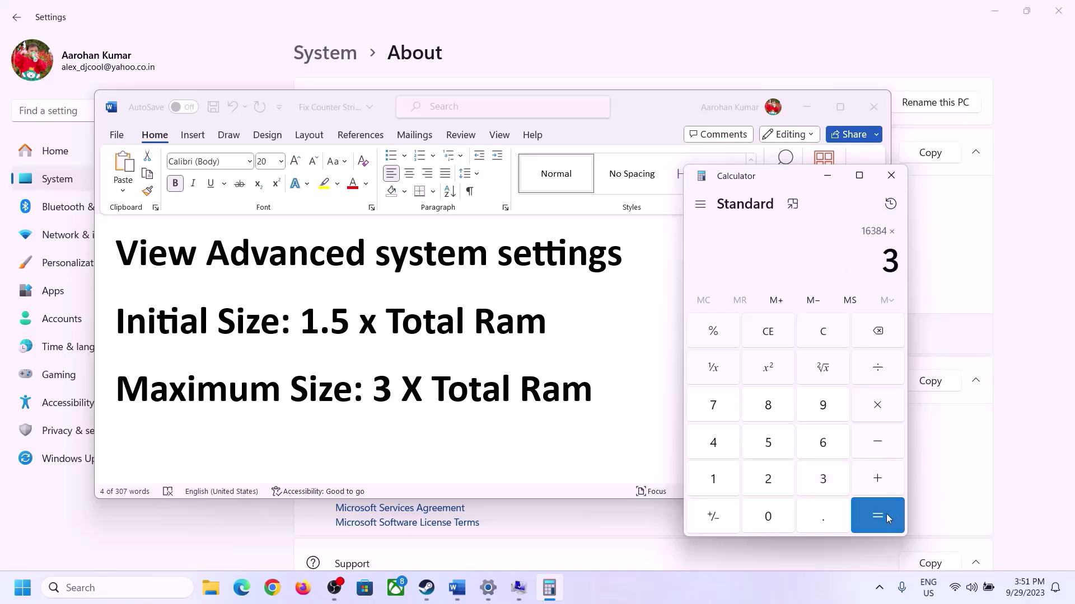
{"action": "left_click", "coordinate": [886, 514]}
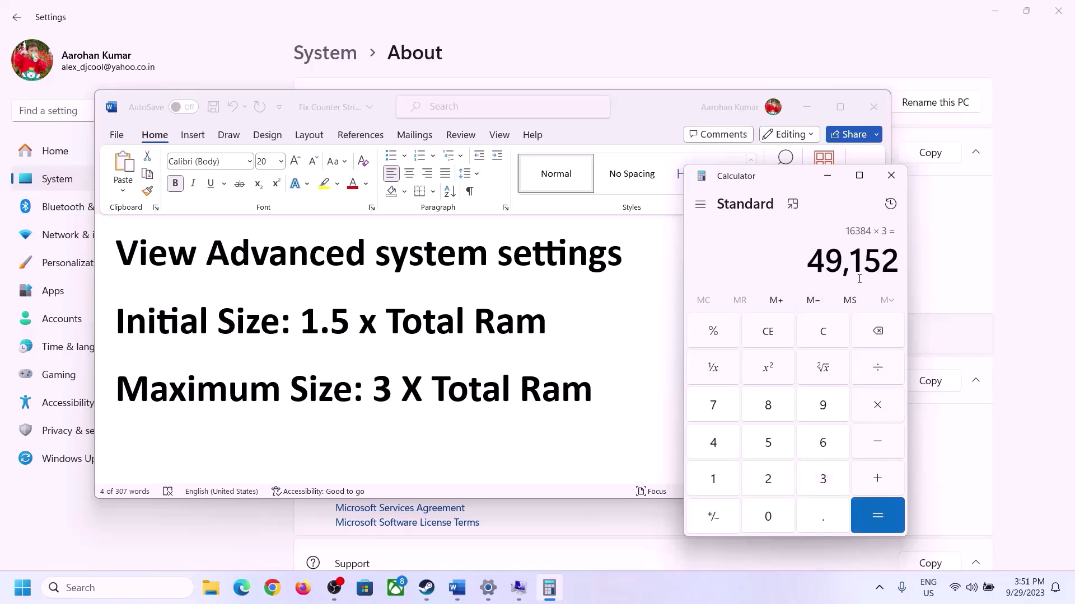
Set the maximum paging file size for drive C: to 49152 MB and apply the custom size, acknowledging the restart notice.
{"action": "left_click", "coordinate": [520, 586]}
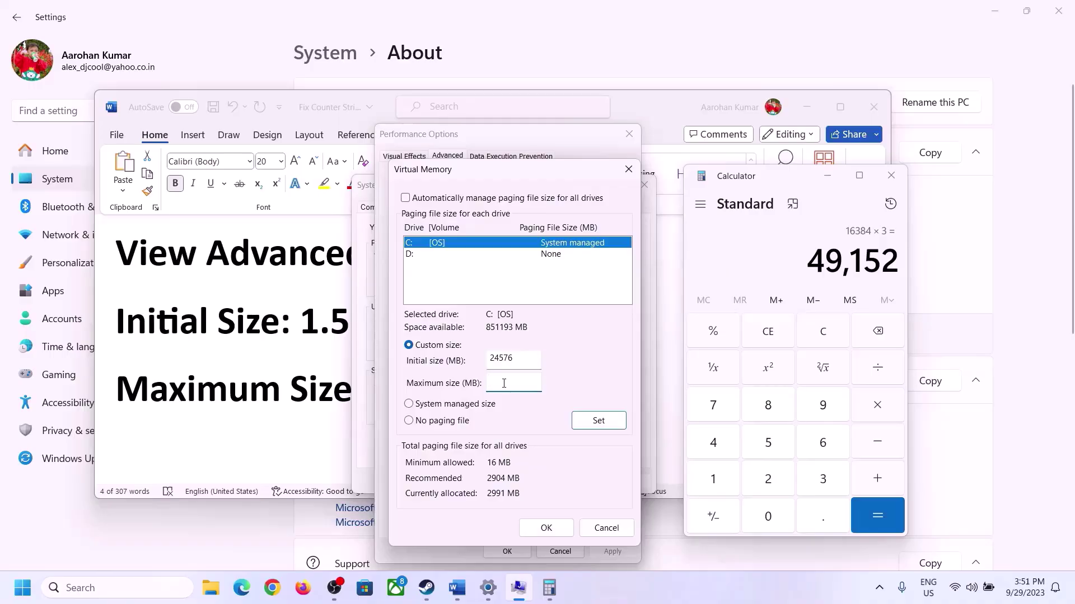
{"action": "type", "text": "49152"}
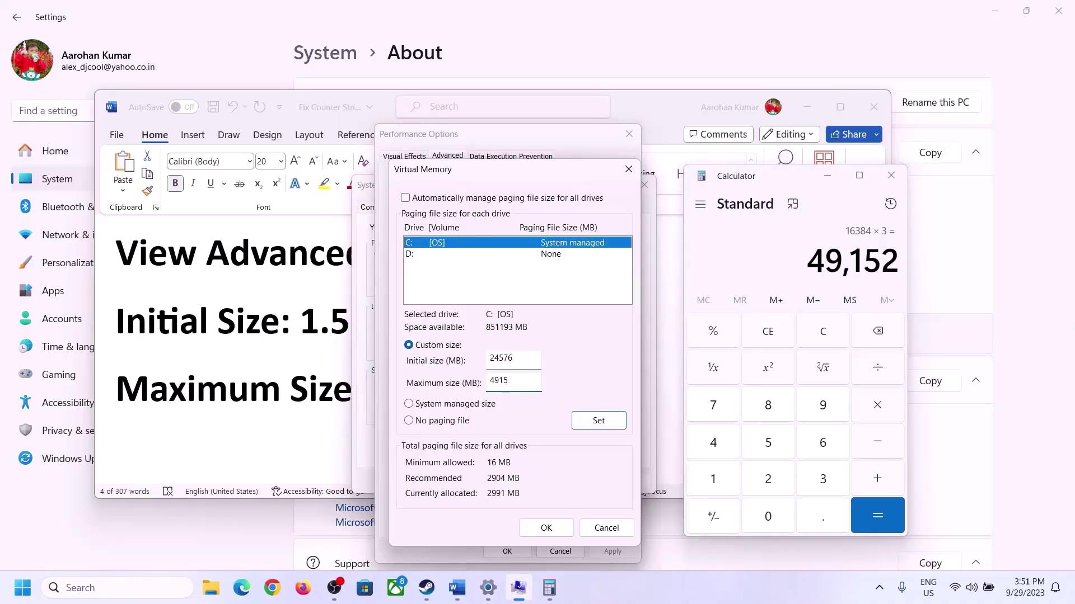
{"action": "left_click", "coordinate": [597, 423]}
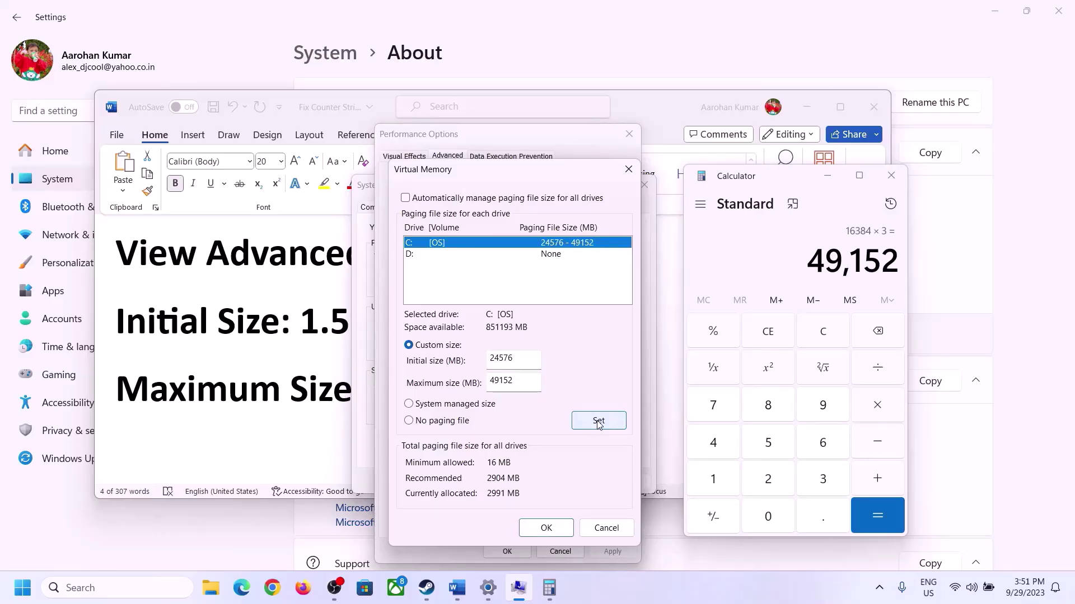
{"action": "left_click", "coordinate": [547, 527]}
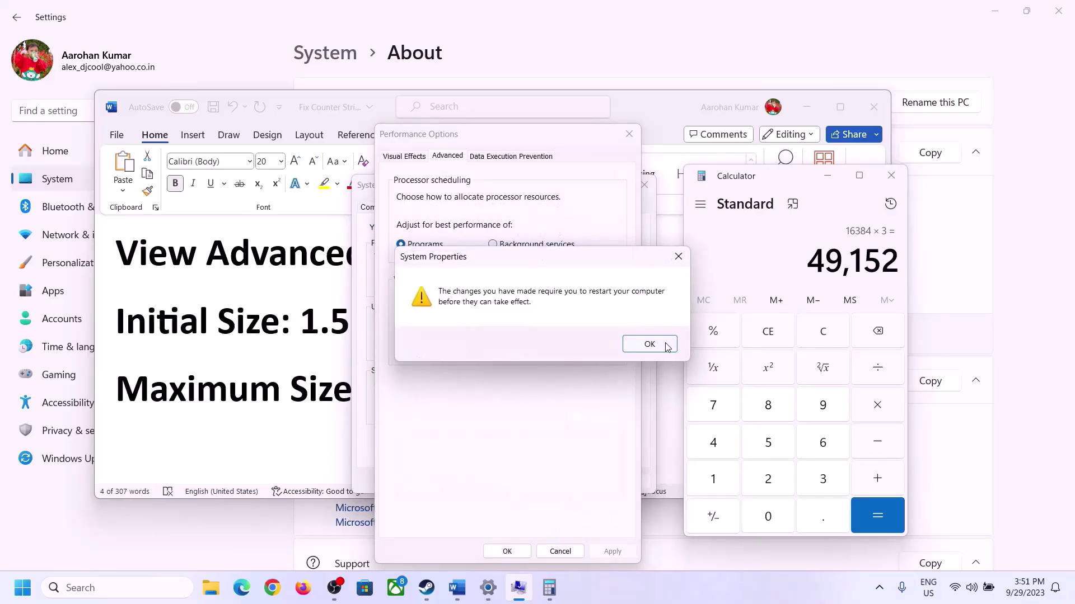
{"action": "left_click", "coordinate": [649, 344]}
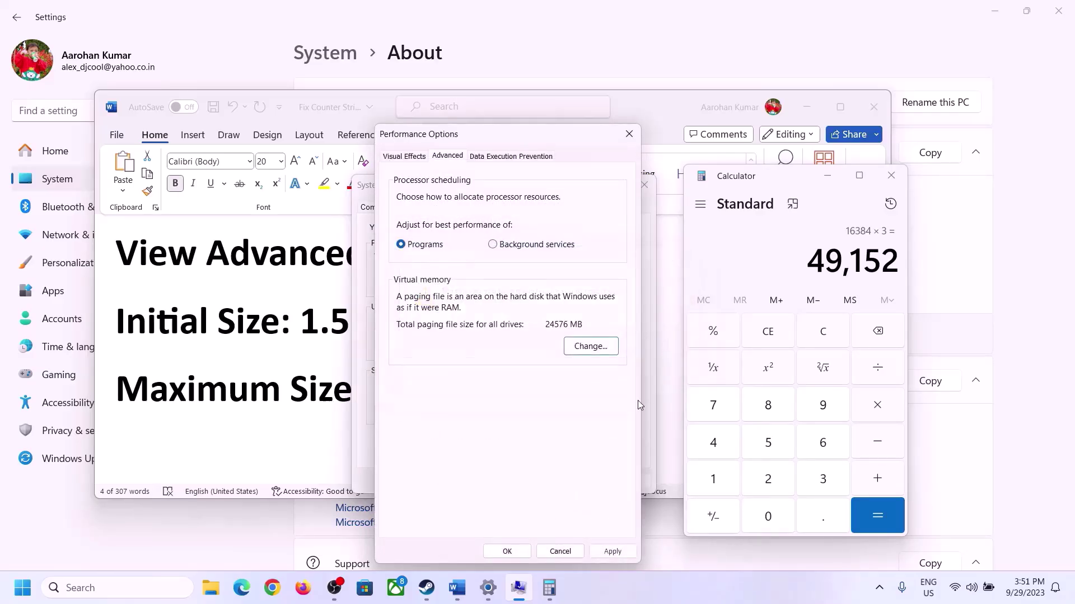
Accept the Performance Options and System Properties dialogs and dismiss the restart prompt without restarting.
{"action": "left_click", "coordinate": [508, 553]}
{"action": "left_click", "coordinate": [510, 480]}
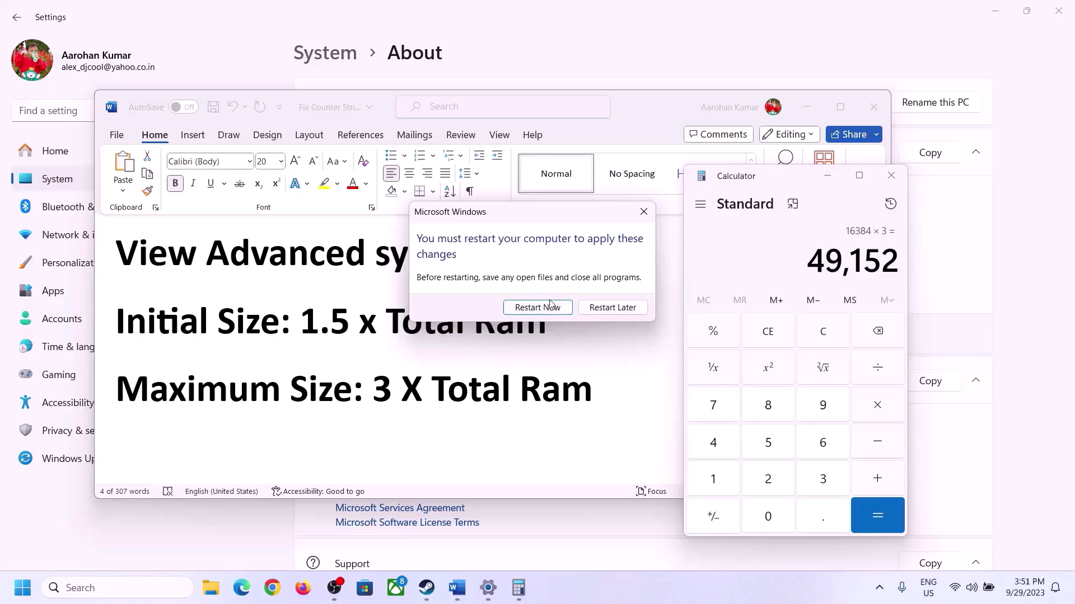
{"action": "left_click", "coordinate": [644, 211]}
Show Step 15 in the Word notes and highlight the advice to close overclocking applications and disable Steam Overlay.
{"action": "left_click", "coordinate": [704, 586]}
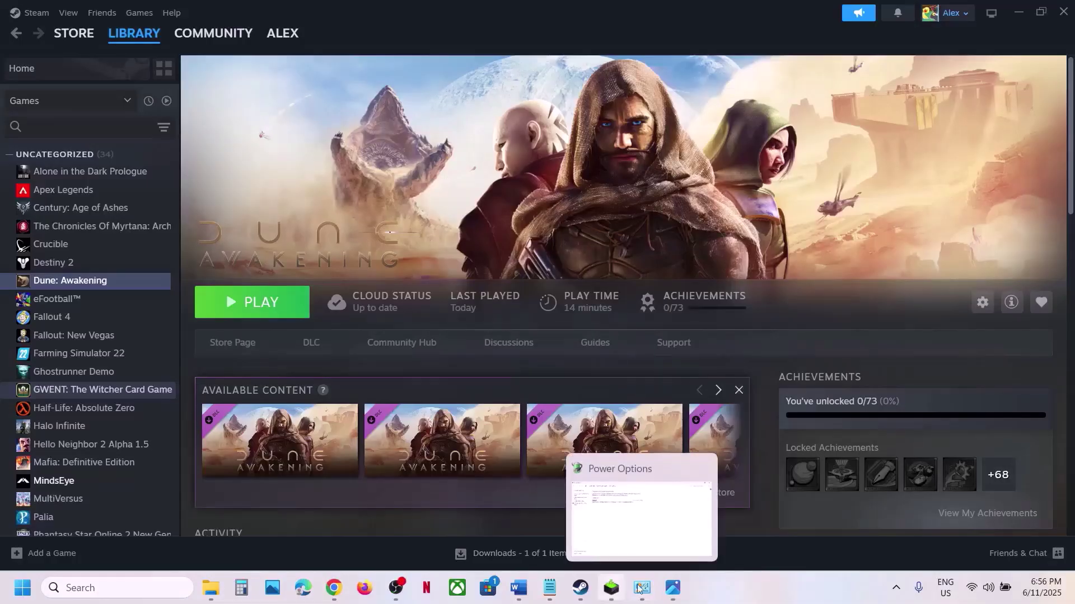
{"action": "left_click", "coordinate": [519, 588]}
{"action": "scroll", "coordinate": [506, 375], "scroll_direction": "down", "scroll_amount": 3}
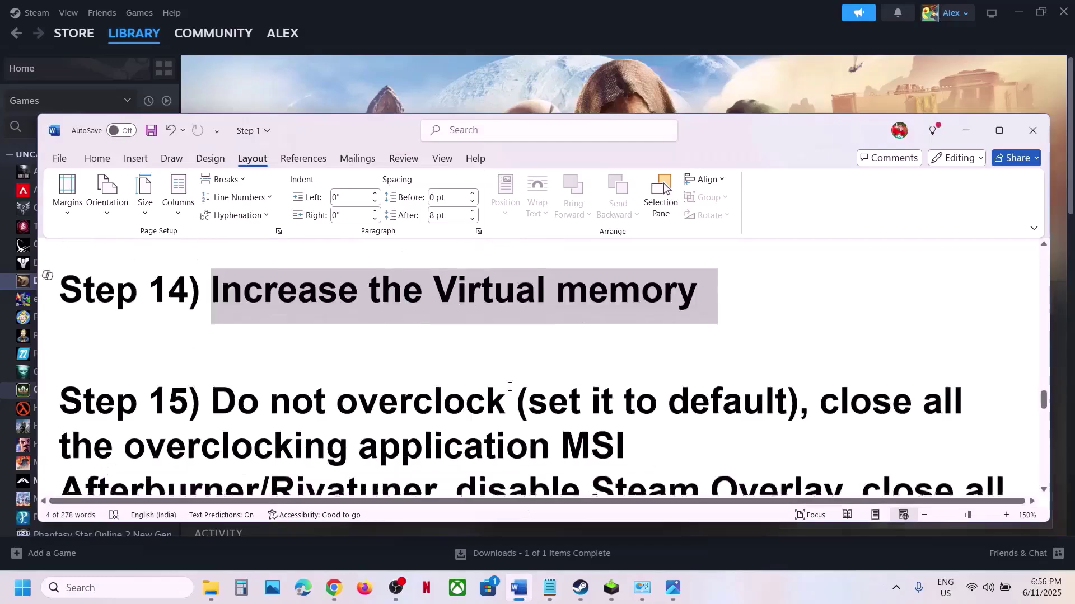
{"action": "left_click_drag", "start_coordinate": [210, 321], "coordinate": [451, 409]}
{"action": "scroll", "coordinate": [459, 364], "scroll_direction": "down", "scroll_amount": 2}
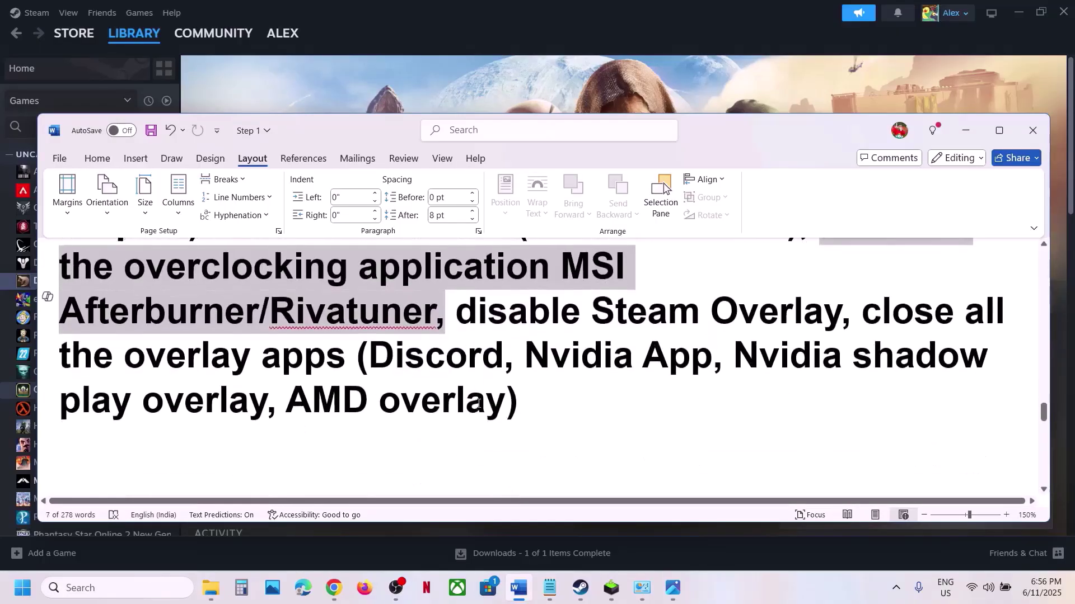
{"action": "scroll", "coordinate": [476, 313], "scroll_direction": "up", "scroll_amount": 1}
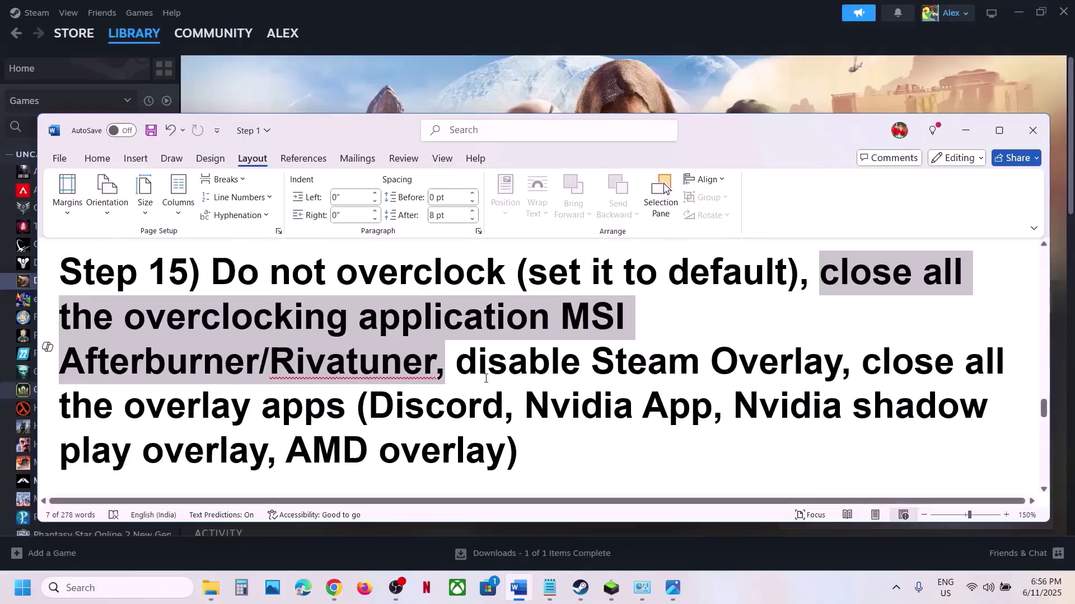
{"action": "left_click_drag", "start_coordinate": [456, 362], "coordinate": [823, 362]}
Switch to Steam and turn off the Steam Overlay while in-game in the properties of Dune: Awakening.
{"action": "left_click", "coordinate": [486, 92]}
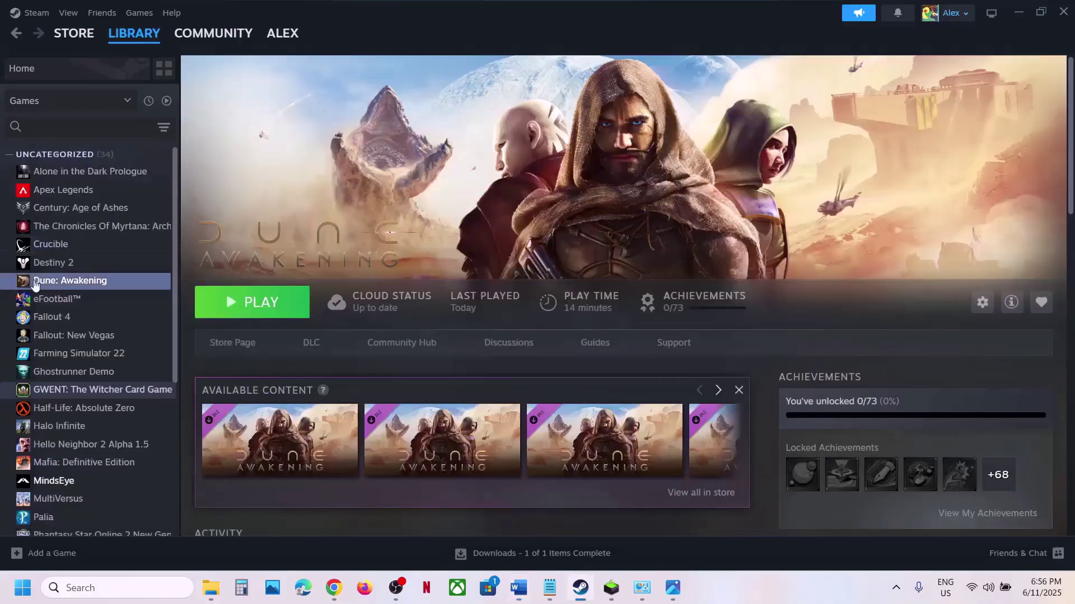
{"action": "right_click", "coordinate": [63, 283]}
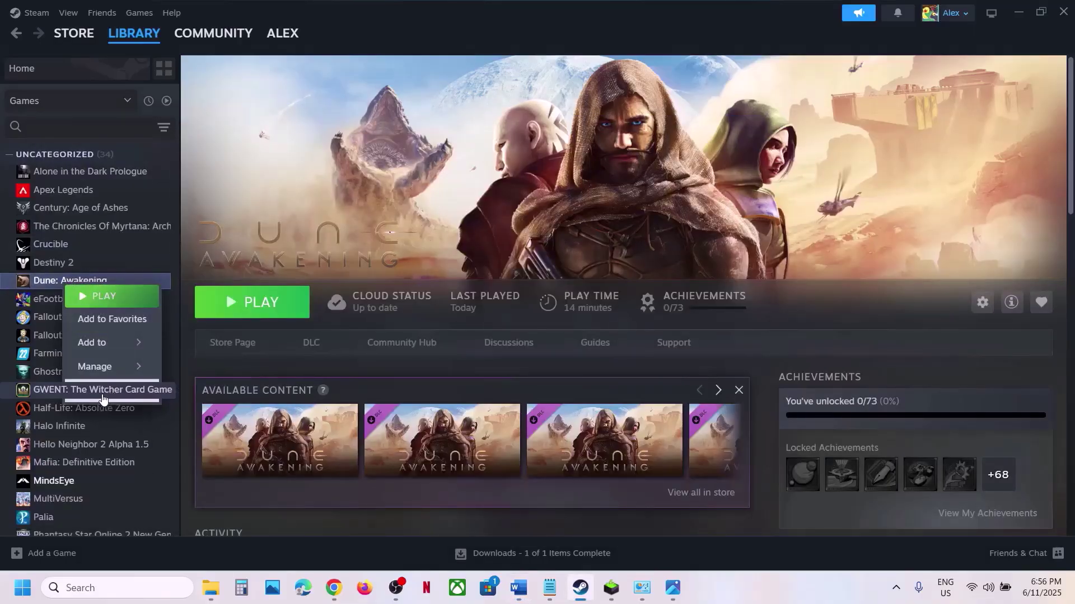
{"action": "left_click", "coordinate": [107, 399]}
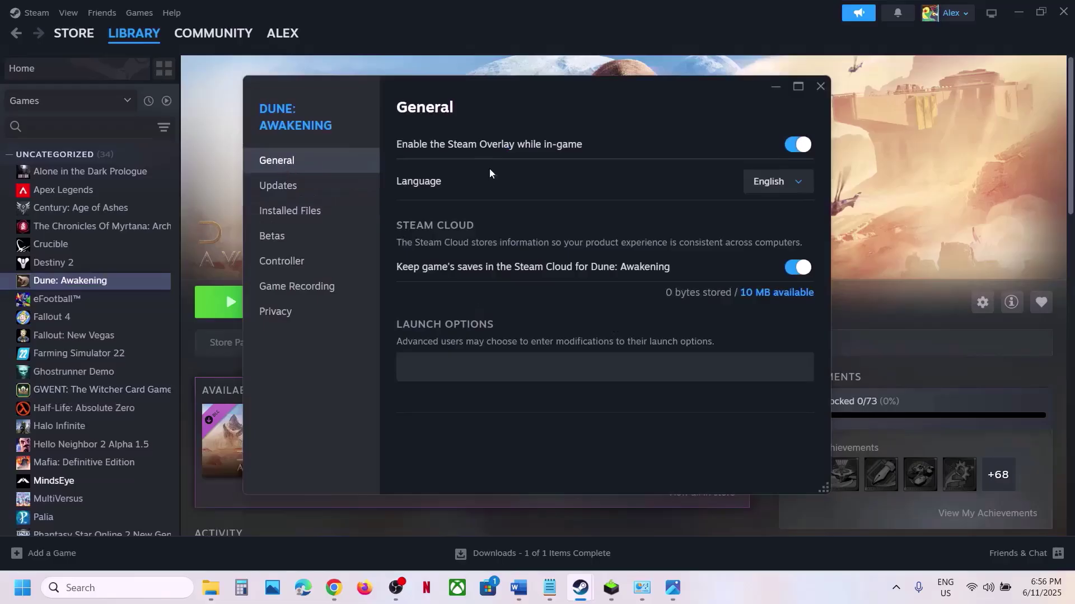
{"action": "left_click", "coordinate": [792, 146]}
{"action": "left_click", "coordinate": [820, 85]}
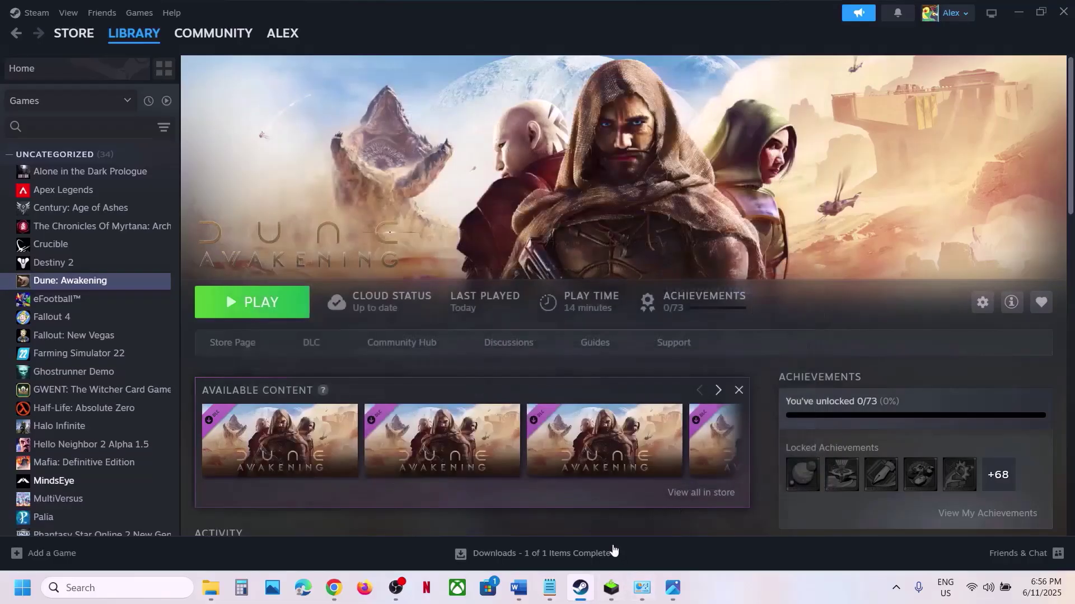
Return to the Word notes and highlight the Step 15 instruction to close Discord, Nvidia and AMD overlay apps.
{"action": "left_click", "coordinate": [519, 588]}
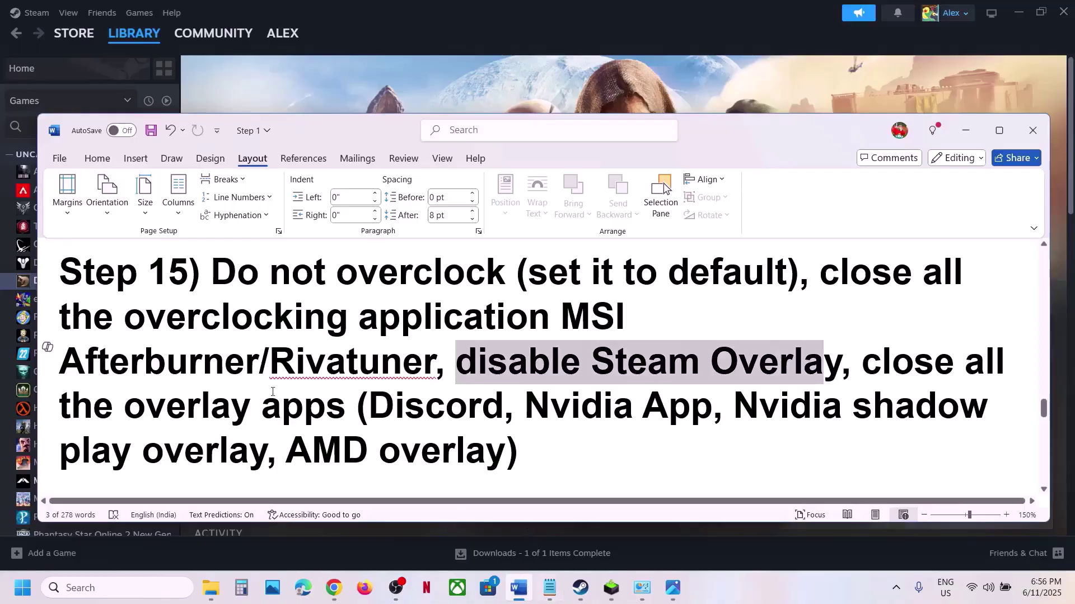
{"action": "left_click_drag", "start_coordinate": [370, 401], "coordinate": [708, 415]}
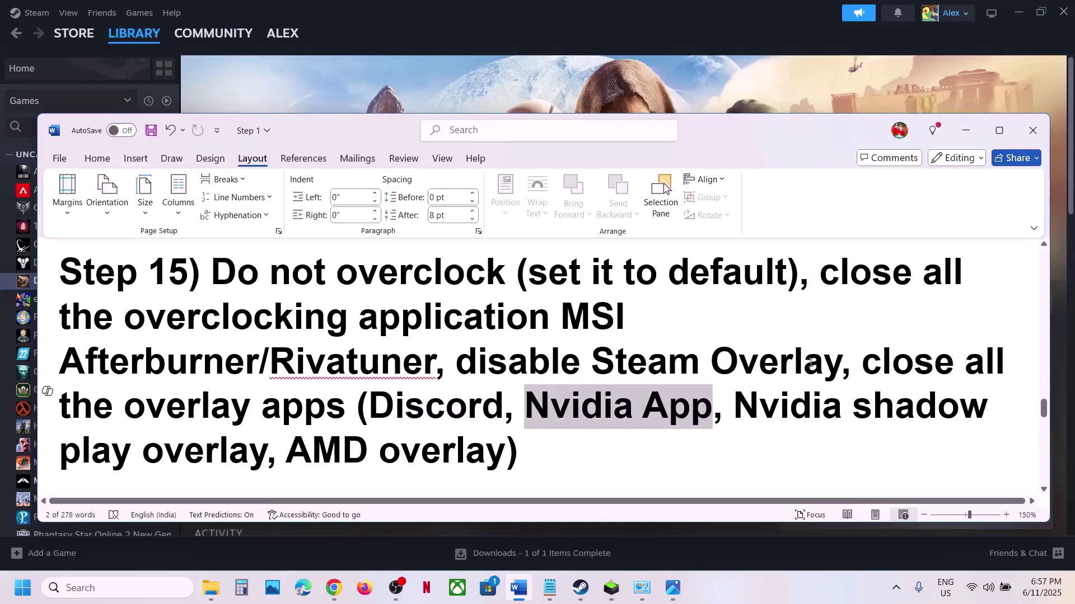
{"action": "left_click_drag", "start_coordinate": [856, 367], "coordinate": [573, 438]}
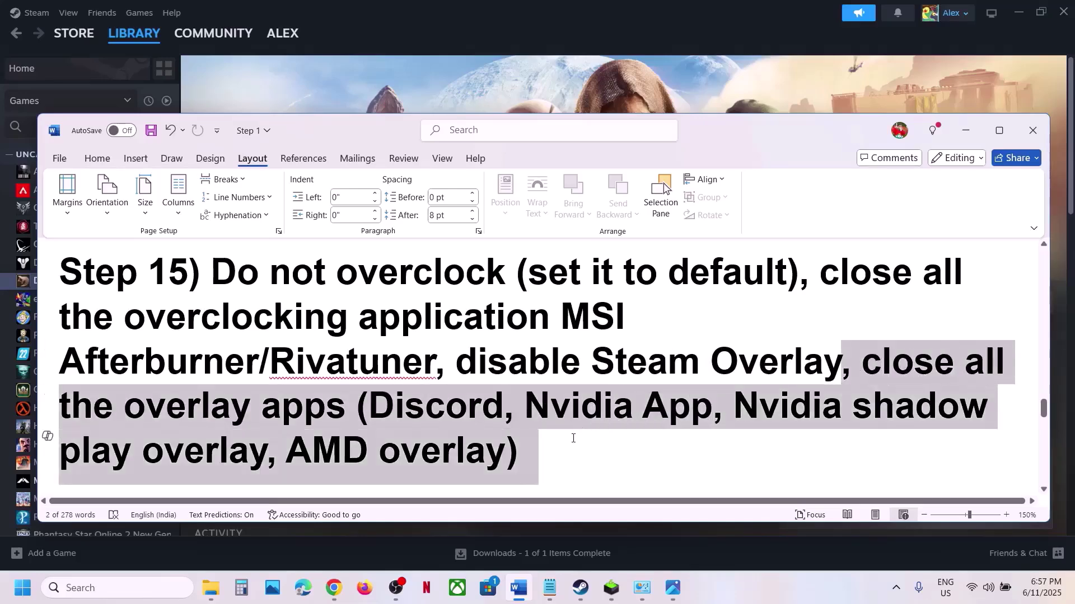
{"action": "left_click", "coordinate": [119, 364]}
Copy the Microsoft download link under Step 16, Install Visual C++ Files, in the Word notes.
{"action": "scroll", "coordinate": [470, 395], "scroll_direction": "down", "scroll_amount": 5}
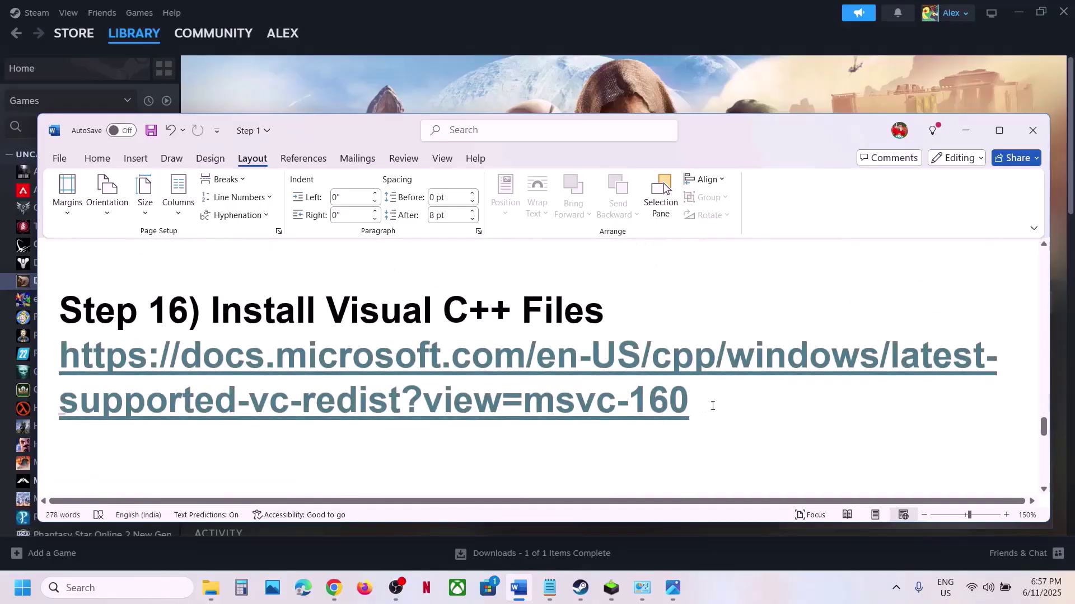
{"action": "left_click_drag", "start_coordinate": [712, 406], "coordinate": [59, 358]}
{"action": "key", "text": "ctrl+c"}
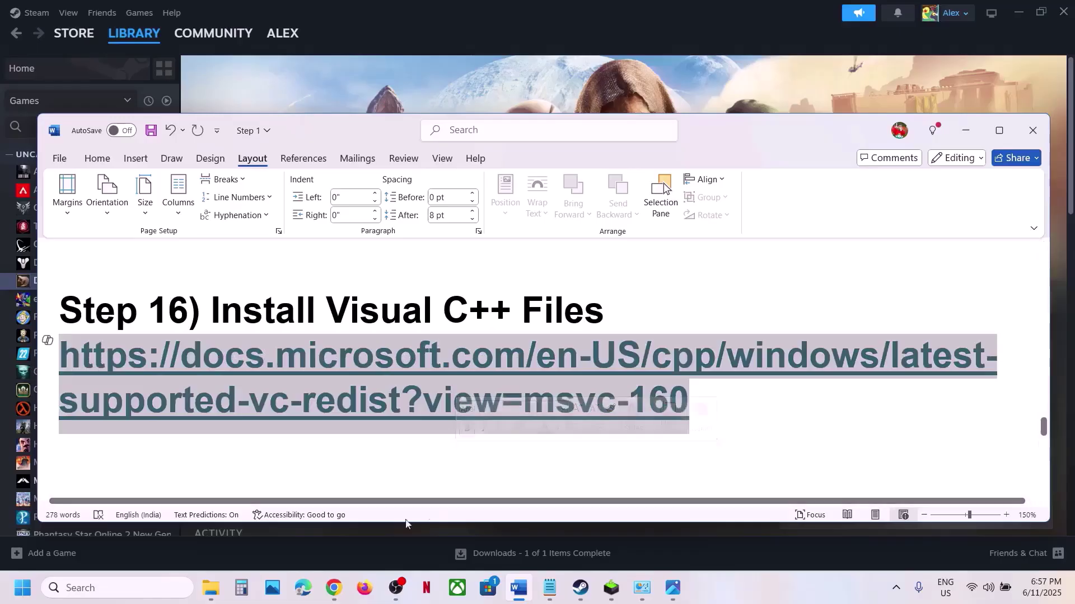
Switch to Chrome, load the copied Microsoft link in a new tab, and show the latest Visual C++ Redistributable download table.
{"action": "left_click", "coordinate": [334, 588]}
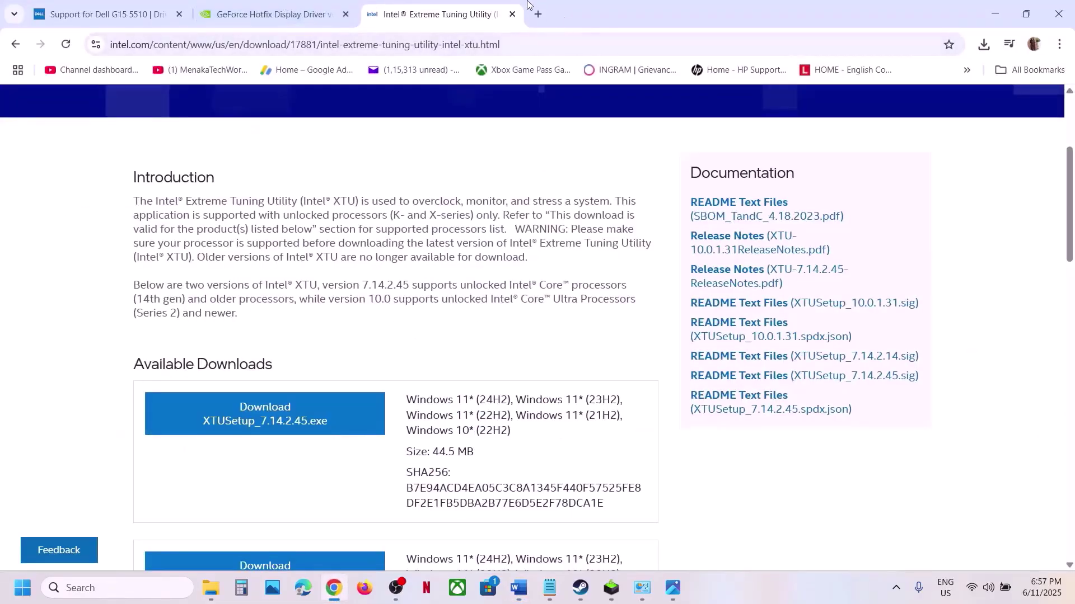
{"action": "left_click", "coordinate": [539, 14]}
{"action": "key", "text": "ctrl+v"}
{"action": "key", "text": "Return"}
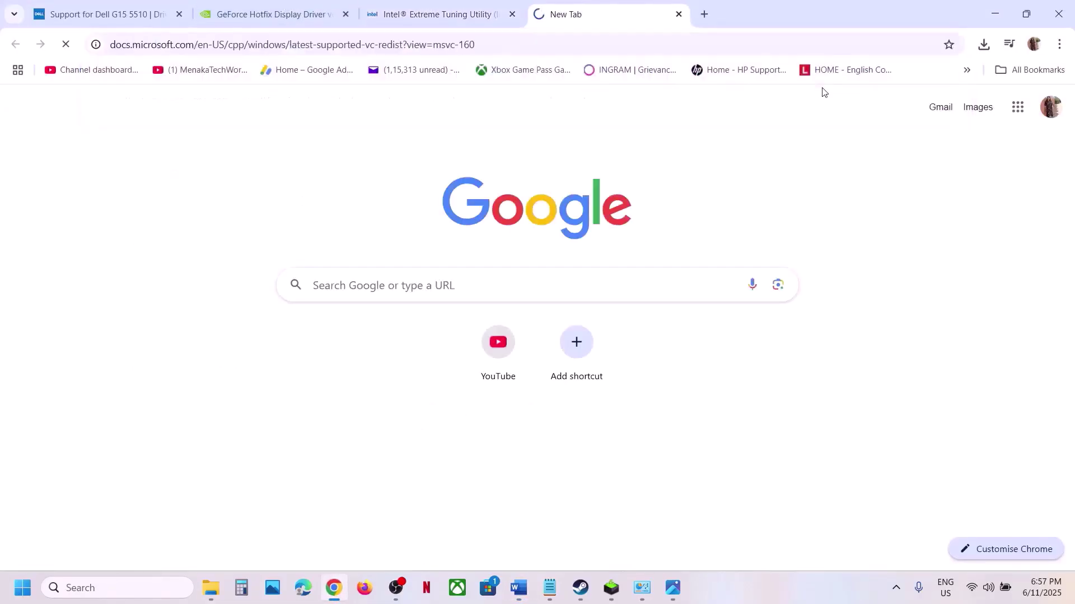
{"action": "scroll", "coordinate": [441, 352], "scroll_direction": "down", "scroll_amount": 10}
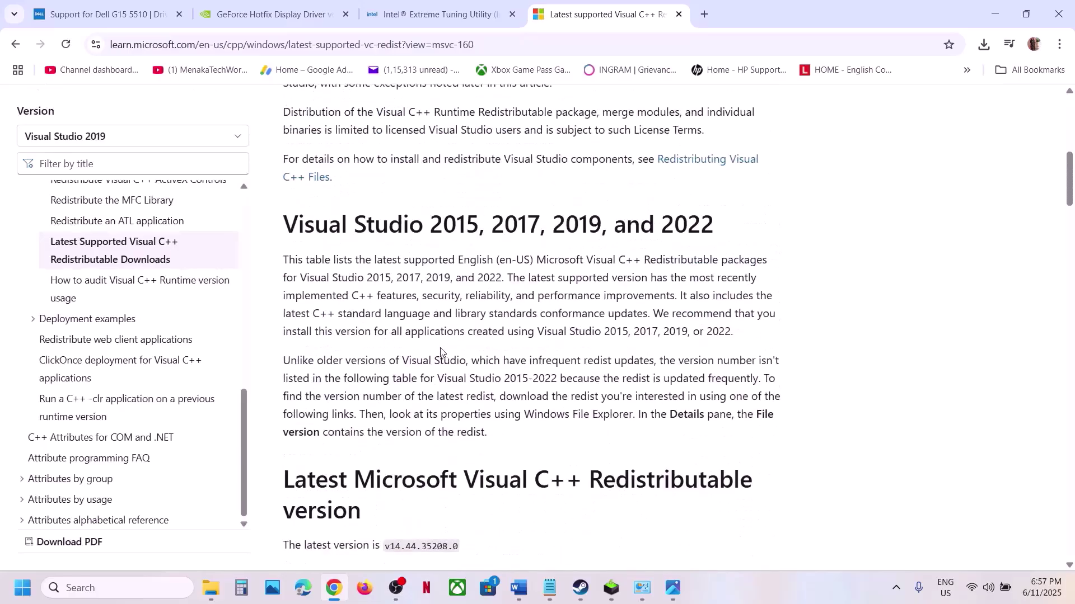
{"action": "left_click_drag", "start_coordinate": [344, 246], "coordinate": [600, 259]}
{"action": "scroll", "coordinate": [309, 307], "scroll_direction": "down", "scroll_amount": 7}
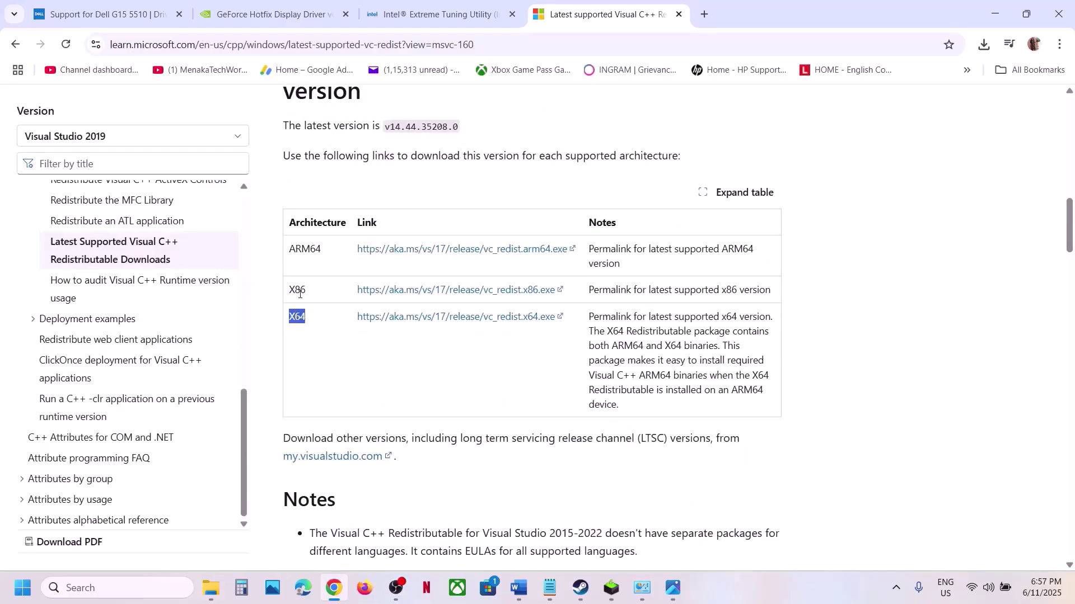
Download the X86 and X64 Visual C++ redistributables and run the x86 installer's repair.
{"action": "left_click", "coordinate": [402, 290]}
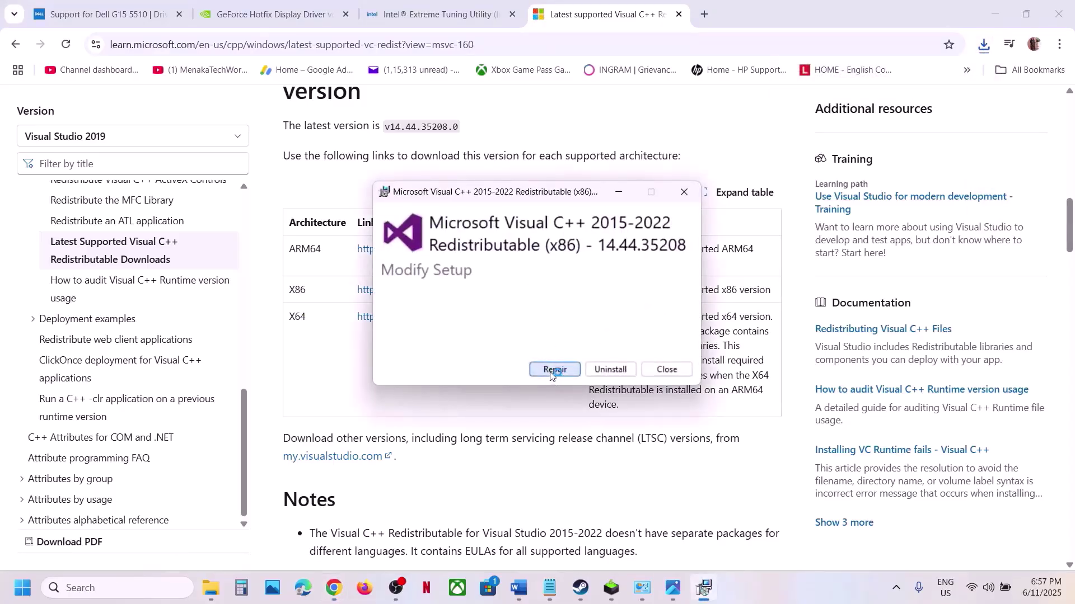
{"action": "left_click", "coordinate": [550, 371]}
{"action": "left_click", "coordinate": [462, 399]}
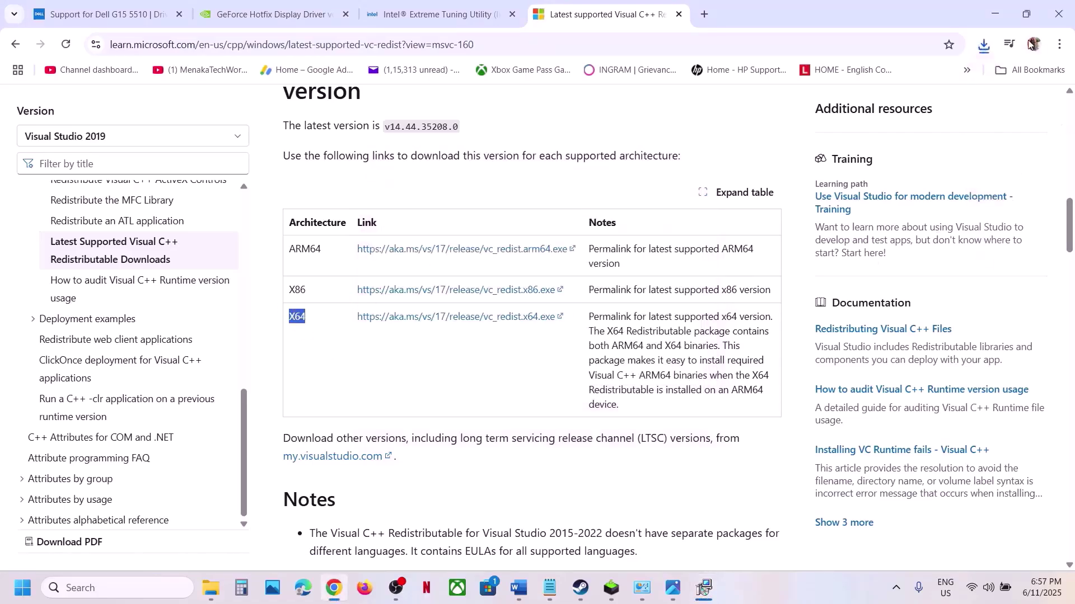
Launch the downloaded VC_redist.x64 (5).exe installer and start repairing the x64 Visual C++ 2015-2022 Redistributable.
{"action": "left_click", "coordinate": [985, 47]}
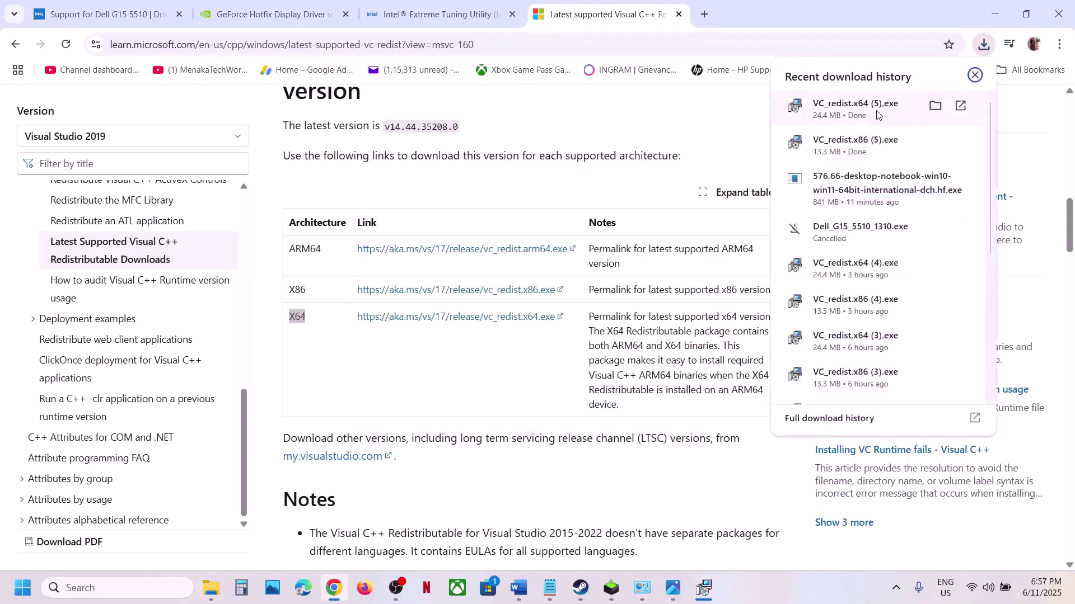
{"action": "left_click", "coordinate": [551, 343]}
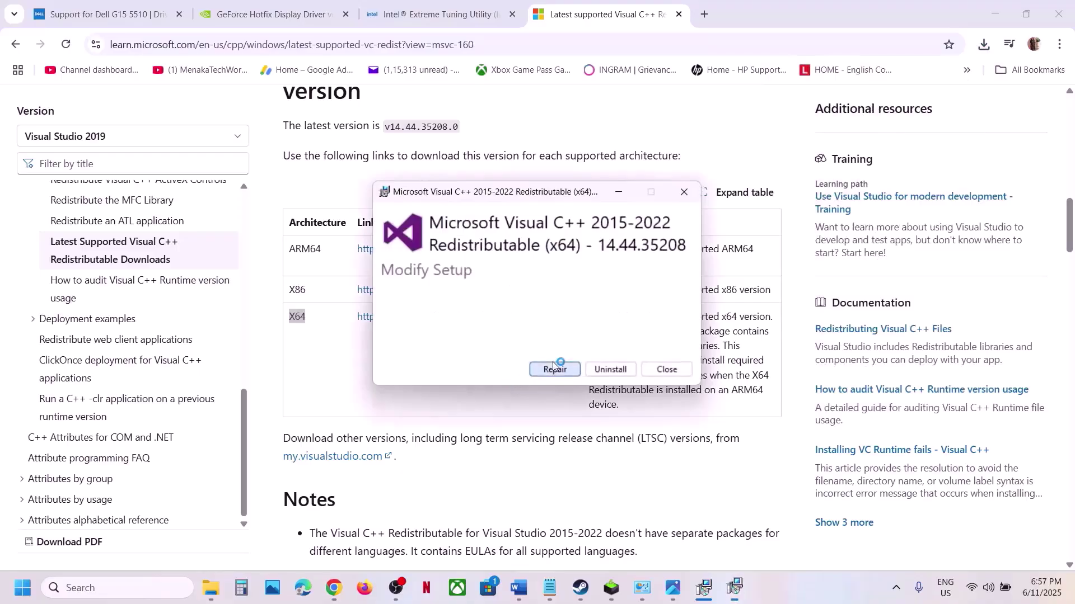
{"action": "left_click", "coordinate": [548, 368]}
{"action": "left_click", "coordinate": [466, 399]}
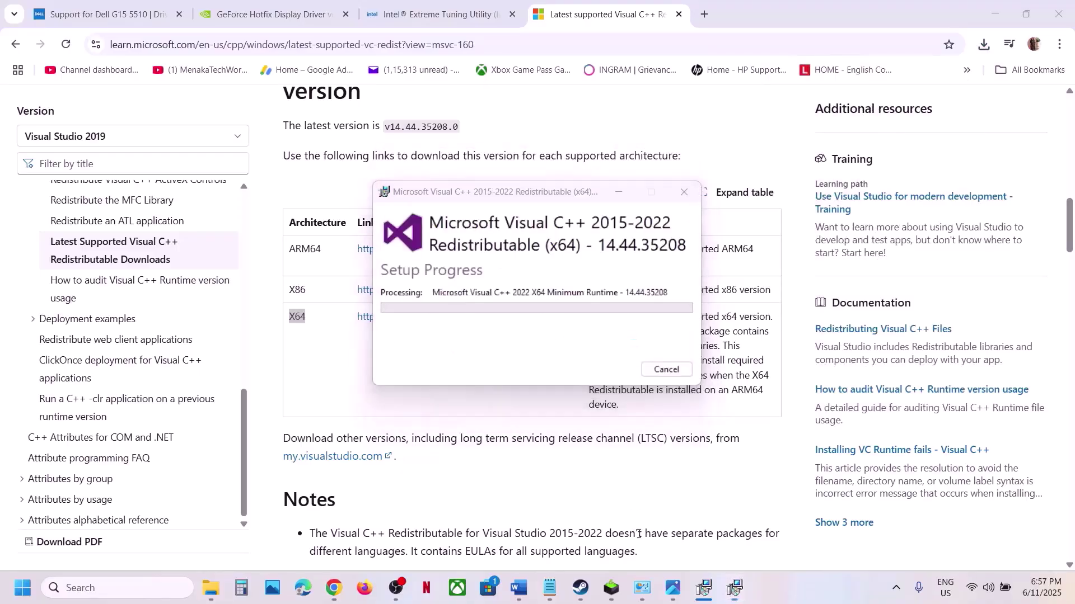